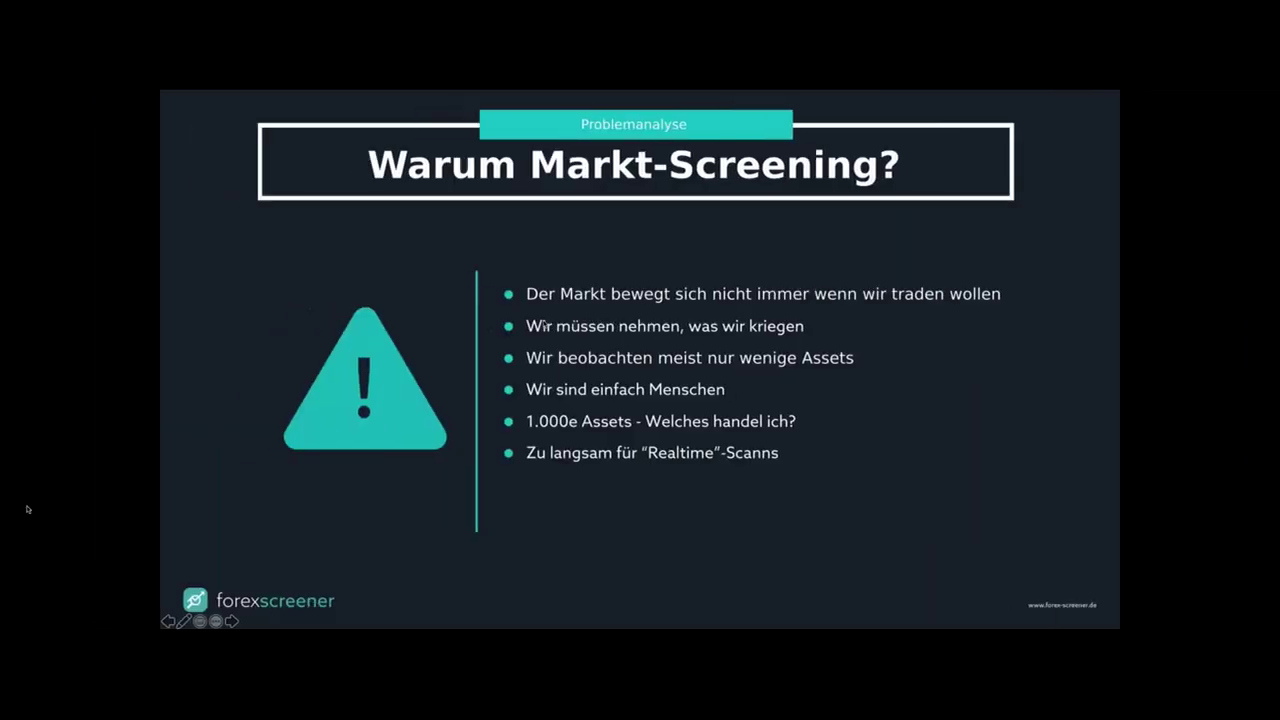
Switch to the Der Screener page in Safari and clear the asset category, time interval, price-mark distance and EMA(50) distance filters
{"action": "key", "text": "ctrl+Left"}
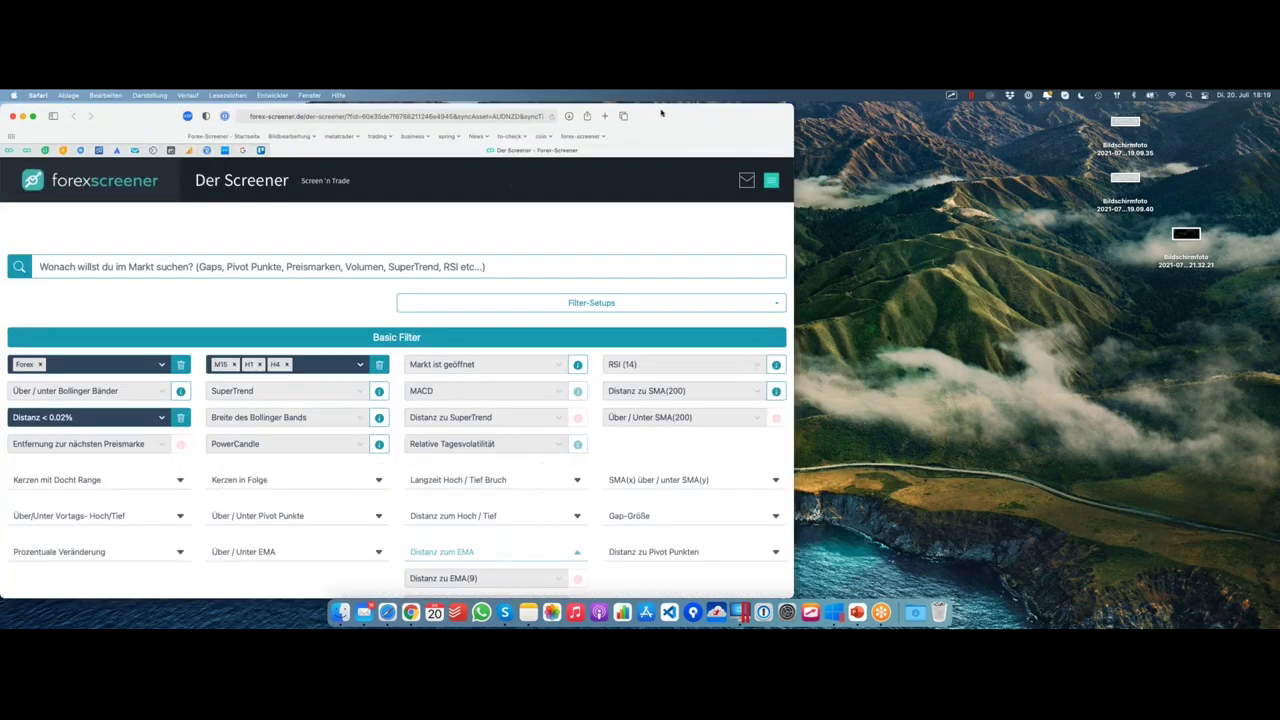
{"action": "left_click_drag", "start_coordinate": [727, 130], "coordinate": [869, 127]}
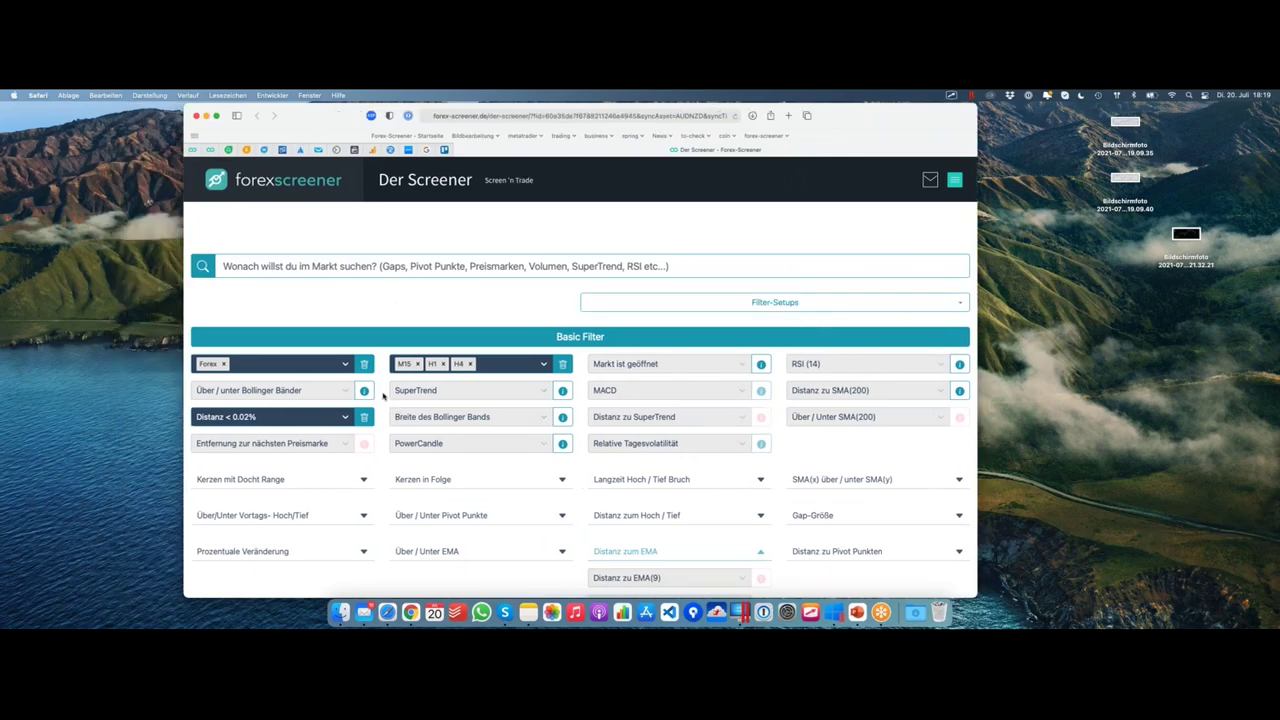
{"action": "left_click", "coordinate": [364, 417]}
{"action": "left_click", "coordinate": [364, 364]}
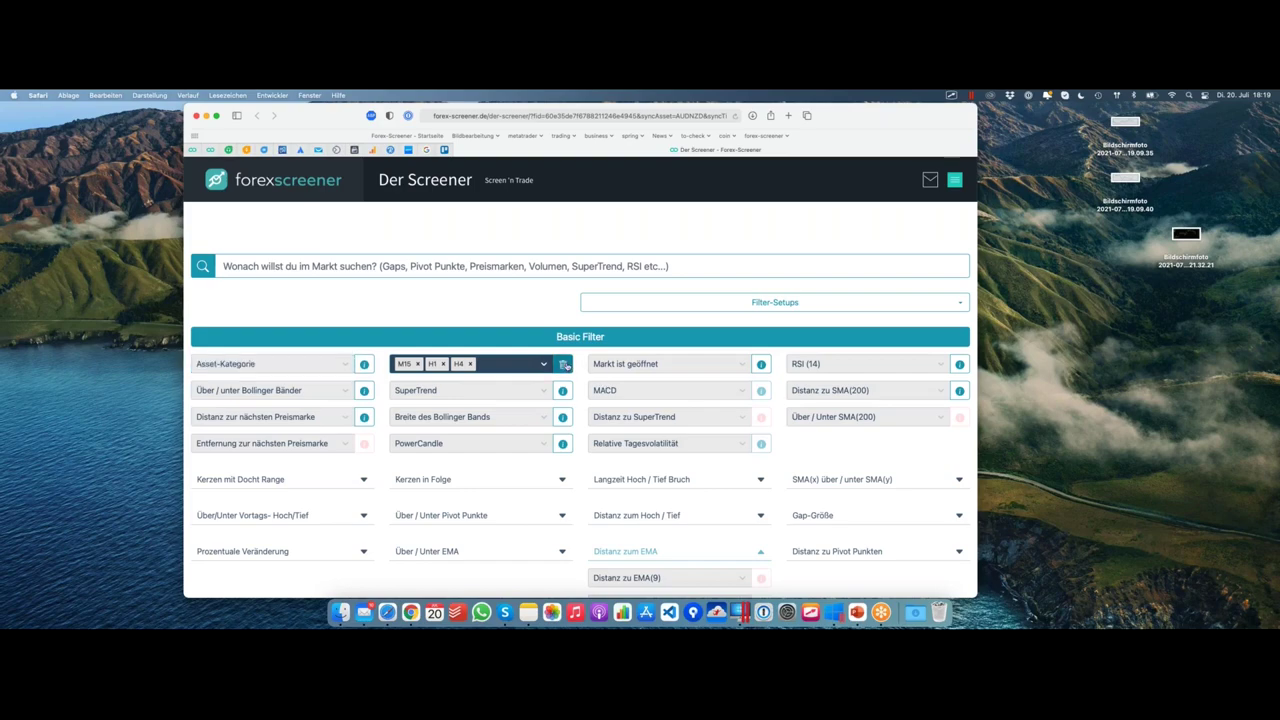
{"action": "left_click", "coordinate": [562, 364]}
{"action": "scroll", "coordinate": [650, 420], "scroll_direction": "down", "scroll_amount": 5}
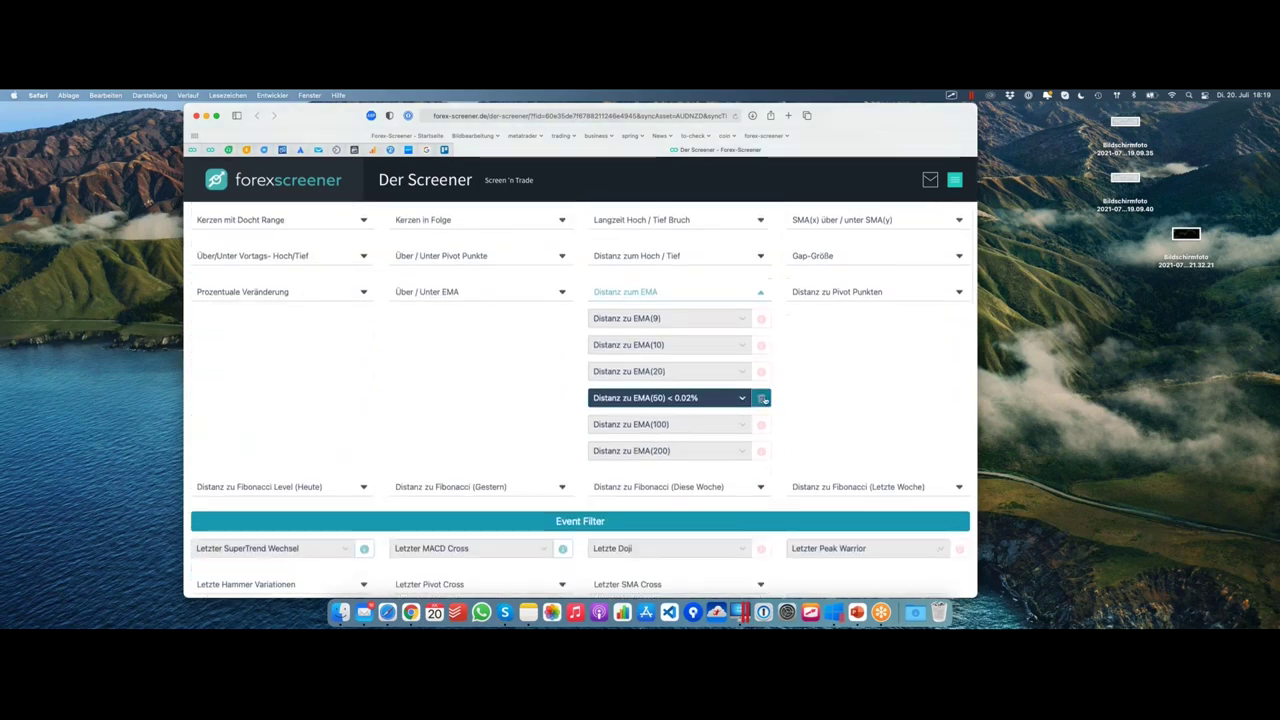
{"action": "left_click", "coordinate": [762, 398]}
Look through the available Basic, Event and Pattern filters of the screener
{"action": "scroll", "coordinate": [672, 350], "scroll_direction": "down", "scroll_amount": 3}
{"action": "scroll", "coordinate": [670, 349], "scroll_direction": "up", "scroll_amount": 6}
{"action": "scroll", "coordinate": [669, 347], "scroll_direction": "up", "scroll_amount": 2}
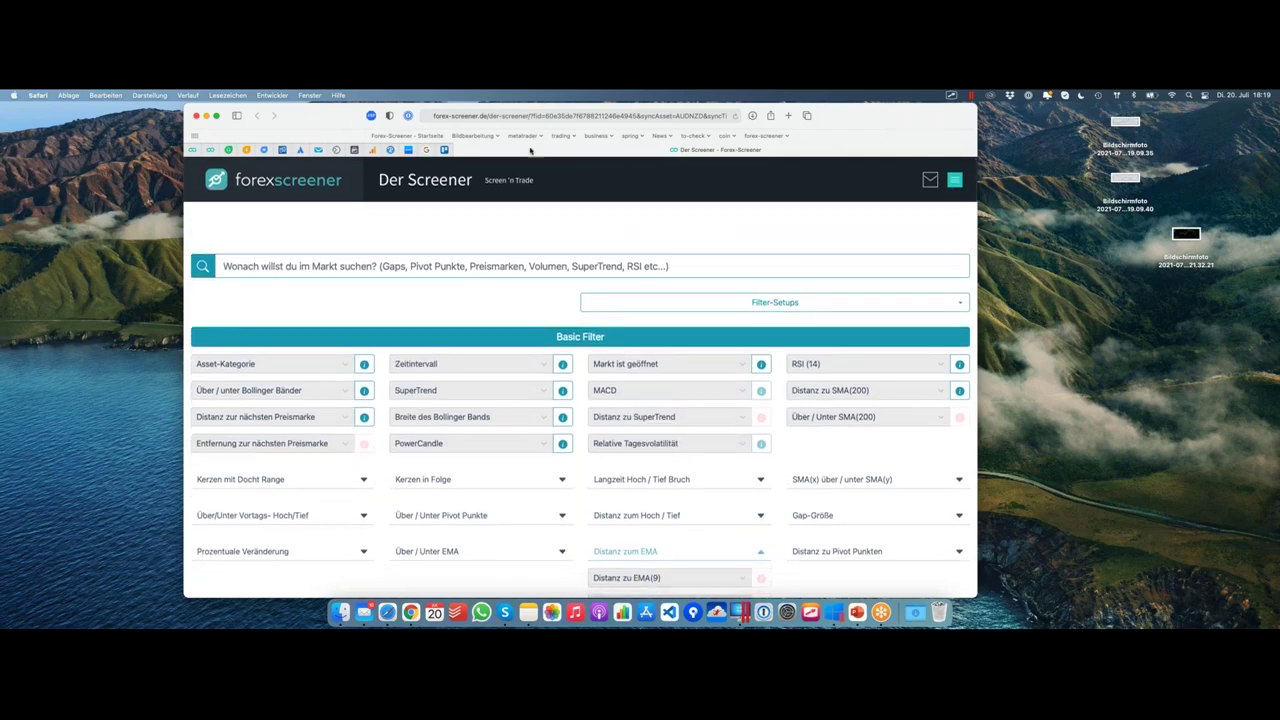
{"action": "scroll", "coordinate": [520, 255], "scroll_direction": "down", "scroll_amount": 1}
{"action": "scroll", "coordinate": [480, 285], "scroll_direction": "up", "scroll_amount": 1}
{"action": "scroll", "coordinate": [751, 375], "scroll_direction": "down", "scroll_amount": 2}
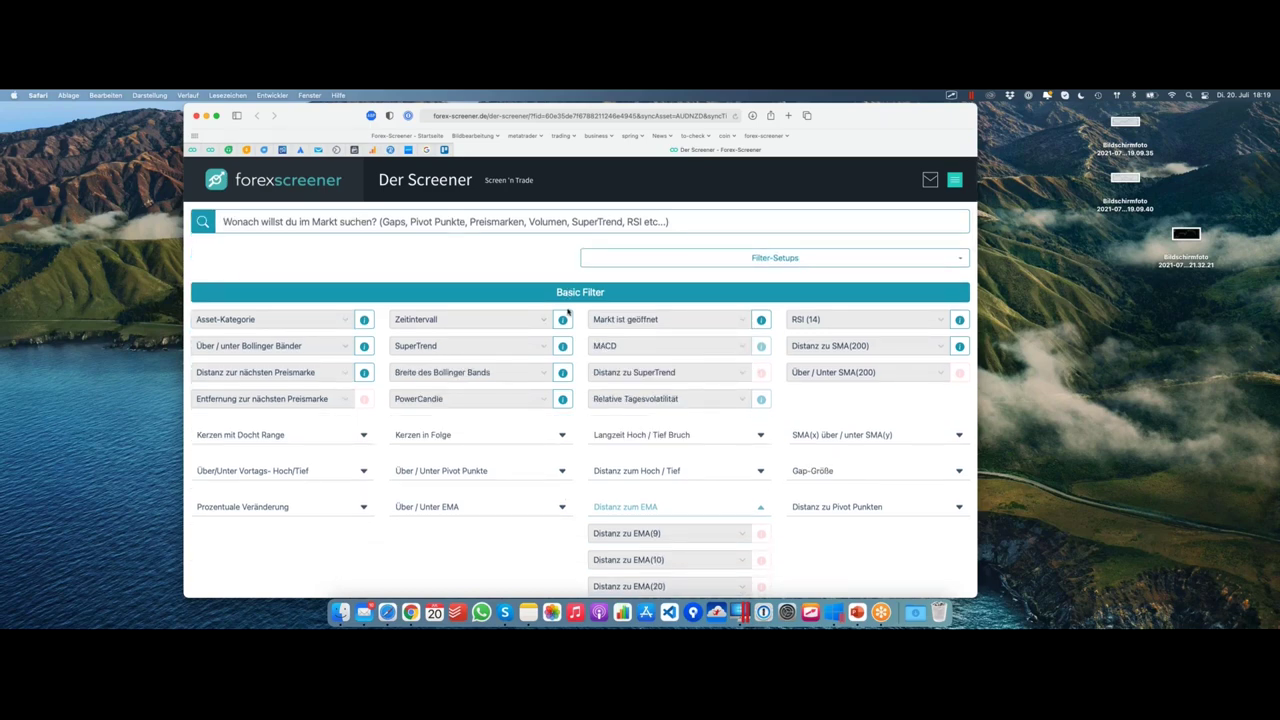
{"action": "scroll", "coordinate": [568, 300], "scroll_direction": "down", "scroll_amount": 1}
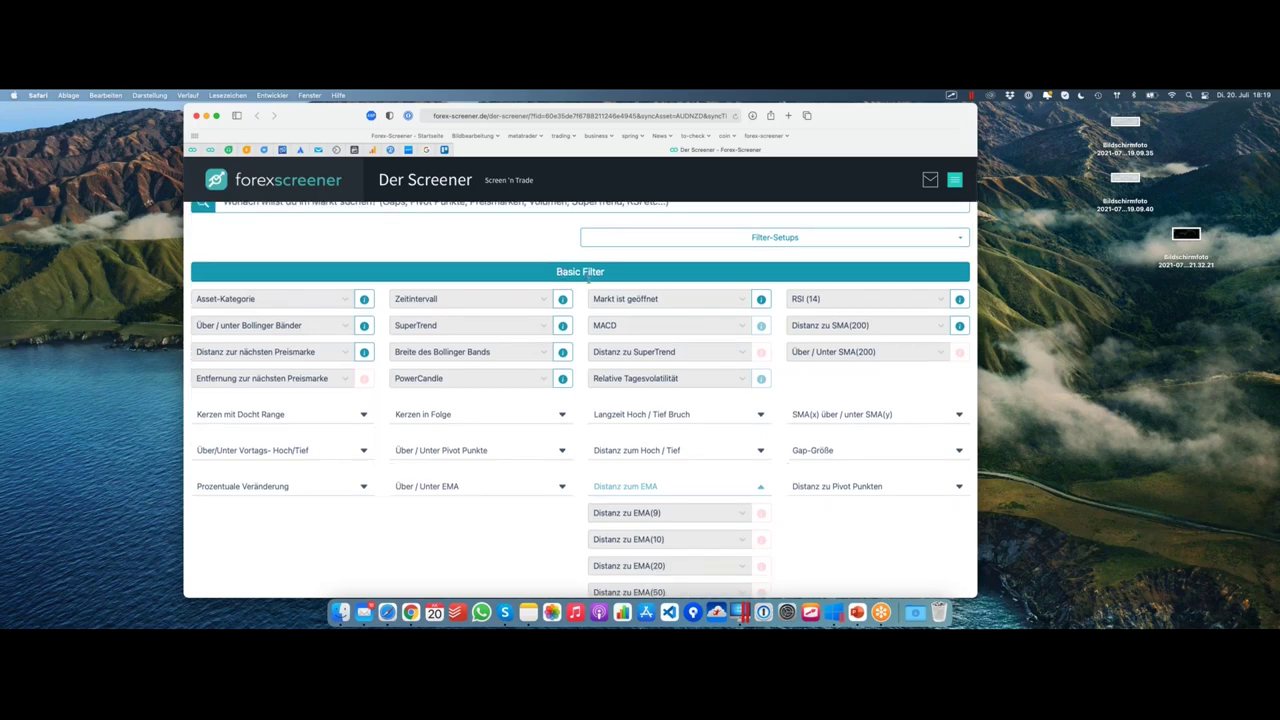
{"action": "scroll", "coordinate": [575, 390], "scroll_direction": "down", "scroll_amount": 10}
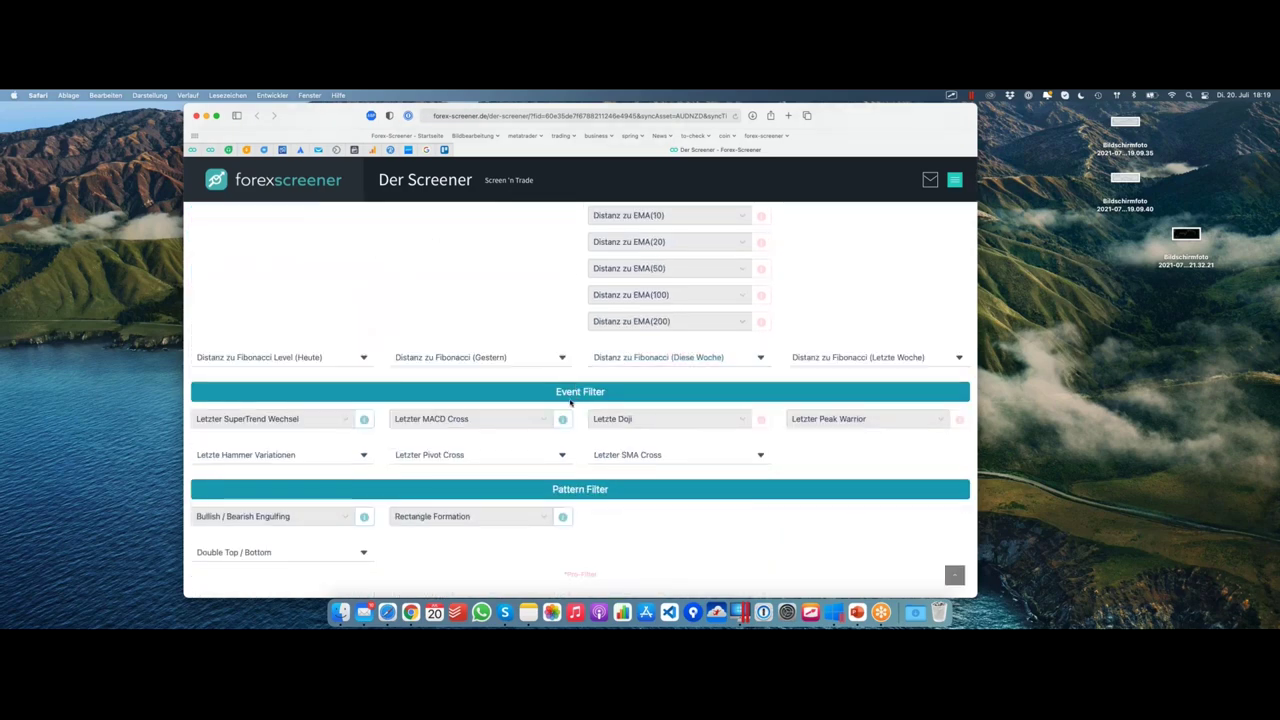
{"action": "scroll", "coordinate": [571, 402], "scroll_direction": "up", "scroll_amount": 10}
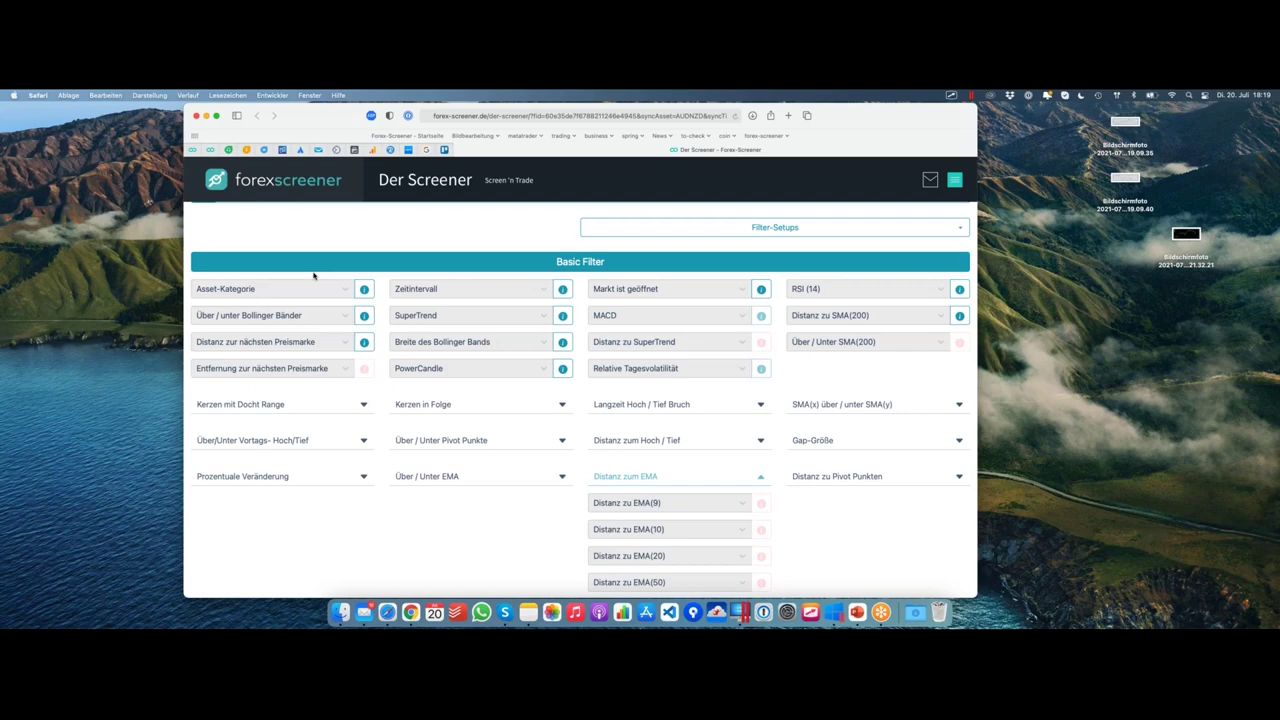
Set the Bollinger filter to "über Bollinger Bands"
{"action": "left_click", "coordinate": [293, 316]}
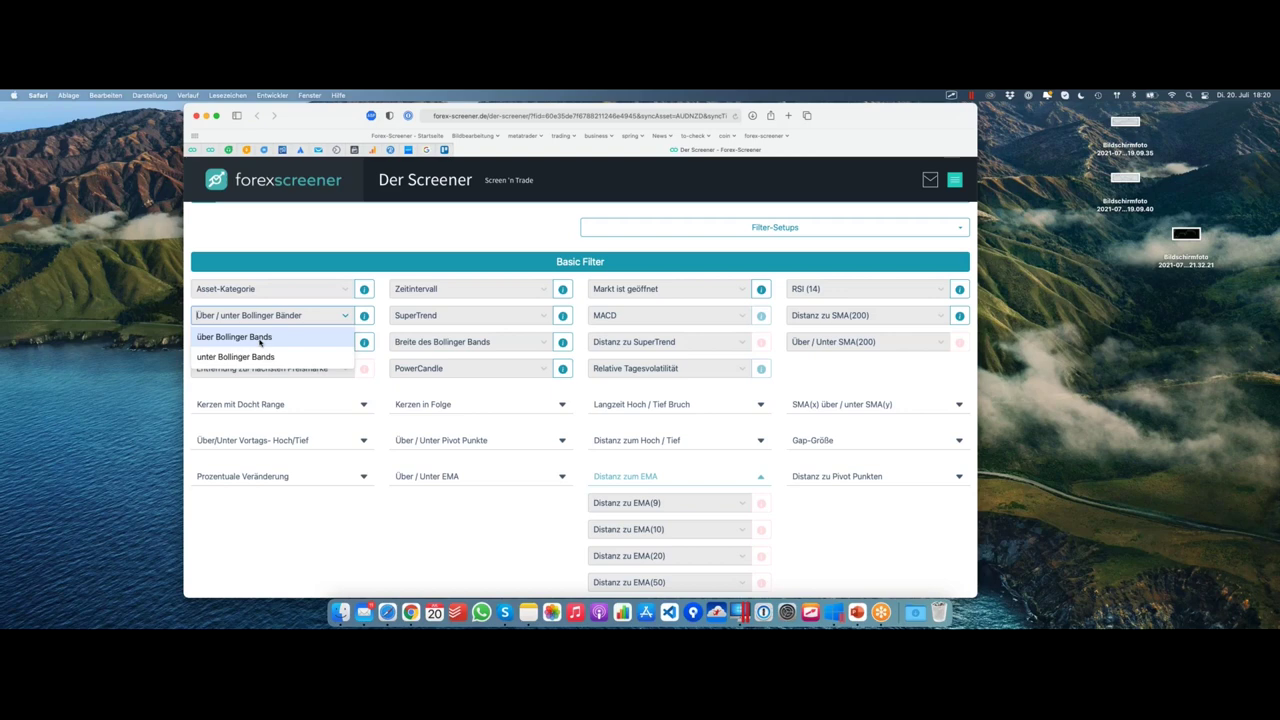
{"action": "left_click", "coordinate": [267, 338]}
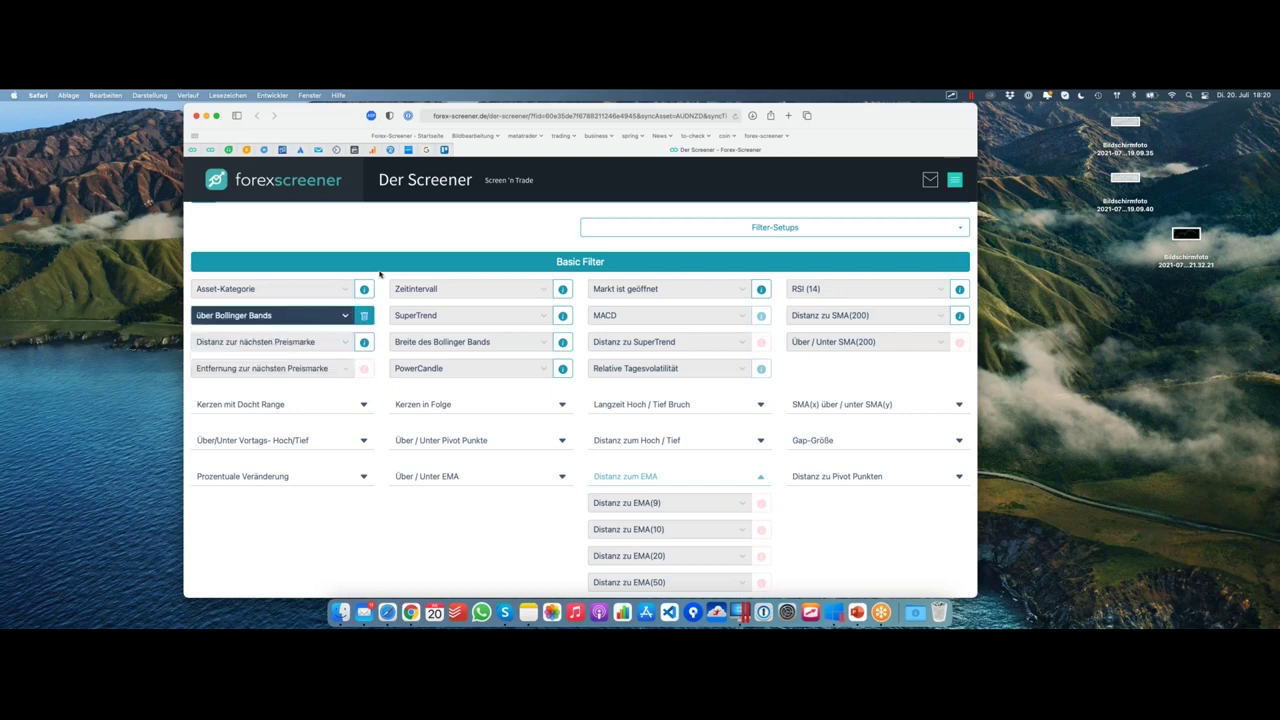
{"action": "scroll", "coordinate": [380, 273], "scroll_direction": "down", "scroll_amount": 4}
{"action": "scroll", "coordinate": [380, 273], "scroll_direction": "up", "scroll_amount": 3}
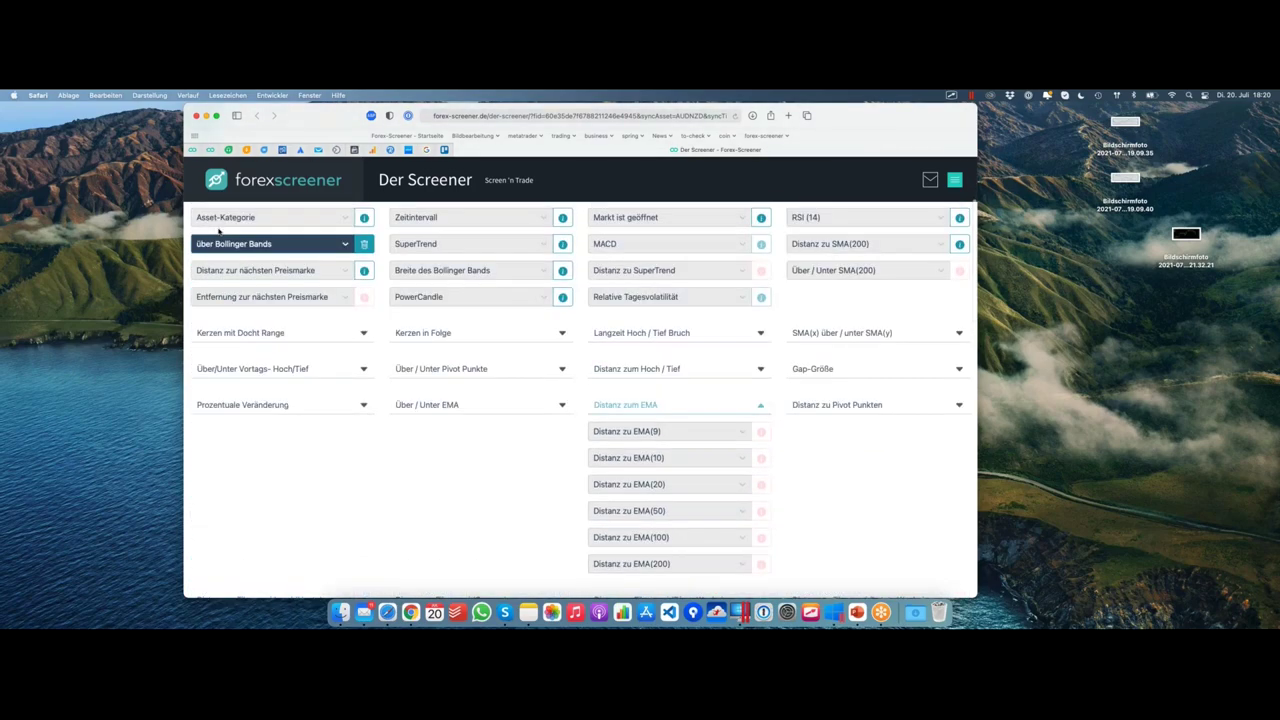
Examine the result count and the asset cards found by the Bollinger filter
{"action": "scroll", "coordinate": [402, 275], "scroll_direction": "down", "scroll_amount": 15}
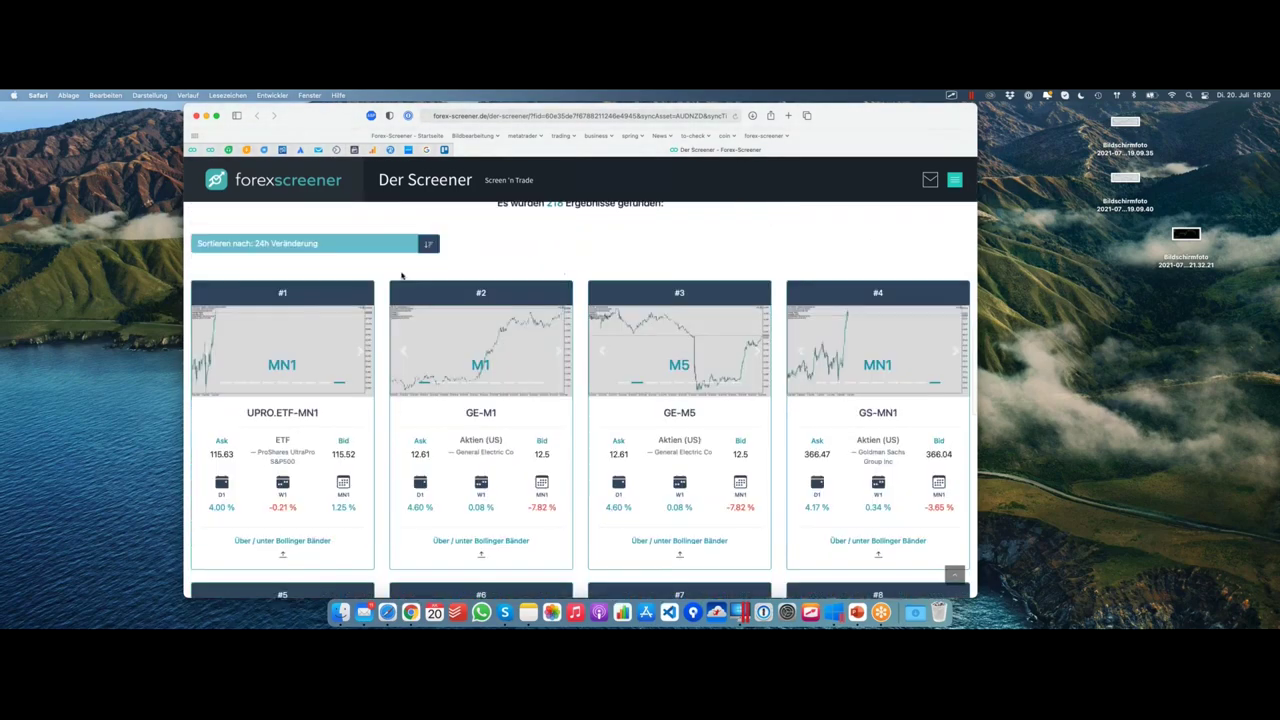
{"action": "scroll", "coordinate": [402, 275], "scroll_direction": "up", "scroll_amount": 2}
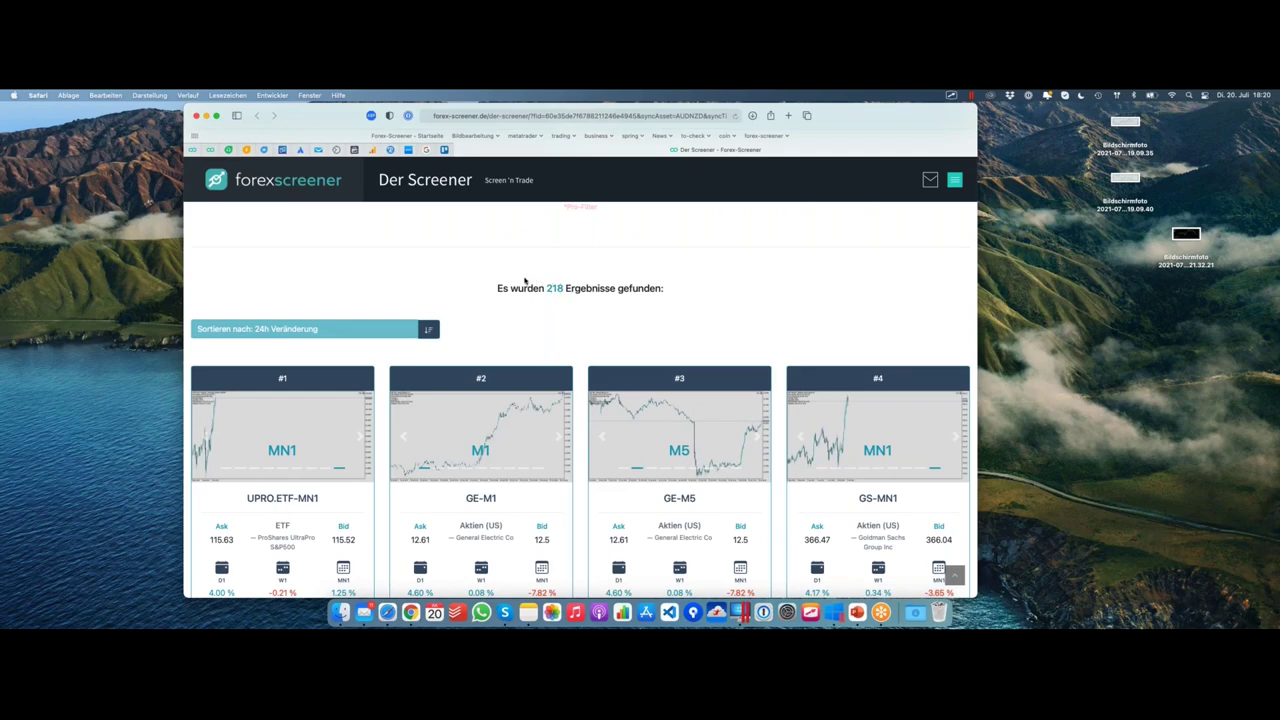
{"action": "scroll", "coordinate": [524, 282], "scroll_direction": "down", "scroll_amount": 5}
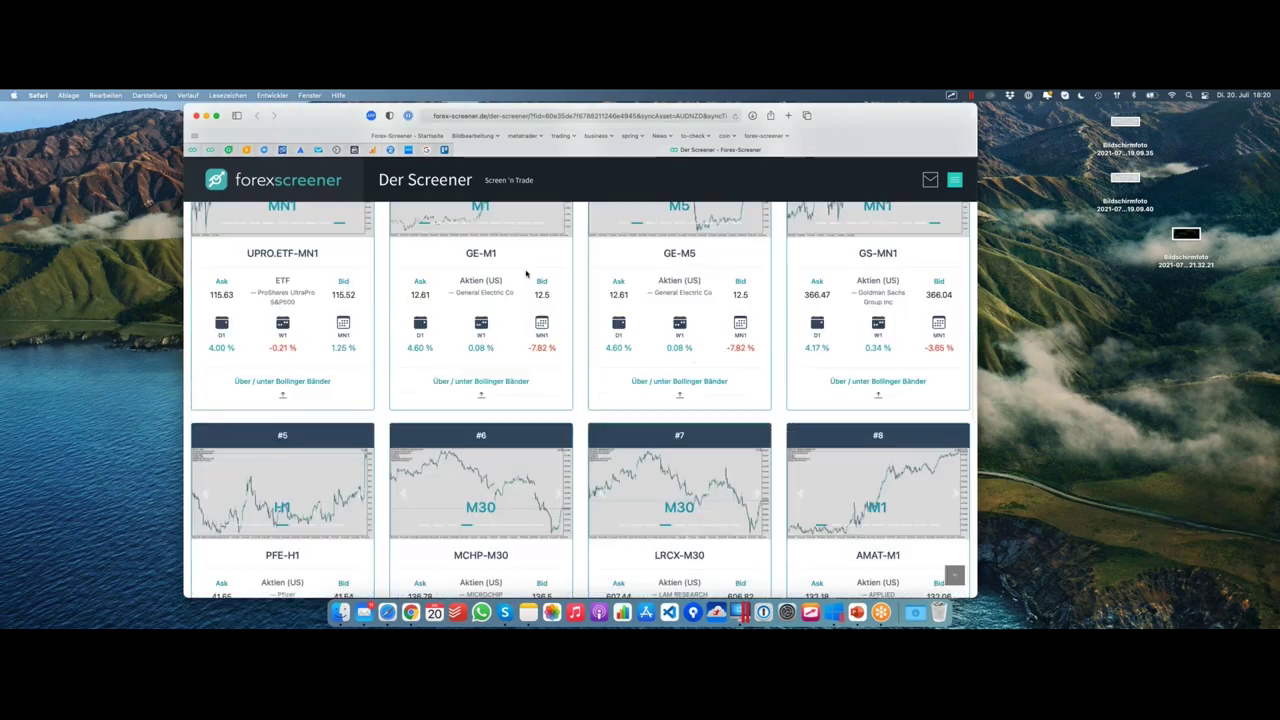
{"action": "scroll", "coordinate": [526, 273], "scroll_direction": "up", "scroll_amount": 2}
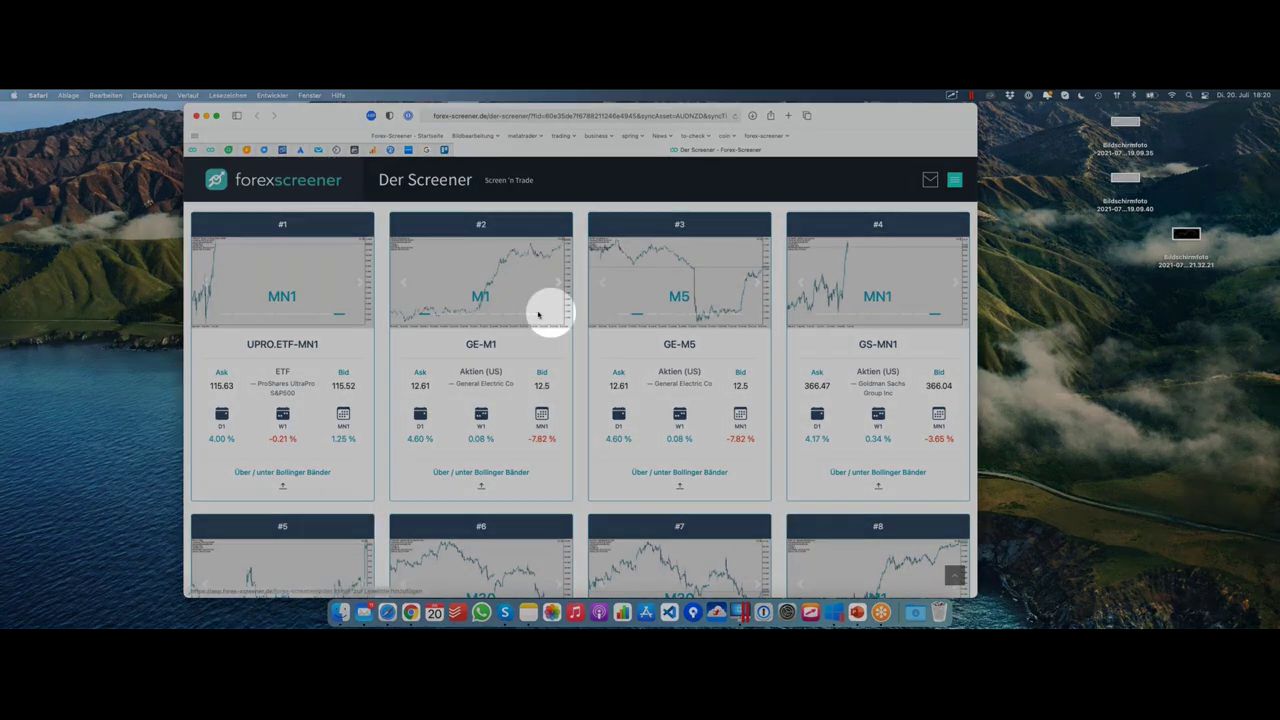
{"action": "mouse_move", "coordinate": [507, 340]}
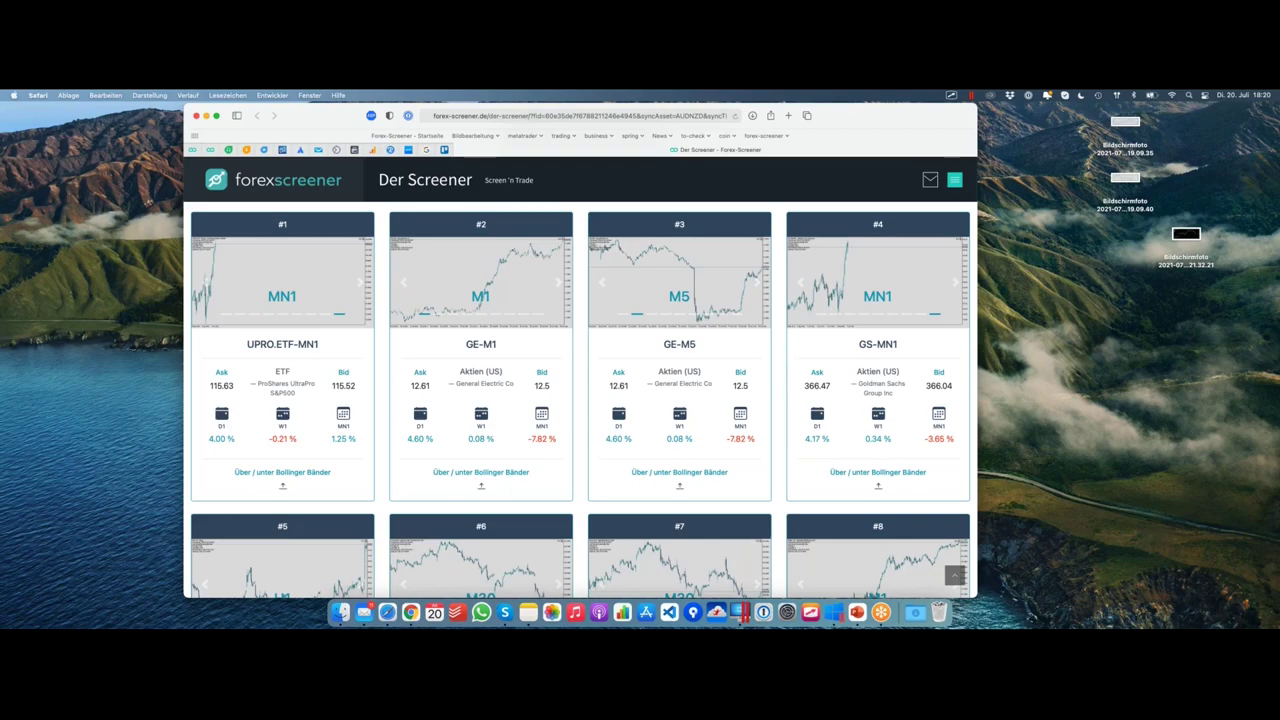
{"action": "scroll", "coordinate": [490, 330], "scroll_direction": "down", "scroll_amount": 3}
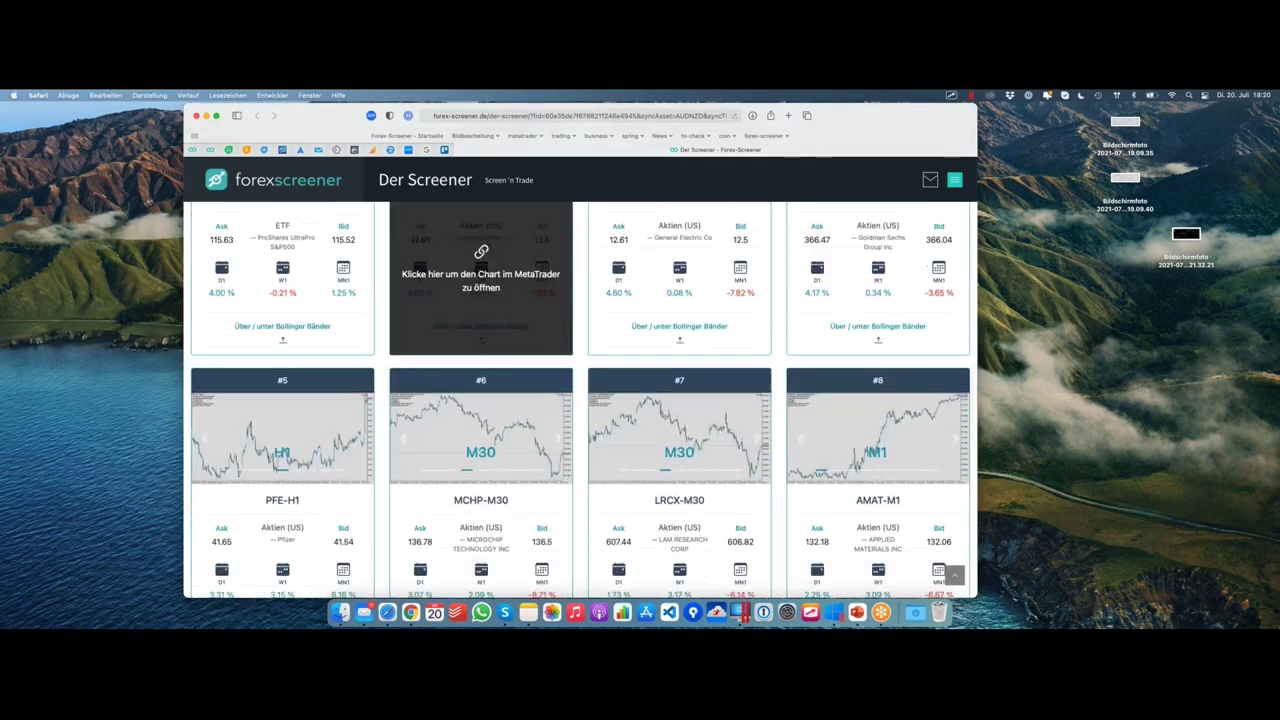
{"action": "scroll", "coordinate": [496, 371], "scroll_direction": "up", "scroll_amount": 5}
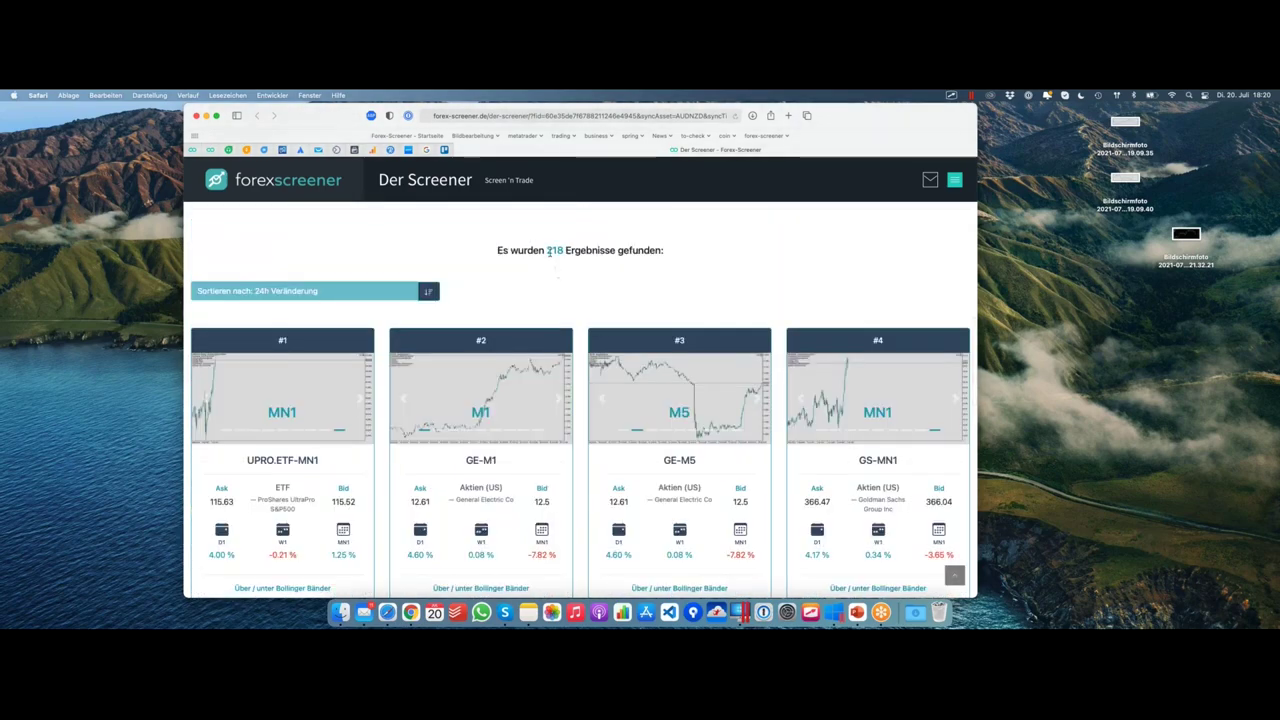
Narrow the results to the Forex asset category and the H1 time interval
{"action": "scroll", "coordinate": [583, 282], "scroll_direction": "up", "scroll_amount": 10}
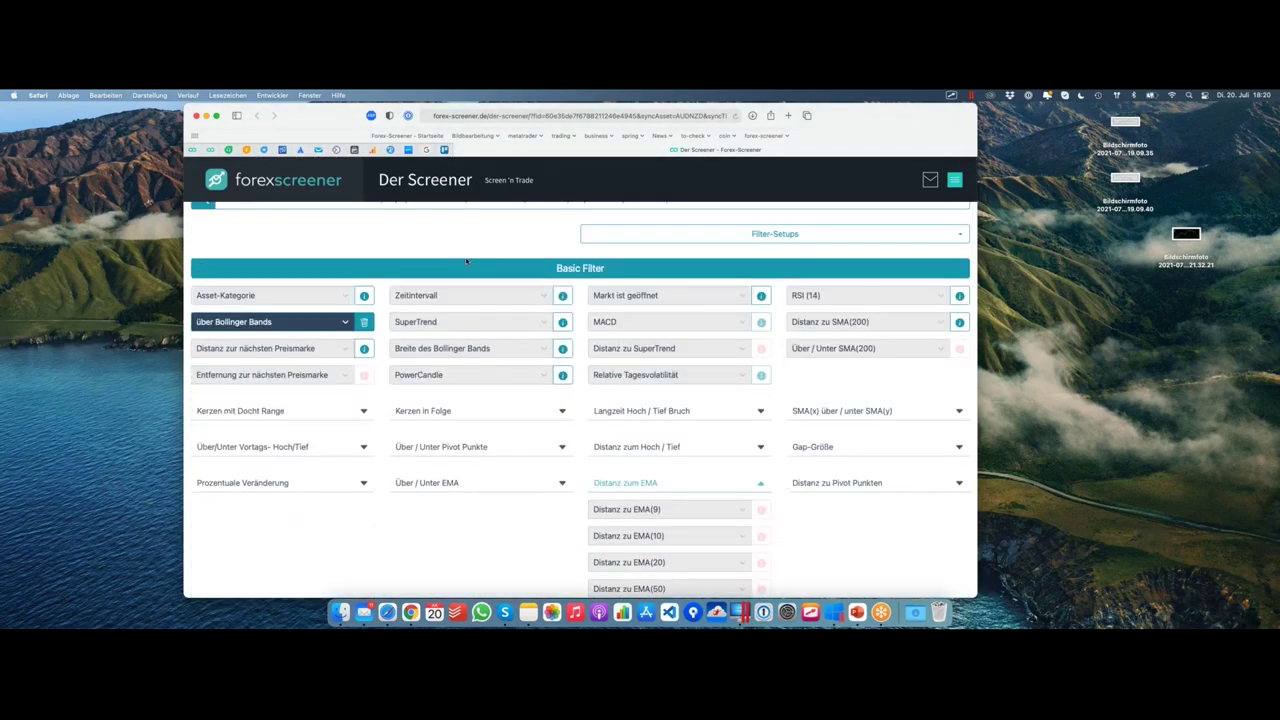
{"action": "left_click", "coordinate": [290, 296]}
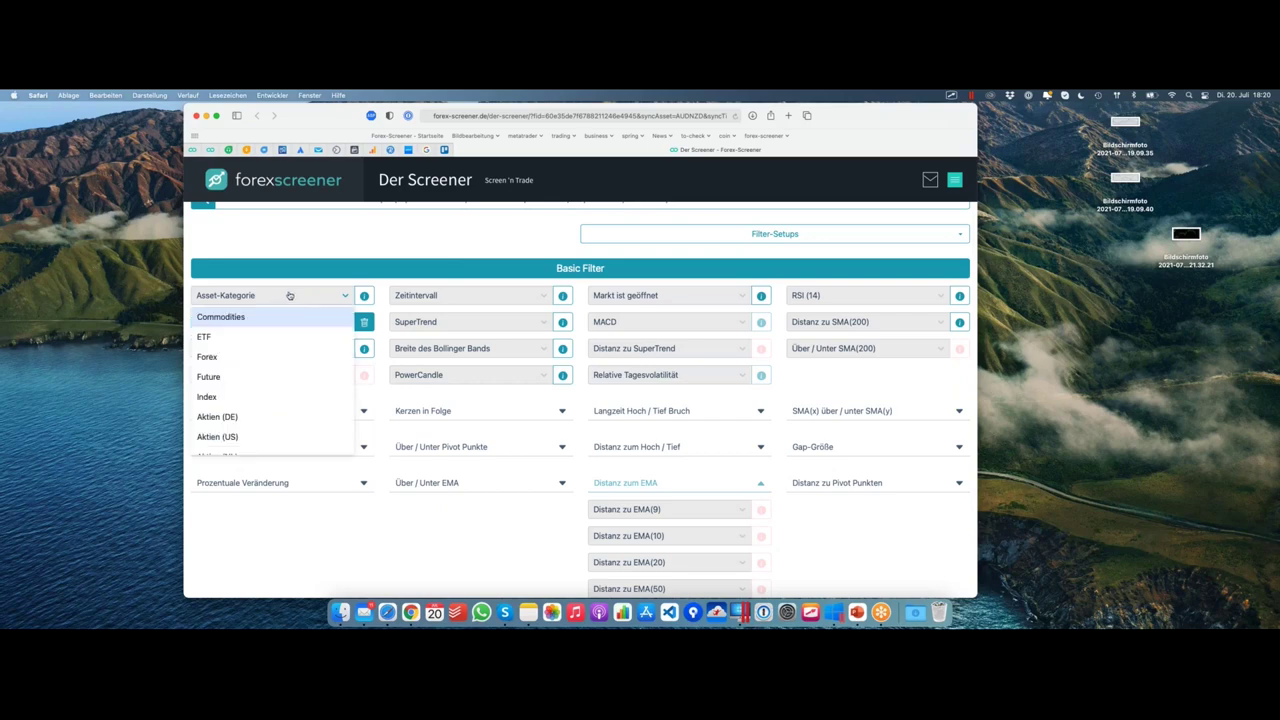
{"action": "left_click", "coordinate": [224, 357]}
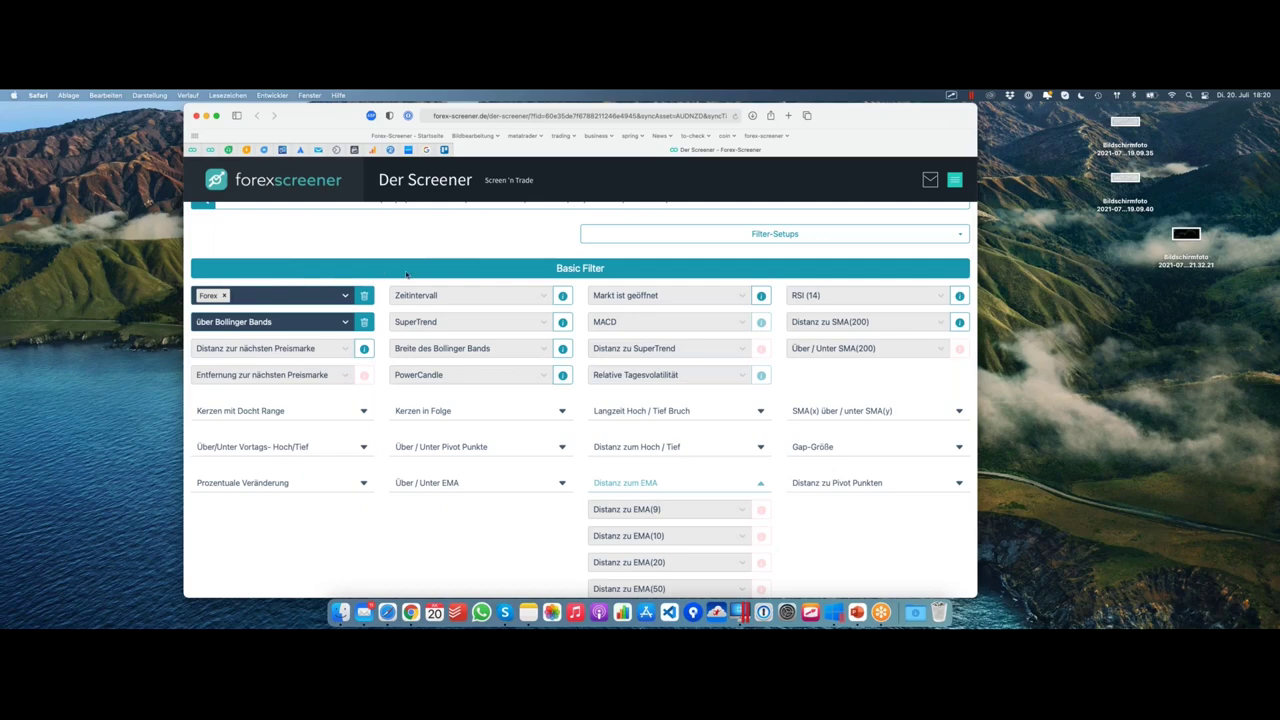
{"action": "left_click", "coordinate": [463, 299]}
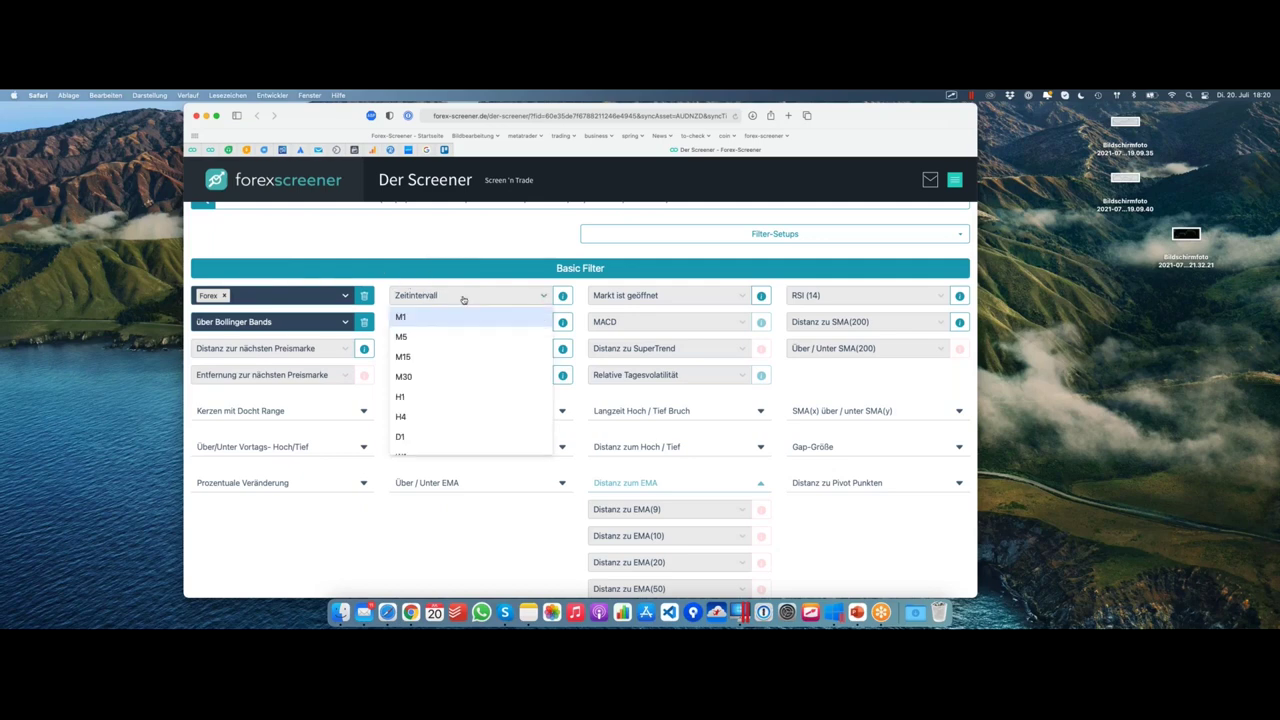
{"action": "left_click", "coordinate": [436, 397]}
{"action": "scroll", "coordinate": [537, 287], "scroll_direction": "down", "scroll_amount": 10}
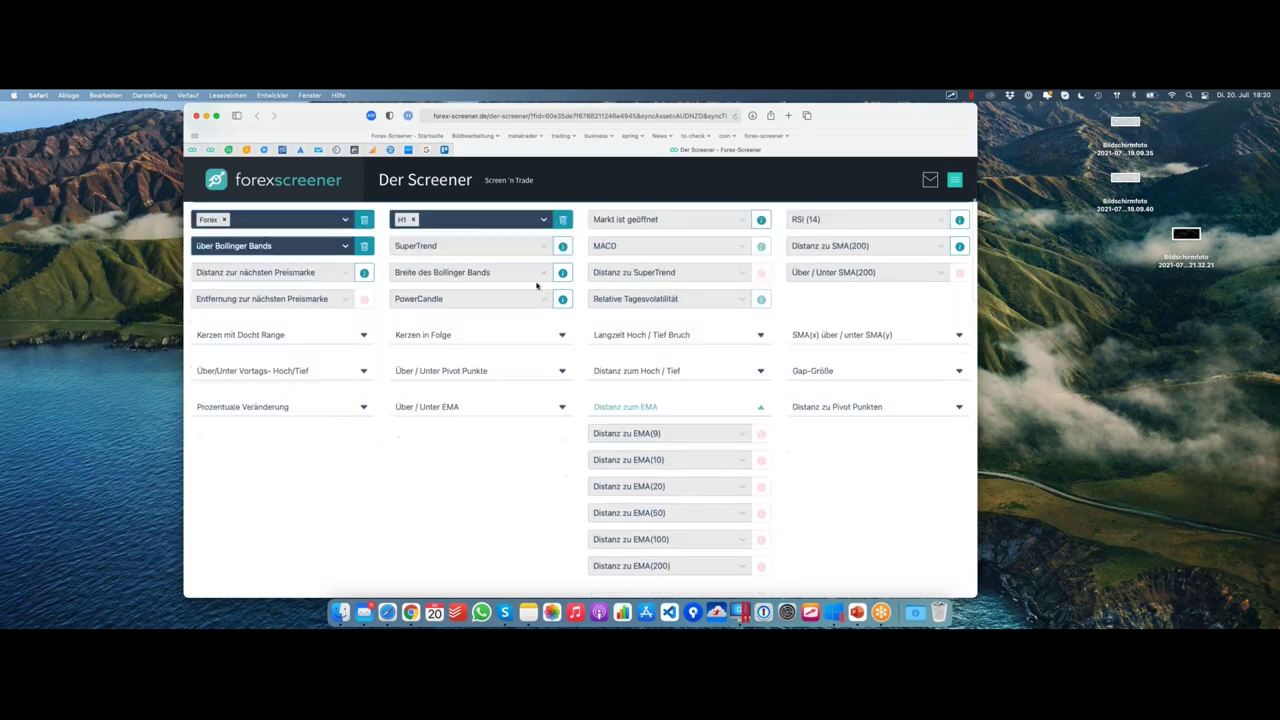
{"action": "scroll", "coordinate": [537, 287], "scroll_direction": "down", "scroll_amount": 3}
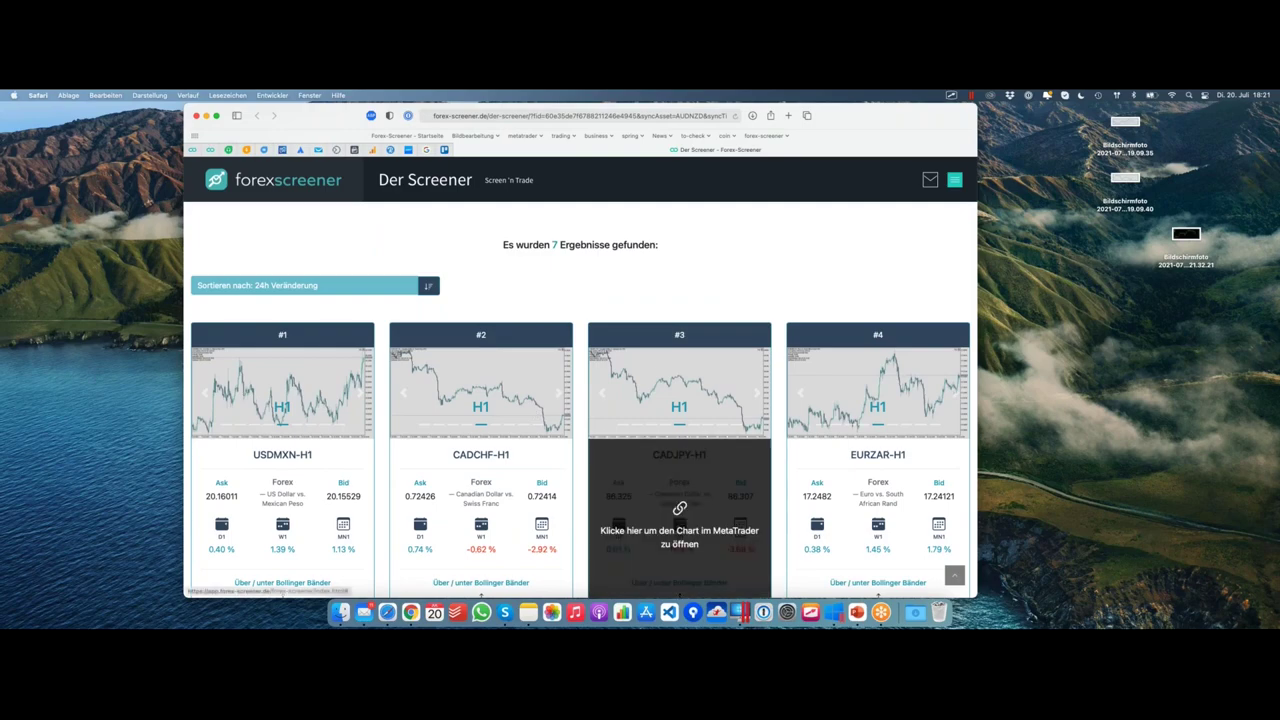
Open the CADCHF-H1 result in MetaTrader and bring its chart into view
{"action": "scroll", "coordinate": [734, 348], "scroll_direction": "down", "scroll_amount": 1}
{"action": "scroll", "coordinate": [611, 281], "scroll_direction": "up", "scroll_amount": 1}
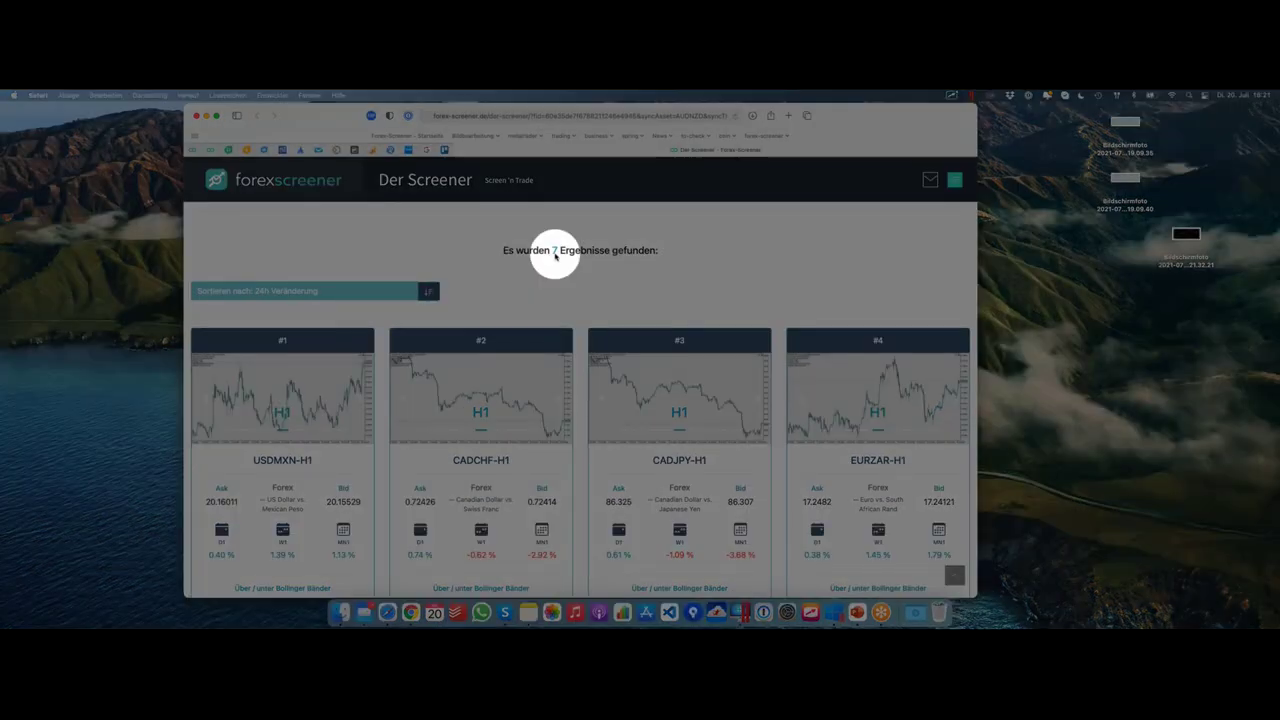
{"action": "scroll", "coordinate": [565, 265], "scroll_direction": "down", "scroll_amount": 1}
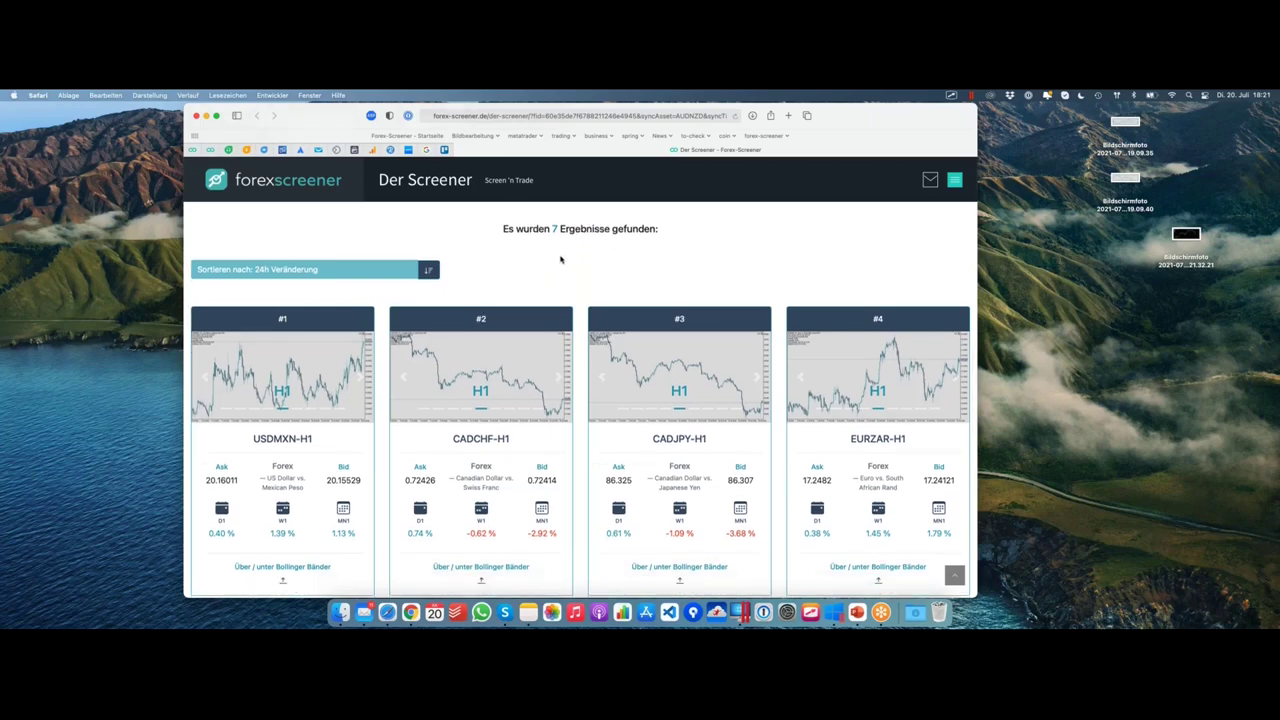
{"action": "scroll", "coordinate": [558, 258], "scroll_direction": "down", "scroll_amount": 1}
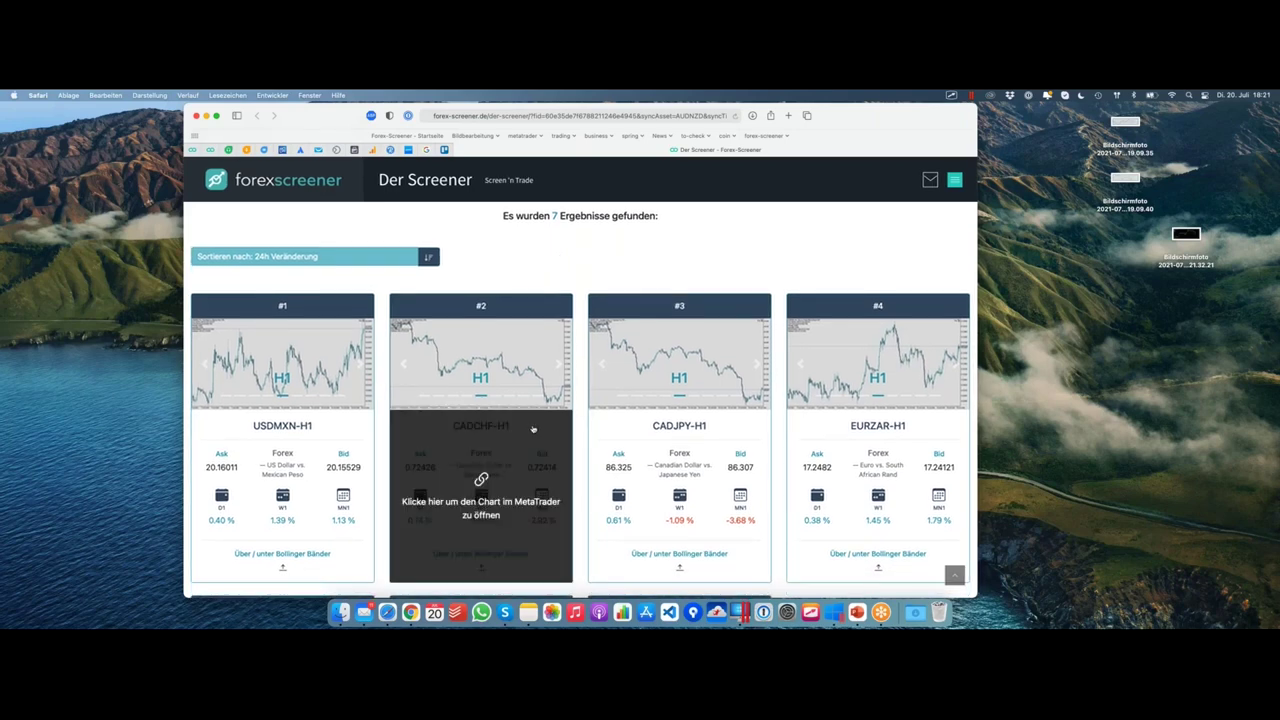
{"action": "left_click", "coordinate": [481, 500]}
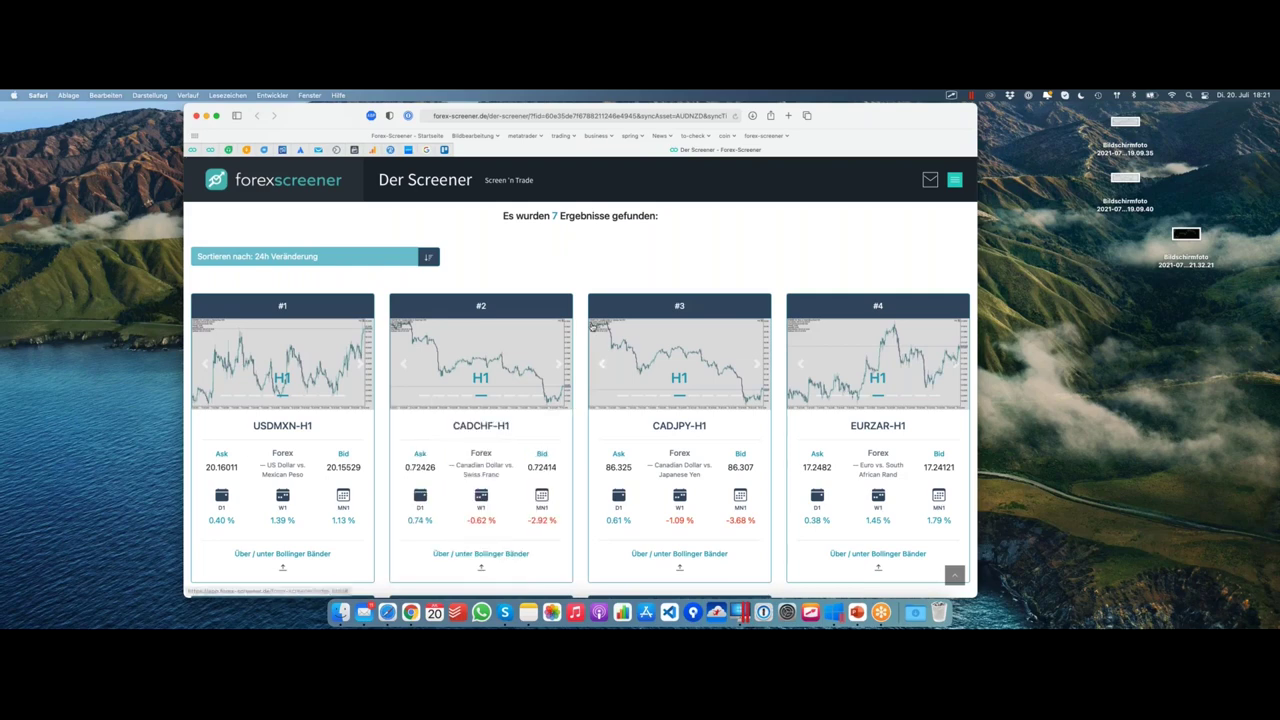
{"action": "scroll", "coordinate": [590, 328], "scroll_direction": "down", "scroll_amount": 1}
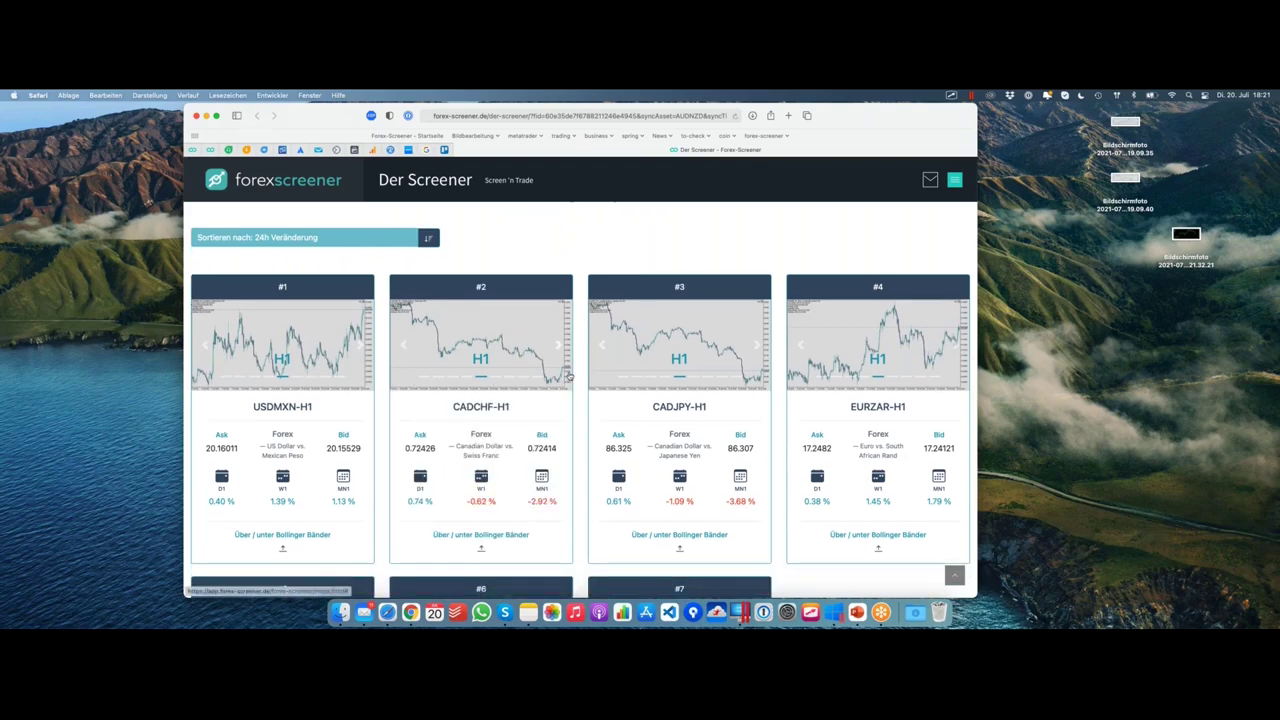
{"action": "scroll", "coordinate": [569, 377], "scroll_direction": "down", "scroll_amount": 3}
{"action": "scroll", "coordinate": [569, 377], "scroll_direction": "up", "scroll_amount": 5}
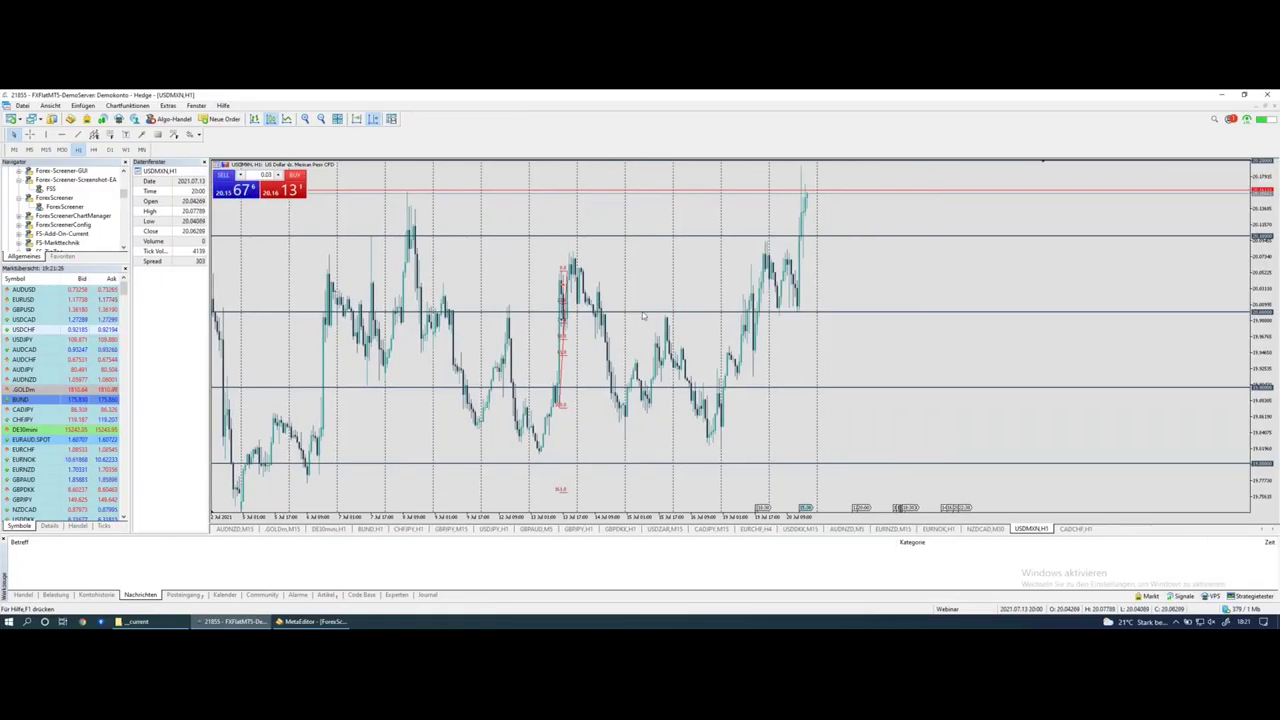
{"action": "left_click", "coordinate": [1076, 528]}
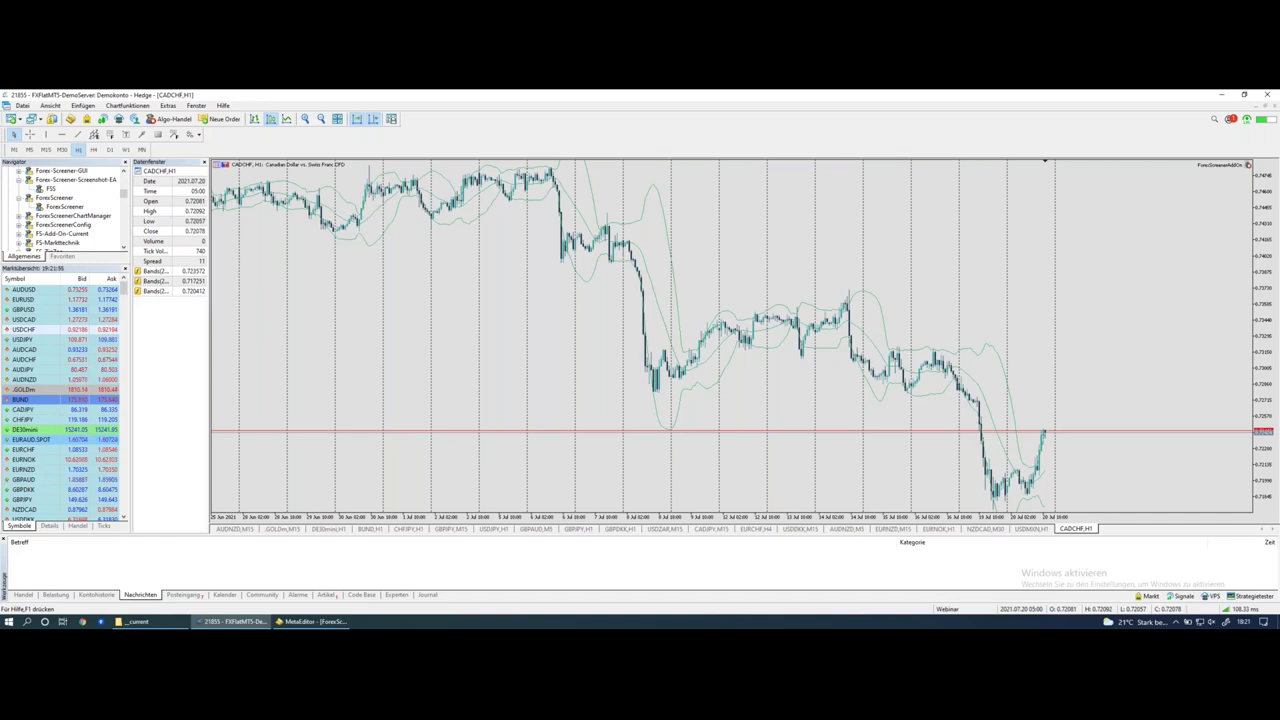
Switch the CADCHF chart to the daily timeframe
{"action": "left_click", "coordinate": [110, 150]}
{"action": "scroll", "coordinate": [673, 338], "scroll_direction": "up", "scroll_amount": 5}
{"action": "scroll", "coordinate": [932, 384], "scroll_direction": "up", "scroll_amount": 5}
{"action": "scroll", "coordinate": [929, 342], "scroll_direction": "down", "scroll_amount": 1}
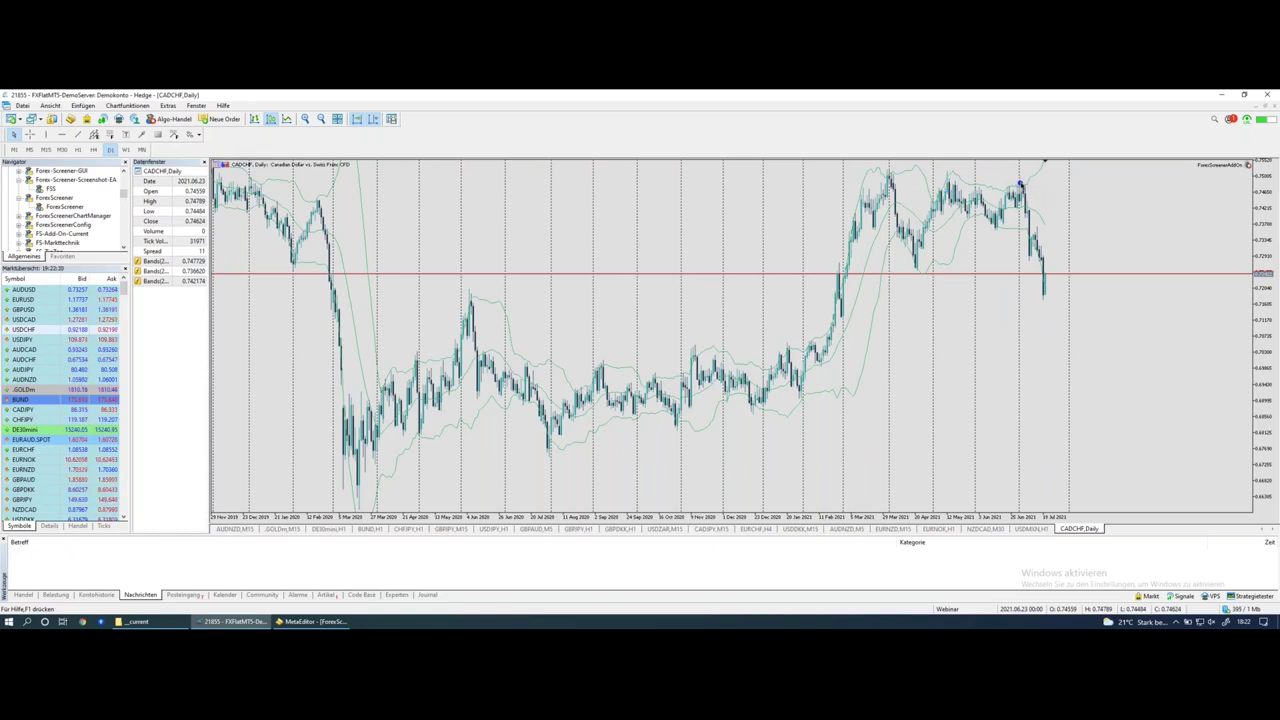
Point out the 2021 highs on the CADCHF daily chart with a temporary horizontal line across them
{"action": "left_click", "coordinate": [1021, 184]}
{"action": "left_click", "coordinate": [889, 175]}
{"action": "left_click", "coordinate": [910, 232]}
{"action": "left_click_drag", "start_coordinate": [934, 170], "coordinate": [1038, 175]}
{"action": "left_click", "coordinate": [887, 172]}
{"action": "left_click_drag", "start_coordinate": [868, 172], "coordinate": [1047, 172]}
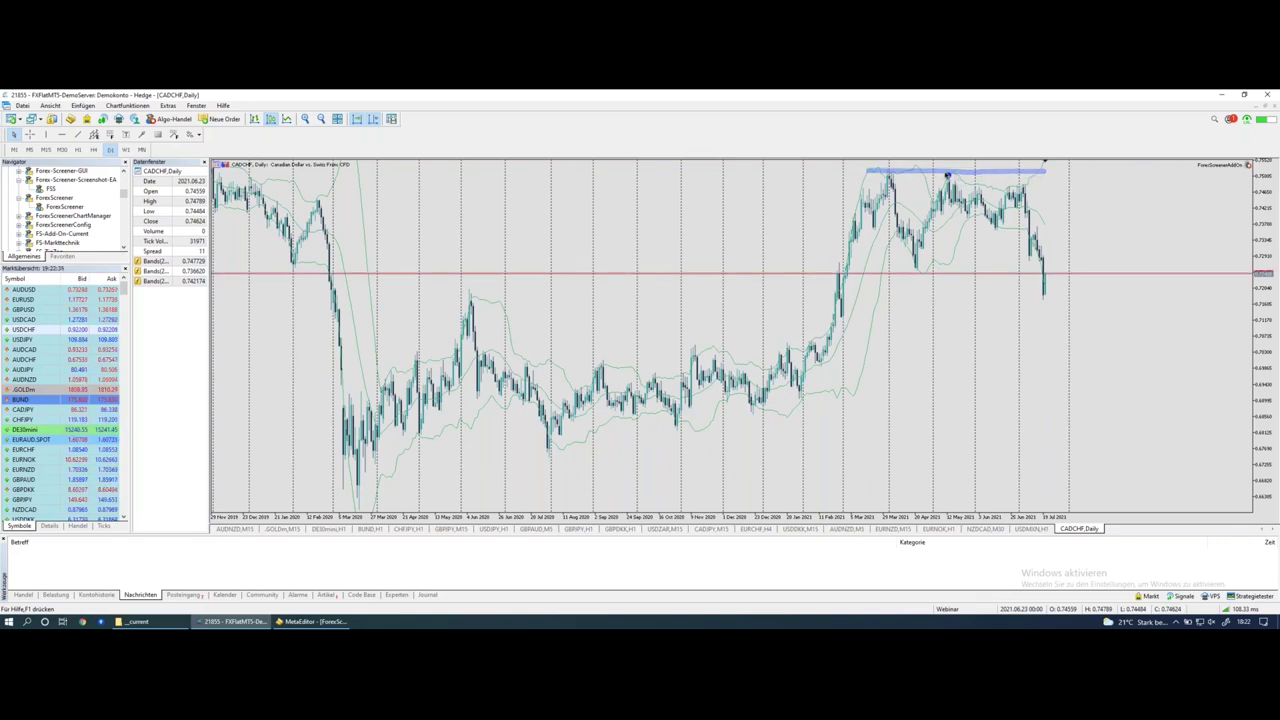
{"action": "left_click", "coordinate": [1016, 184]}
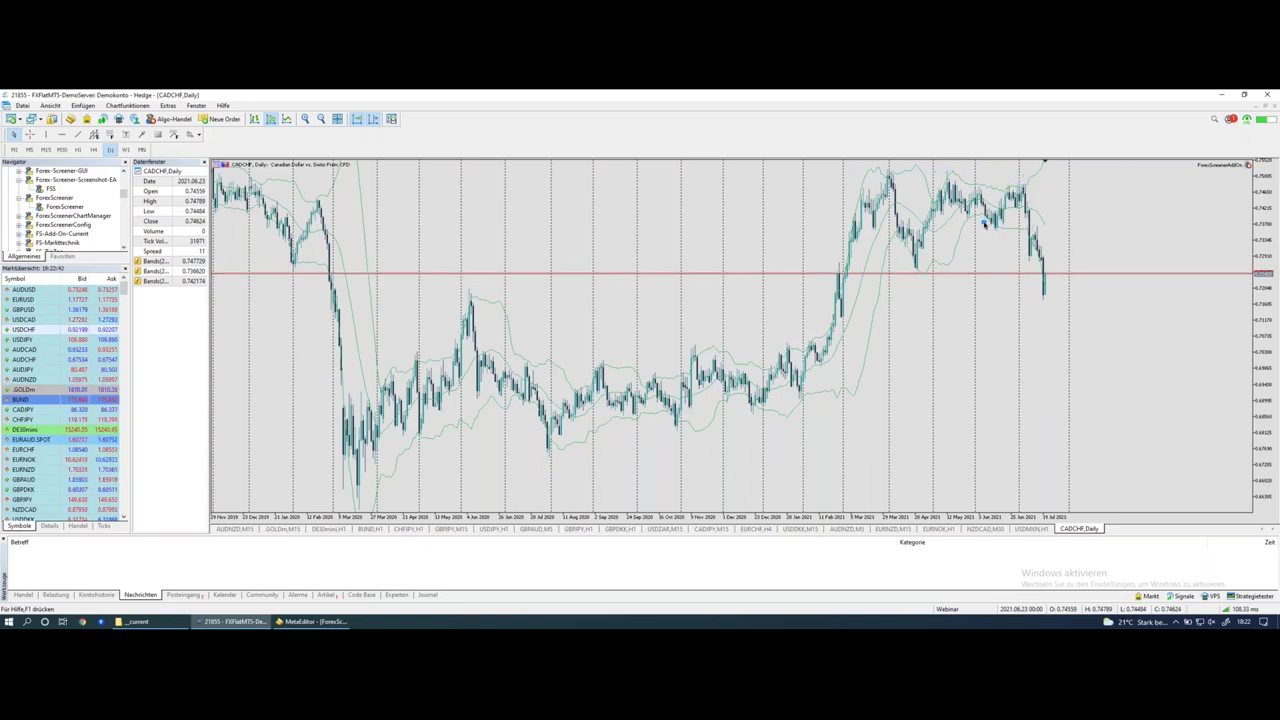
Point out the recent sideways phase and the sharp drop following it on the CADCHF daily chart
{"action": "left_click_drag", "start_coordinate": [988, 232], "coordinate": [1008, 232]}
{"action": "left_click_drag", "start_coordinate": [1018, 190], "coordinate": [1044, 296]}
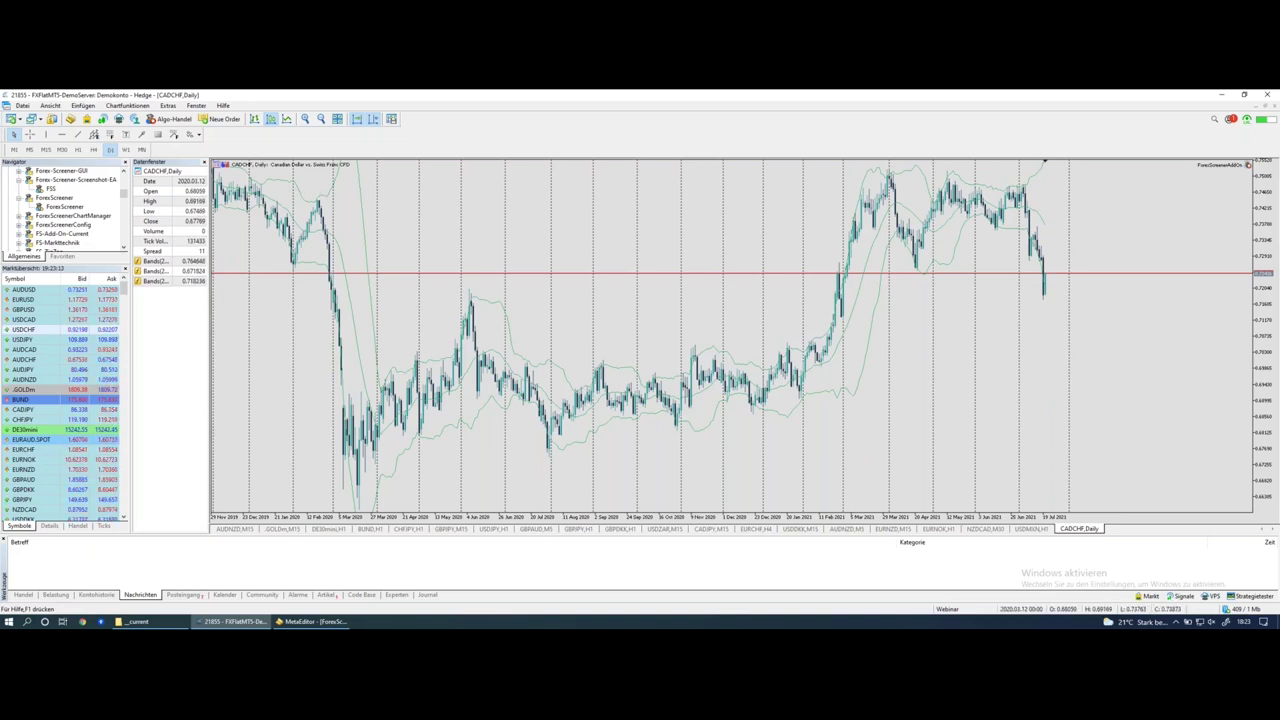
Switch the CADCHF chart back to the H1 timeframe and point out the latest upswing at the current price
{"action": "left_click", "coordinate": [78, 149]}
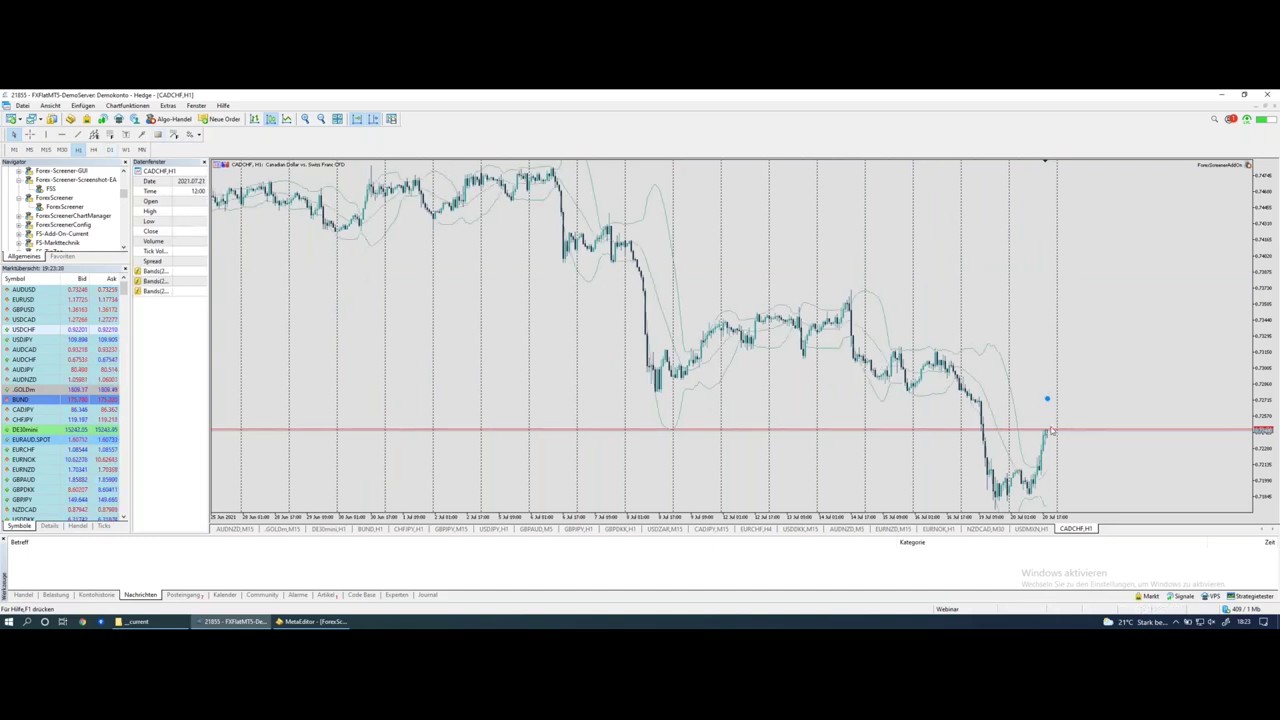
{"action": "mouse_move", "coordinate": [1038, 420]}
{"action": "left_mouse_down"}
{"action": "mouse_move", "coordinate": [1052, 442]}
{"action": "mouse_move", "coordinate": [1042, 416]}
{"action": "left_mouse_up"}
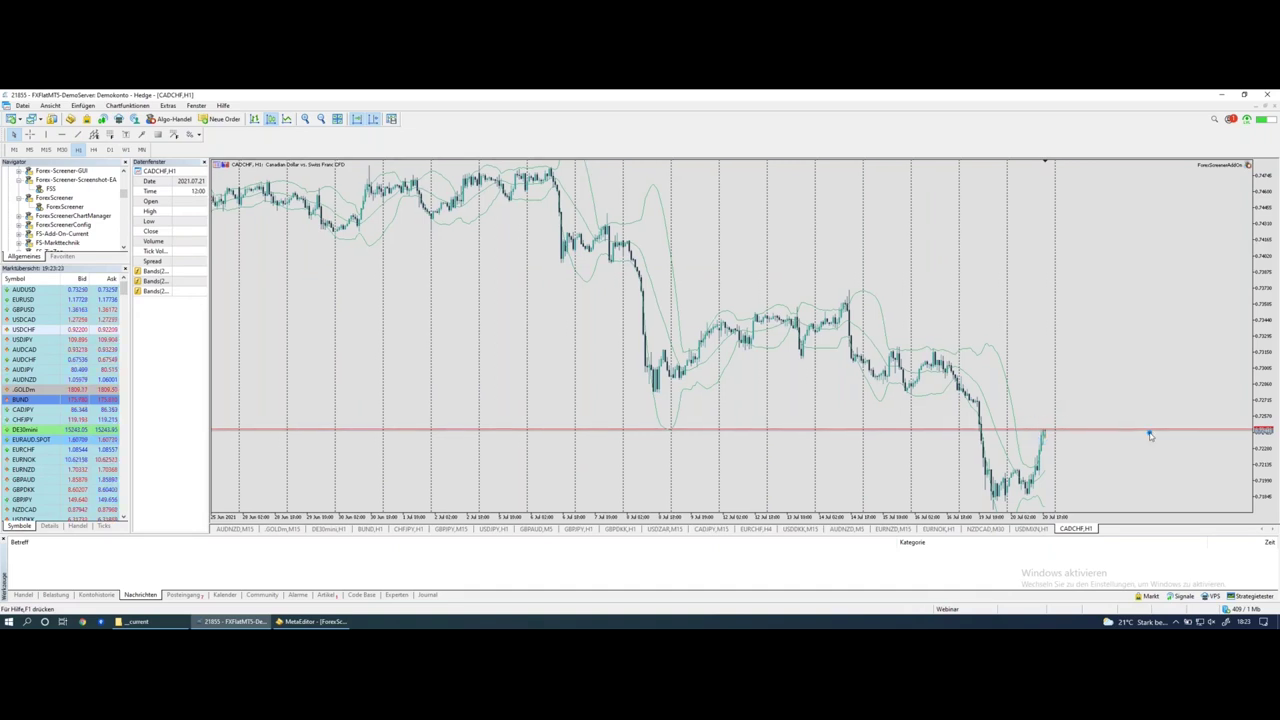
{"action": "left_click", "coordinate": [1044, 432]}
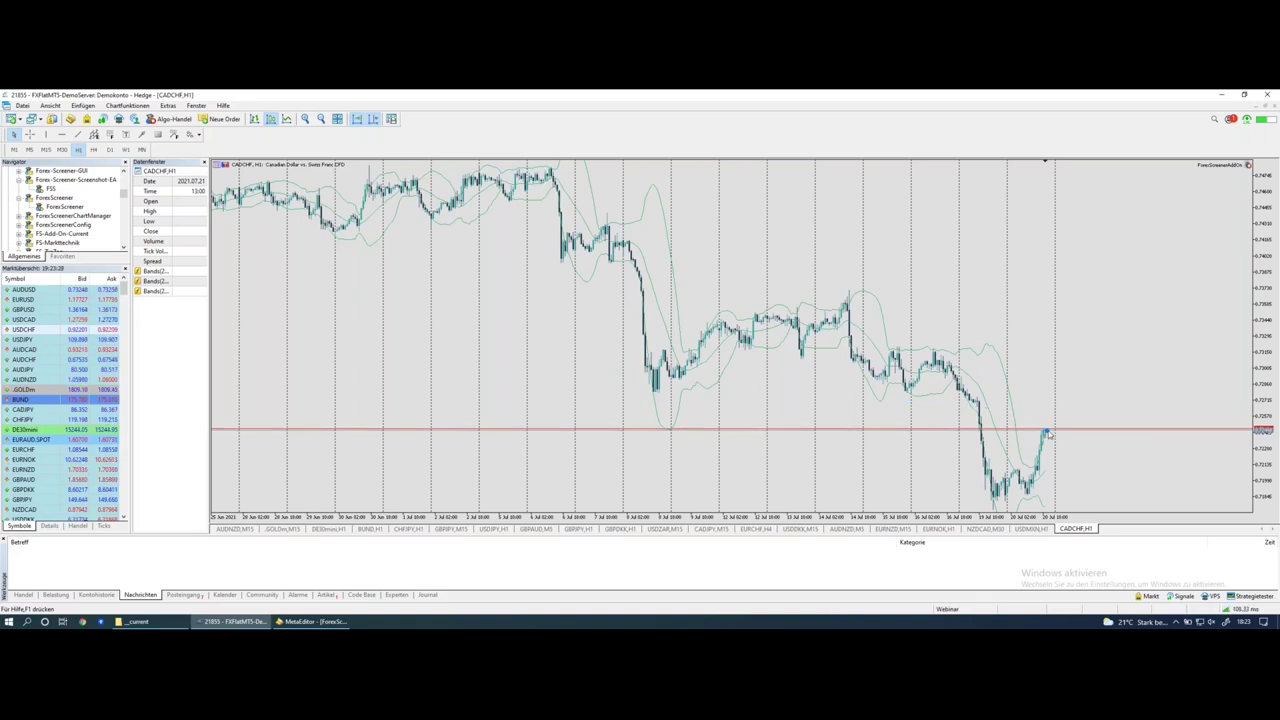
{"action": "mouse_move", "coordinate": [1044, 422]}
{"action": "left_mouse_down"}
{"action": "mouse_move", "coordinate": [1036, 444]}
{"action": "mouse_move", "coordinate": [1046, 426]}
{"action": "left_mouse_up"}
{"action": "left_click", "coordinate": [1022, 398]}
Place a horizontal line on the CADCHF H1 chart along the July lows just above the current price
{"action": "left_click", "coordinate": [63, 135]}
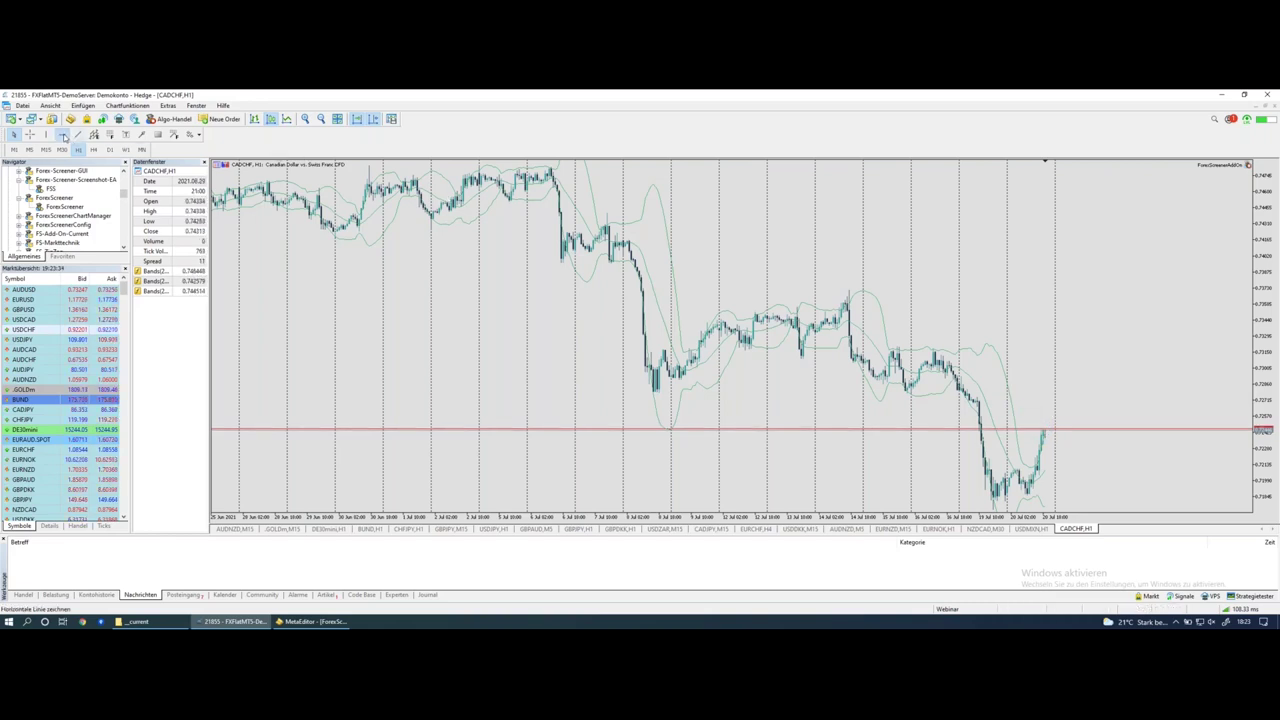
{"action": "left_click", "coordinate": [670, 397]}
{"action": "left_click_drag", "start_coordinate": [670, 397], "coordinate": [968, 391]}
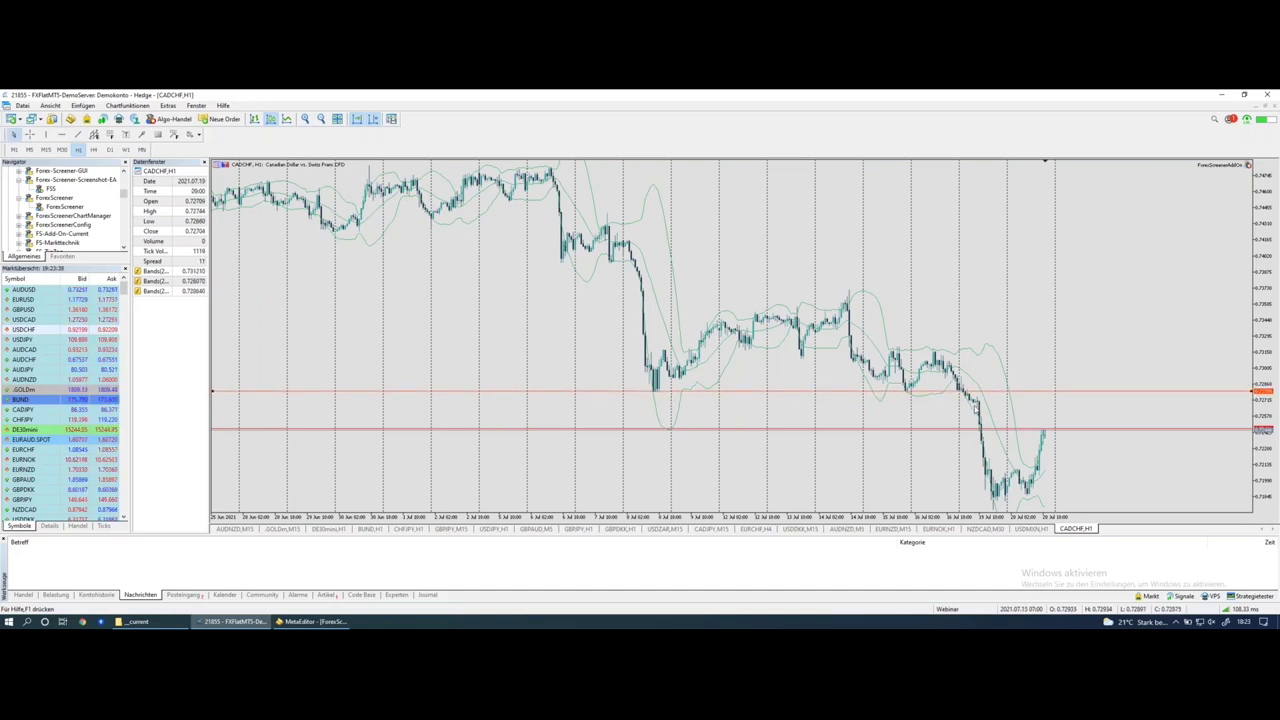
{"action": "double_click", "coordinate": [1042, 429]}
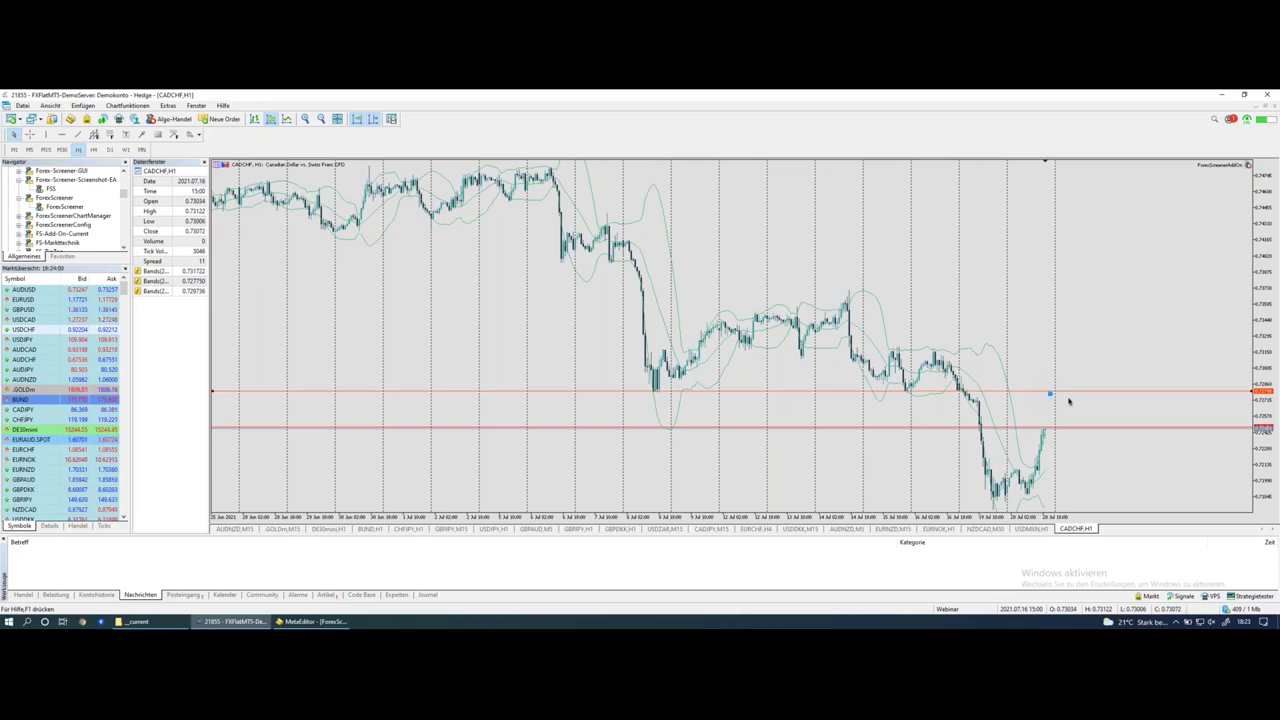
{"action": "key", "text": "Left"}
{"action": "key", "text": "Right"}
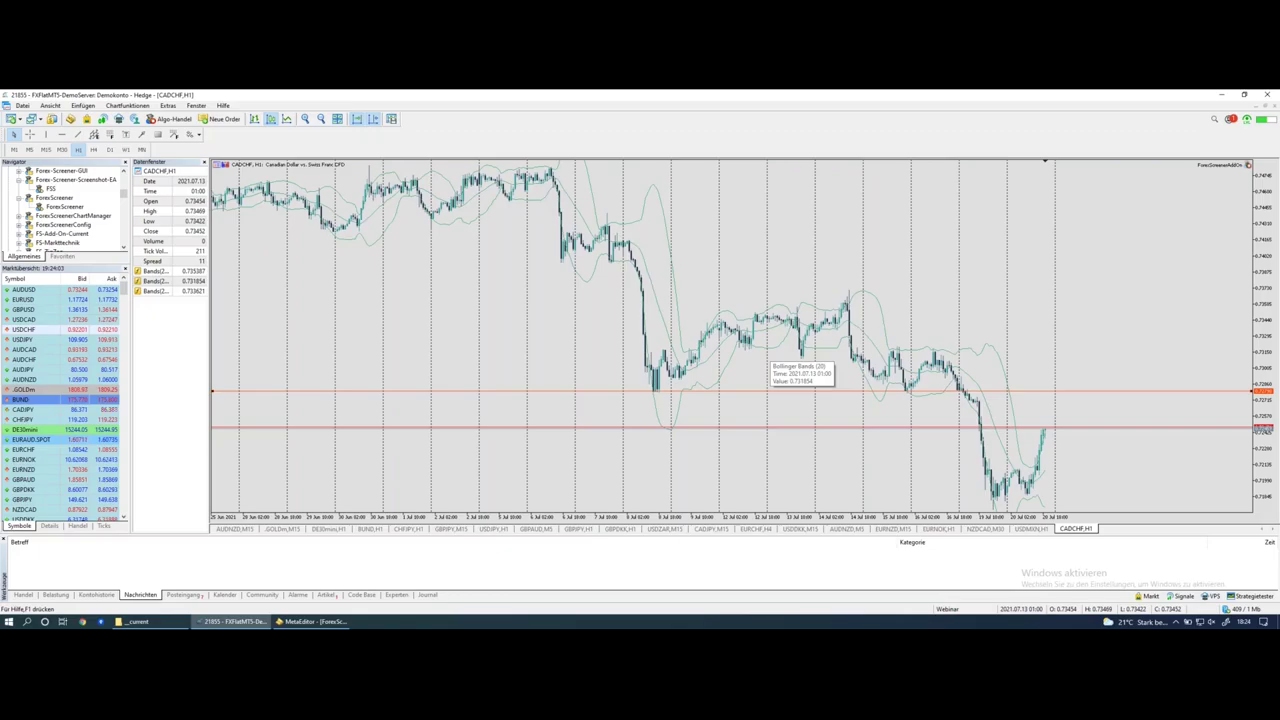
Switch to the Forex Screener results page in Safari
{"action": "key", "text": "ctrl+Up"}
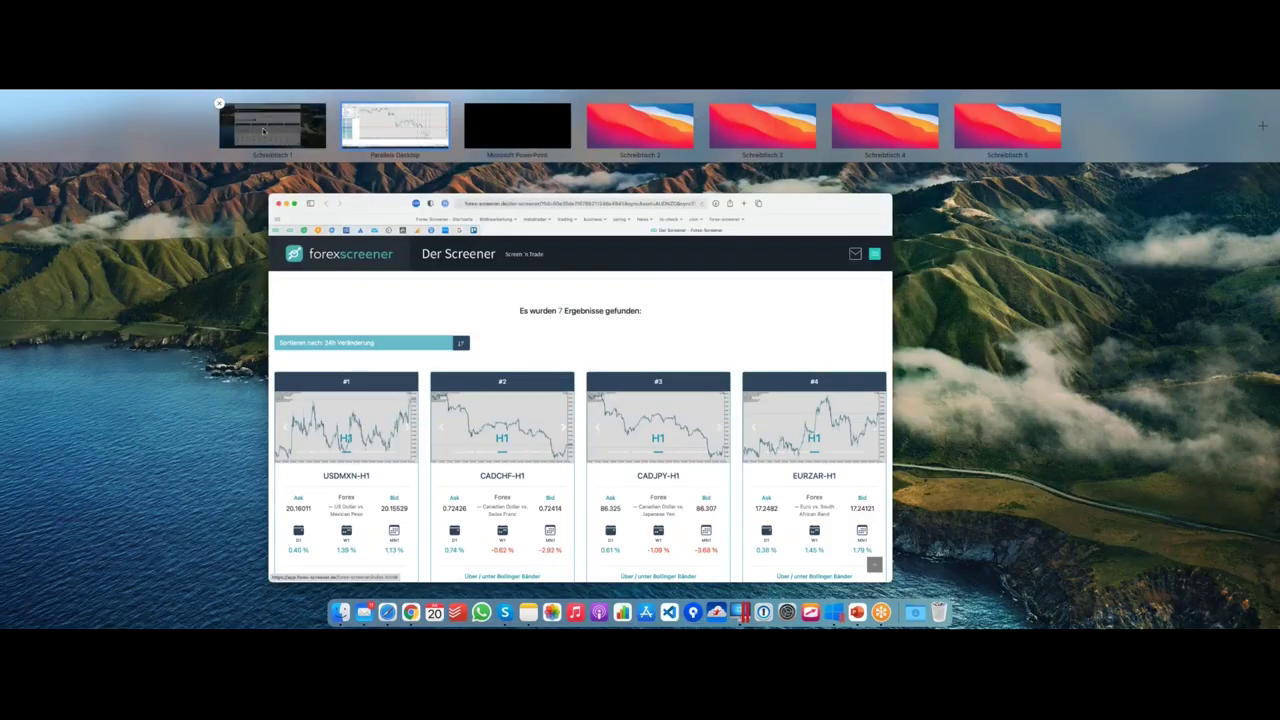
{"action": "left_click", "coordinate": [263, 130]}
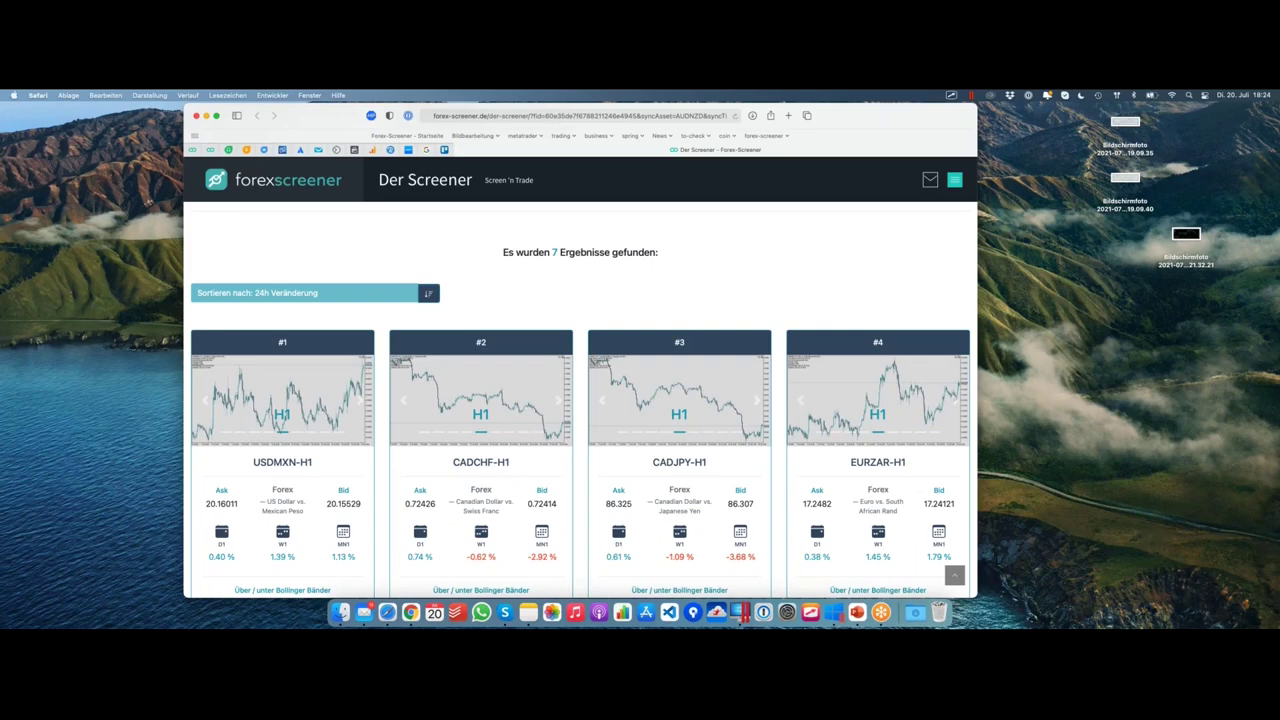
{"action": "key", "text": "ctrl+Right"}
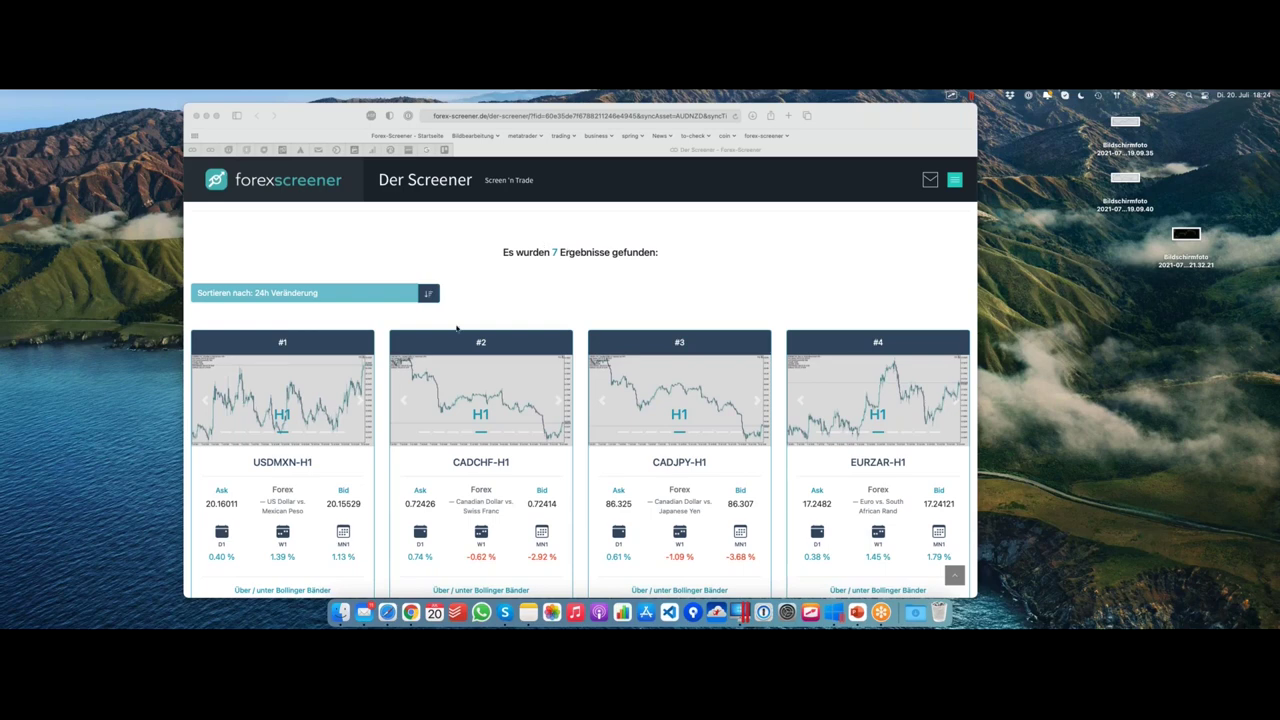
{"action": "left_click", "coordinate": [760, 299]}
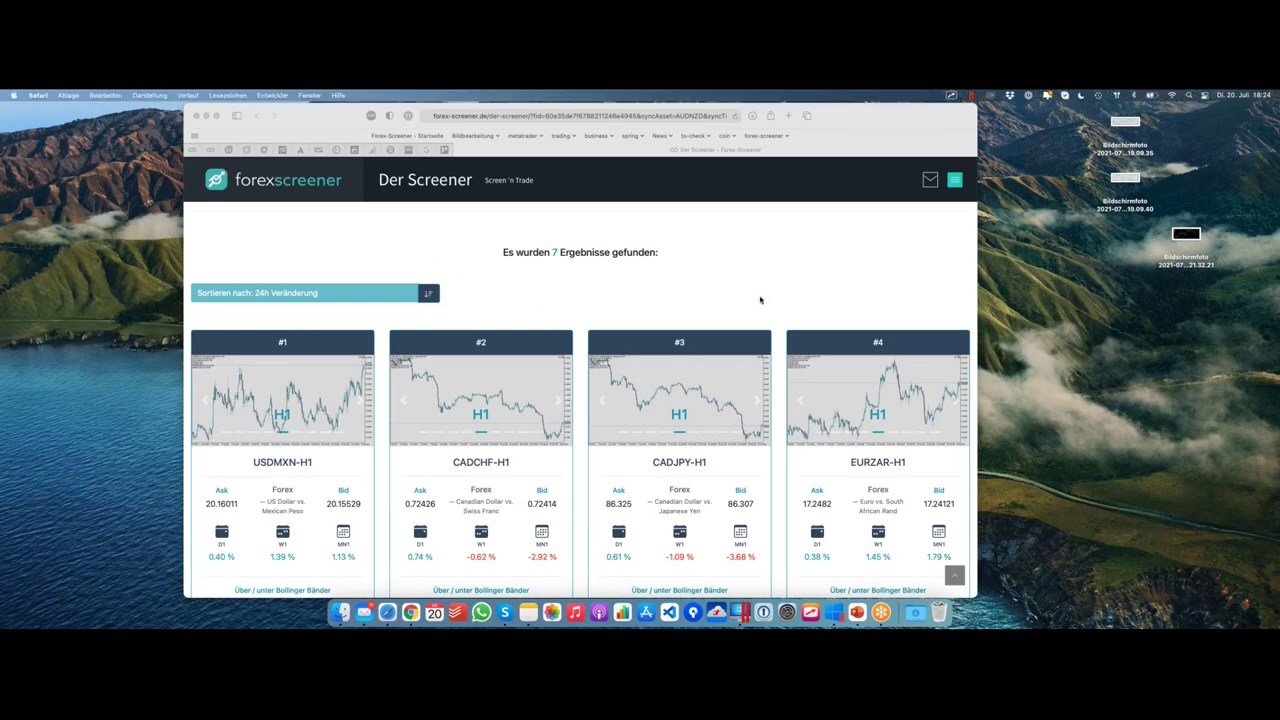
Clear the "über Bollinger Bands", Forex asset category and H1 time interval filters
{"action": "scroll", "coordinate": [723, 265], "scroll_direction": "up", "scroll_amount": 10}
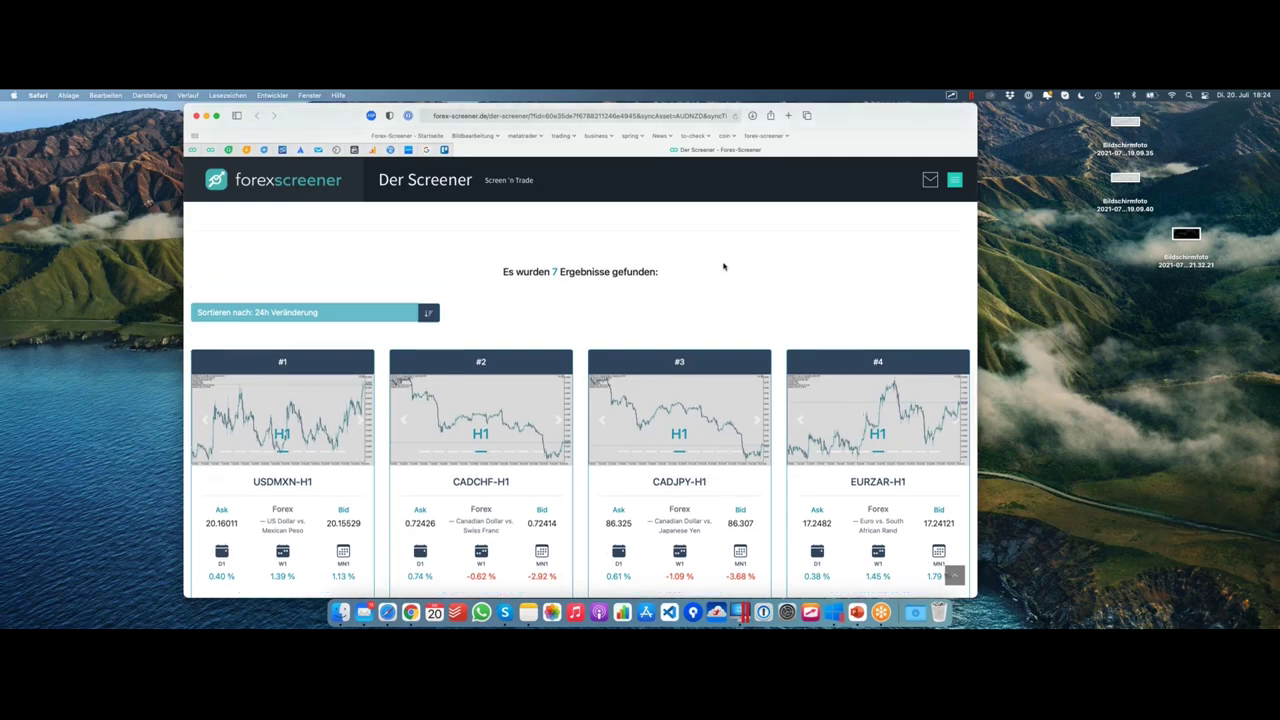
{"action": "left_click", "coordinate": [723, 262]}
{"action": "scroll", "coordinate": [723, 265], "scroll_direction": "up", "scroll_amount": 5}
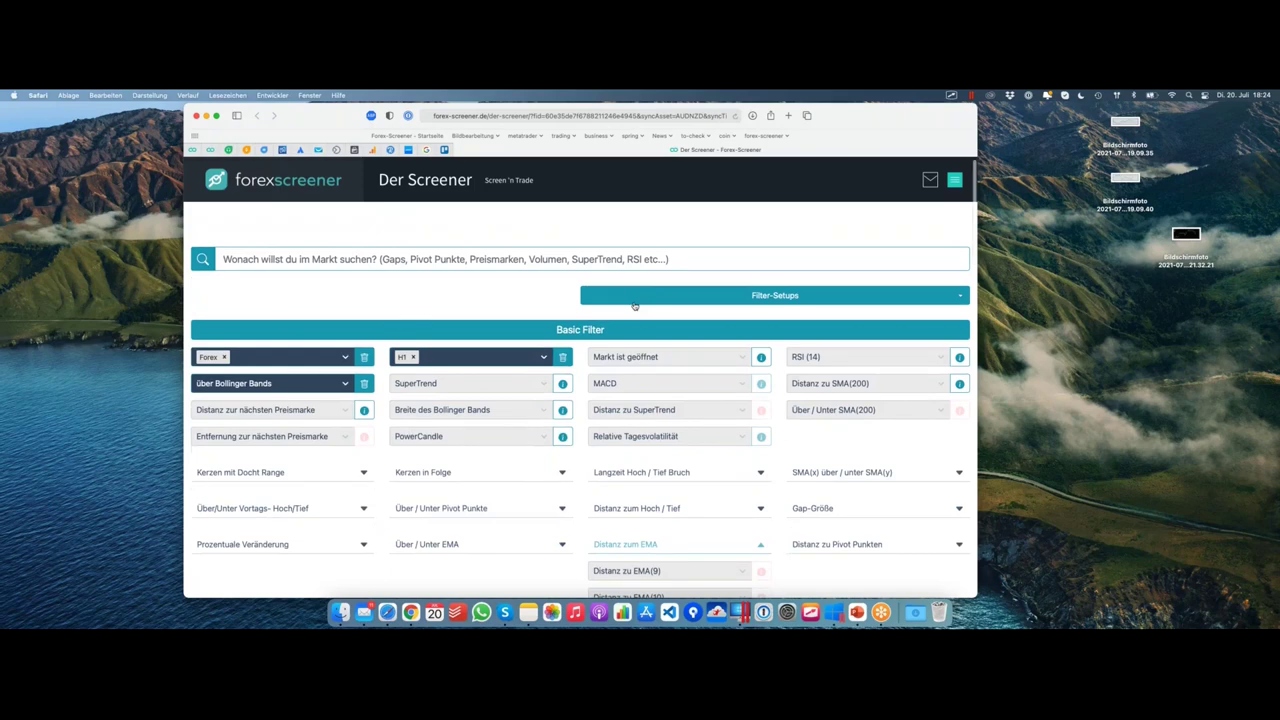
{"action": "scroll", "coordinate": [638, 400], "scroll_direction": "down", "scroll_amount": 3}
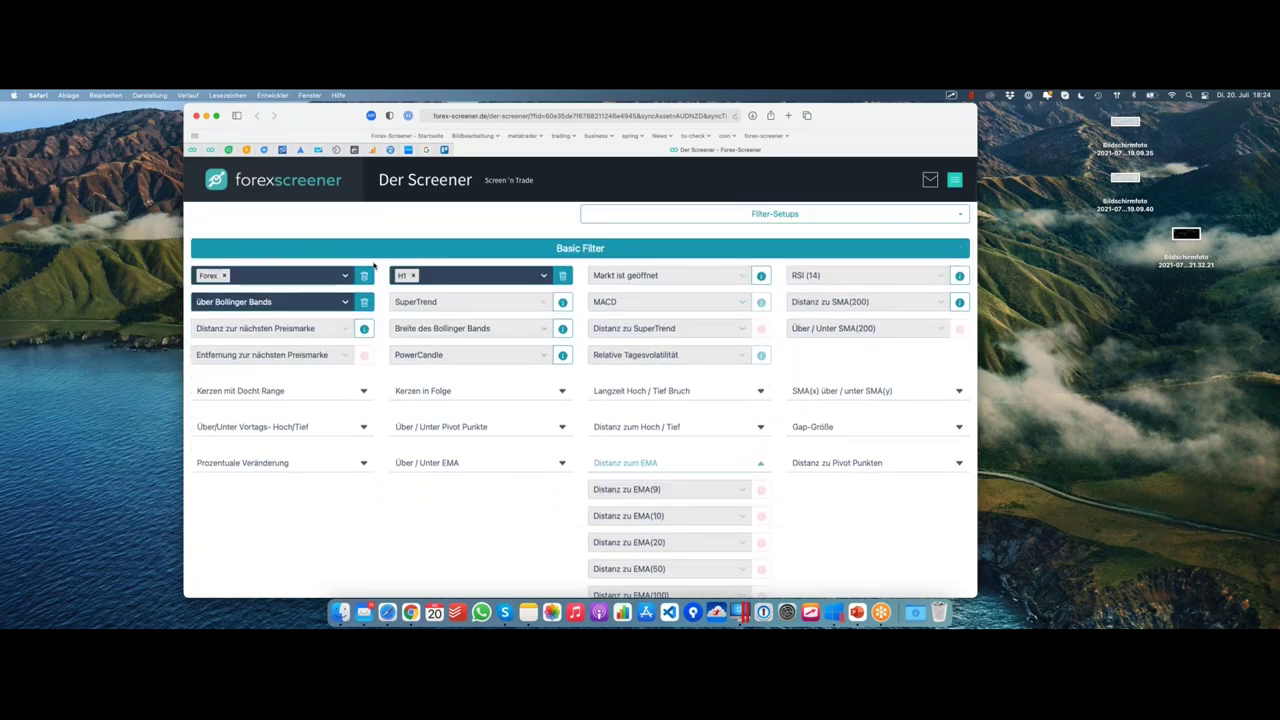
{"action": "scroll", "coordinate": [563, 302], "scroll_direction": "up", "scroll_amount": 1}
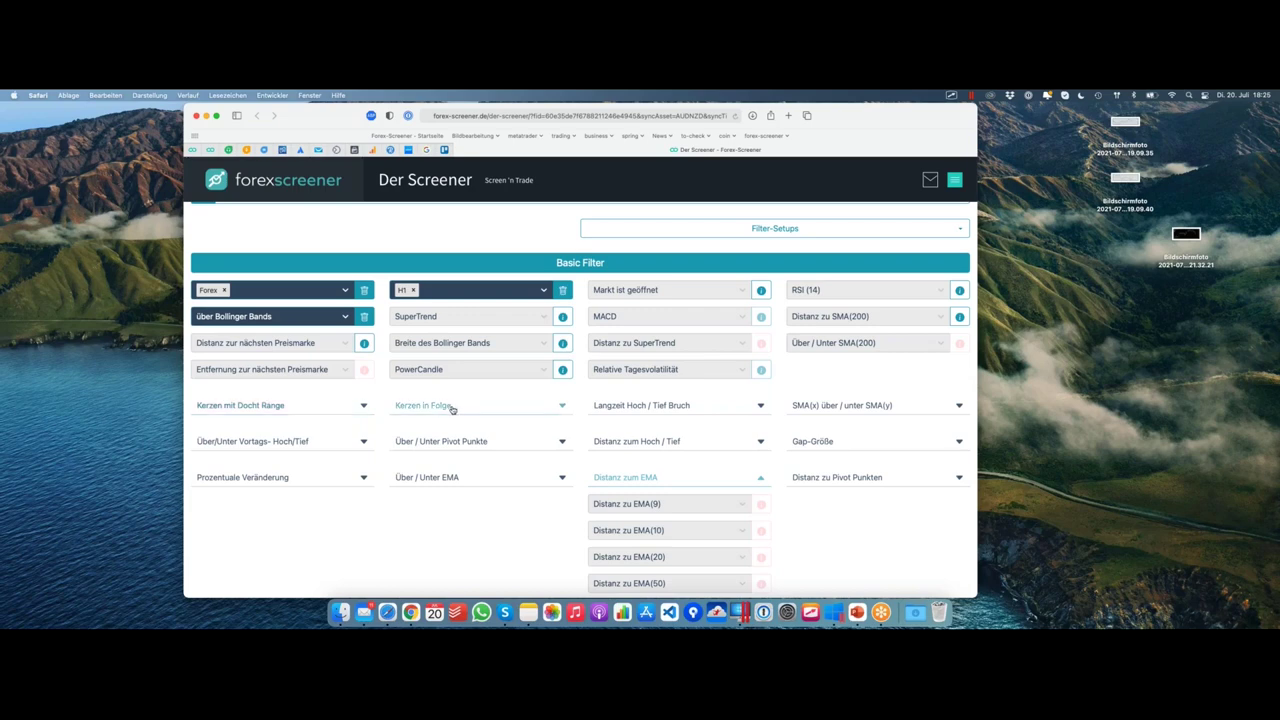
{"action": "left_click", "coordinate": [364, 317]}
{"action": "left_click", "coordinate": [364, 290]}
{"action": "left_click", "coordinate": [562, 290]}
Filter the market for "7 Grüne Kerzen in Folge" under the consecutive-candles filters and view the results
{"action": "left_click", "coordinate": [476, 406]}
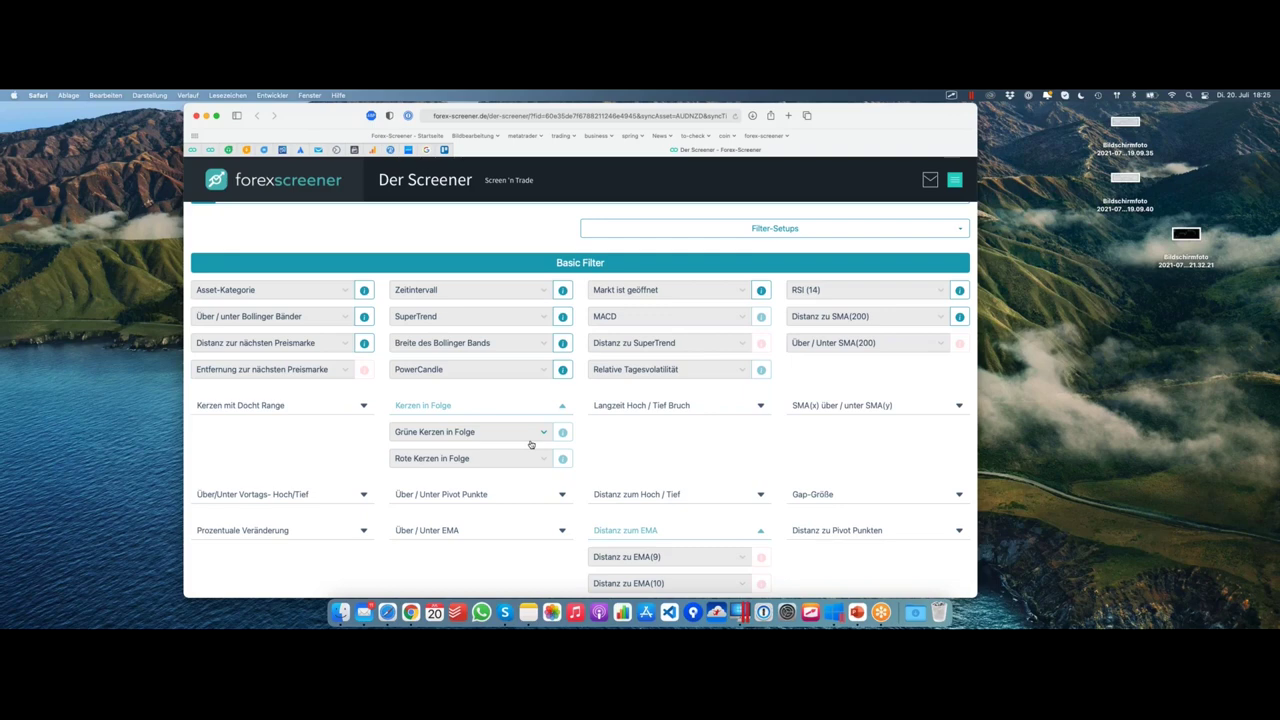
{"action": "left_click", "coordinate": [448, 434]}
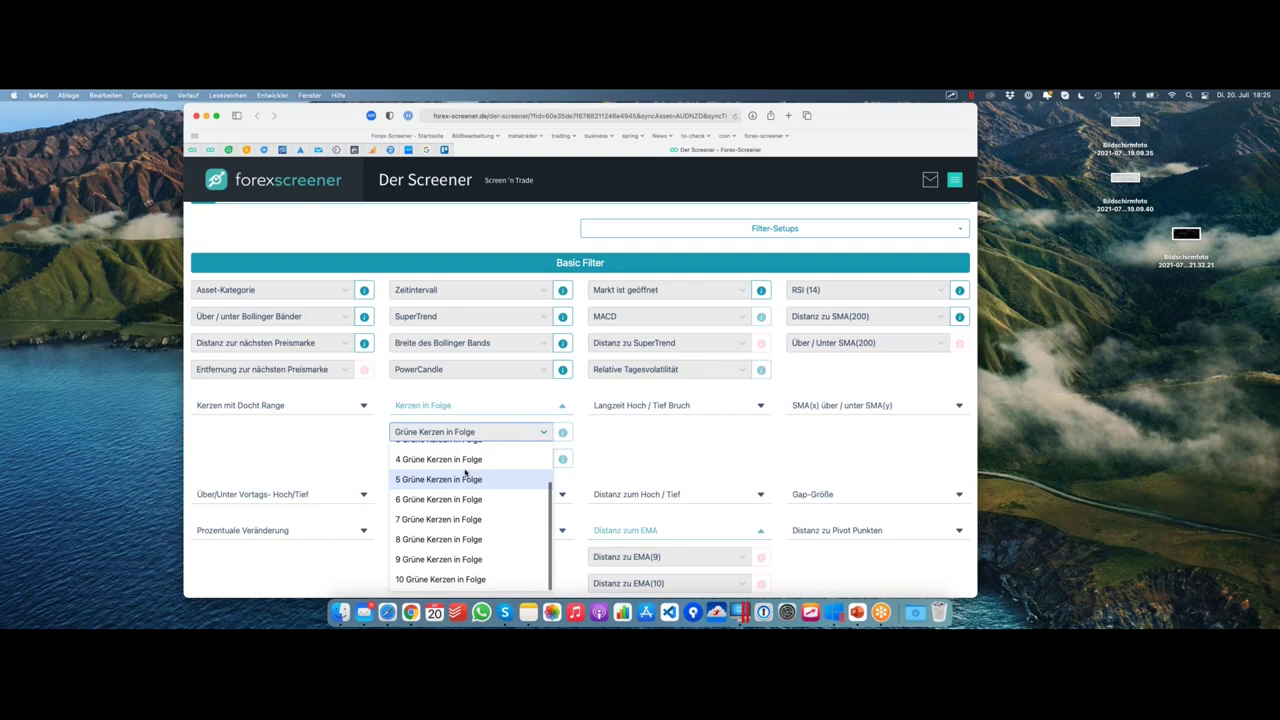
{"action": "left_click", "coordinate": [442, 519]}
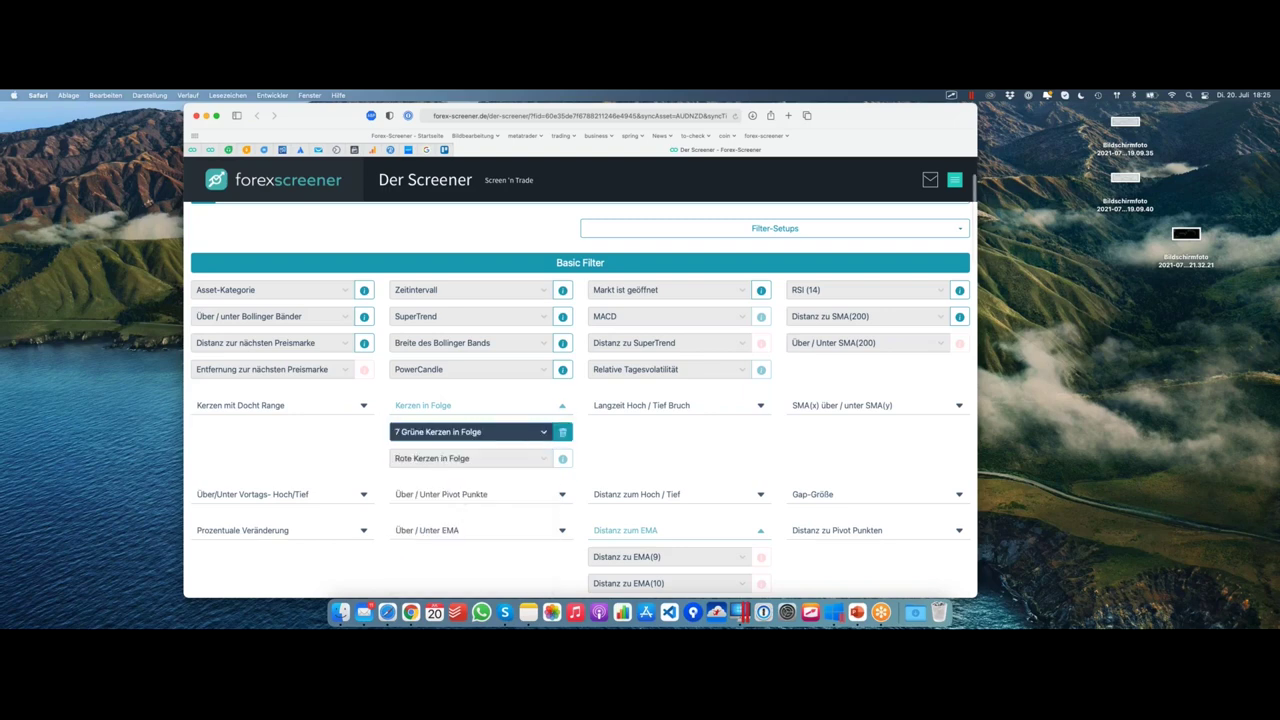
{"action": "scroll", "coordinate": [457, 510], "scroll_direction": "down", "scroll_amount": 10}
{"action": "scroll", "coordinate": [531, 439], "scroll_direction": "down", "scroll_amount": 2}
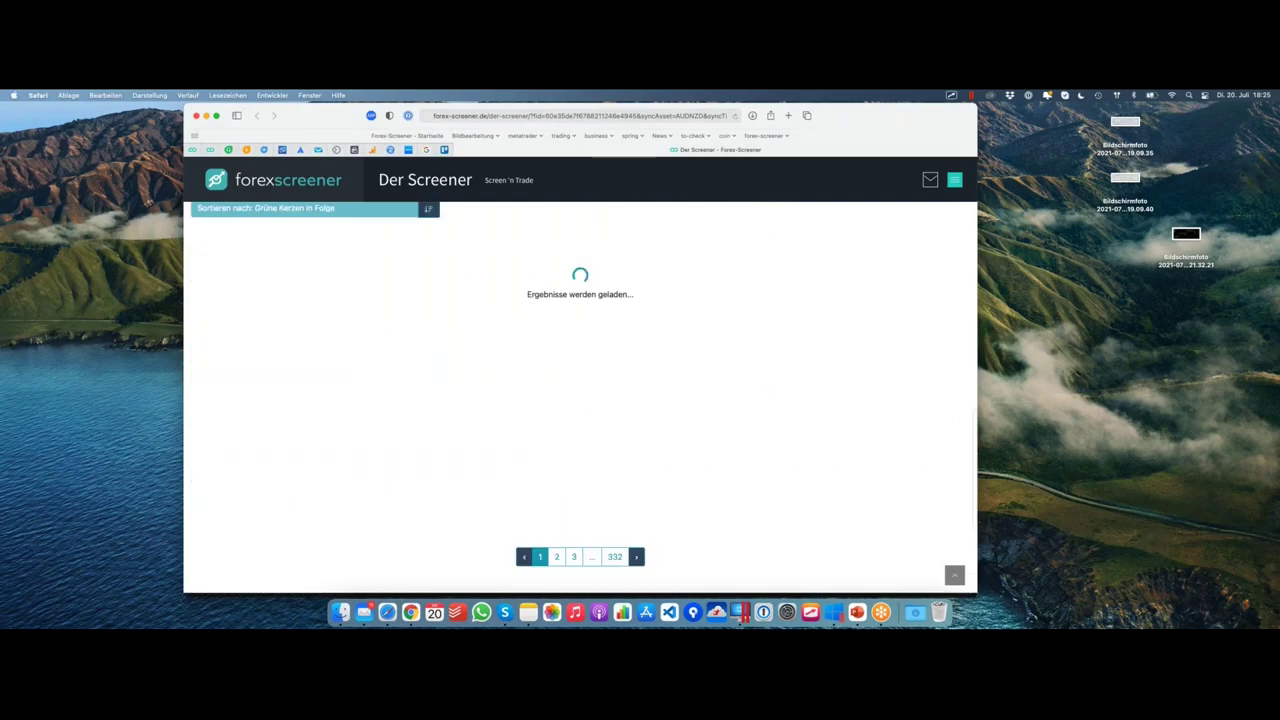
{"action": "scroll", "coordinate": [566, 380], "scroll_direction": "up", "scroll_amount": 3}
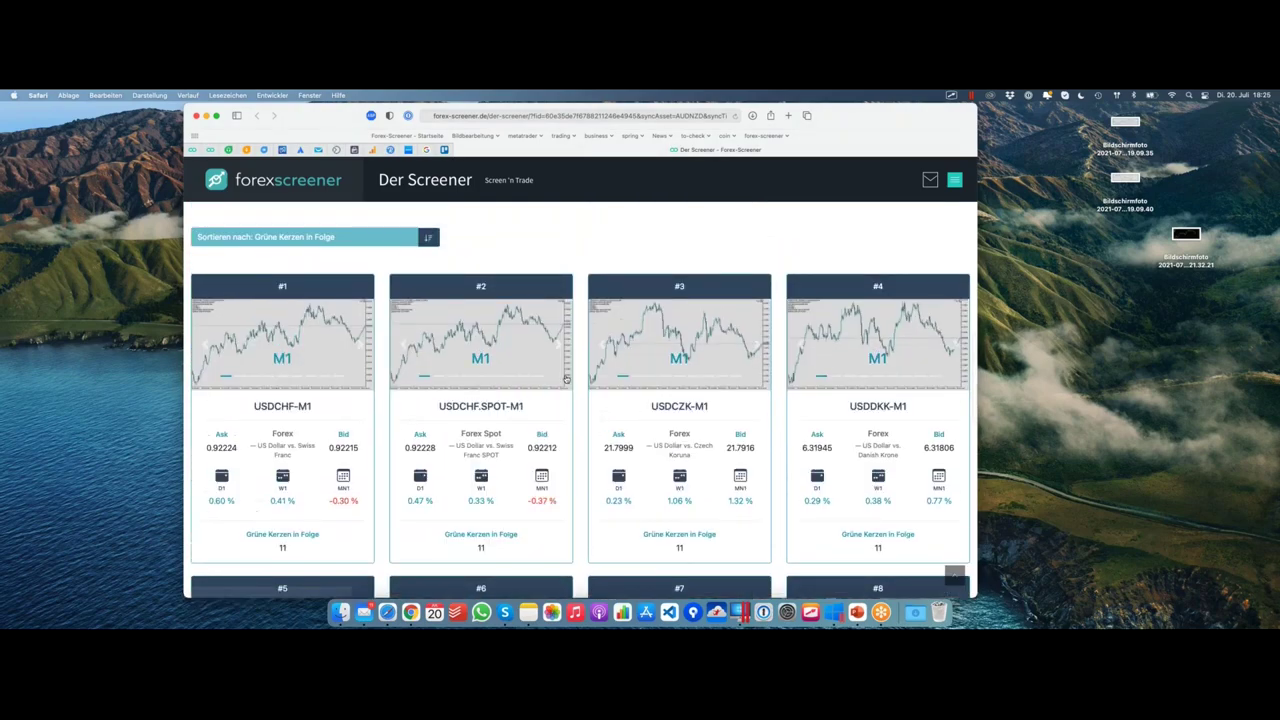
Narrow the green-candle screening to the Forex asset category and review the matching assets
{"action": "scroll", "coordinate": [580, 400], "scroll_direction": "up", "scroll_amount": 12}
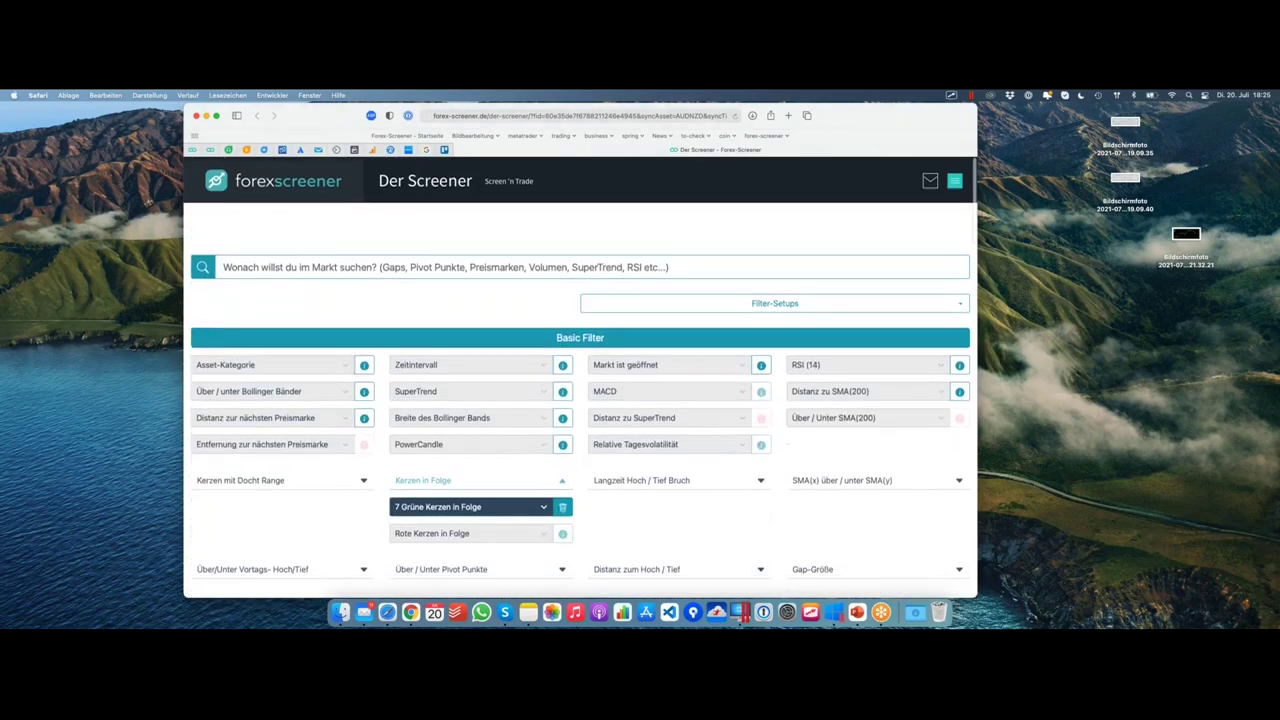
{"action": "left_click", "coordinate": [262, 364]}
{"action": "left_click", "coordinate": [252, 425]}
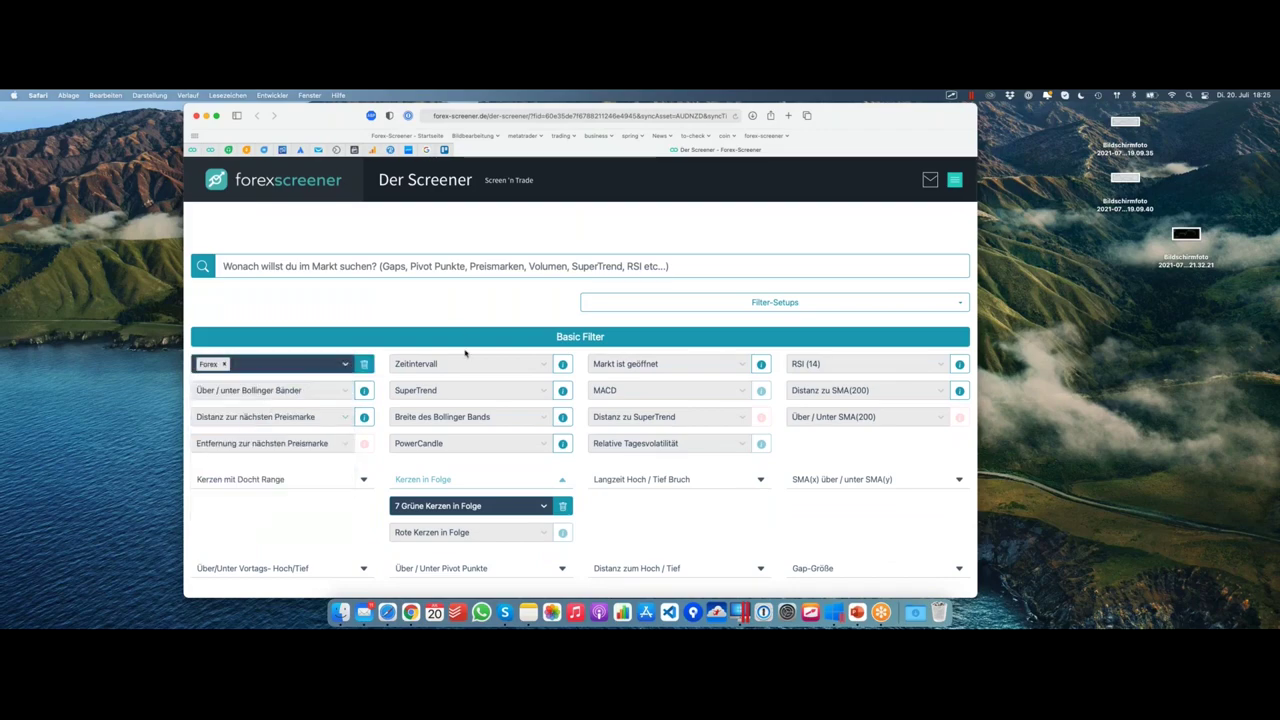
{"action": "scroll", "coordinate": [443, 354], "scroll_direction": "down", "scroll_amount": 10}
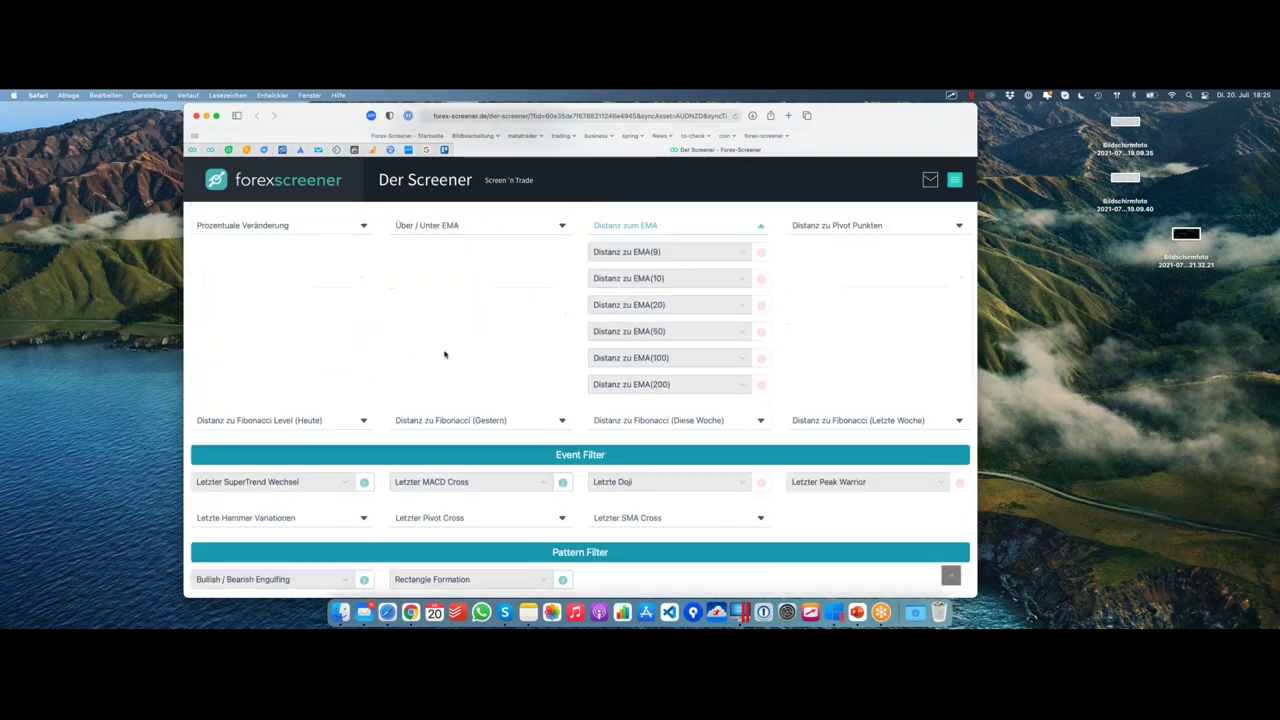
{"action": "scroll", "coordinate": [445, 354], "scroll_direction": "down", "scroll_amount": 5}
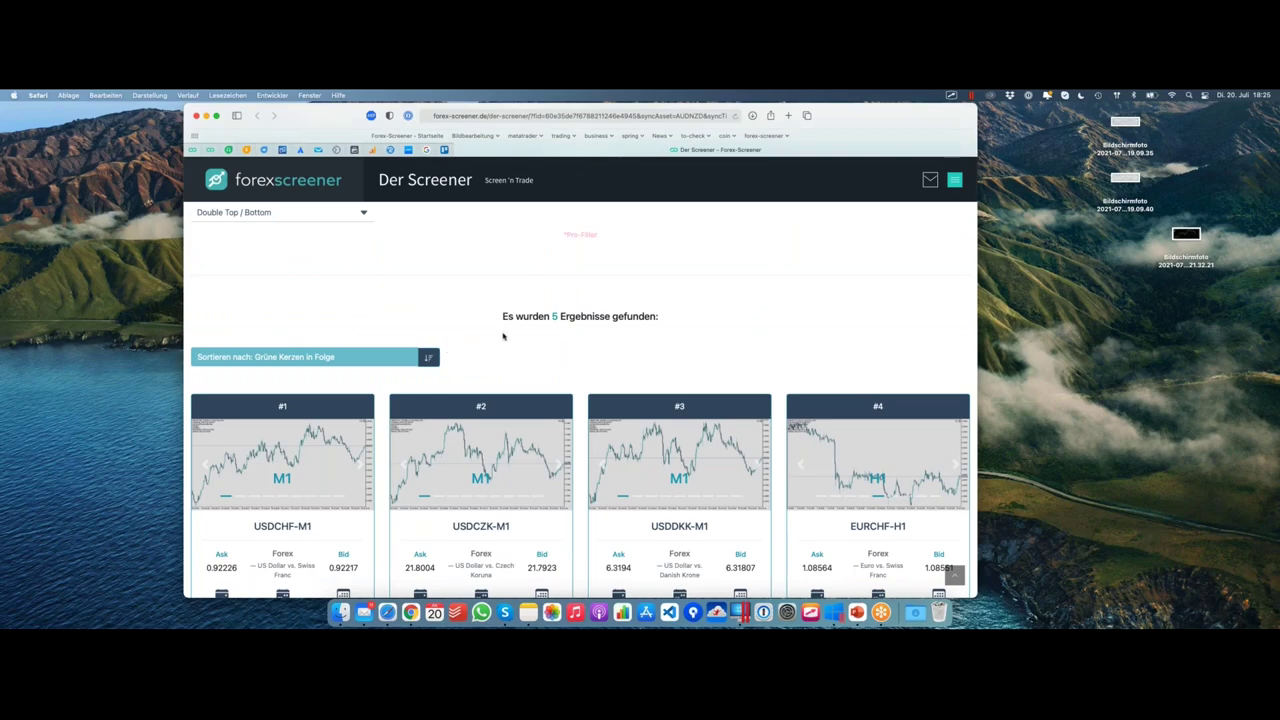
{"action": "scroll", "coordinate": [517, 327], "scroll_direction": "down", "scroll_amount": 3}
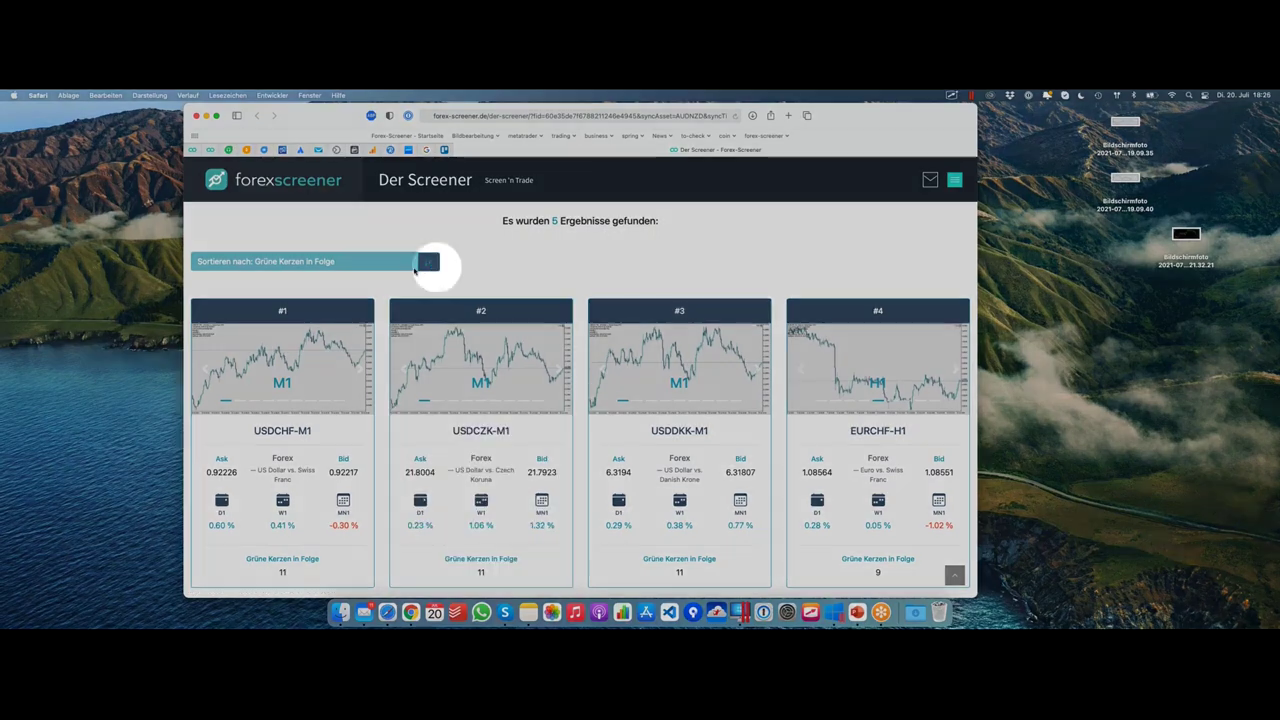
{"action": "mouse_move", "coordinate": [286, 417]}
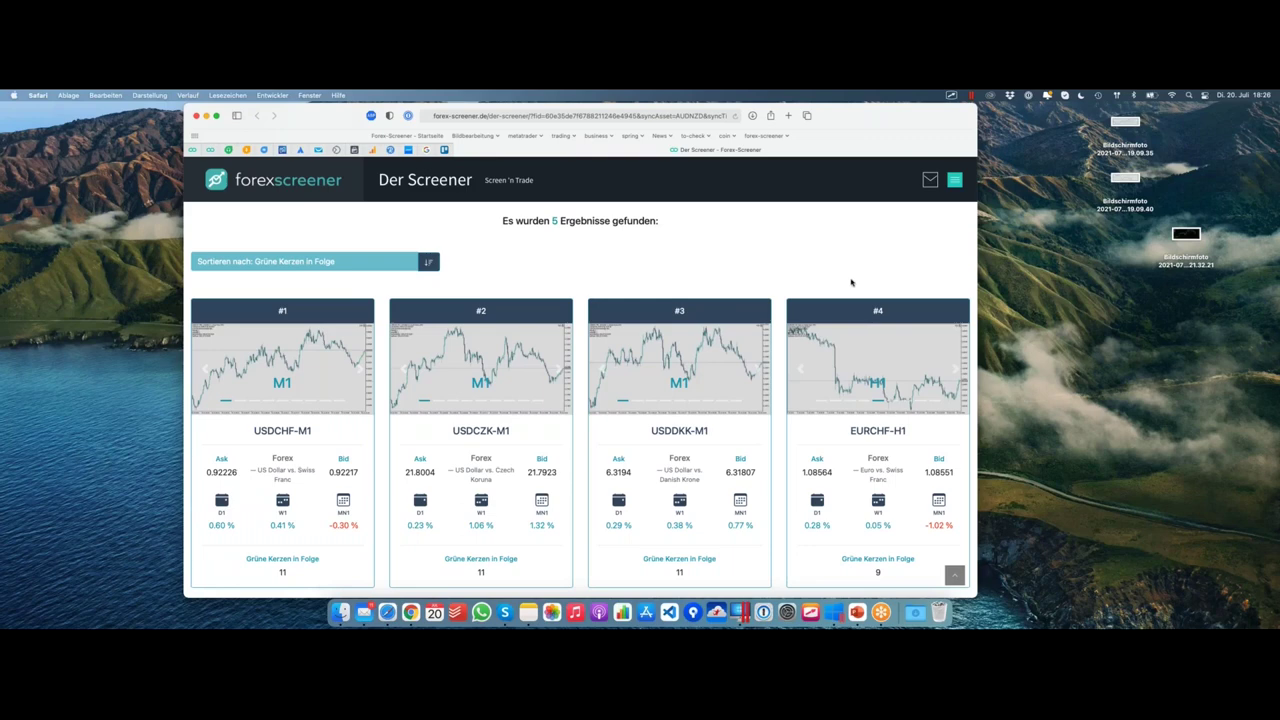
{"action": "scroll", "coordinate": [915, 380], "scroll_direction": "down", "scroll_amount": 1}
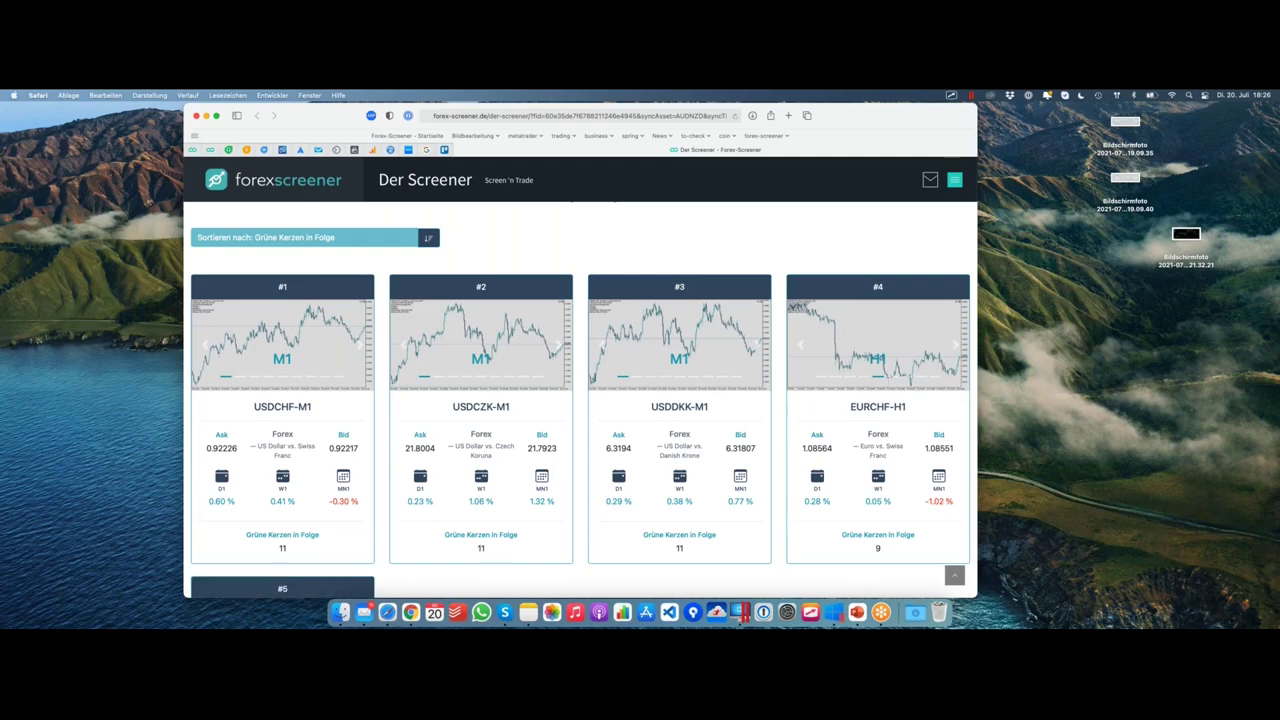
Point out the resistance on the EURCHF-H1 result's preview, open it in MetaTrader and show its latest candles
{"action": "left_click_drag", "start_coordinate": [857, 355], "coordinate": [960, 355]}
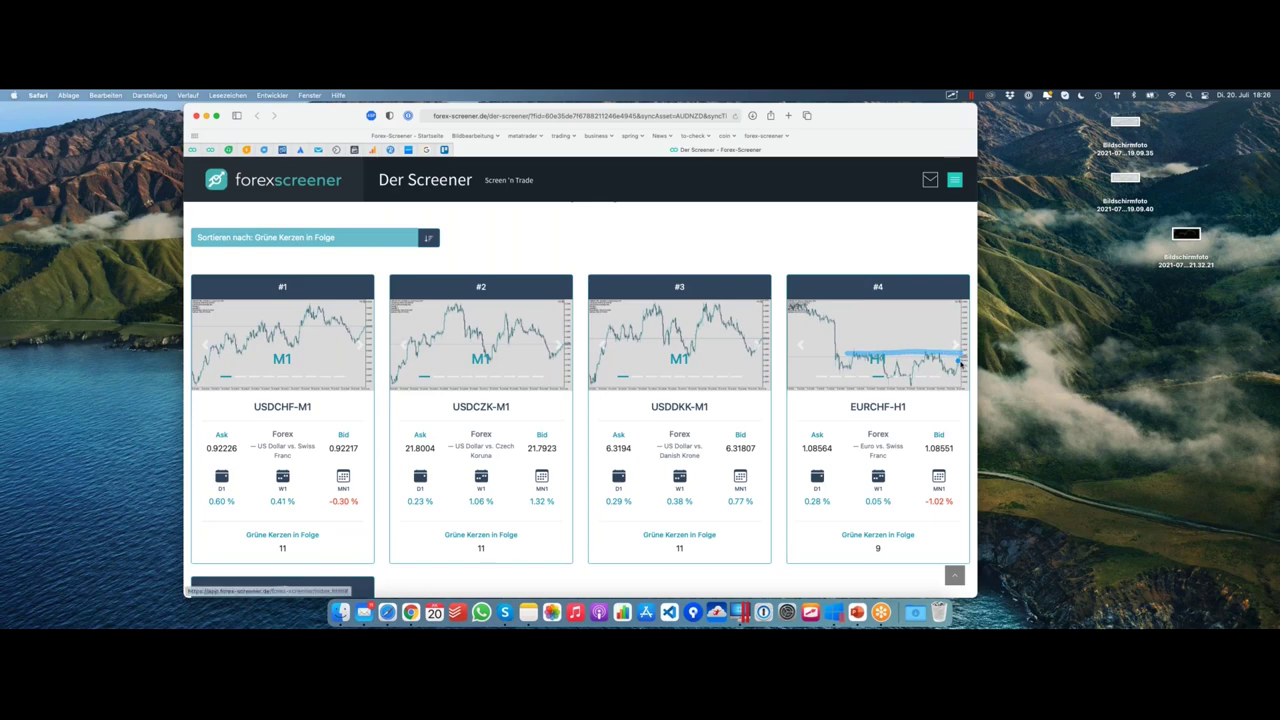
{"action": "left_click", "coordinate": [940, 418]}
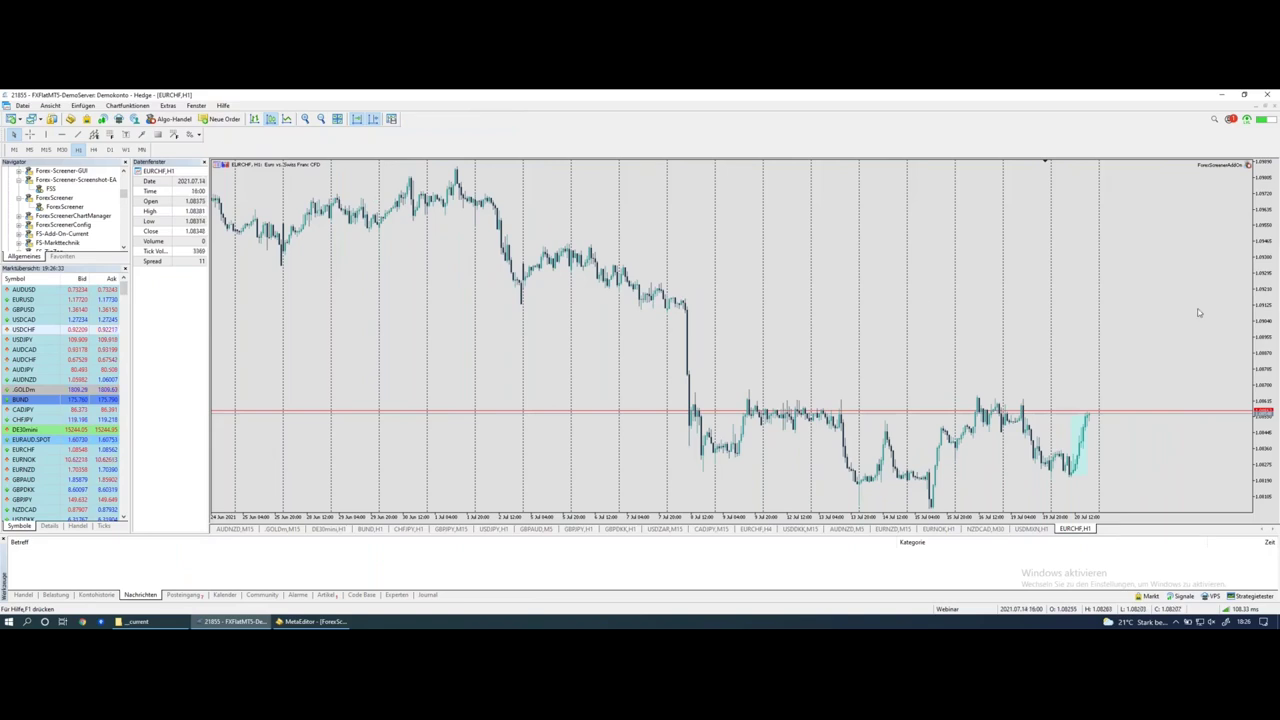
{"action": "scroll", "coordinate": [1193, 348], "scroll_direction": "down", "scroll_amount": 1}
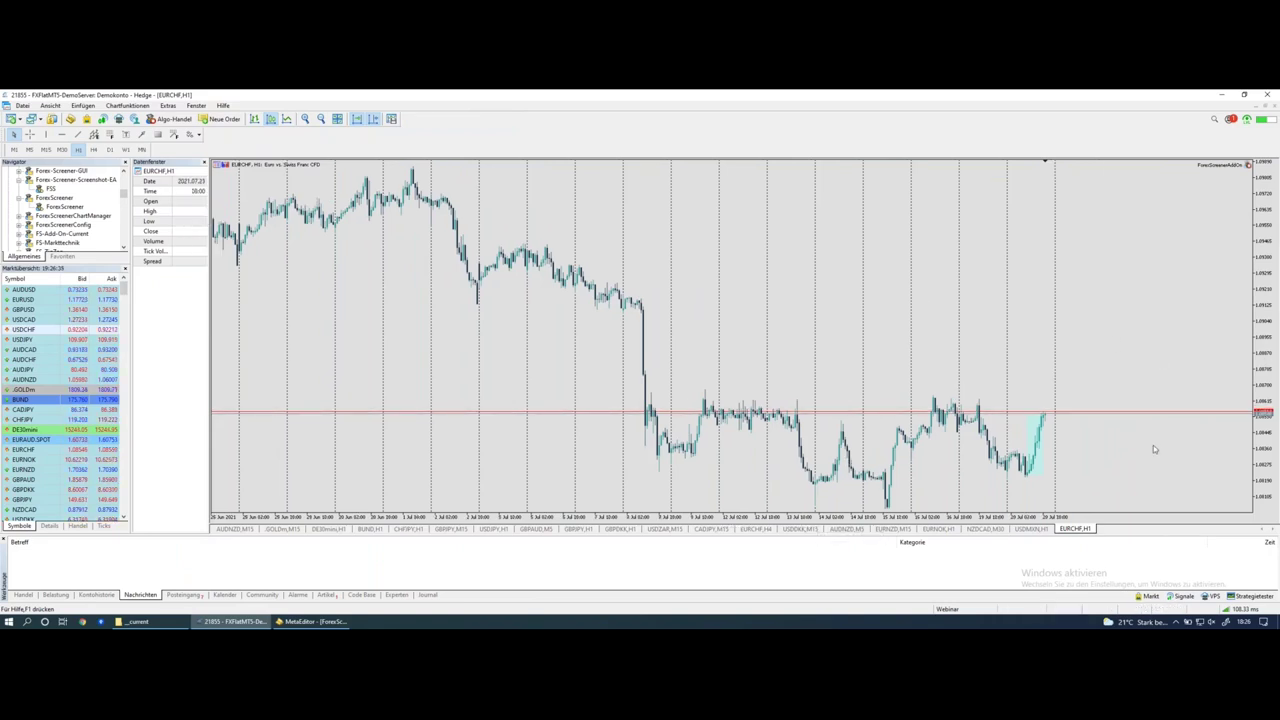
Place a horizontal line on the EURCHF H1 chart along the July highs above the price and point out that resistance
{"action": "left_click", "coordinate": [62, 135]}
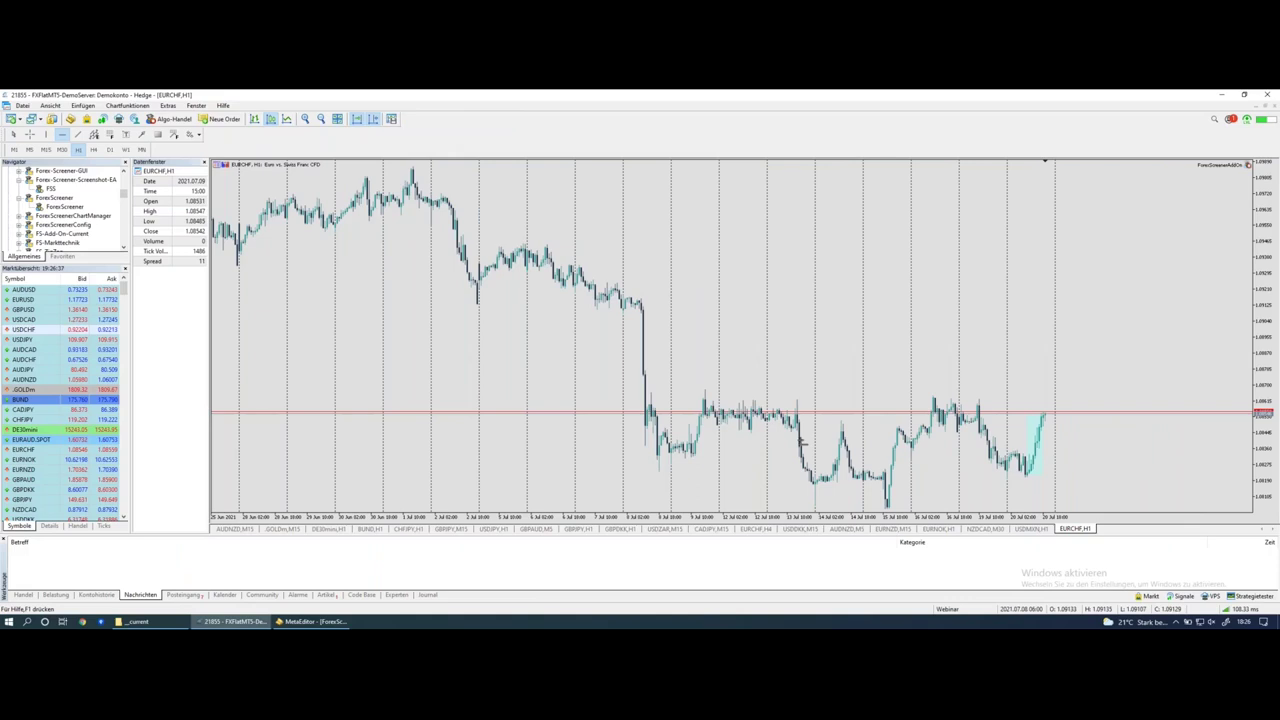
{"action": "left_click", "coordinate": [1004, 404]}
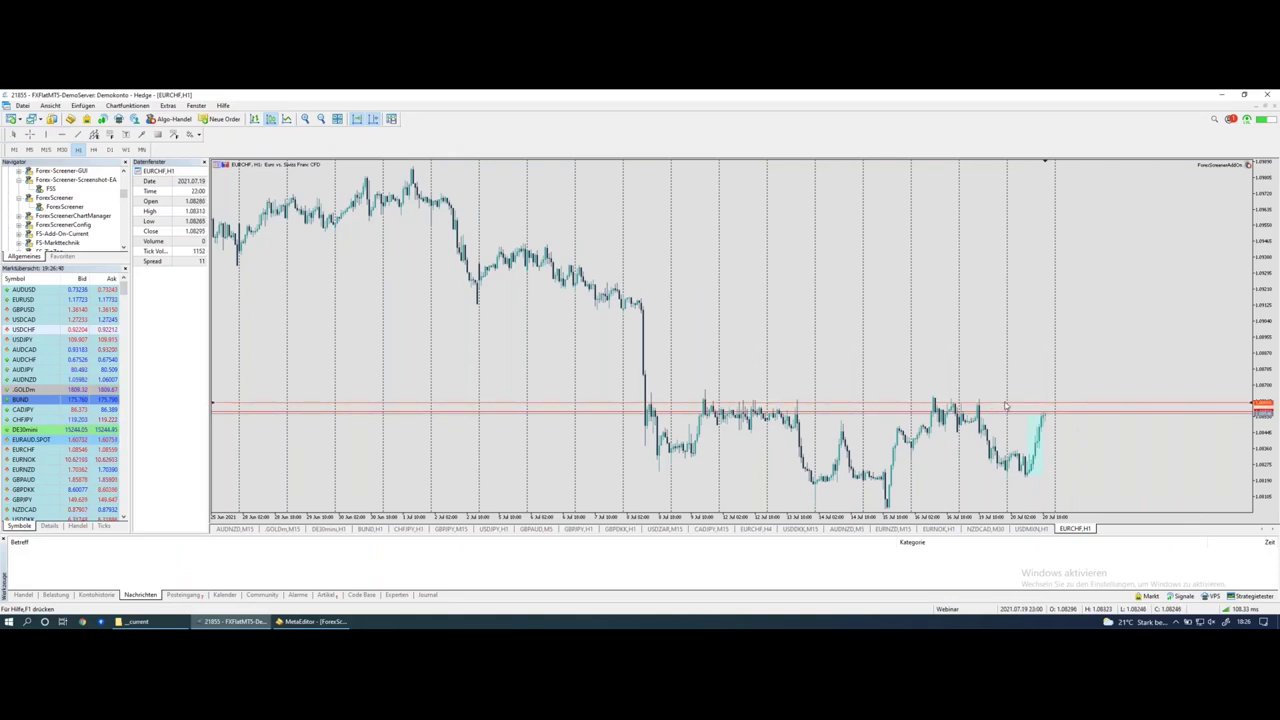
{"action": "left_click_drag", "start_coordinate": [1005, 404], "coordinate": [1006, 401]}
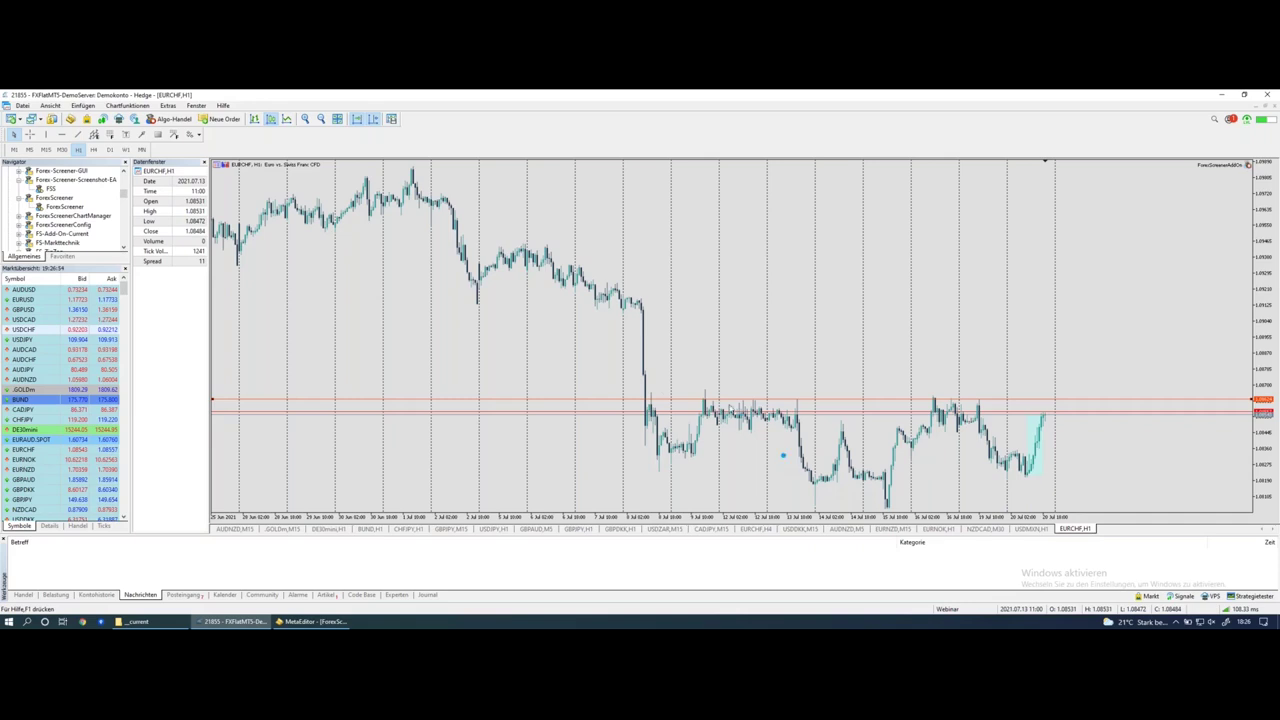
{"action": "left_click_drag", "start_coordinate": [634, 400], "coordinate": [1060, 401]}
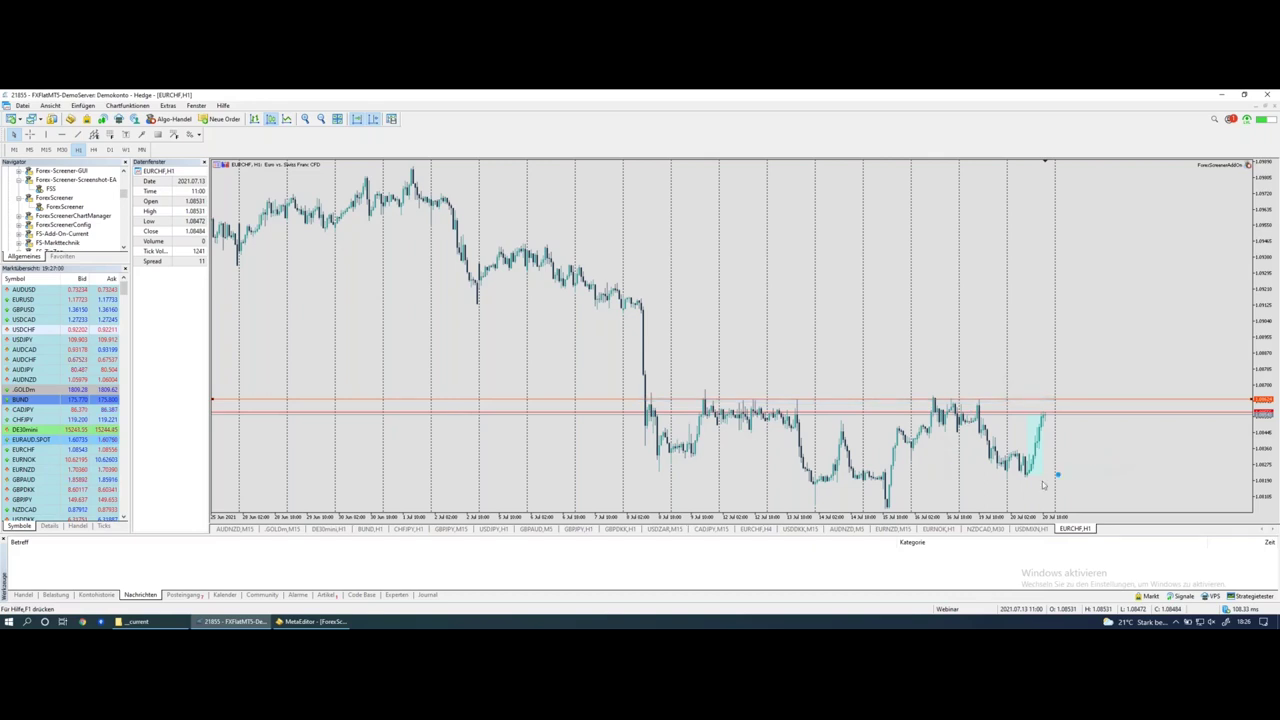
Point out the July price swings on the EURCHF H1 chart, check the level on the Daily timeframe and return to H1
{"action": "left_click_drag", "start_coordinate": [645, 457], "coordinate": [706, 457]}
{"action": "left_click_drag", "start_coordinate": [806, 488], "coordinate": [910, 508]}
{"action": "left_click_drag", "start_coordinate": [1018, 473], "coordinate": [1045, 474]}
{"action": "left_click", "coordinate": [109, 150]}
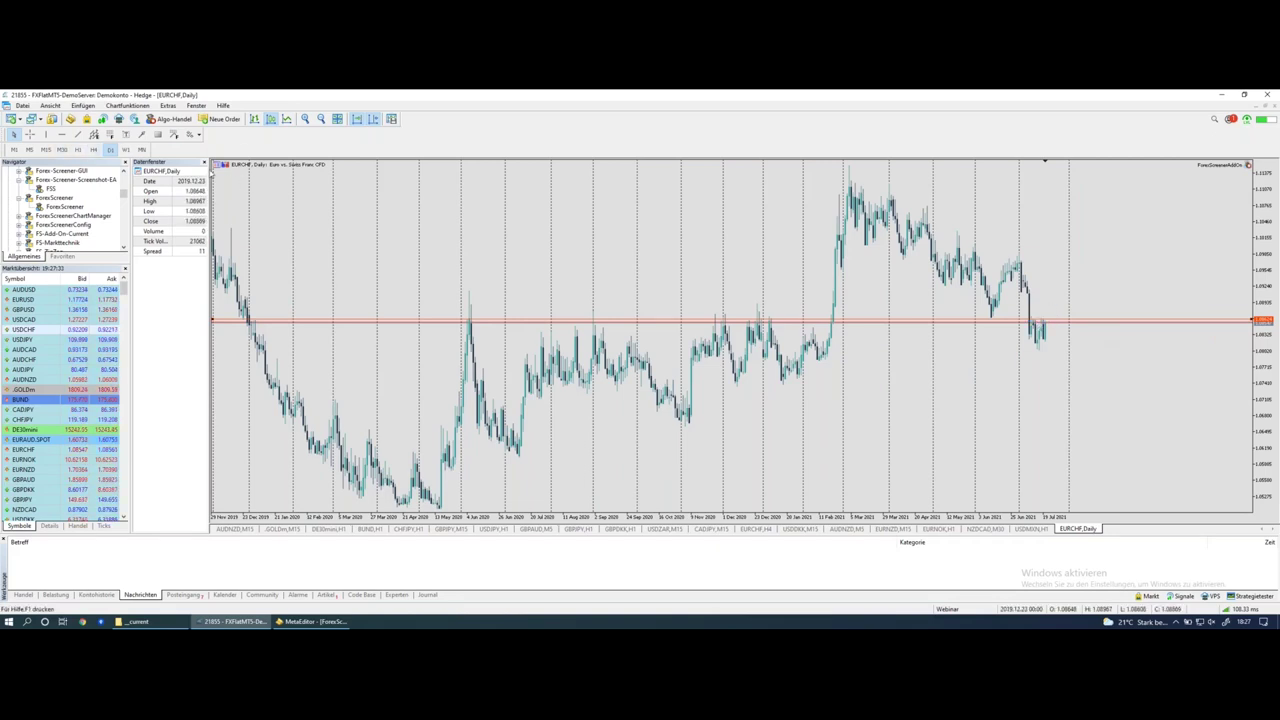
{"action": "left_click", "coordinate": [78, 149]}
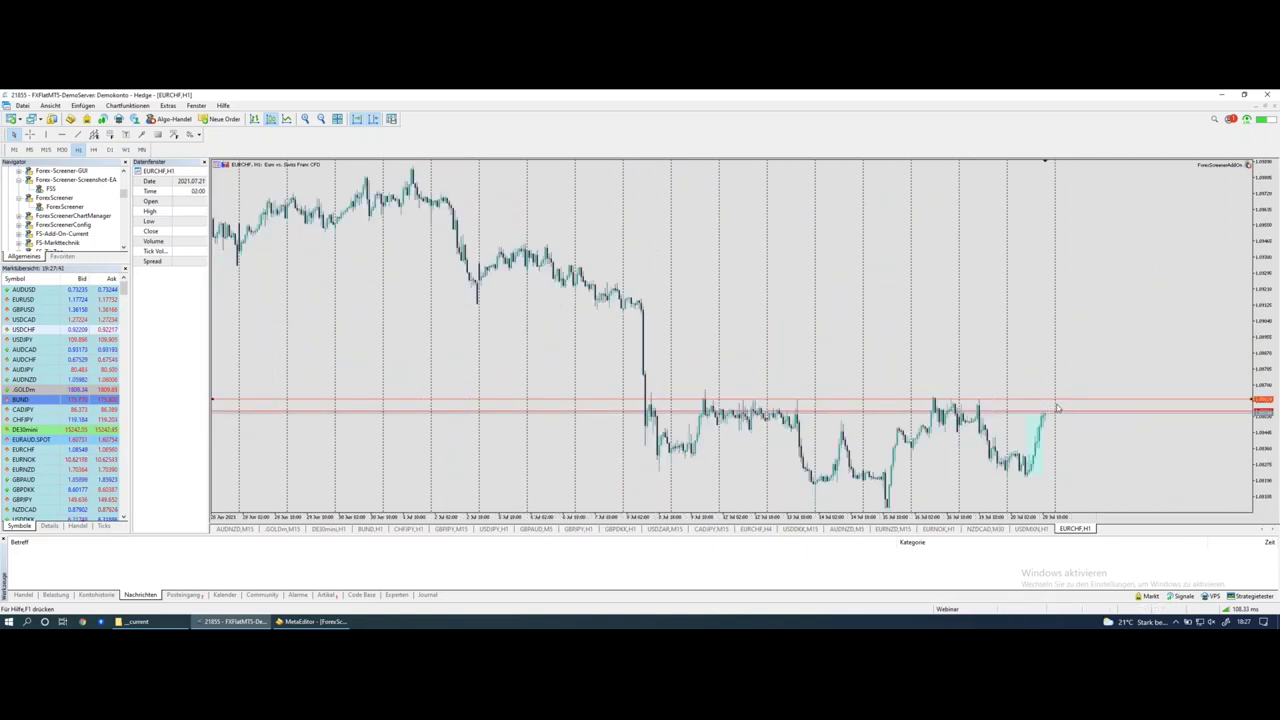
Point out the latest EURCHF candles near the horizontal line, the area below them and the July lows
{"action": "right_click", "coordinate": [1047, 408]}
{"action": "key", "text": "Escape"}
{"action": "left_click_drag", "start_coordinate": [700, 377], "coordinate": [728, 377]}
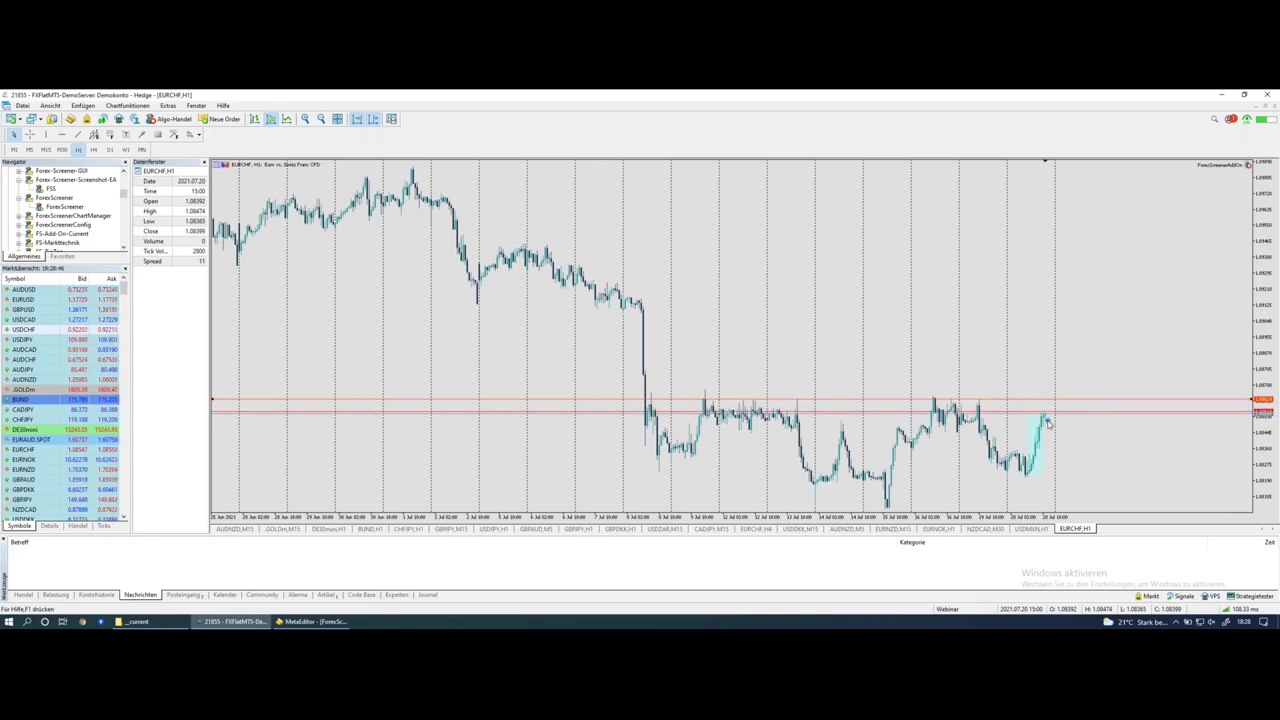
{"action": "left_click_drag", "start_coordinate": [1042, 412], "coordinate": [1070, 505]}
{"action": "left_click_drag", "start_coordinate": [655, 469], "coordinate": [1123, 472]}
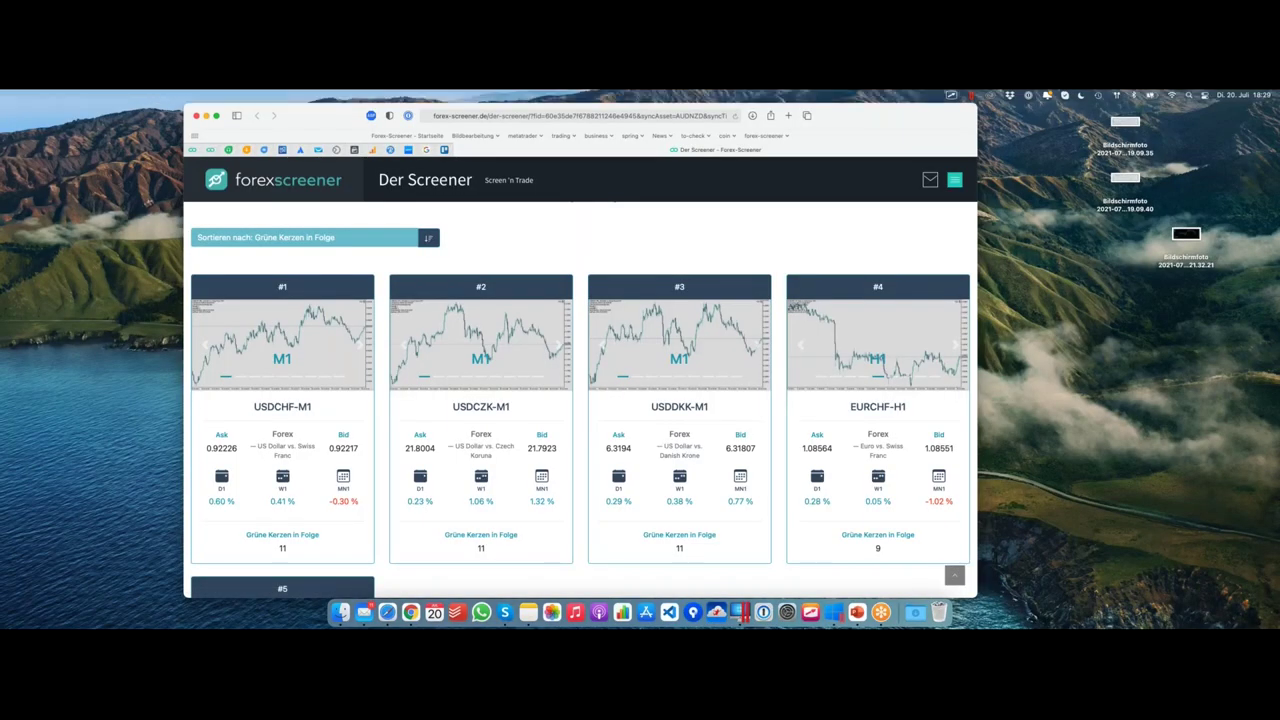
Go back to the screener's filter section and view the list of saved filter setups
{"action": "scroll", "coordinate": [667, 291], "scroll_direction": "up", "scroll_amount": 15}
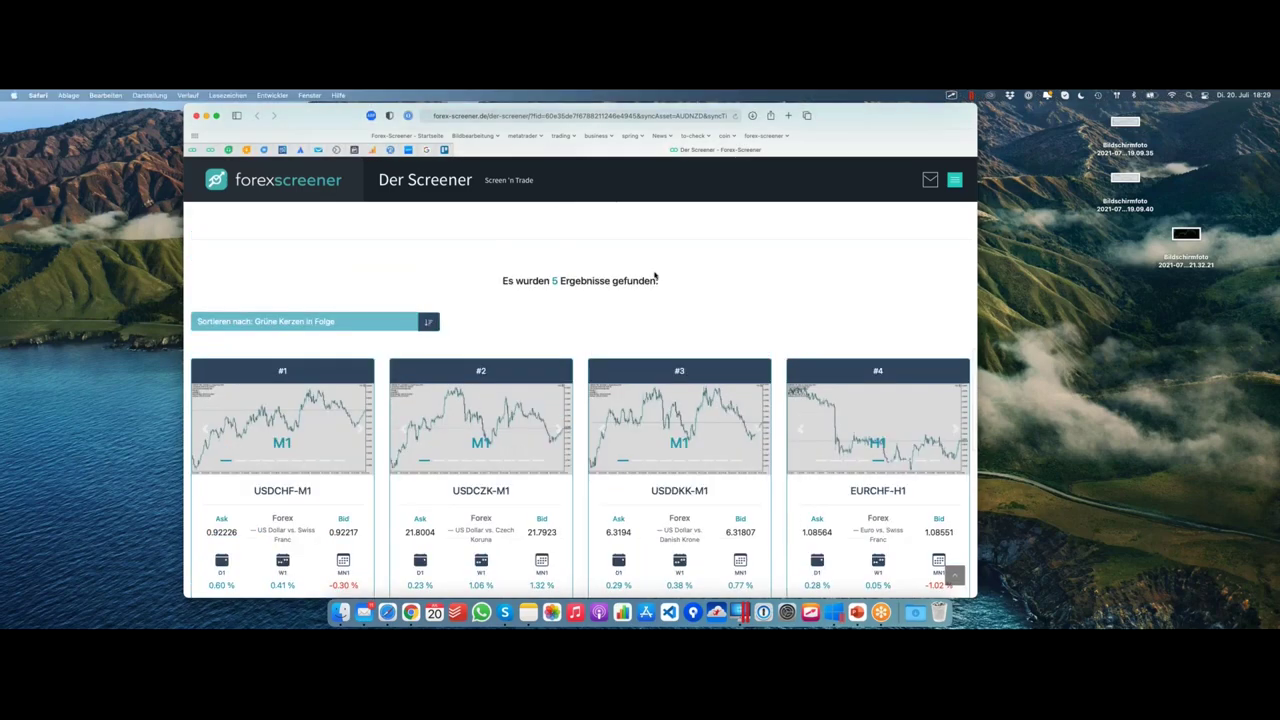
{"action": "scroll", "coordinate": [561, 316], "scroll_direction": "up", "scroll_amount": 2}
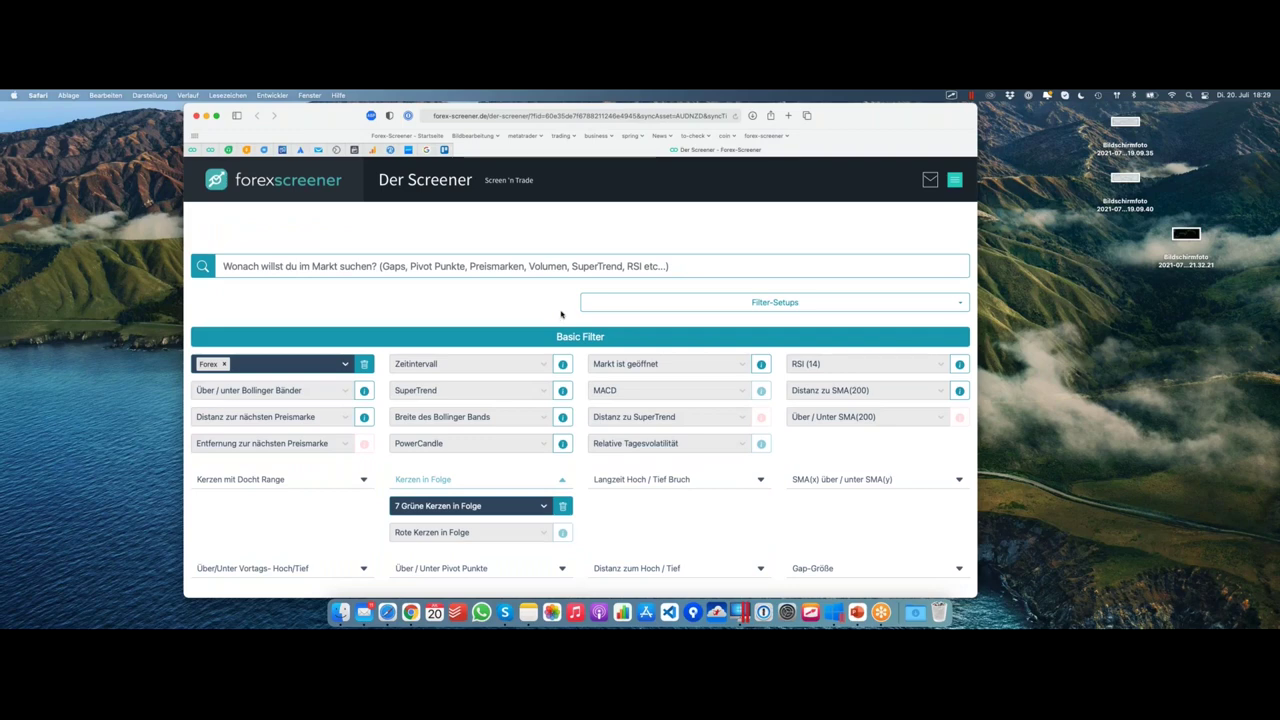
{"action": "left_click", "coordinate": [646, 300]}
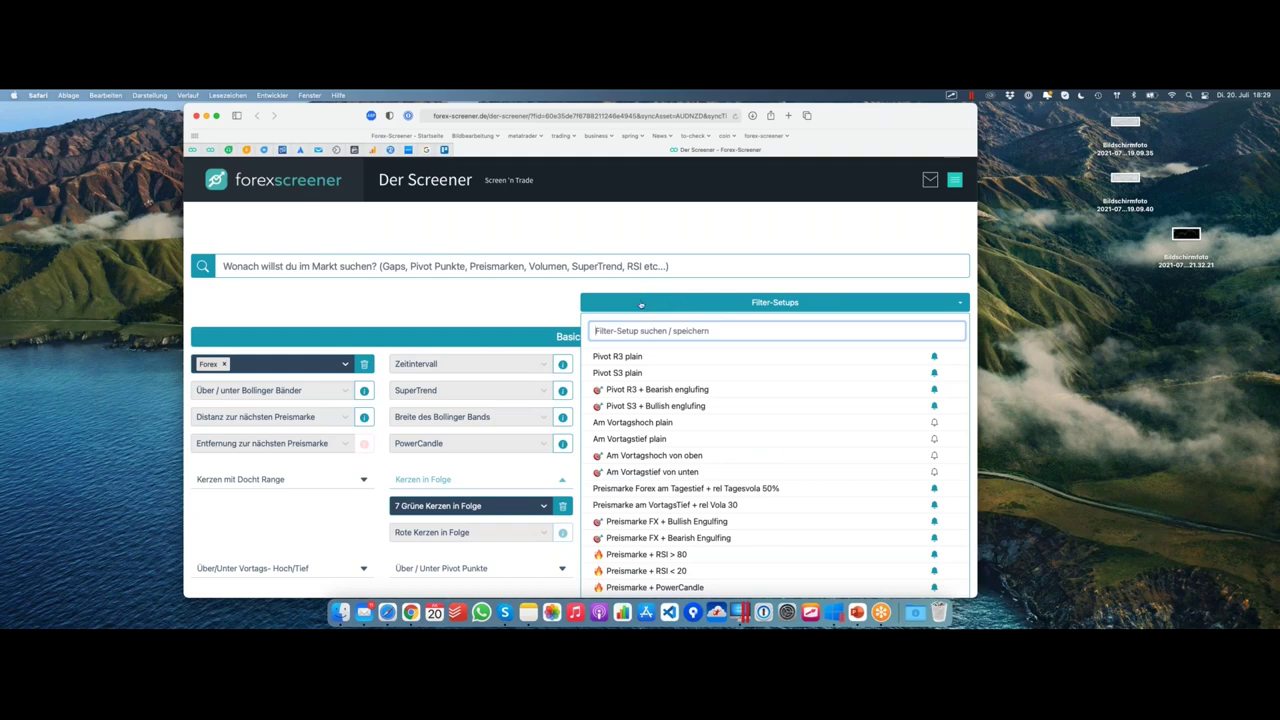
{"action": "left_click", "coordinate": [641, 304]}
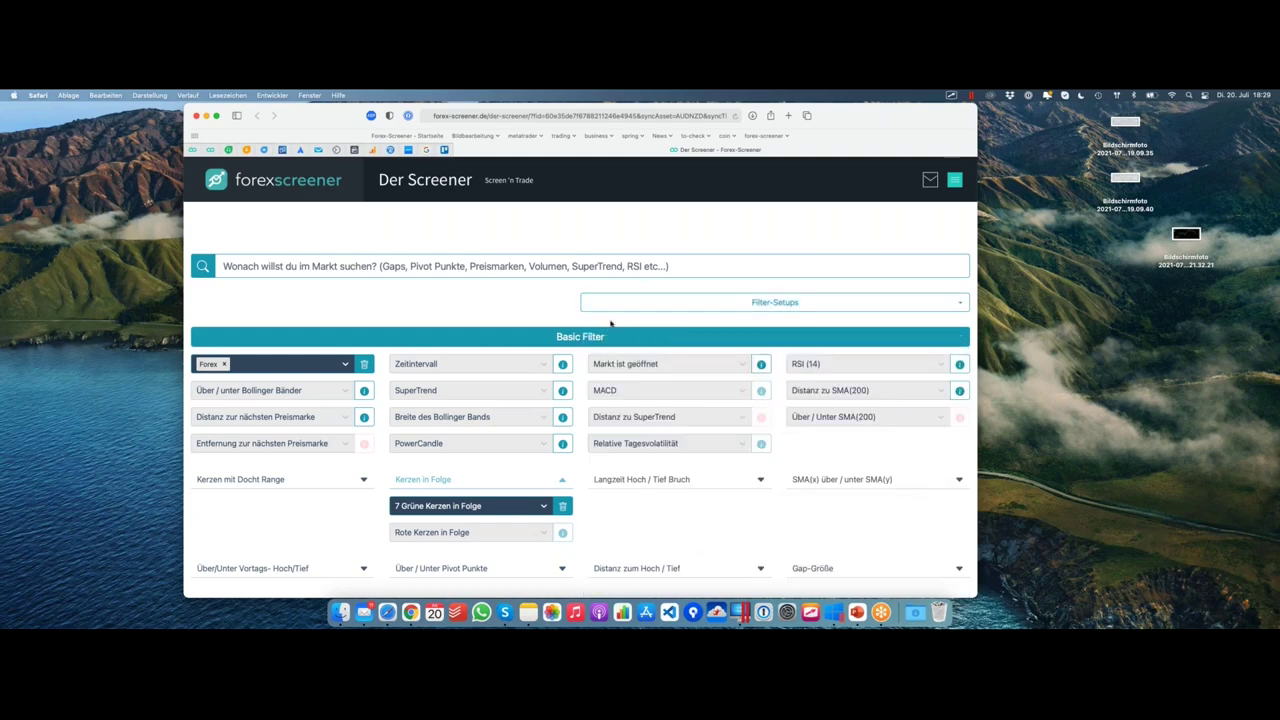
{"action": "scroll", "coordinate": [506, 392], "scroll_direction": "down", "scroll_amount": 3}
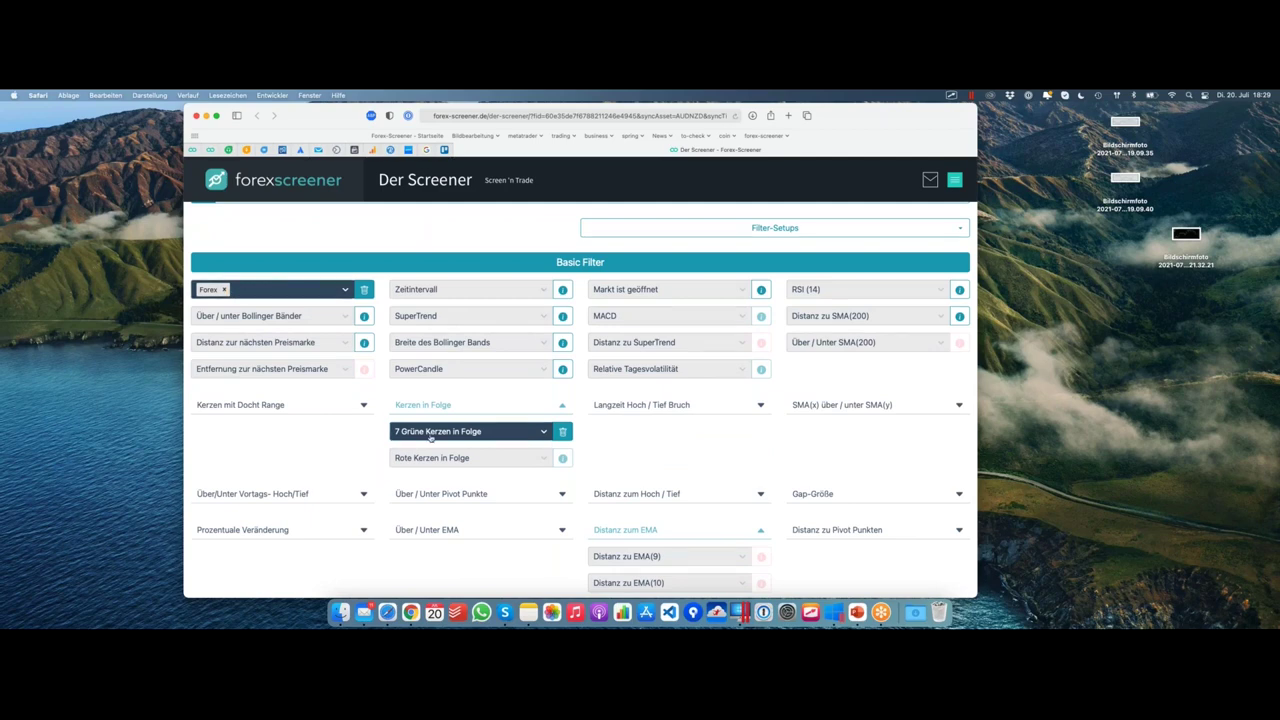
{"action": "left_click", "coordinate": [655, 233]}
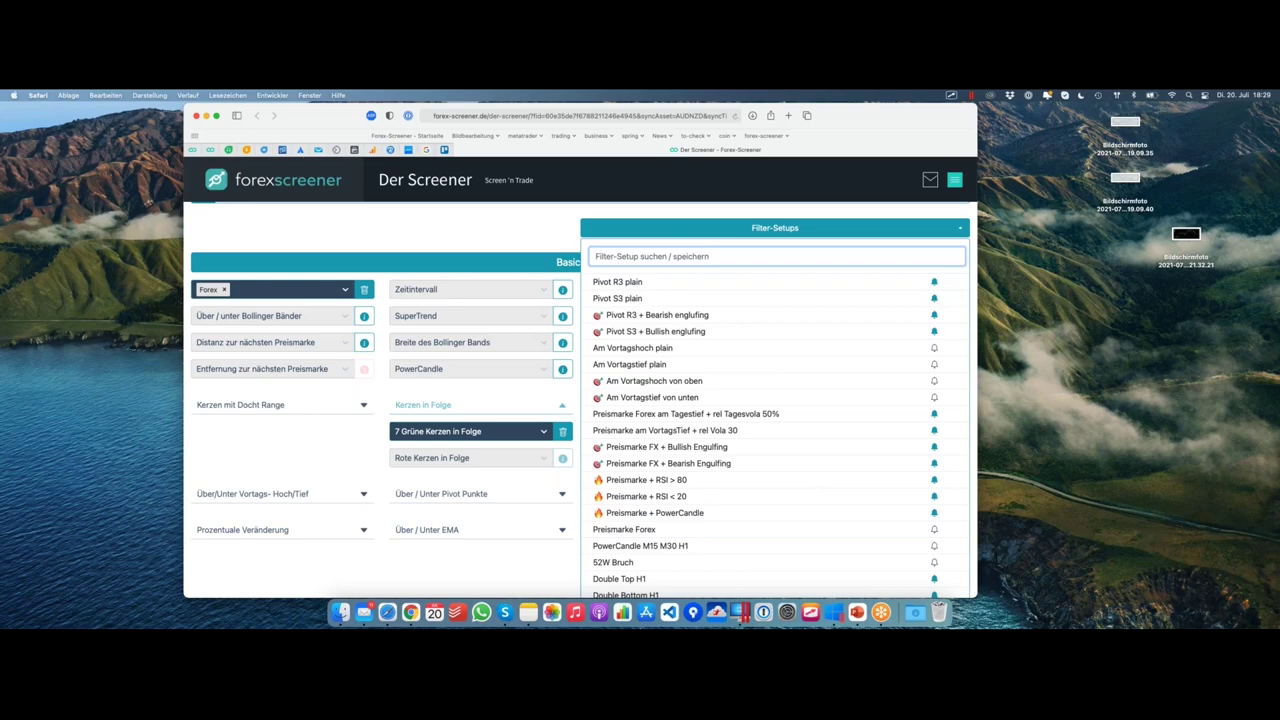
{"action": "left_click", "coordinate": [505, 233]}
Restrict the Forex green-candle screening to the H1 time interval and review the matching results
{"action": "left_click", "coordinate": [455, 290]}
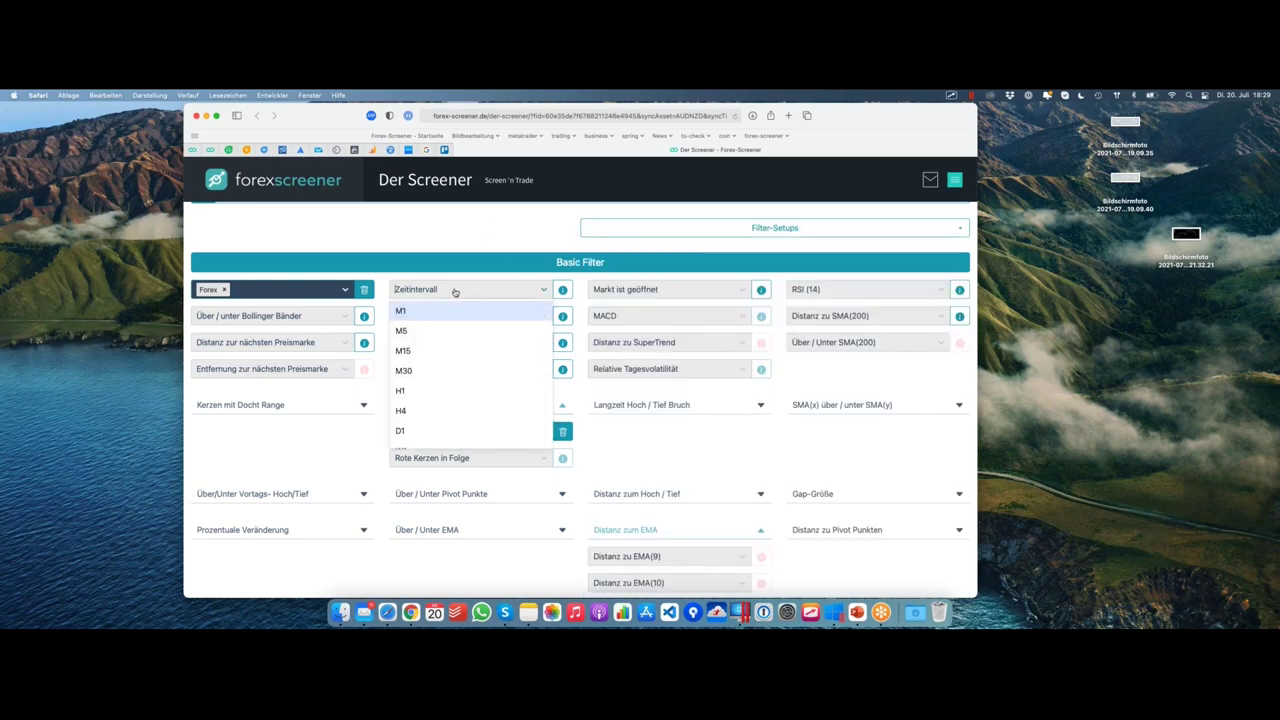
{"action": "left_click", "coordinate": [442, 391]}
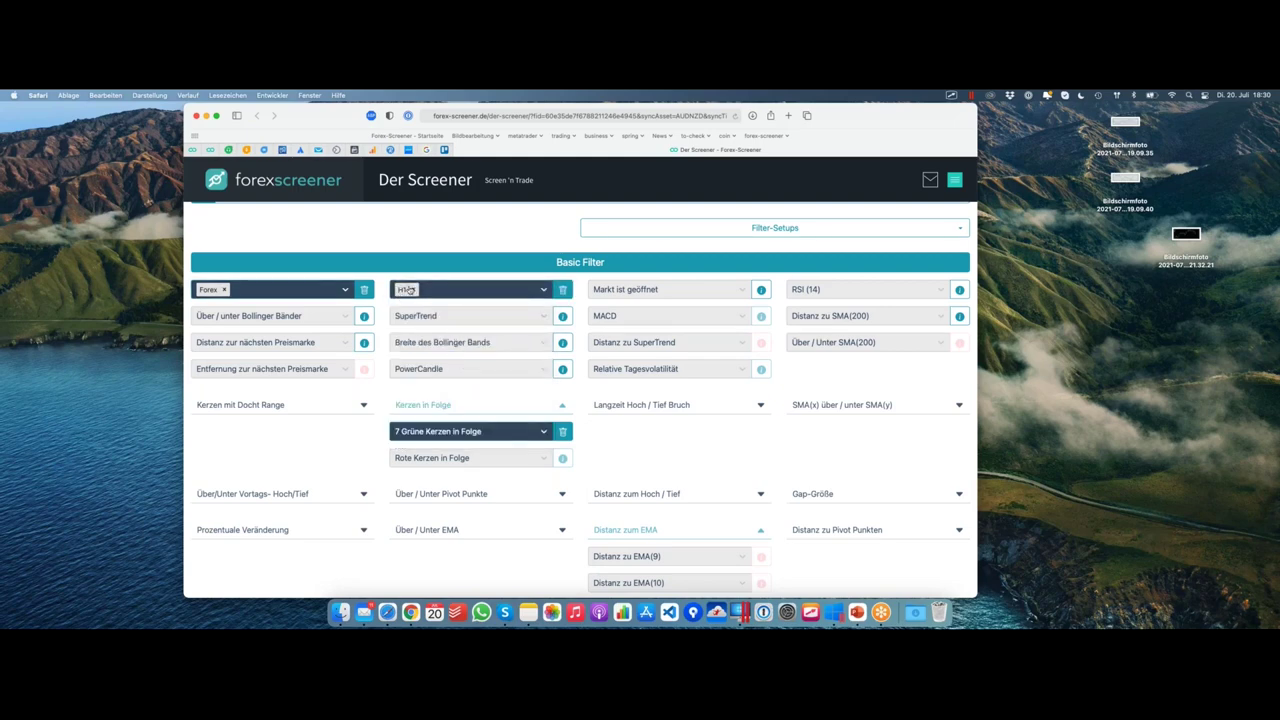
{"action": "scroll", "coordinate": [703, 301], "scroll_direction": "down", "scroll_amount": 10}
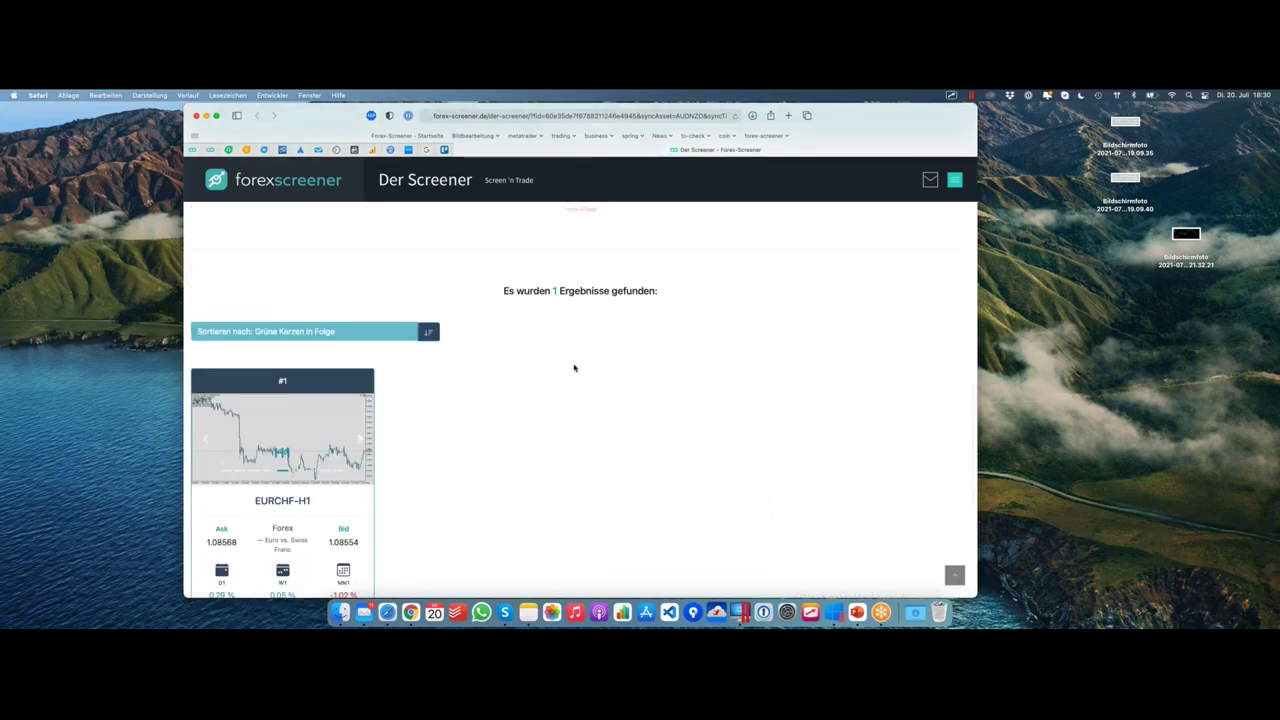
{"action": "scroll", "coordinate": [573, 369], "scroll_direction": "up", "scroll_amount": 10}
{"action": "scroll", "coordinate": [729, 350], "scroll_direction": "up", "scroll_amount": 3}
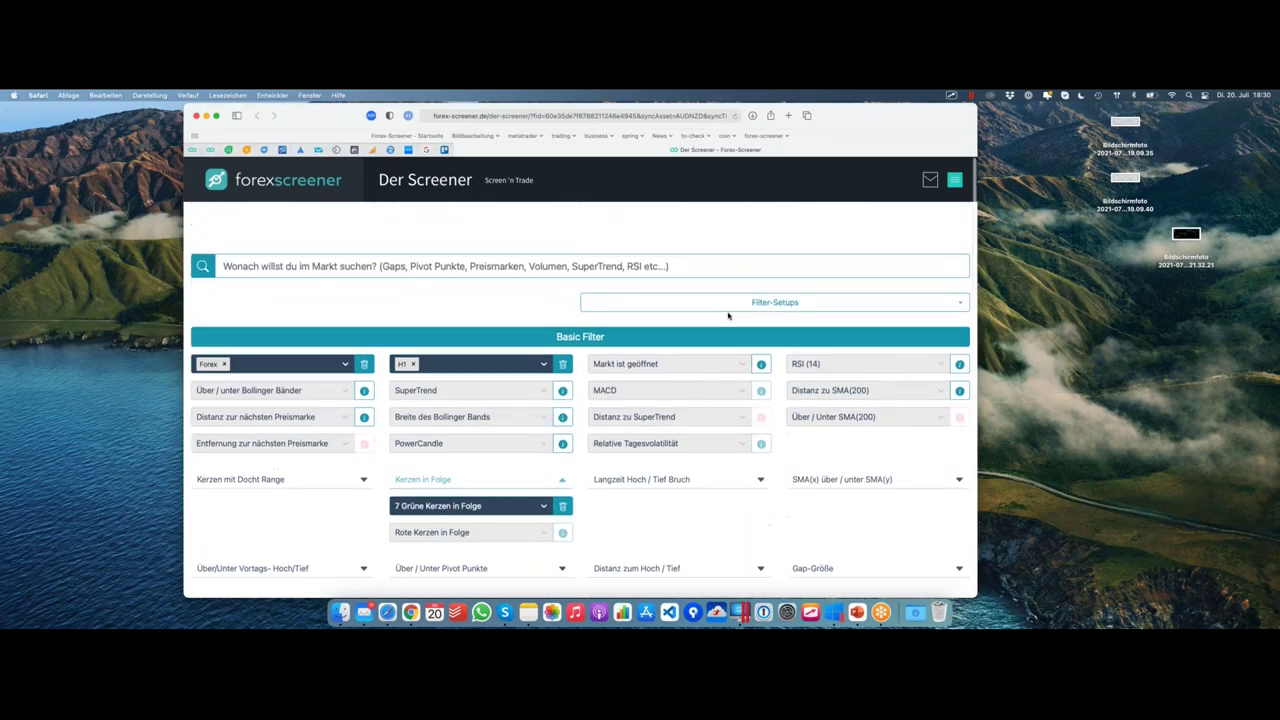
Save the current filter combination as a setup named "Grüne Kerzen in Folge Forex"
{"action": "left_click", "coordinate": [729, 306]}
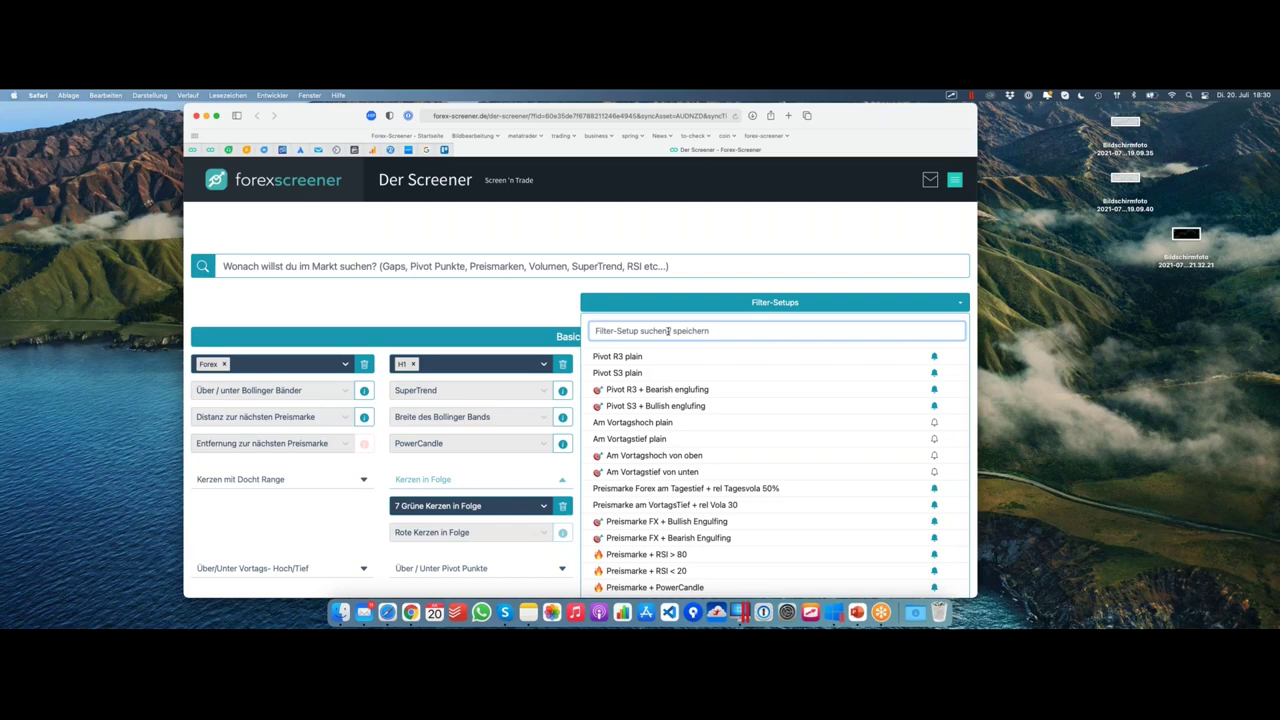
{"action": "type", "text": "G"}
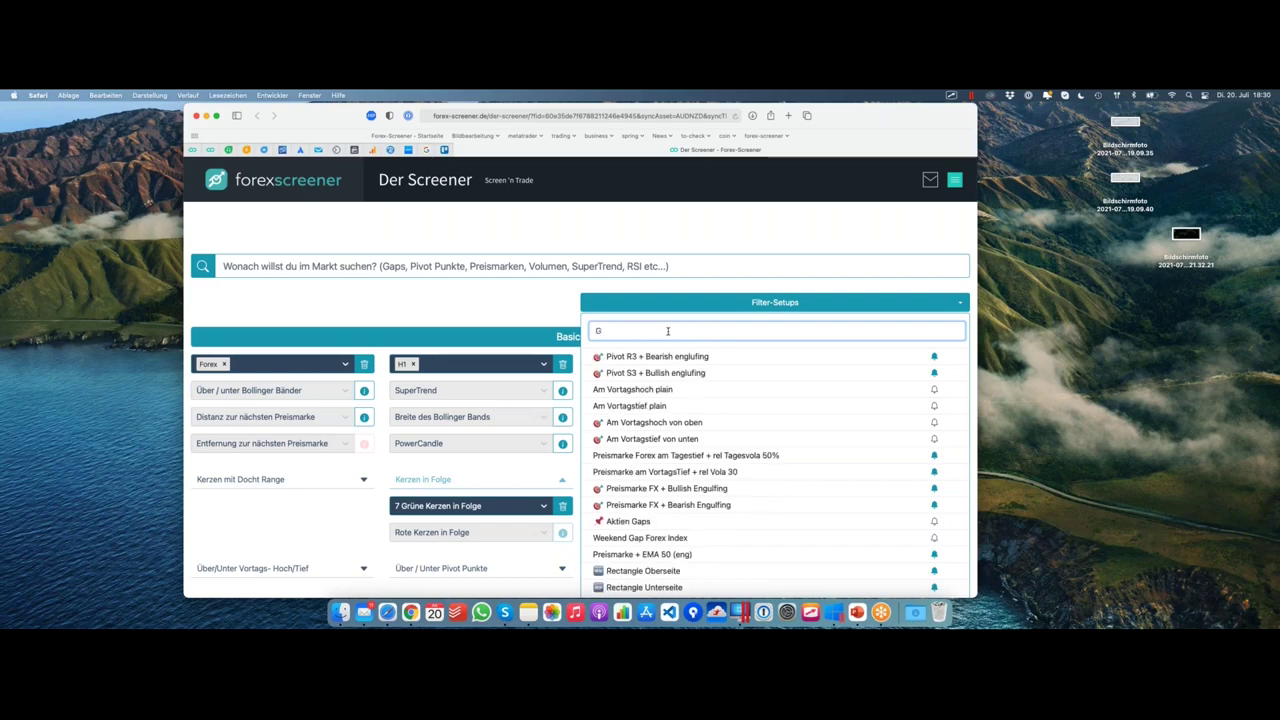
{"action": "type", "text": "rüne Ker"}
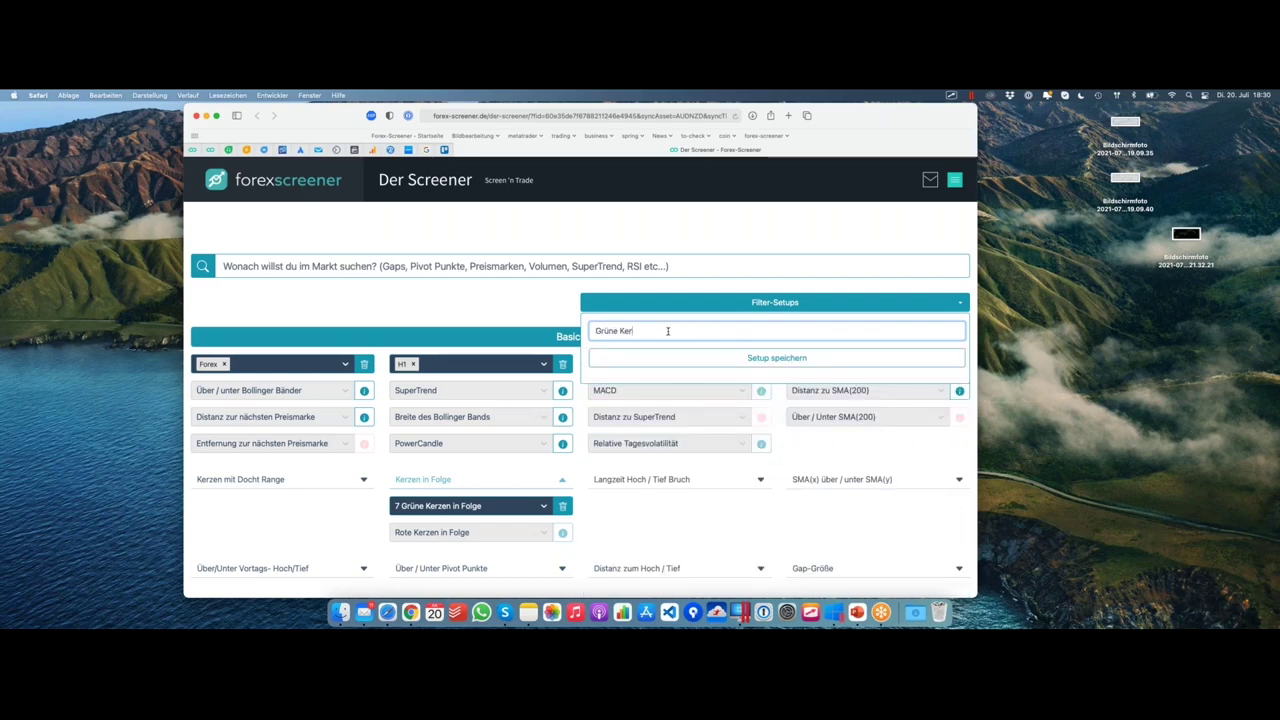
{"action": "type", "text": "zen in Folge Forex"}
{"action": "left_click", "coordinate": [757, 358]}
Move the setup "Grüne Kerzen in Folge Forex" to the top of the saved filter setups list
{"action": "scroll", "coordinate": [757, 400], "scroll_direction": "down", "scroll_amount": 4}
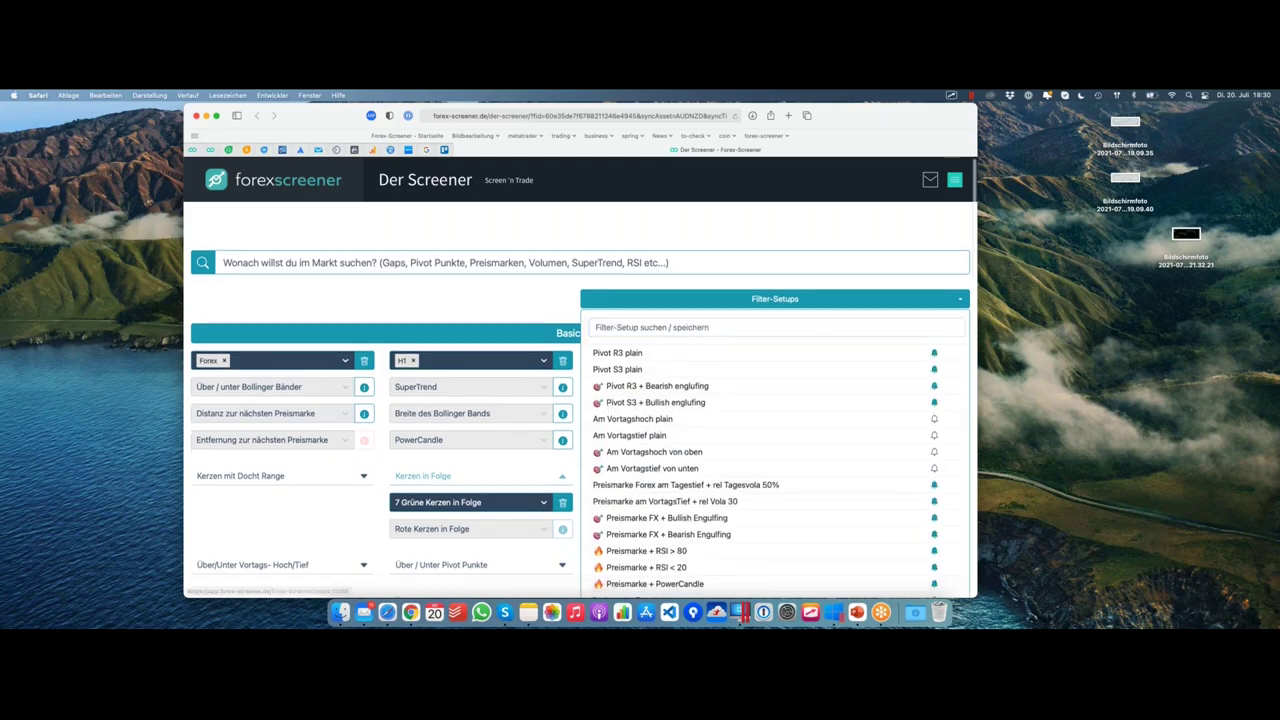
{"action": "scroll", "coordinate": [731, 340], "scroll_direction": "down", "scroll_amount": 3}
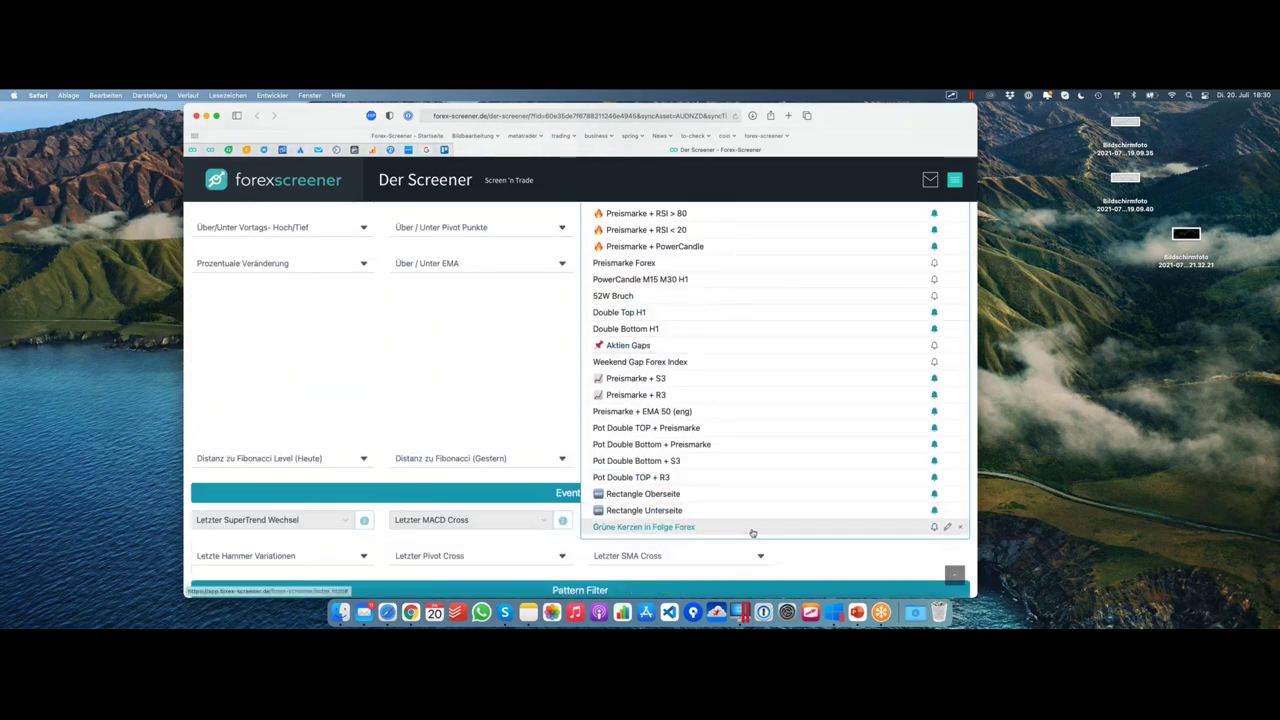
{"action": "scroll", "coordinate": [745, 530], "scroll_direction": "down", "scroll_amount": 1}
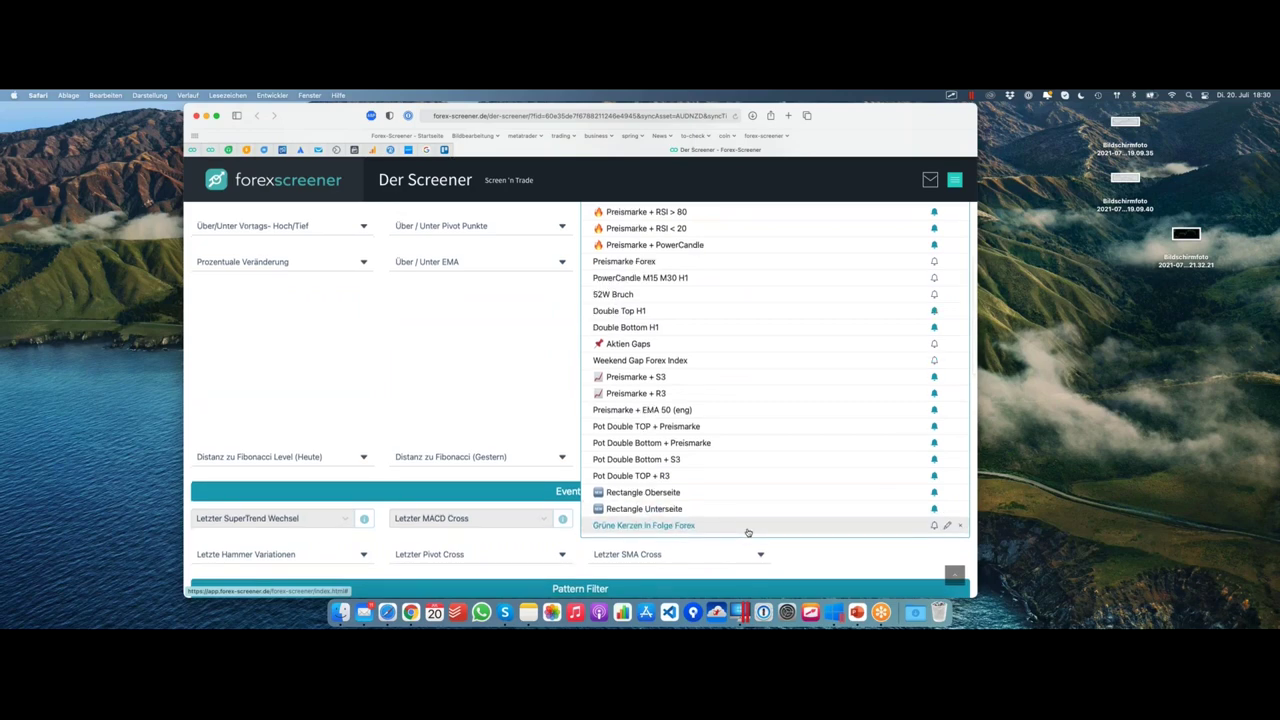
{"action": "scroll", "coordinate": [744, 517], "scroll_direction": "up", "scroll_amount": 1}
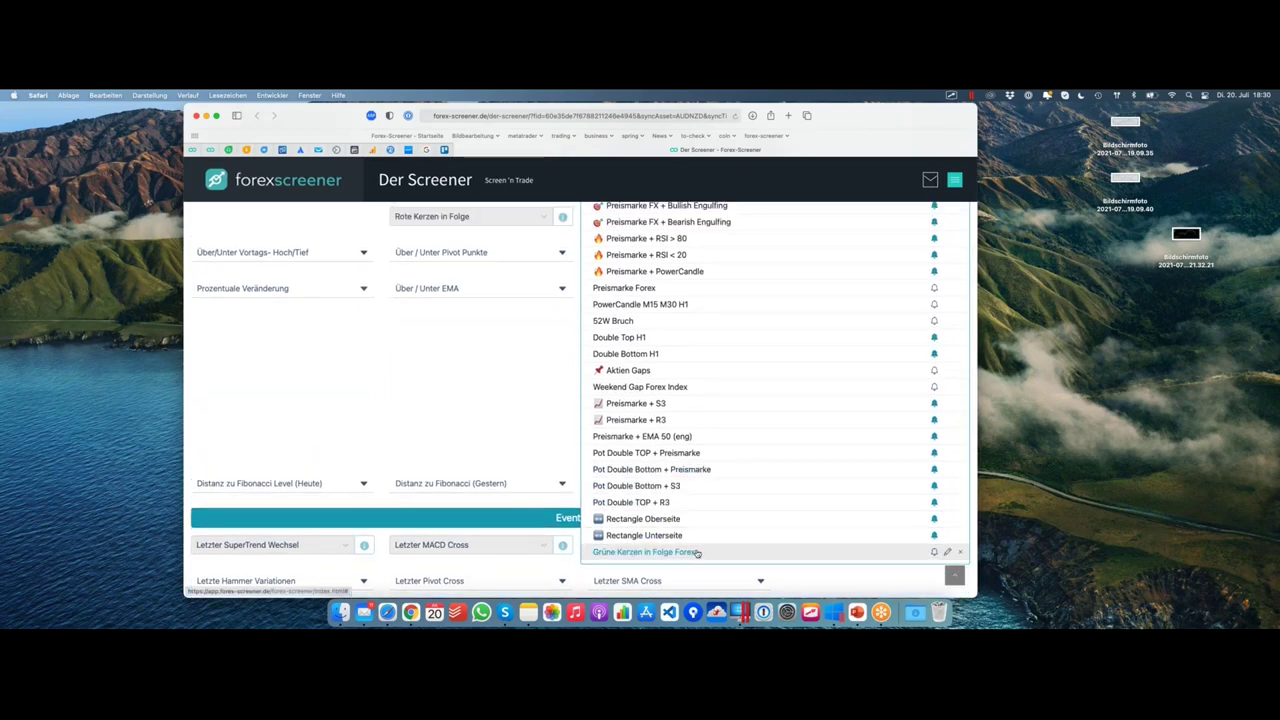
{"action": "left_click_drag", "start_coordinate": [694, 553], "coordinate": [700, 360]}
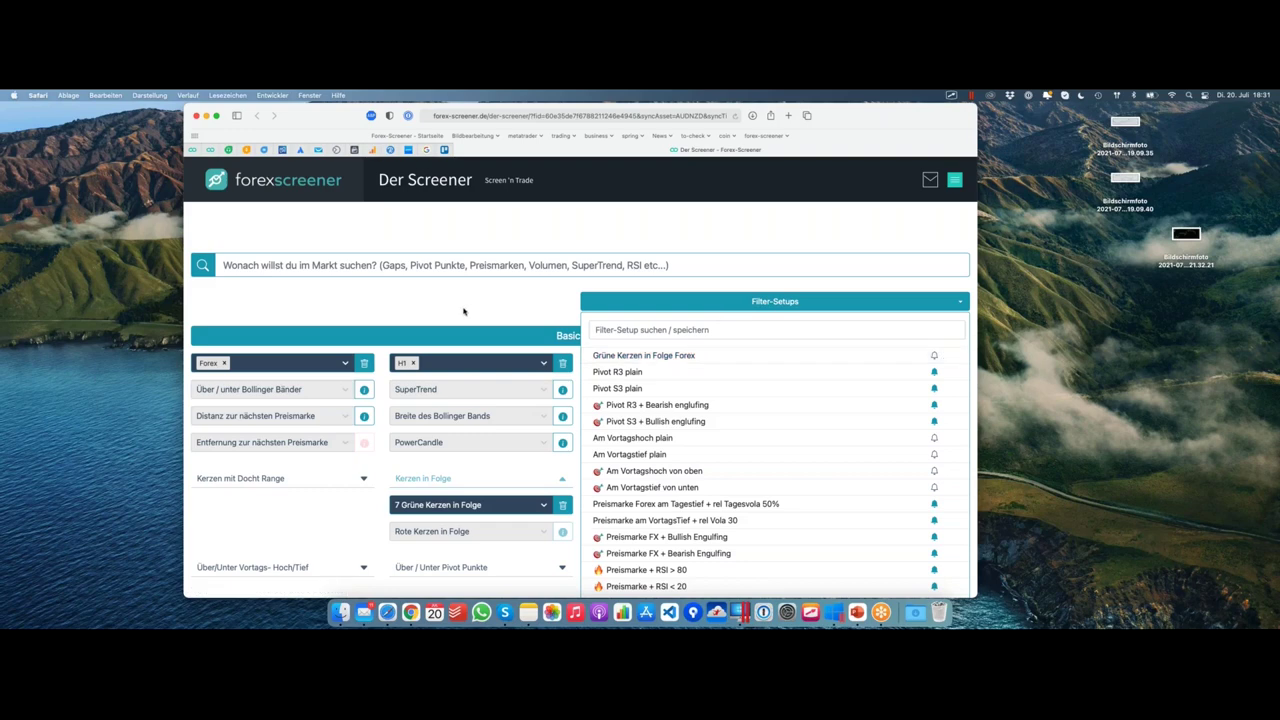
Examine the selectable numbers of consecutive green candles, leaving the filter at "7 Grüne Kerzen in Folge"
{"action": "left_click", "coordinate": [541, 521]}
{"action": "left_click", "coordinate": [513, 502]}
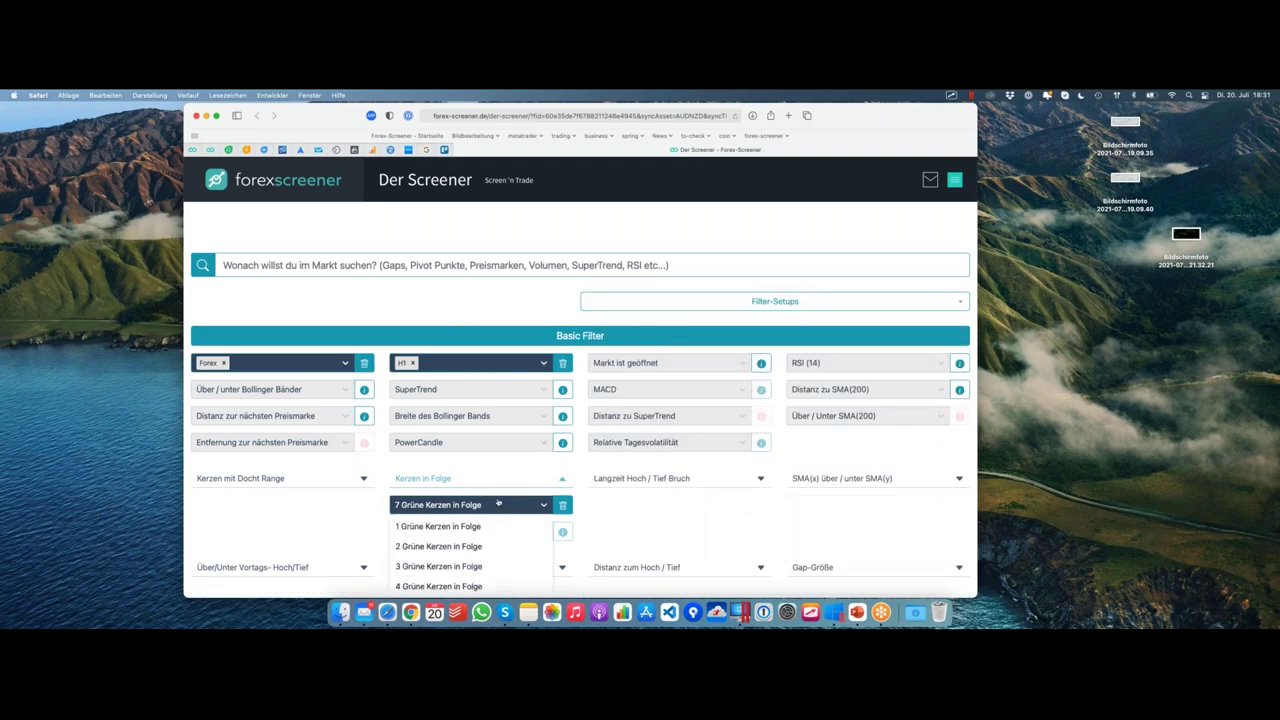
{"action": "scroll", "coordinate": [498, 502], "scroll_direction": "down", "scroll_amount": 3}
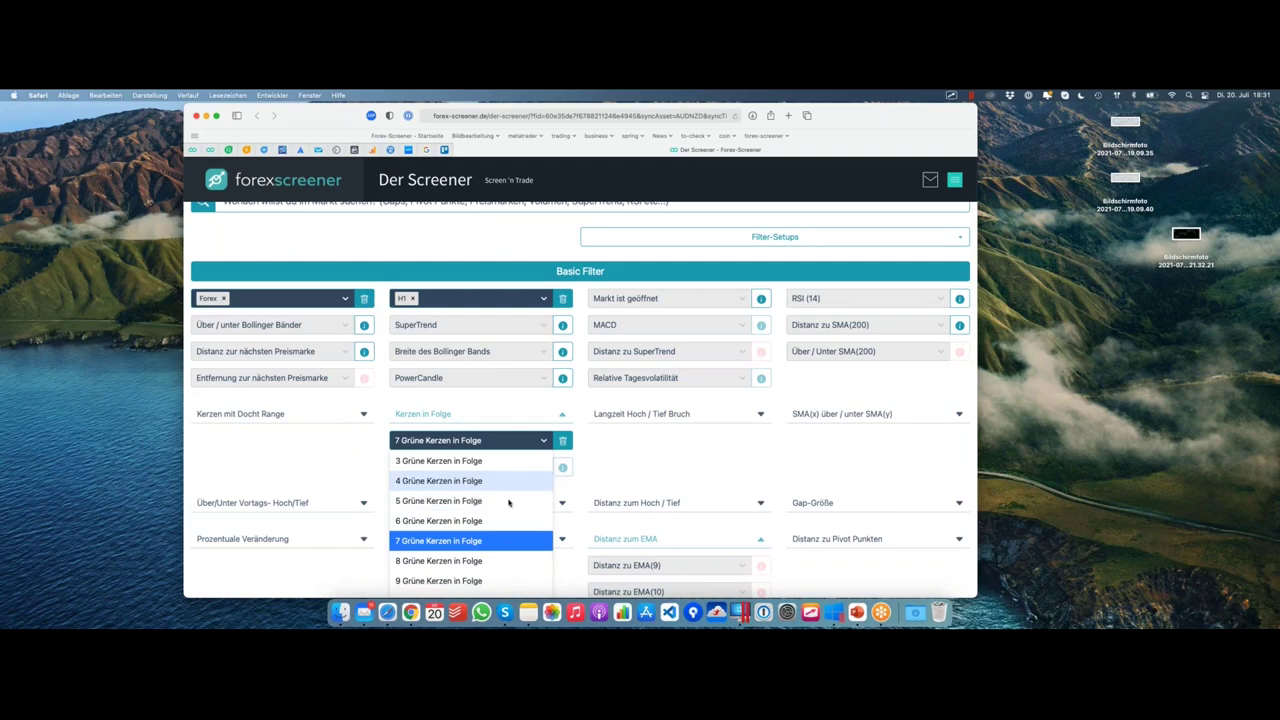
{"action": "left_click", "coordinate": [599, 473]}
{"action": "scroll", "coordinate": [596, 461], "scroll_direction": "up", "scroll_amount": 2}
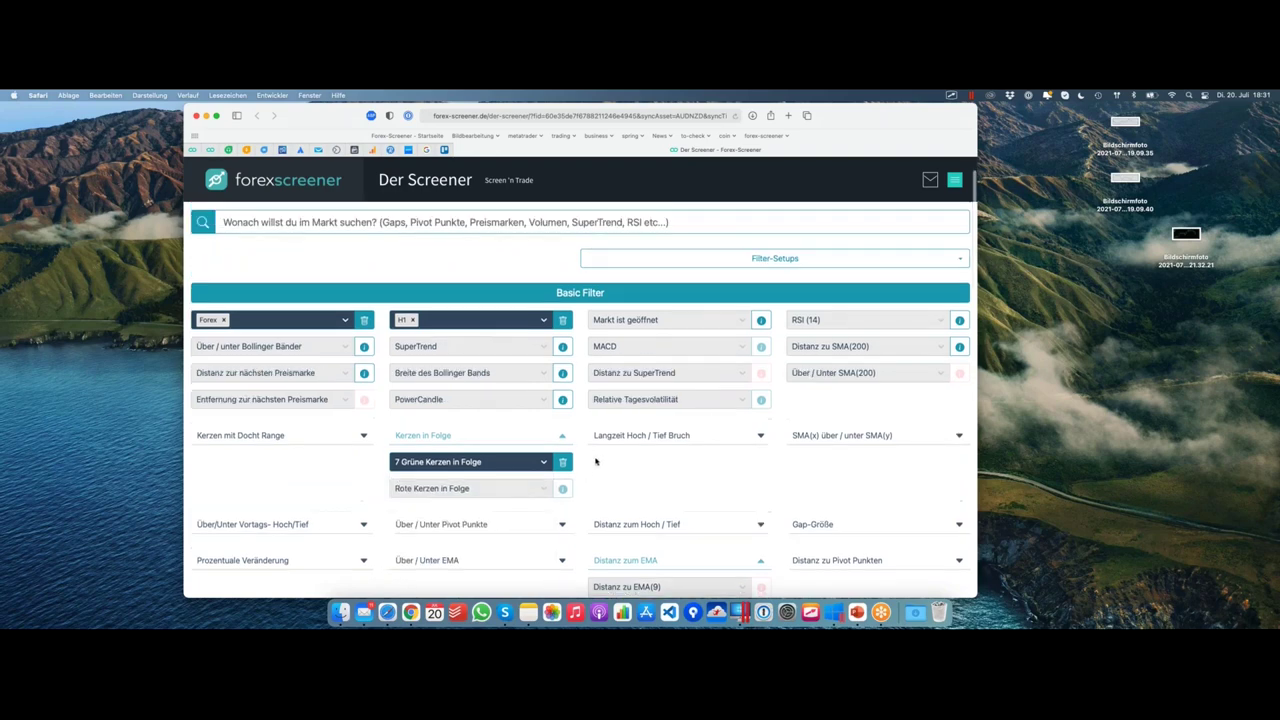
{"action": "scroll", "coordinate": [595, 461], "scroll_direction": "up", "scroll_amount": 1}
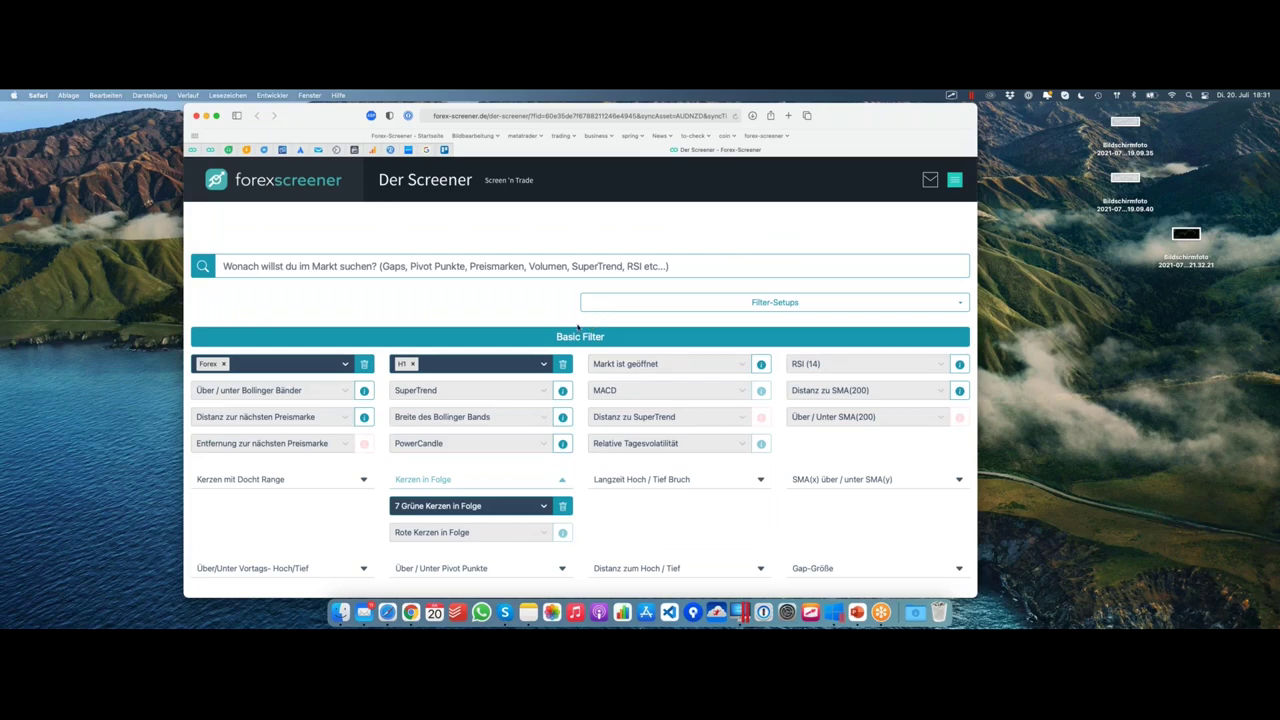
Activate the signals for the setup "Grüne Kerzen in Folge Forex" and deactivate them again
{"action": "left_click", "coordinate": [778, 302]}
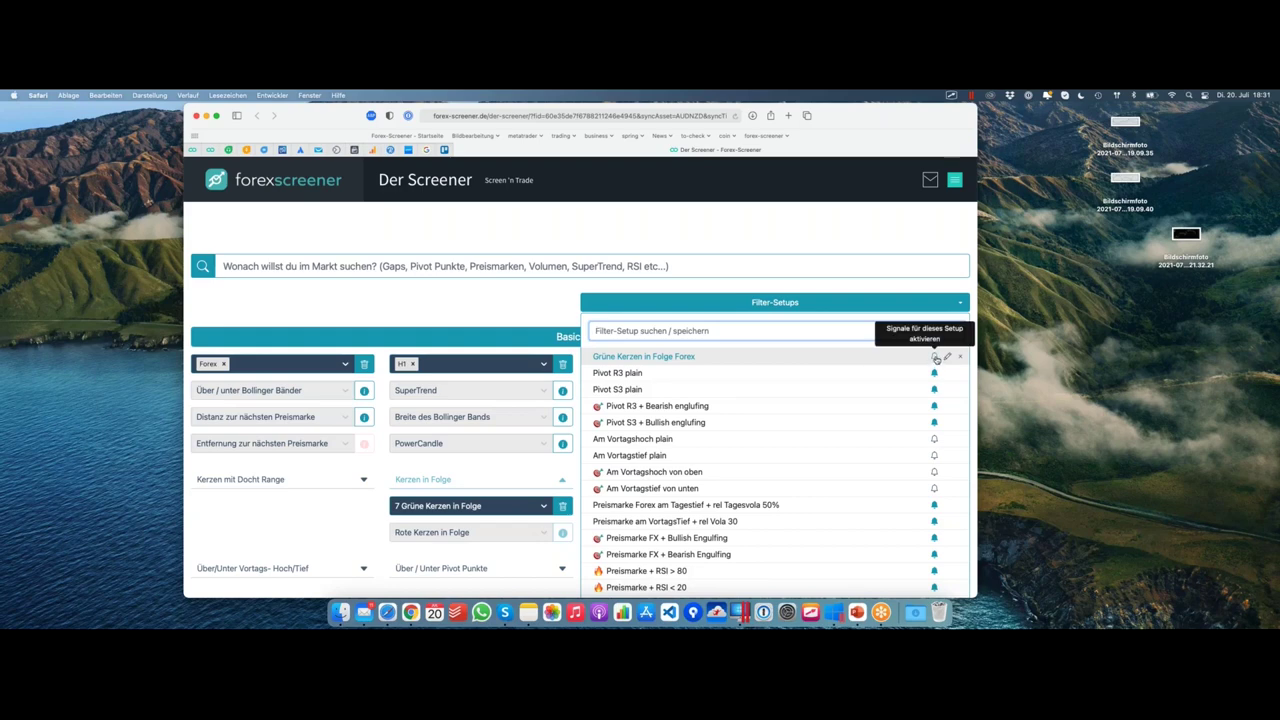
{"action": "left_click", "coordinate": [936, 358]}
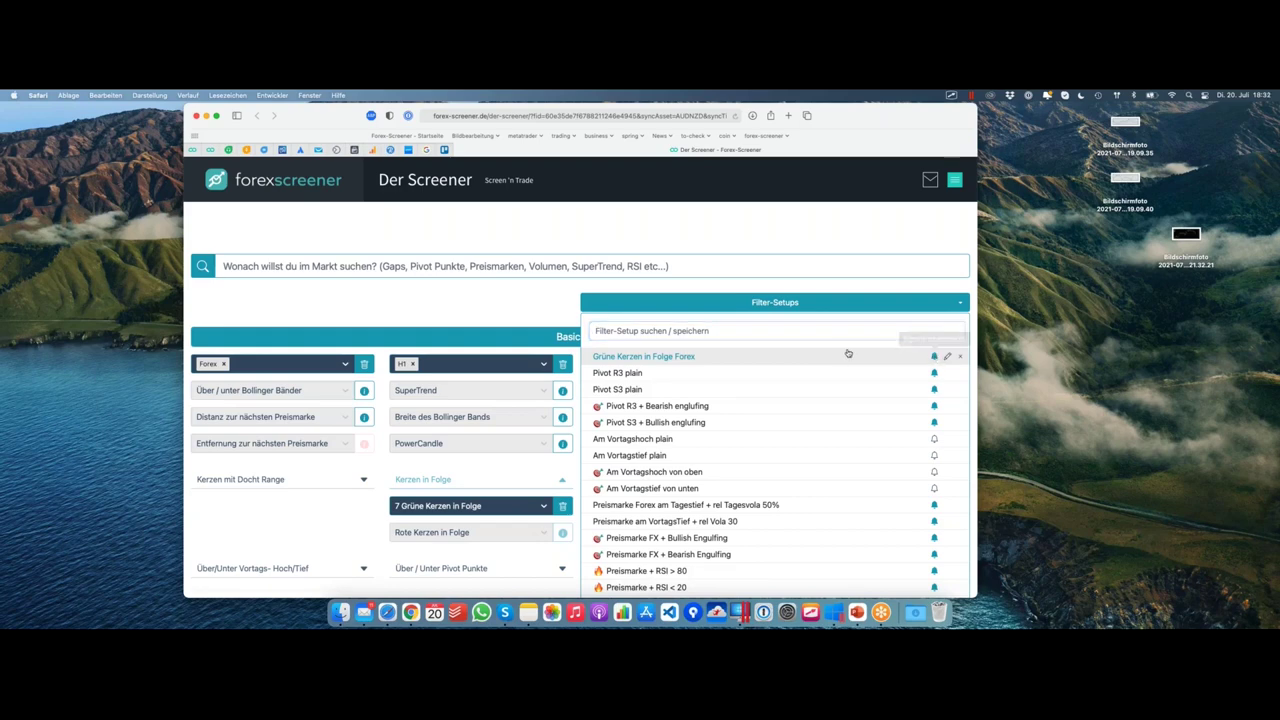
{"action": "left_click", "coordinate": [934, 357]}
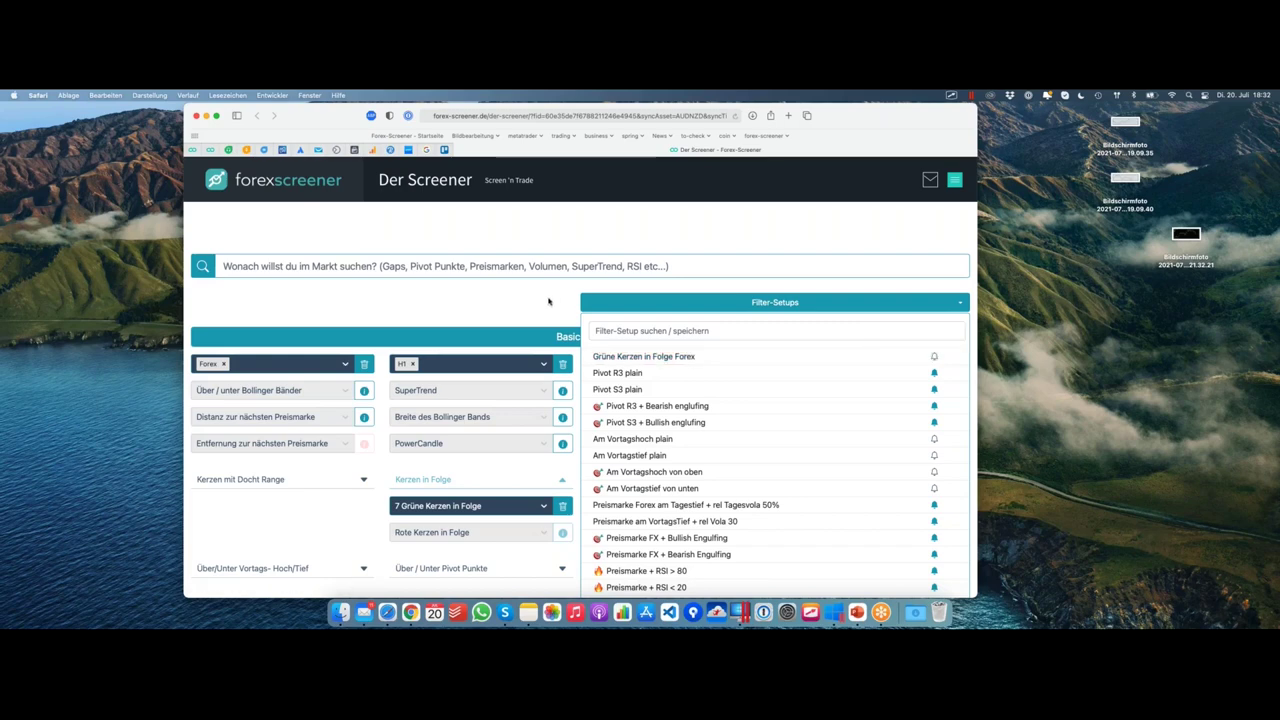
{"action": "left_click", "coordinate": [548, 302]}
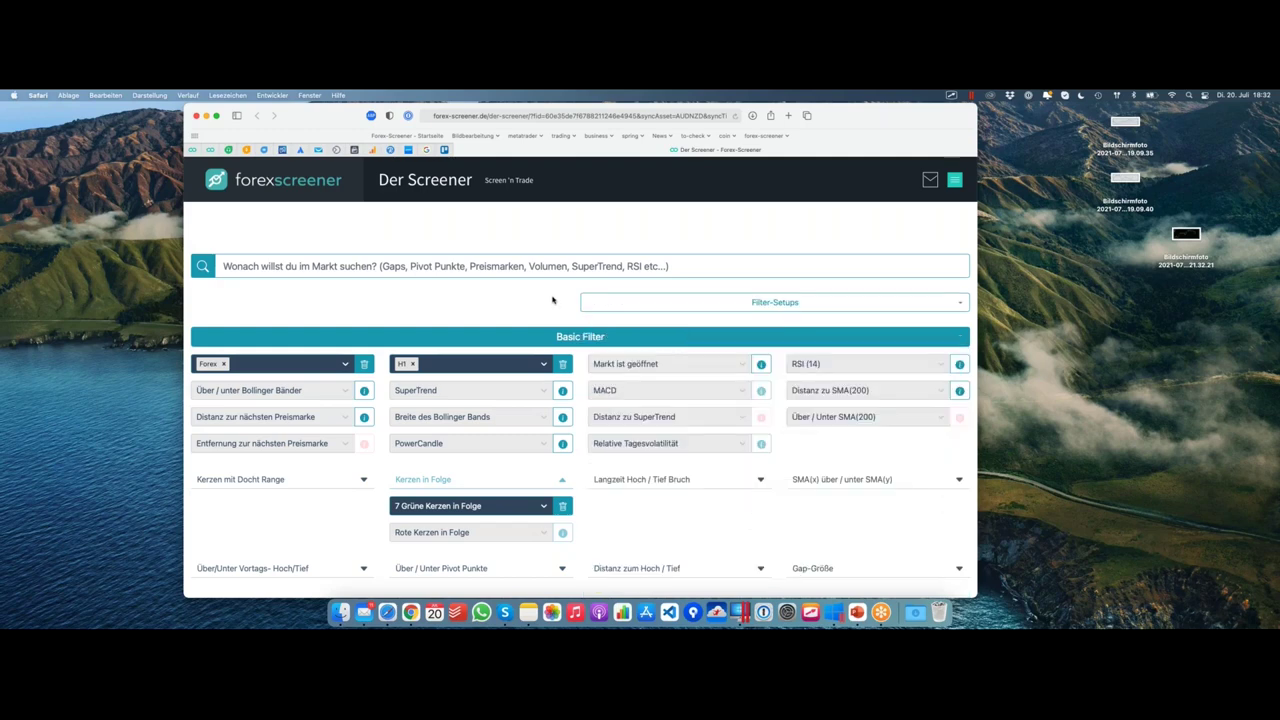
Change the consecutive-candles filter to "10 Grüne Kerzen in Folge" and check the Forex H1 results
{"action": "scroll", "coordinate": [545, 296], "scroll_direction": "down", "scroll_amount": 1}
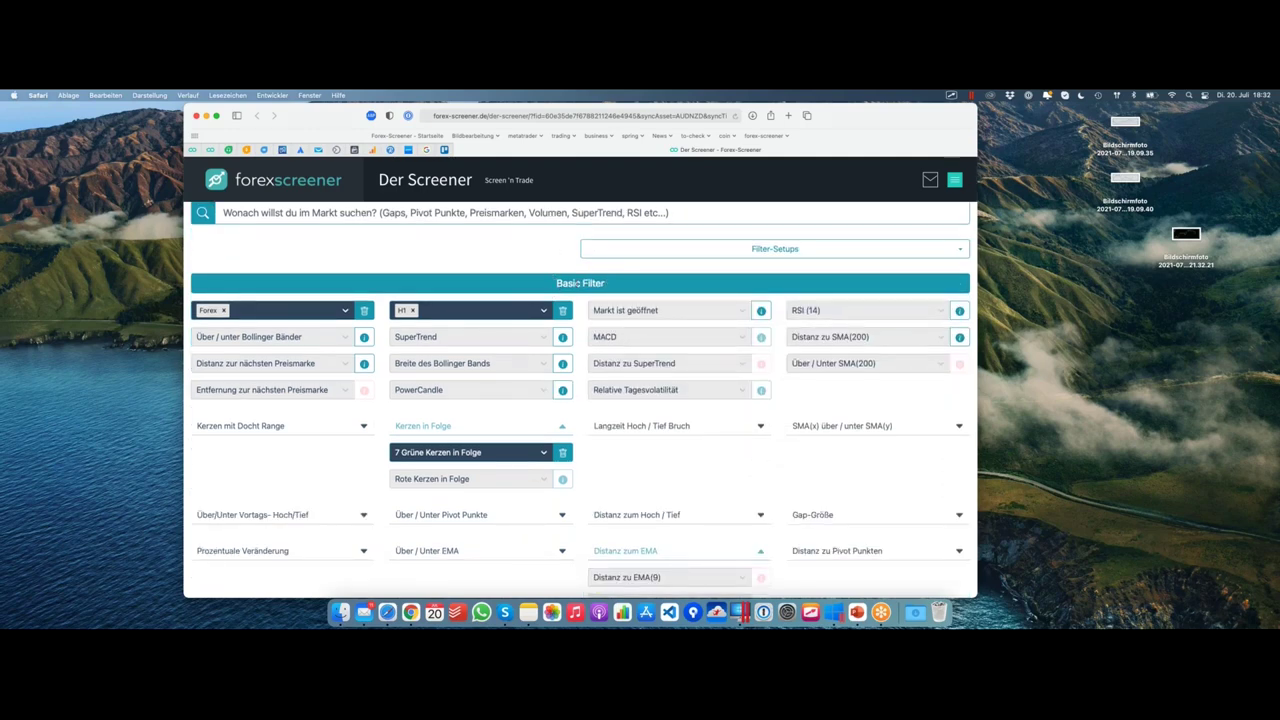
{"action": "left_click", "coordinate": [505, 457]}
{"action": "scroll", "coordinate": [488, 503], "scroll_direction": "down", "scroll_amount": 1}
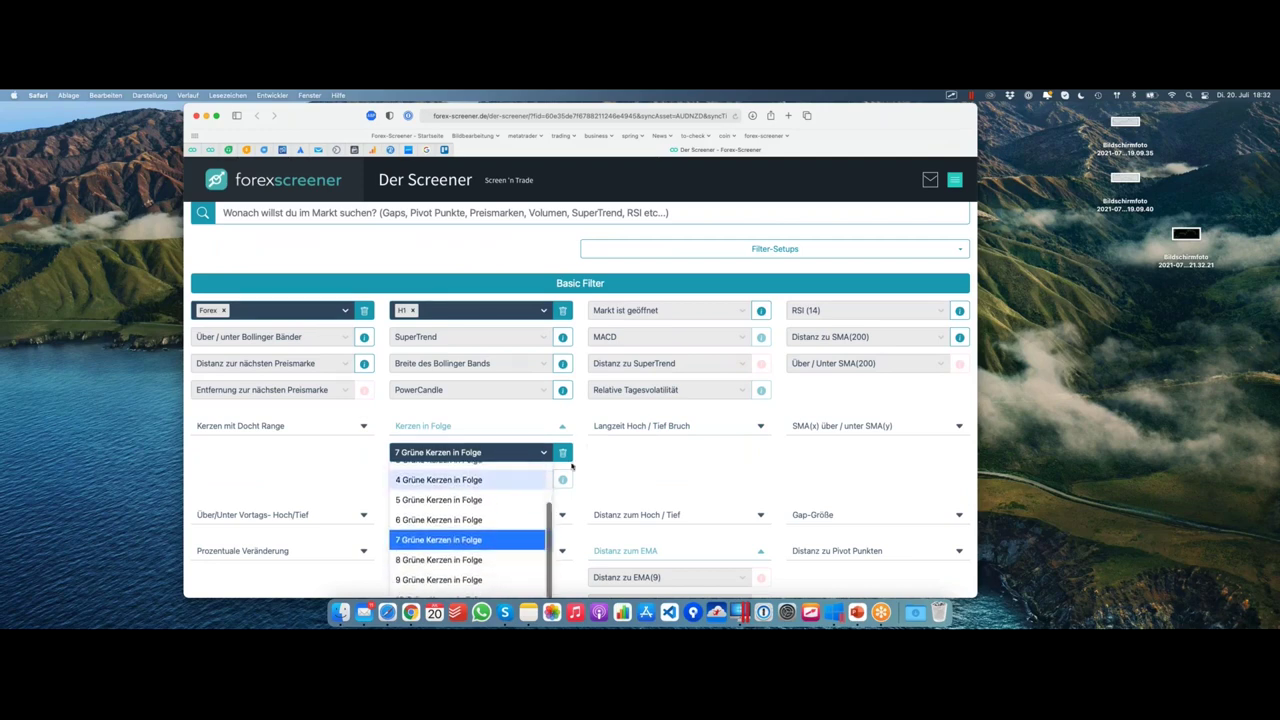
{"action": "scroll", "coordinate": [580, 463], "scroll_direction": "down", "scroll_amount": 1}
{"action": "scroll", "coordinate": [580, 463], "scroll_direction": "down", "scroll_amount": 2}
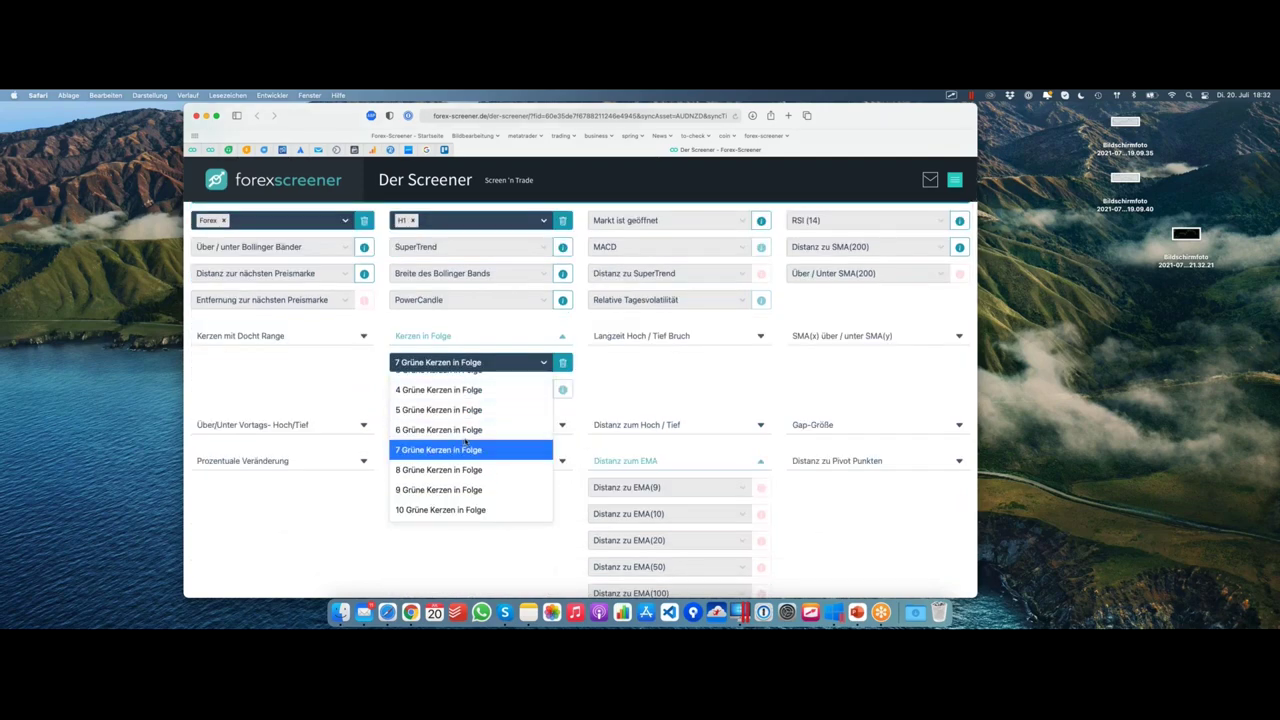
{"action": "left_click", "coordinate": [430, 510]}
{"action": "scroll", "coordinate": [470, 450], "scroll_direction": "up", "scroll_amount": 3}
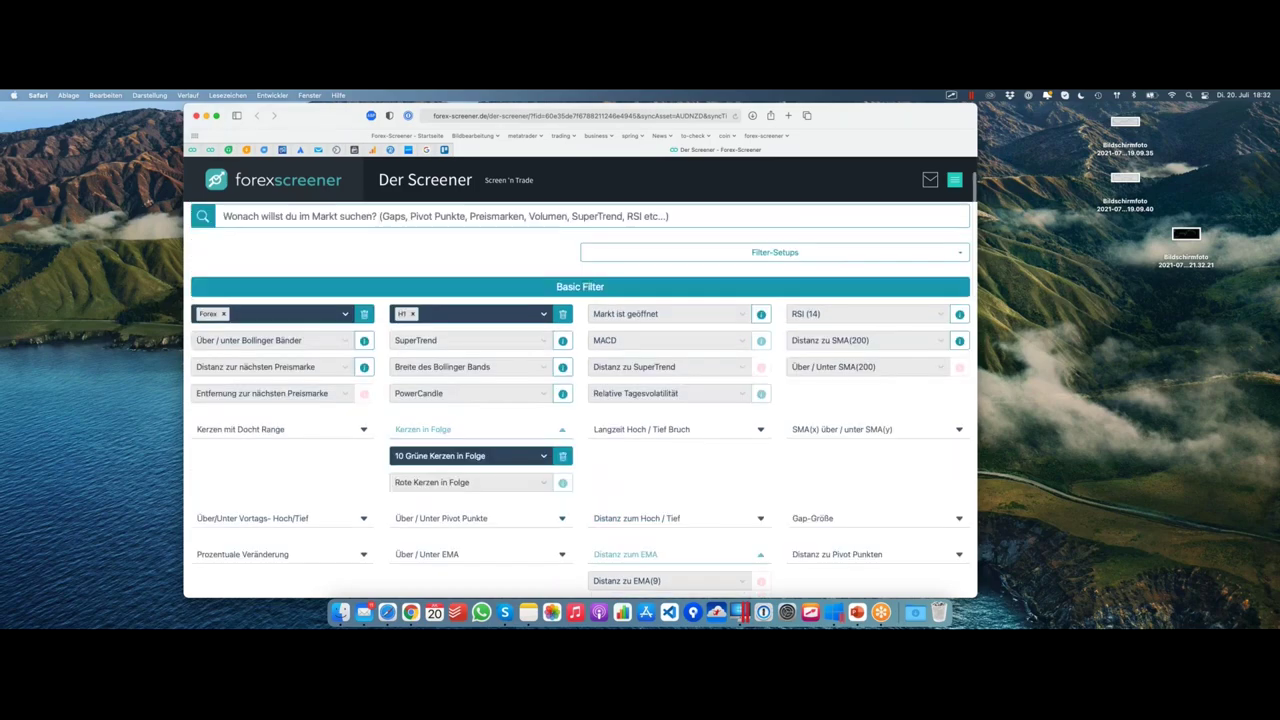
{"action": "scroll", "coordinate": [468, 451], "scroll_direction": "down", "scroll_amount": 3}
{"action": "scroll", "coordinate": [468, 451], "scroll_direction": "down", "scroll_amount": 10}
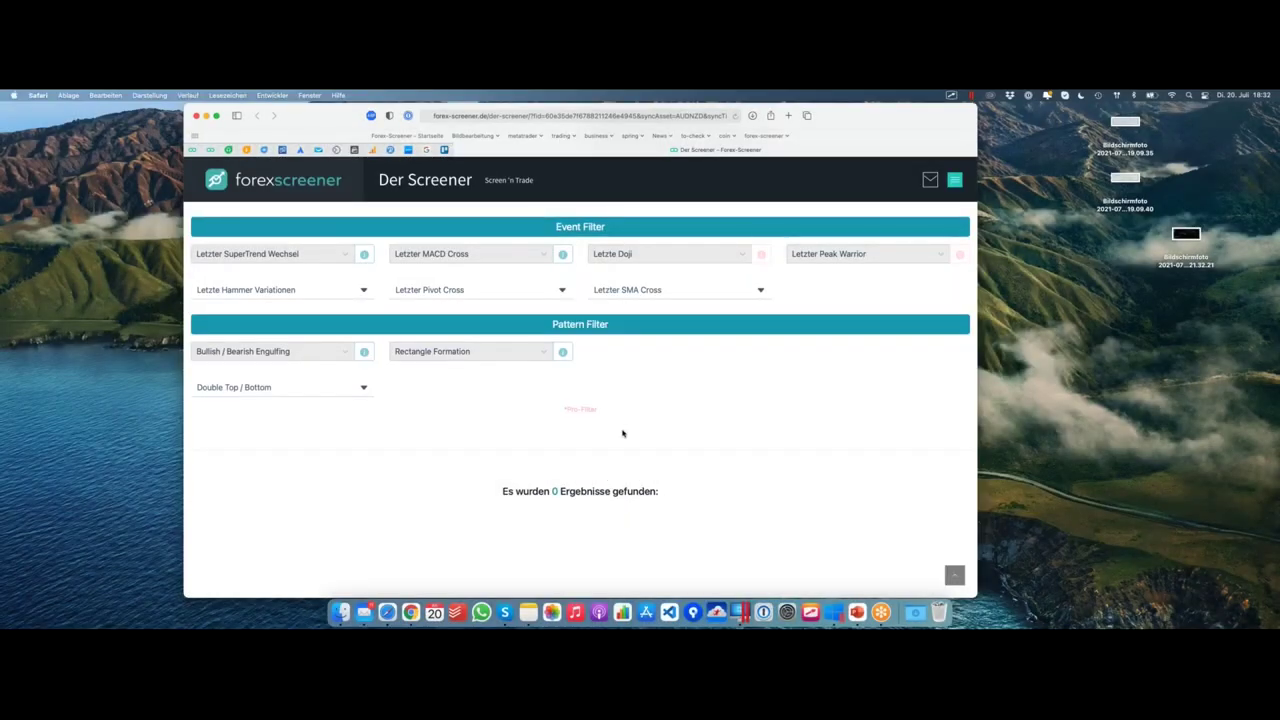
Update the saved setup "Grüne Kerzen in Folge Forex" with the current Forex, H1 and "10 Grüne Kerzen in Folge" filters
{"action": "scroll", "coordinate": [620, 433], "scroll_direction": "up", "scroll_amount": 10}
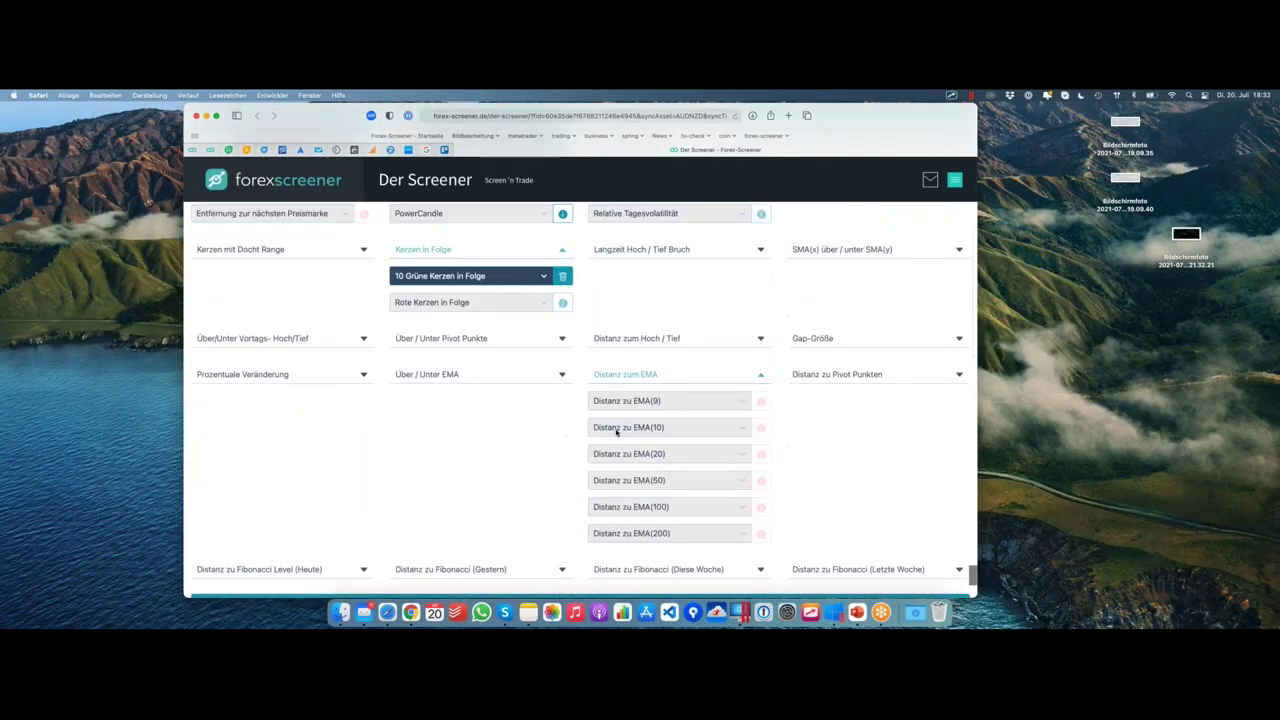
{"action": "scroll", "coordinate": [616, 432], "scroll_direction": "up", "scroll_amount": 3}
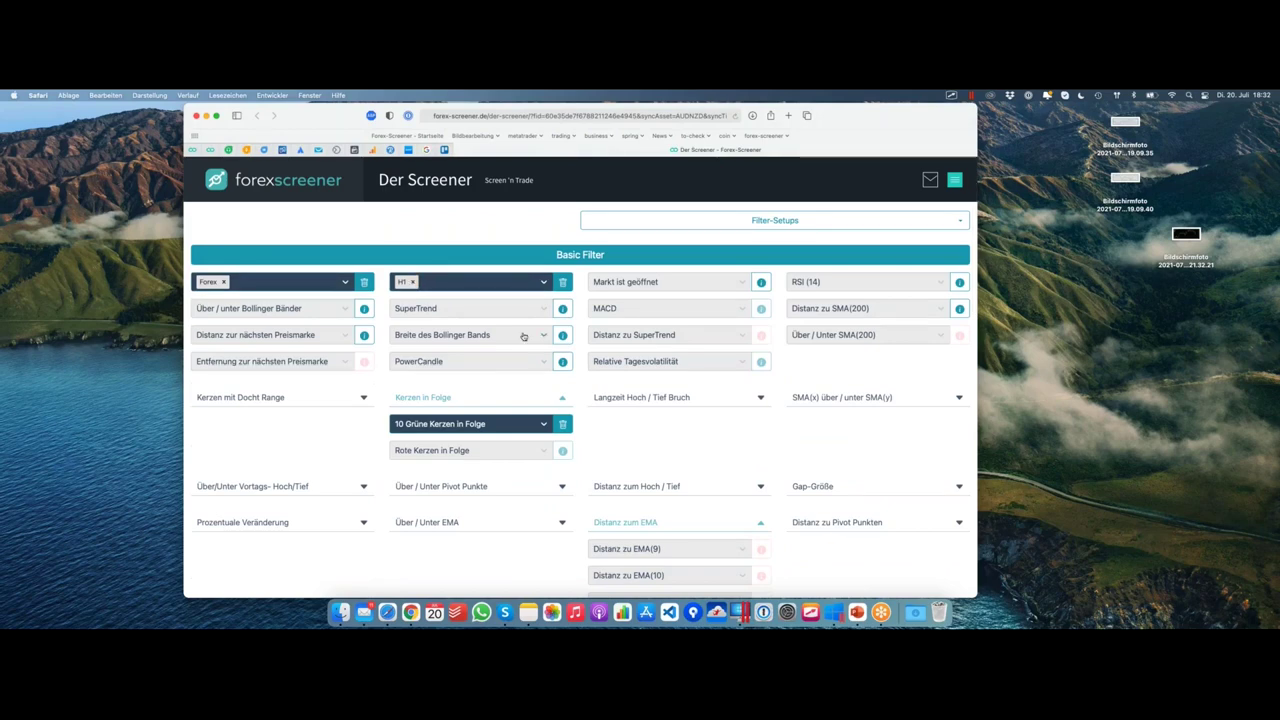
{"action": "scroll", "coordinate": [523, 337], "scroll_direction": "up", "scroll_amount": 1}
{"action": "left_click", "coordinate": [703, 268]}
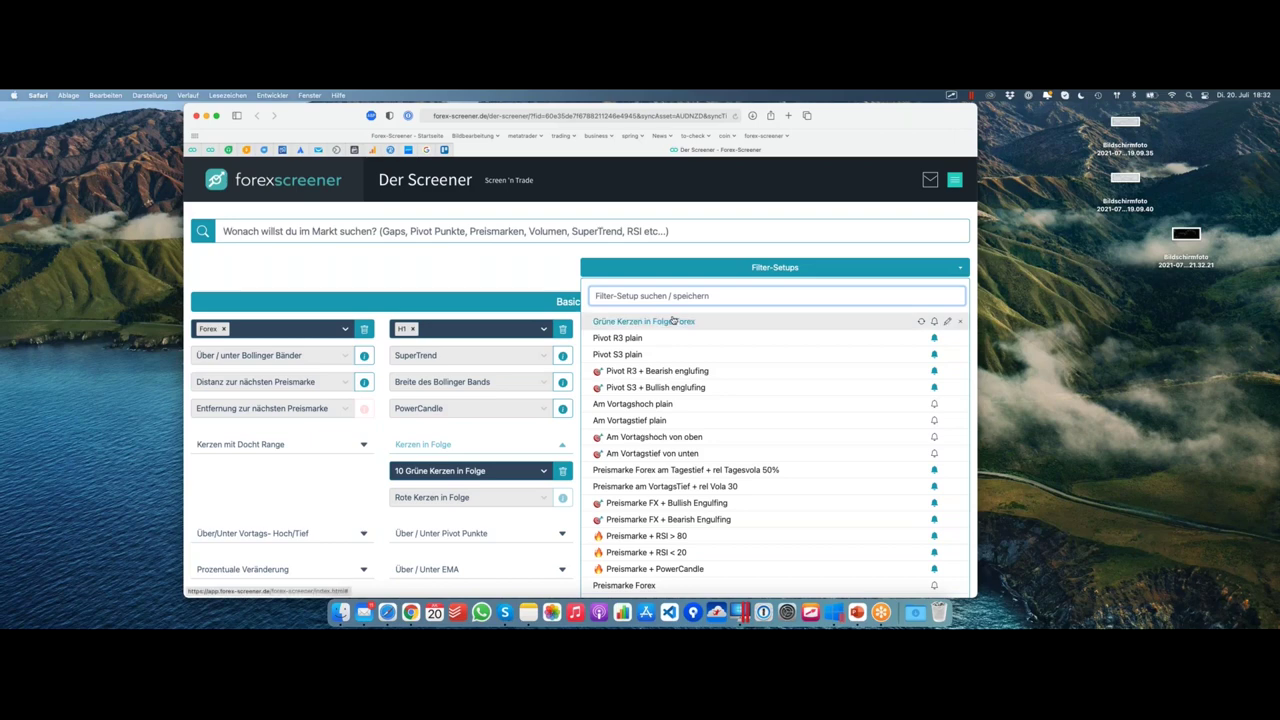
{"action": "left_click", "coordinate": [923, 325]}
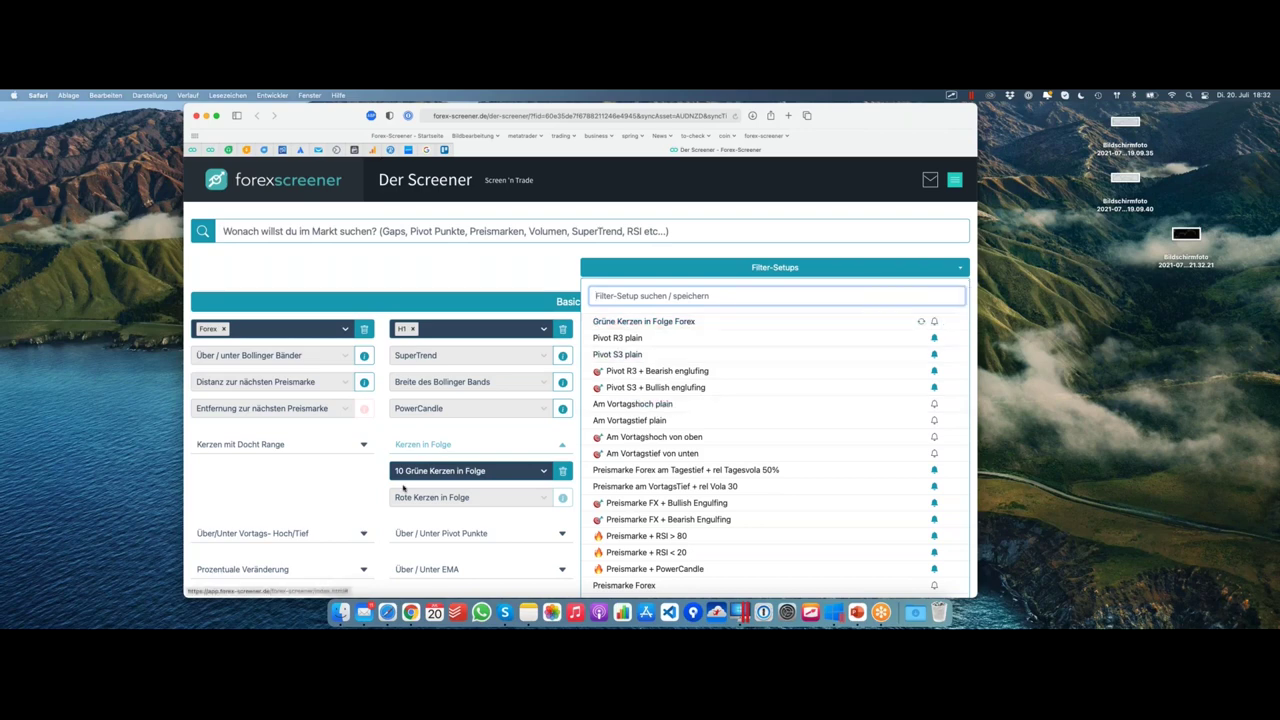
Activate the signals for the updated setup "Grüne Kerzen in Folge Forex" and close the list of filter setups
{"action": "scroll", "coordinate": [880, 321], "scroll_direction": "down", "scroll_amount": 1}
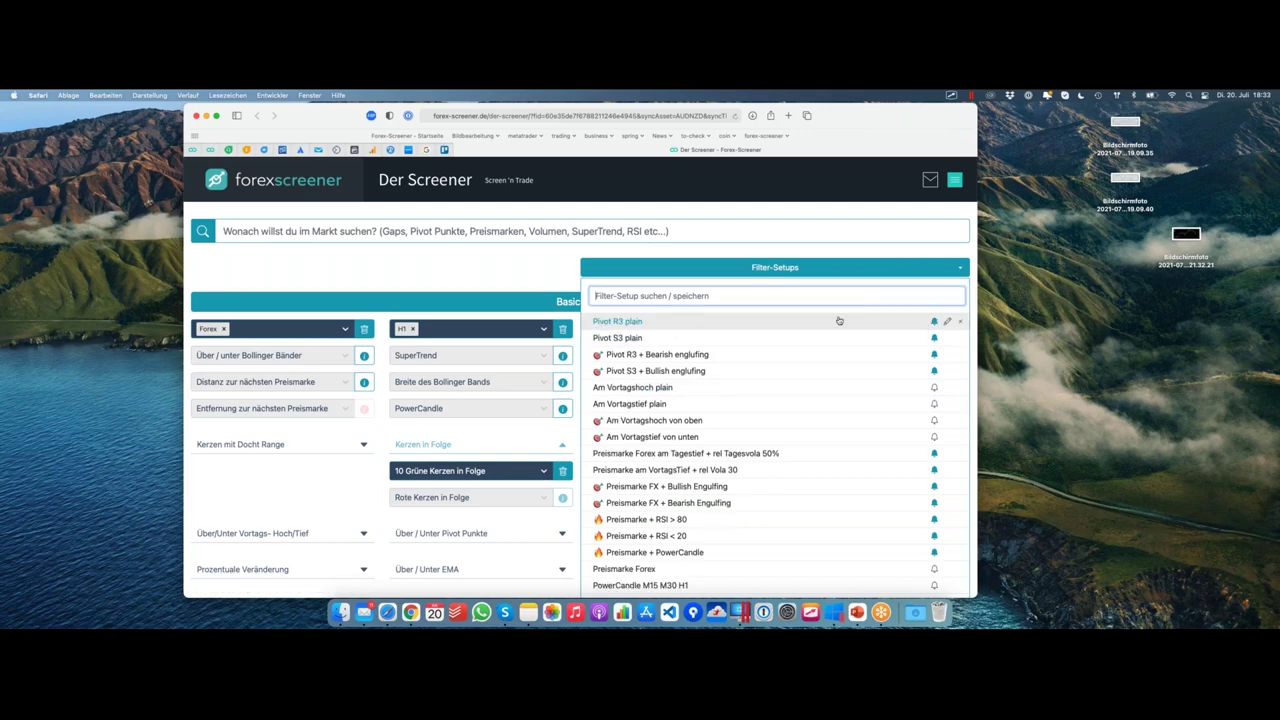
{"action": "scroll", "coordinate": [772, 366], "scroll_direction": "down", "scroll_amount": 10}
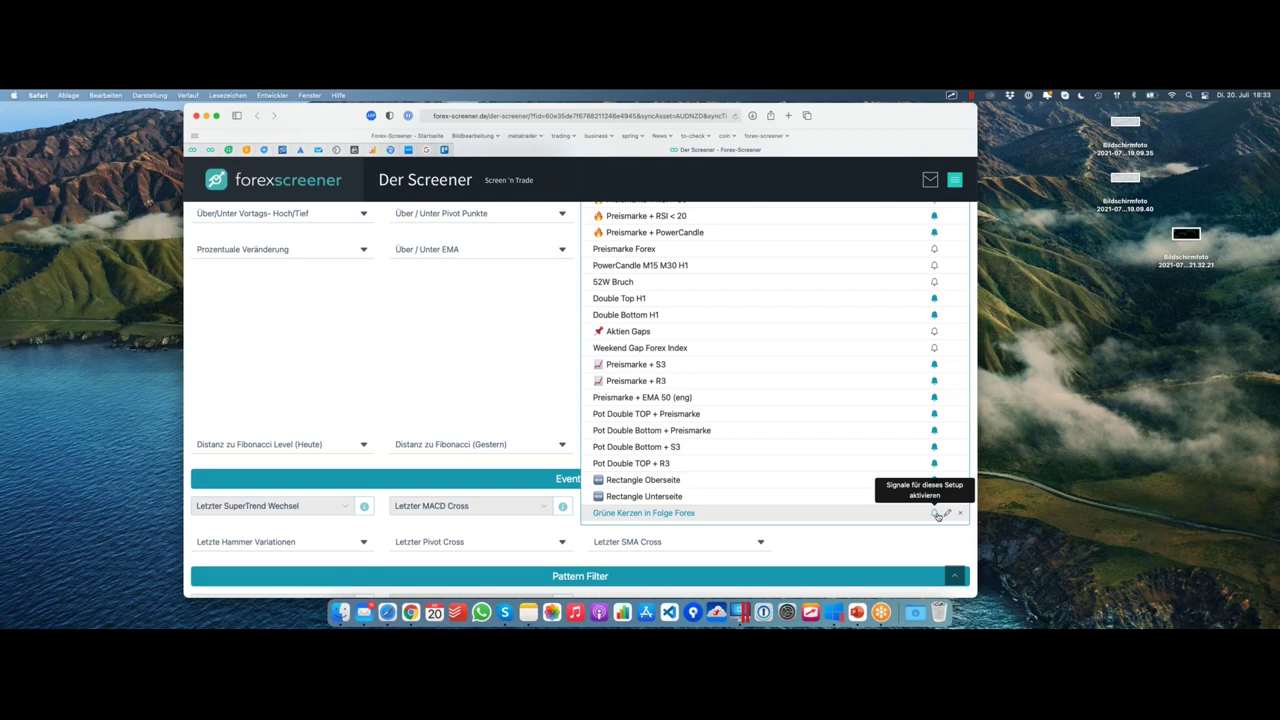
{"action": "left_click", "coordinate": [935, 513]}
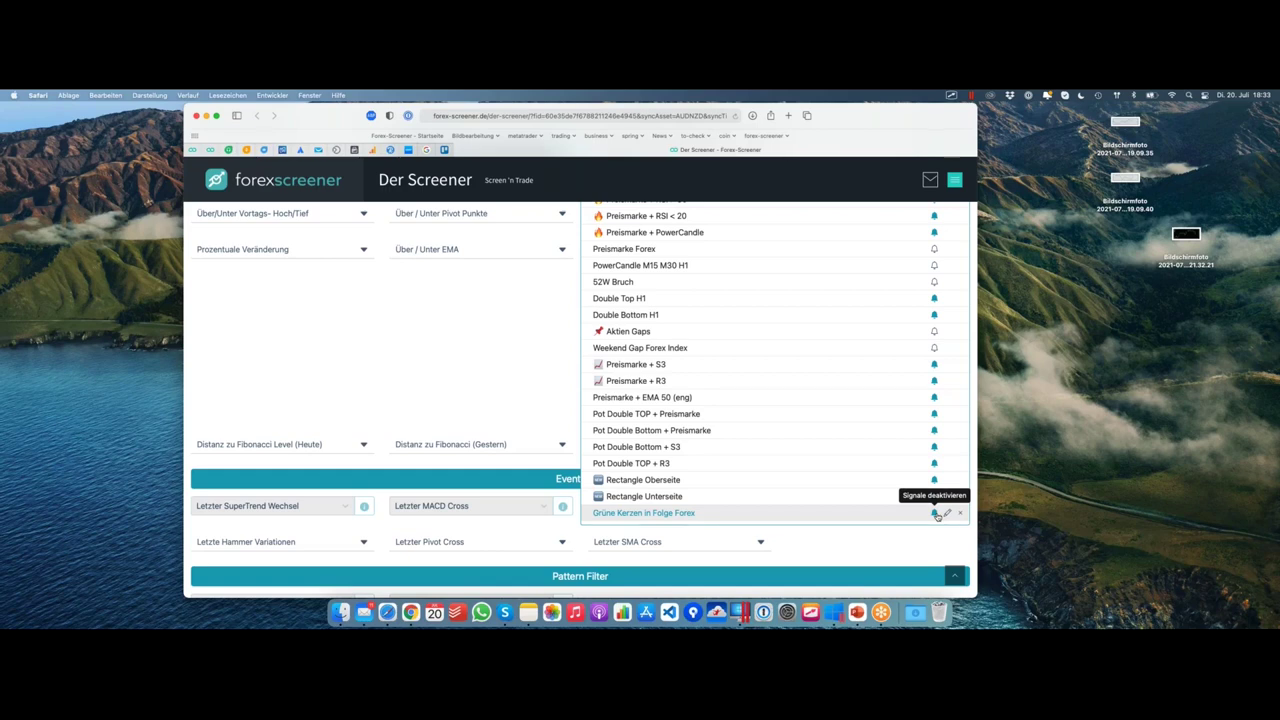
{"action": "left_click", "coordinate": [395, 333]}
Remove the "10 Grüne Kerzen in Folge", H1 and Forex filters from the screener
{"action": "scroll", "coordinate": [575, 290], "scroll_direction": "up", "scroll_amount": 3}
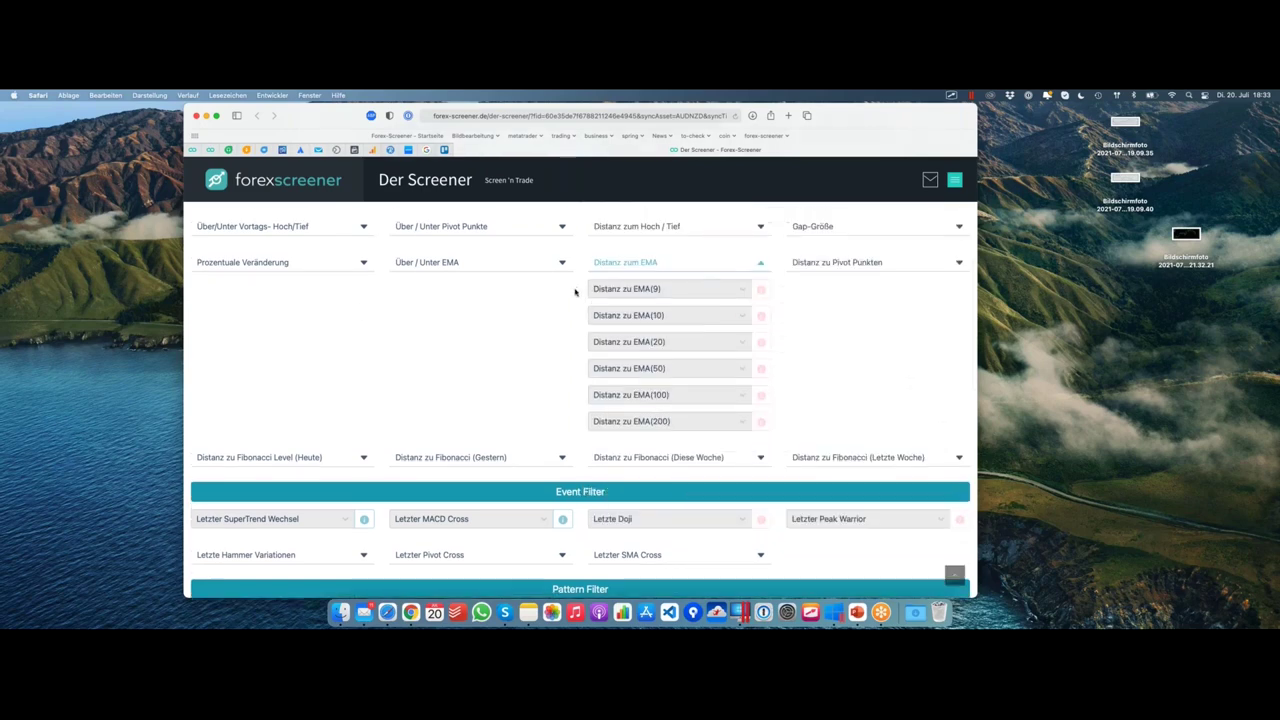
{"action": "scroll", "coordinate": [575, 290], "scroll_direction": "up", "scroll_amount": 6}
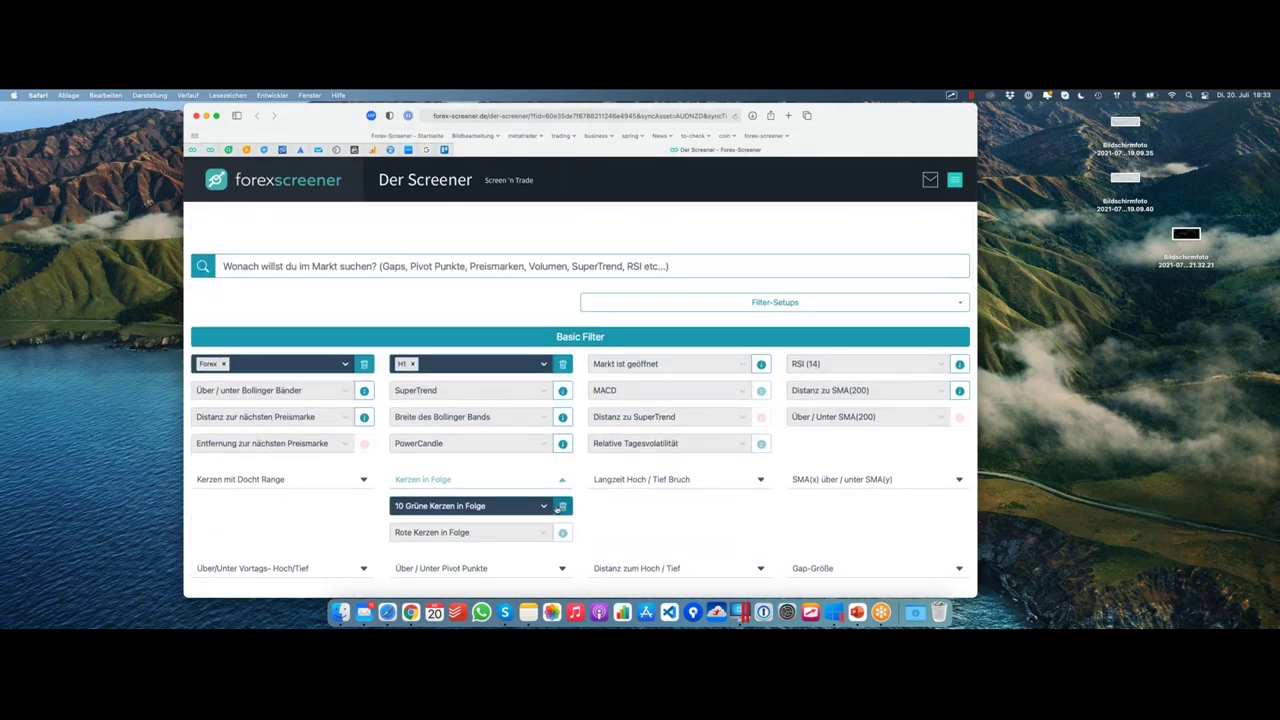
{"action": "left_click", "coordinate": [562, 506]}
{"action": "left_click", "coordinate": [562, 364]}
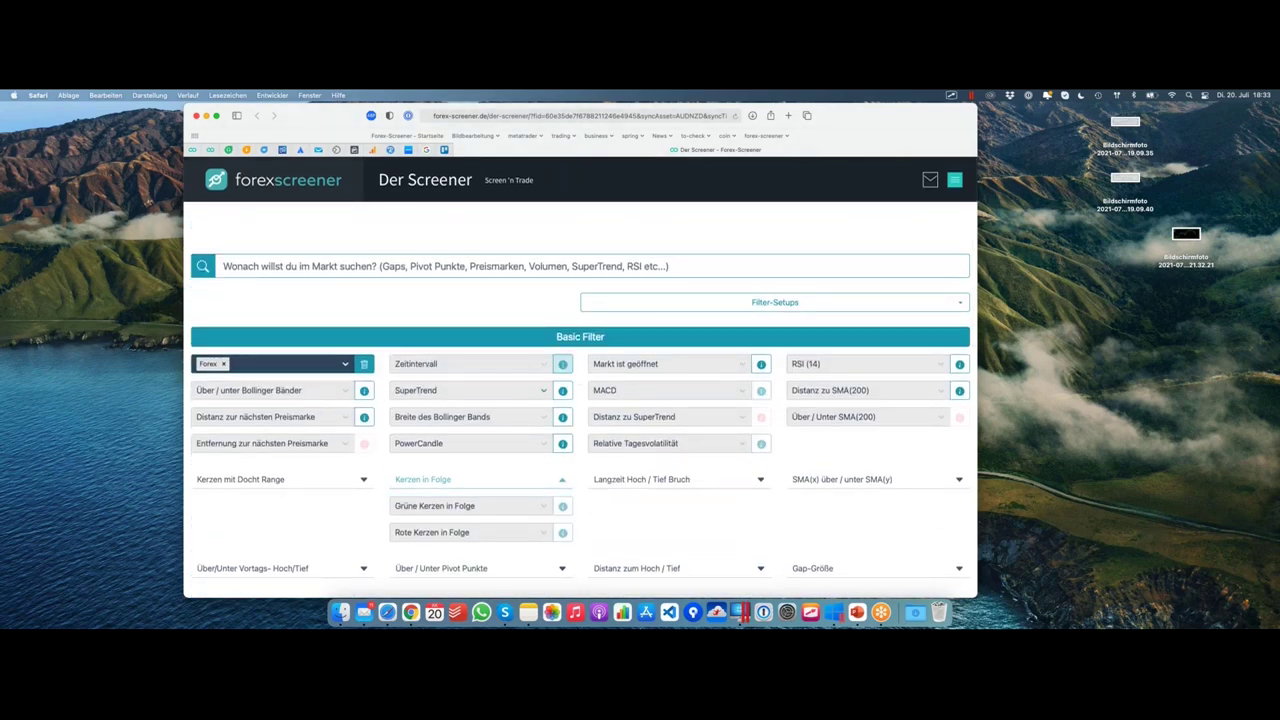
{"action": "left_click", "coordinate": [364, 364]}
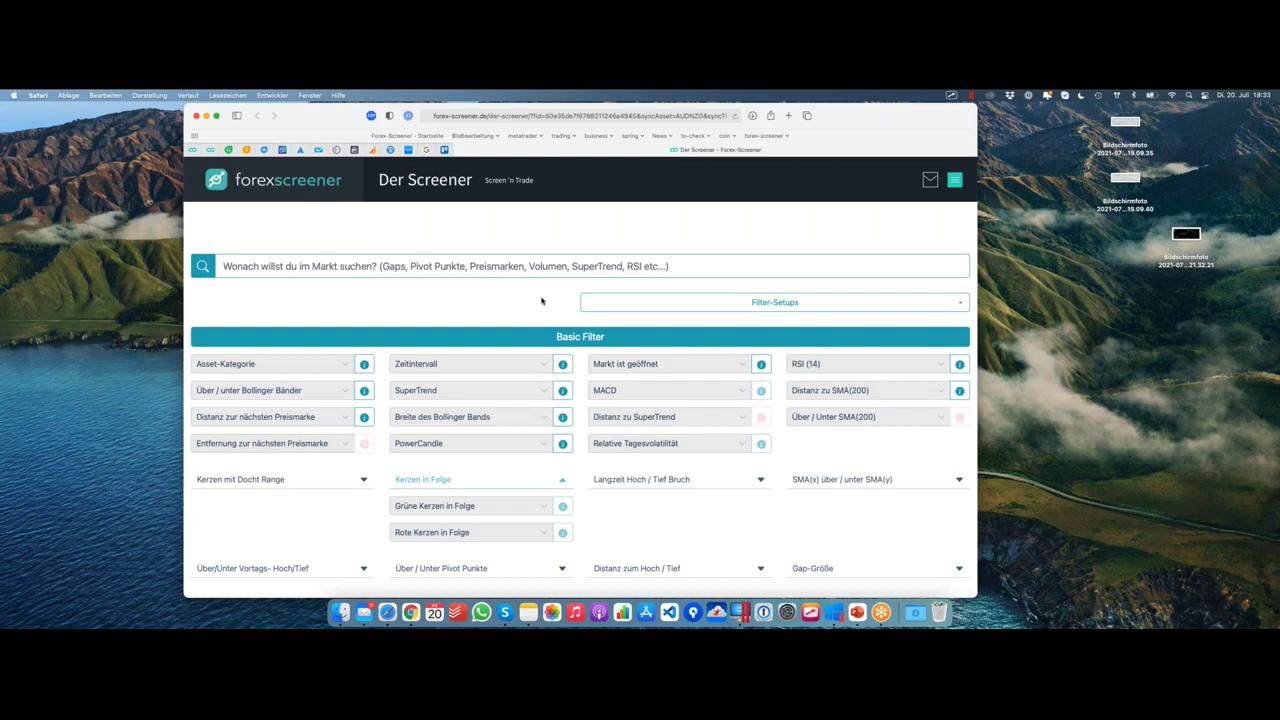
Set the Rectangle Formation pattern filter to "Kurs an Oberseite" and check the matching assets
{"action": "scroll", "coordinate": [560, 312], "scroll_direction": "down", "scroll_amount": 2}
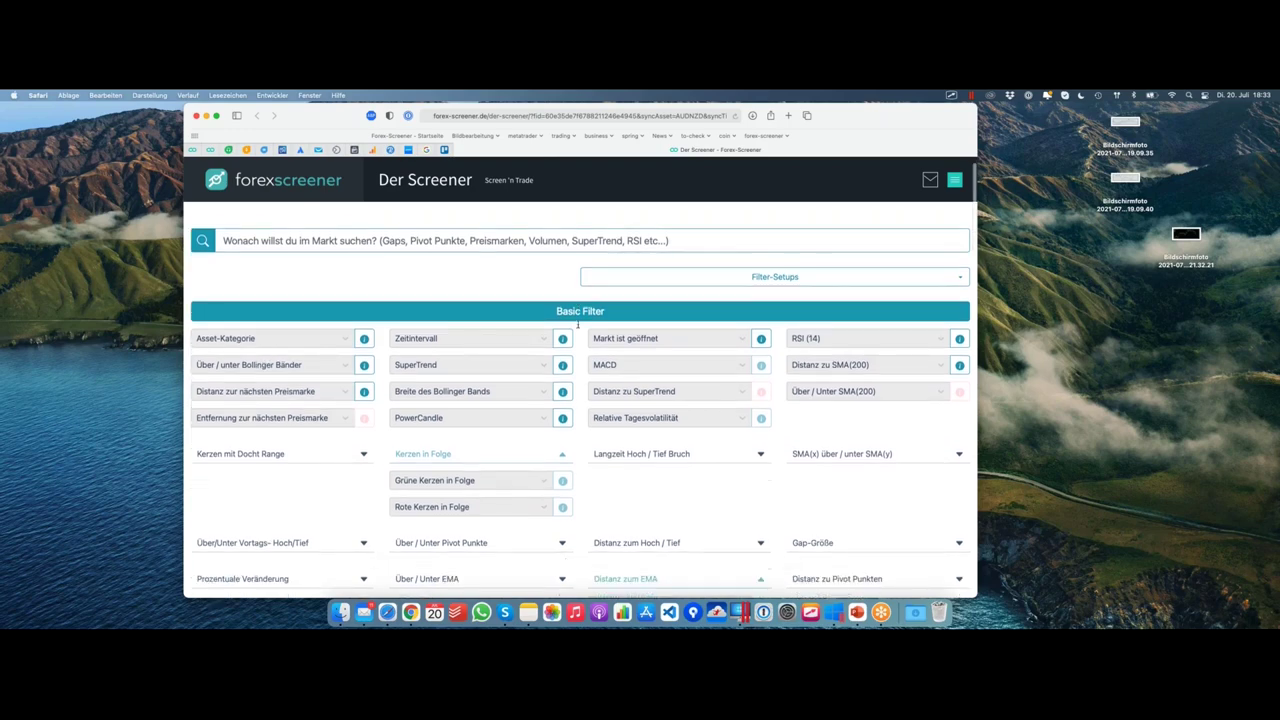
{"action": "scroll", "coordinate": [578, 325], "scroll_direction": "down", "scroll_amount": 1}
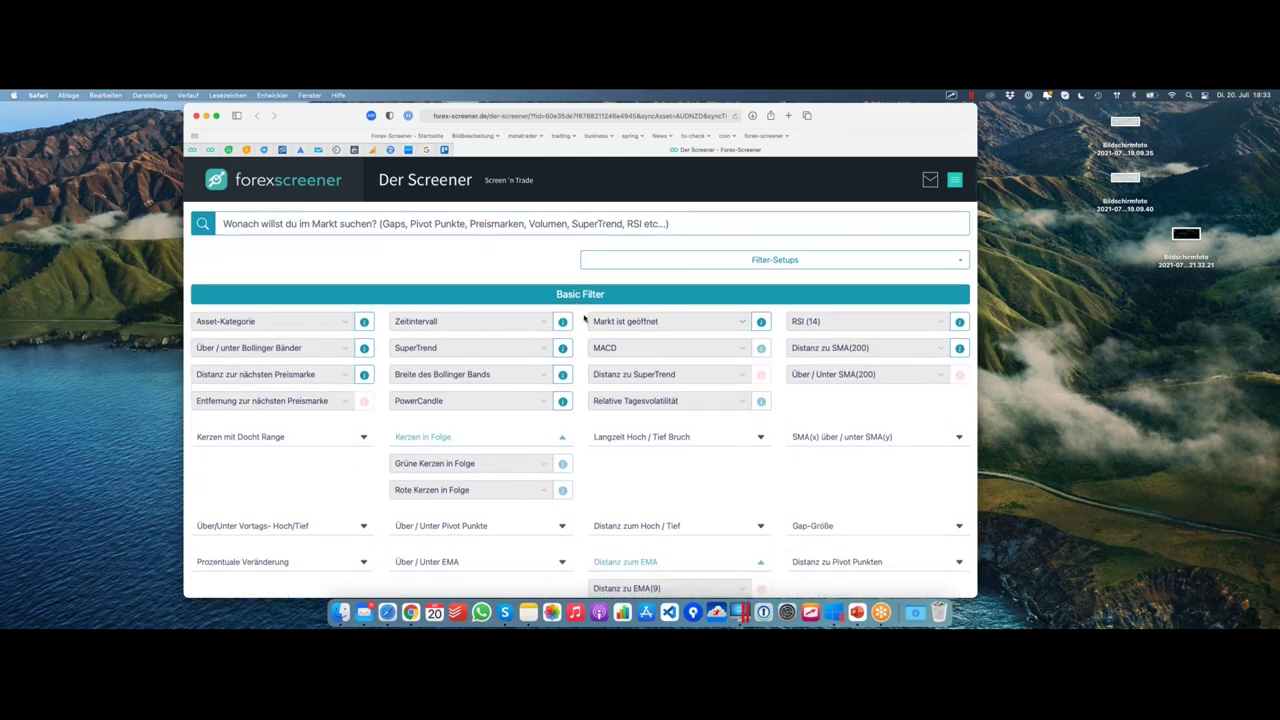
{"action": "scroll", "coordinate": [585, 318], "scroll_direction": "down", "scroll_amount": 10}
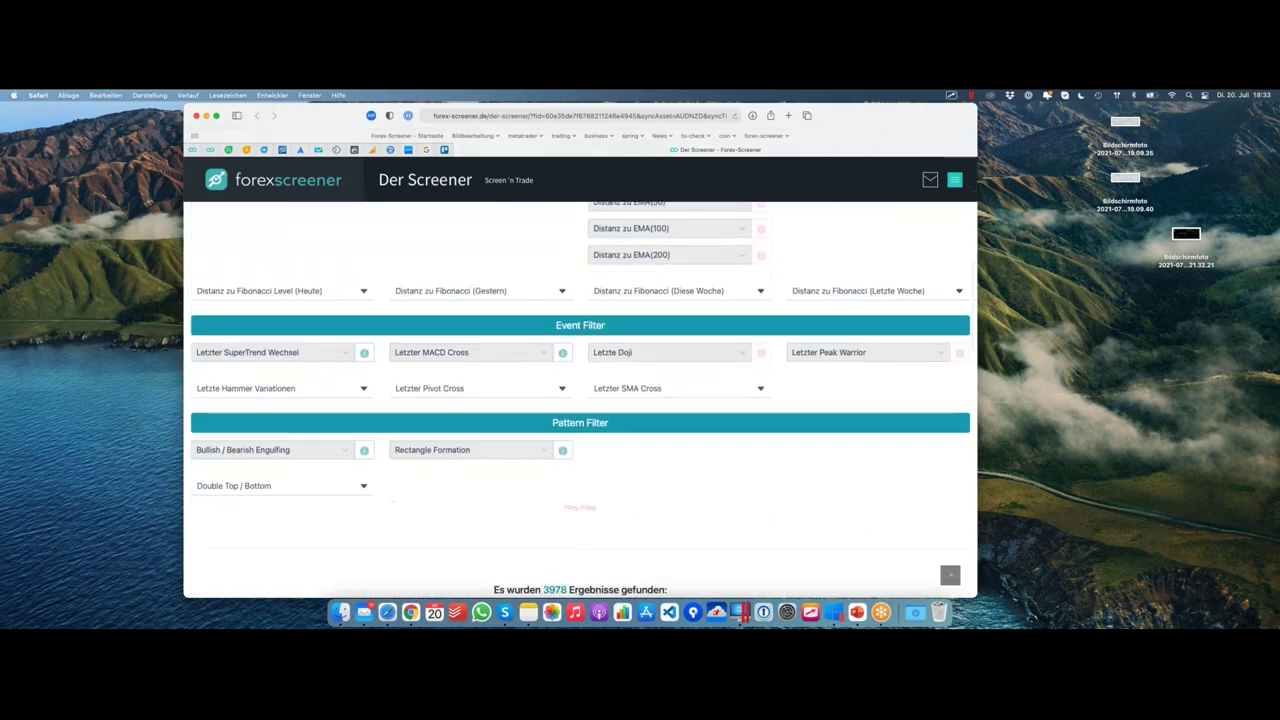
{"action": "scroll", "coordinate": [580, 400], "scroll_direction": "down", "scroll_amount": 5}
{"action": "scroll", "coordinate": [580, 400], "scroll_direction": "up", "scroll_amount": 4}
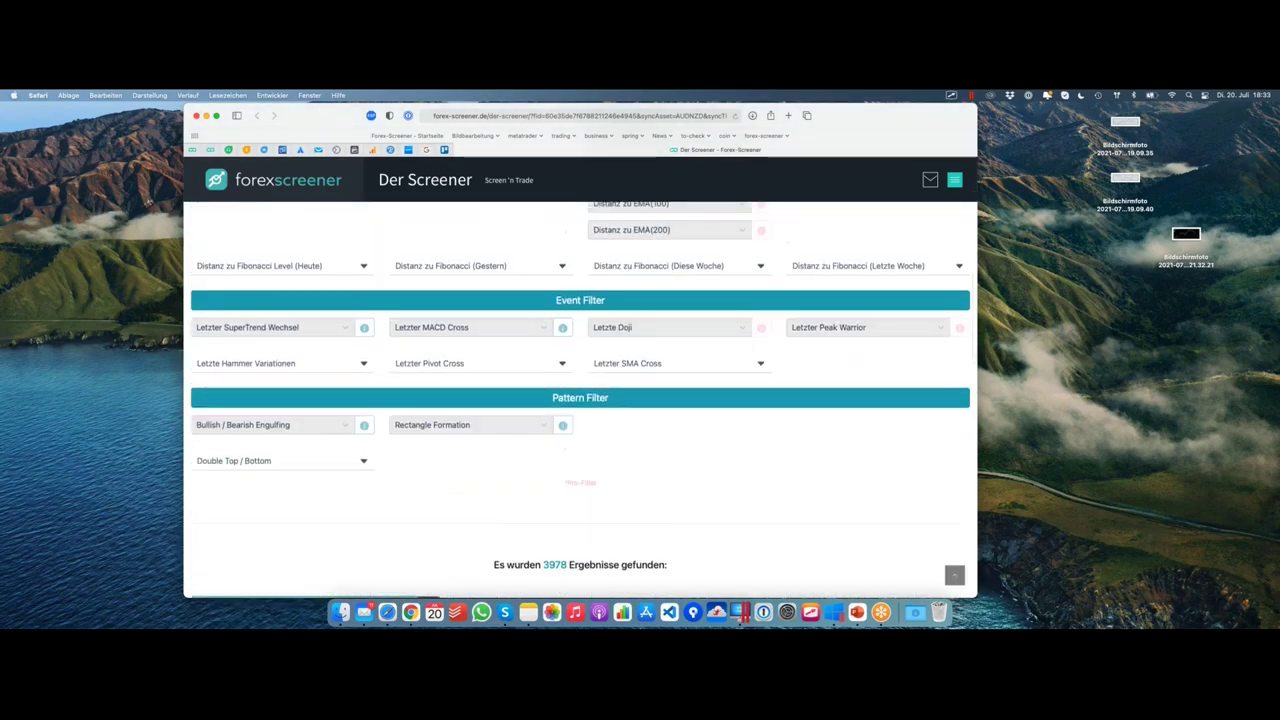
{"action": "scroll", "coordinate": [580, 400], "scroll_direction": "up", "scroll_amount": 1}
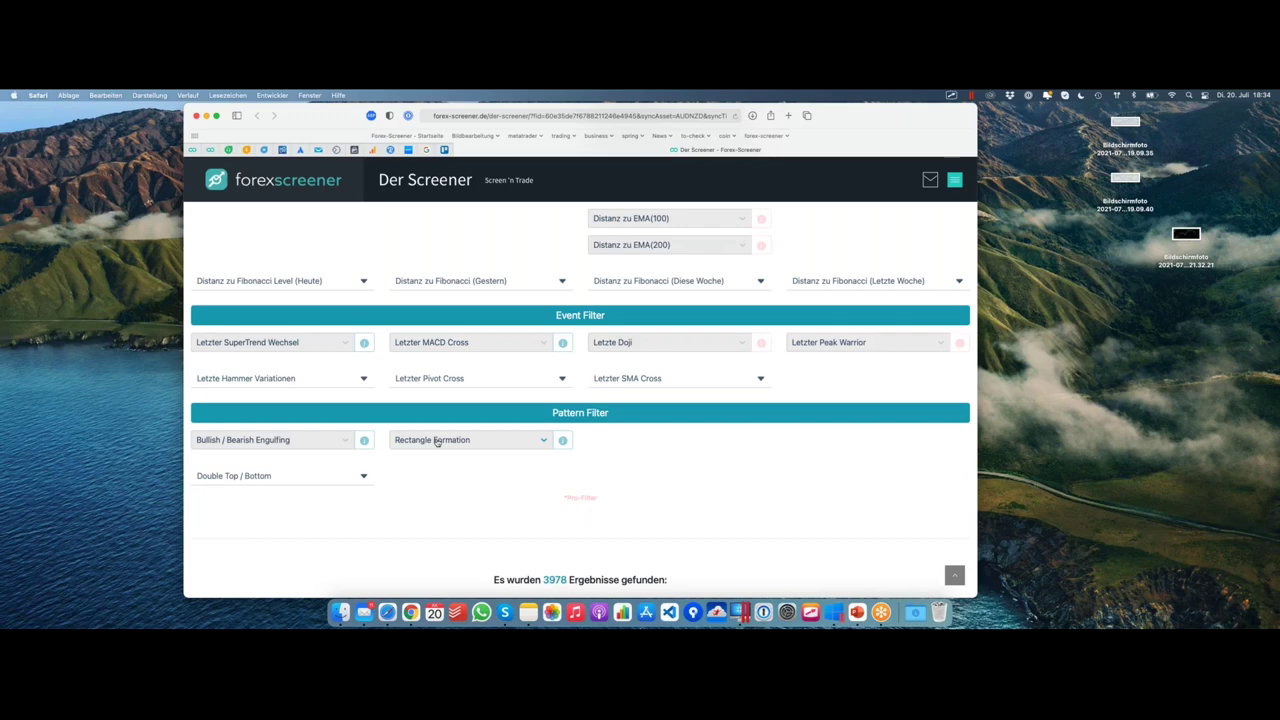
{"action": "left_click", "coordinate": [436, 441]}
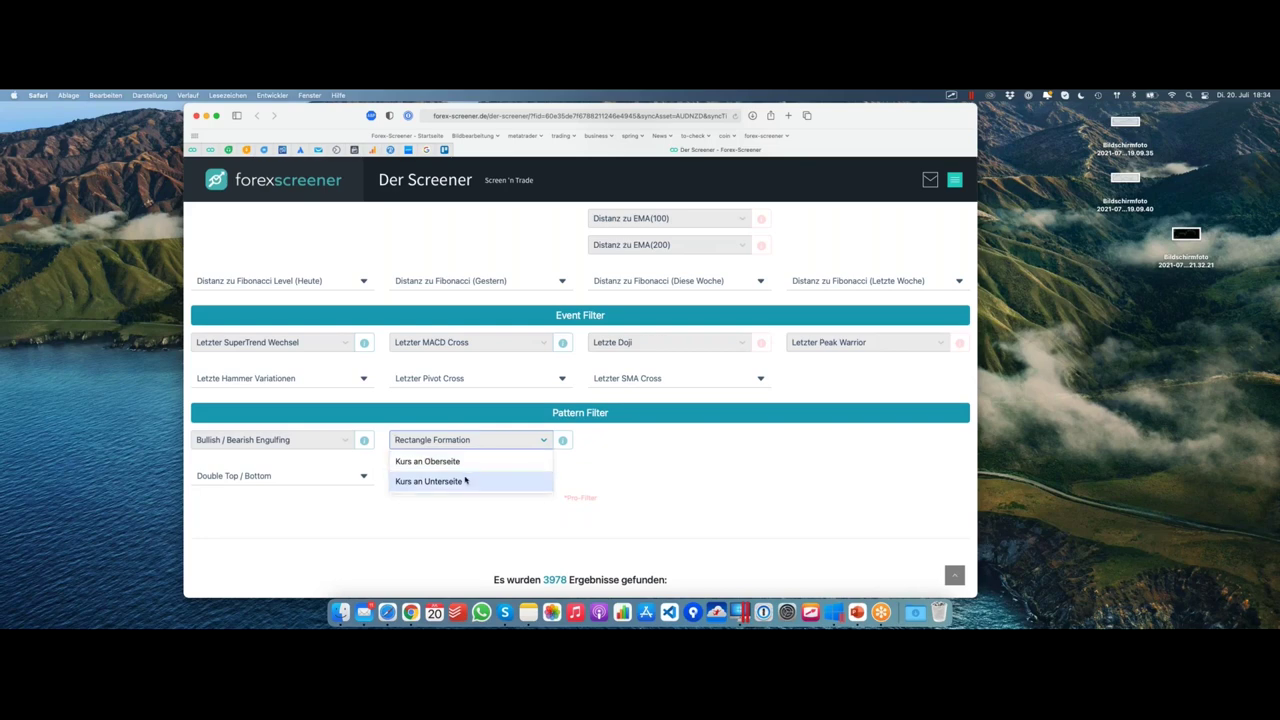
{"action": "left_click", "coordinate": [467, 463]}
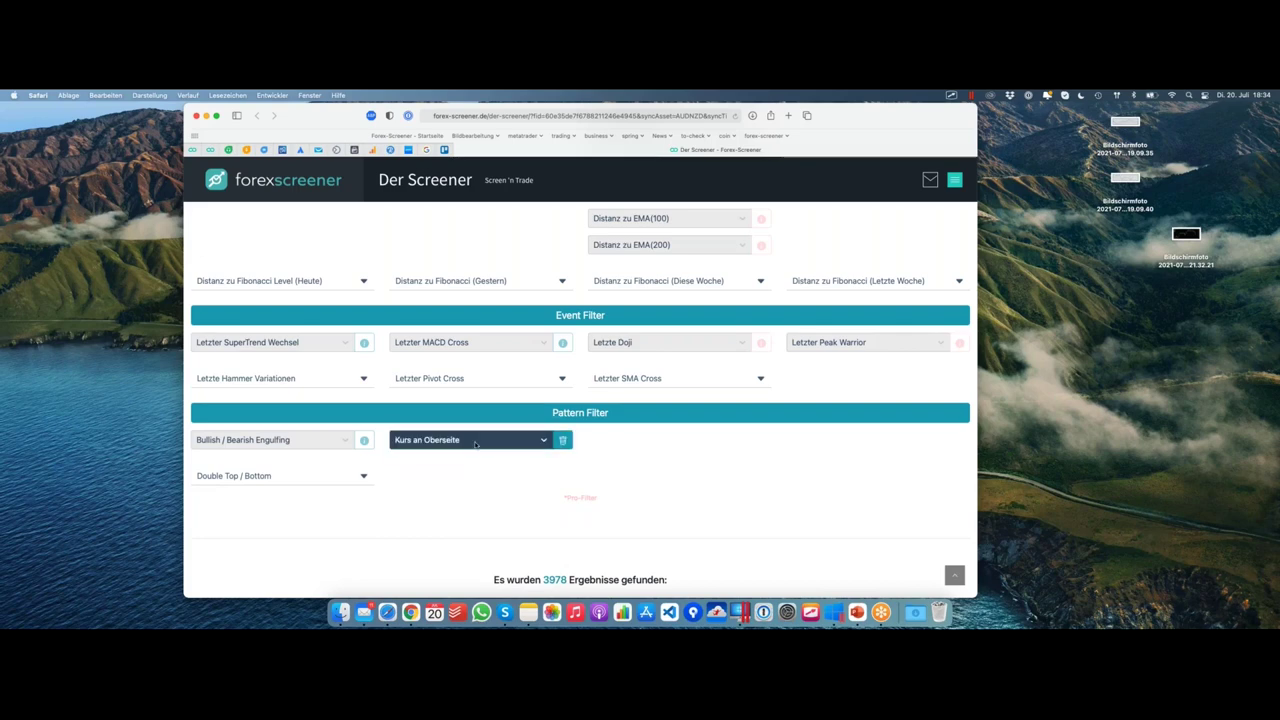
{"action": "scroll", "coordinate": [522, 396], "scroll_direction": "down", "scroll_amount": 1}
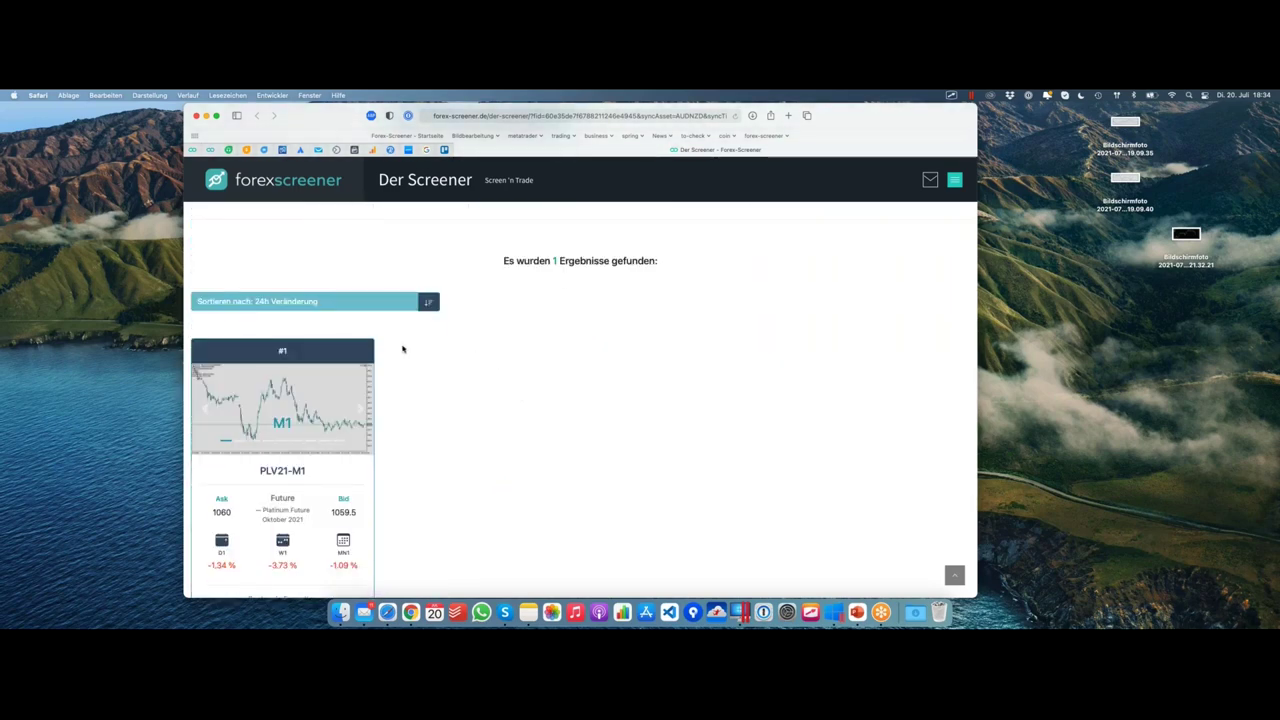
Change the Rectangle Formation filter to "Kurs an Unterseite", check the matches and remove the filter again
{"action": "scroll", "coordinate": [406, 348], "scroll_direction": "up", "scroll_amount": 1}
{"action": "scroll", "coordinate": [406, 348], "scroll_direction": "up", "scroll_amount": 5}
{"action": "left_click", "coordinate": [455, 329]}
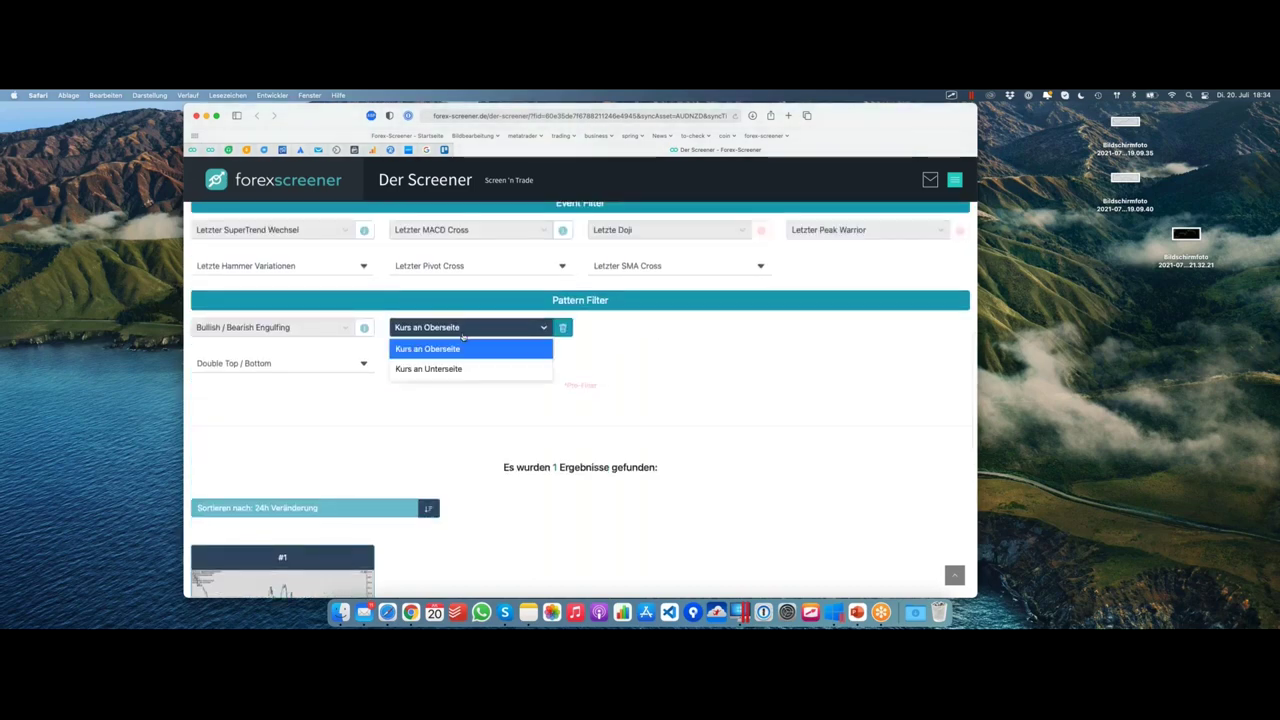
{"action": "left_click", "coordinate": [430, 369]}
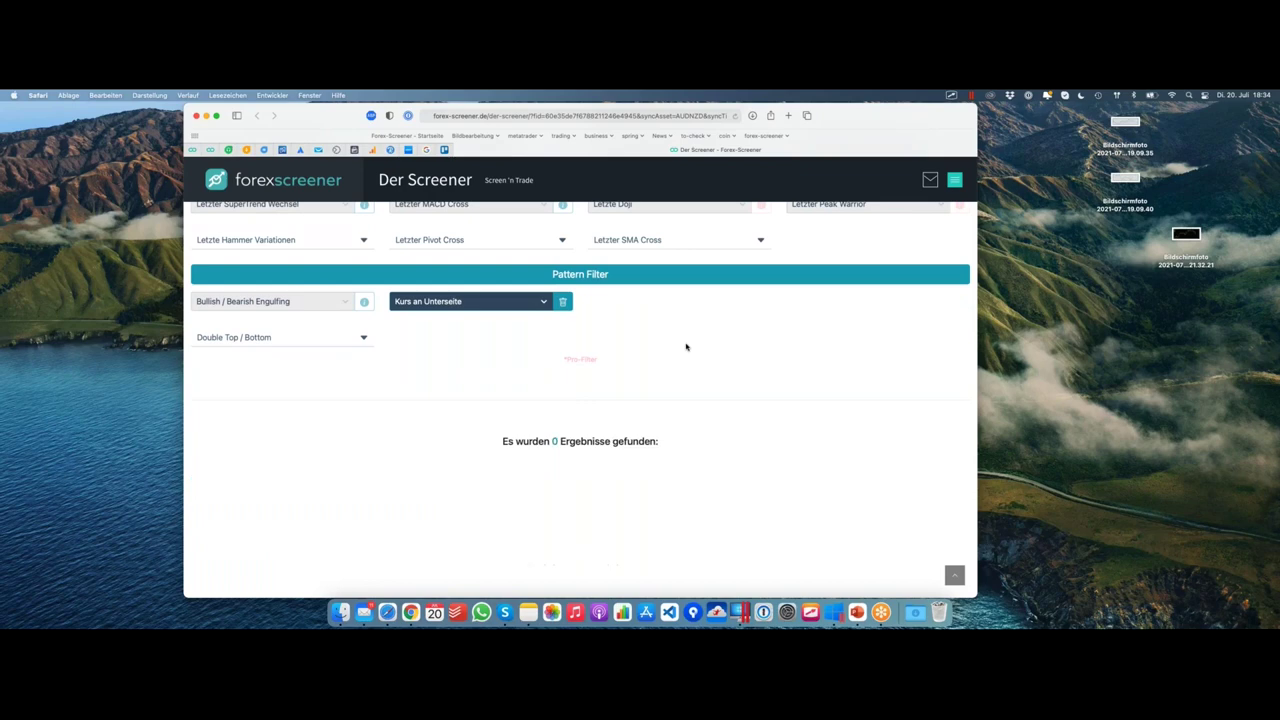
{"action": "scroll", "coordinate": [680, 347], "scroll_direction": "up", "scroll_amount": 1}
{"action": "scroll", "coordinate": [680, 348], "scroll_direction": "up", "scroll_amount": 4}
{"action": "scroll", "coordinate": [680, 348], "scroll_direction": "down", "scroll_amount": 1}
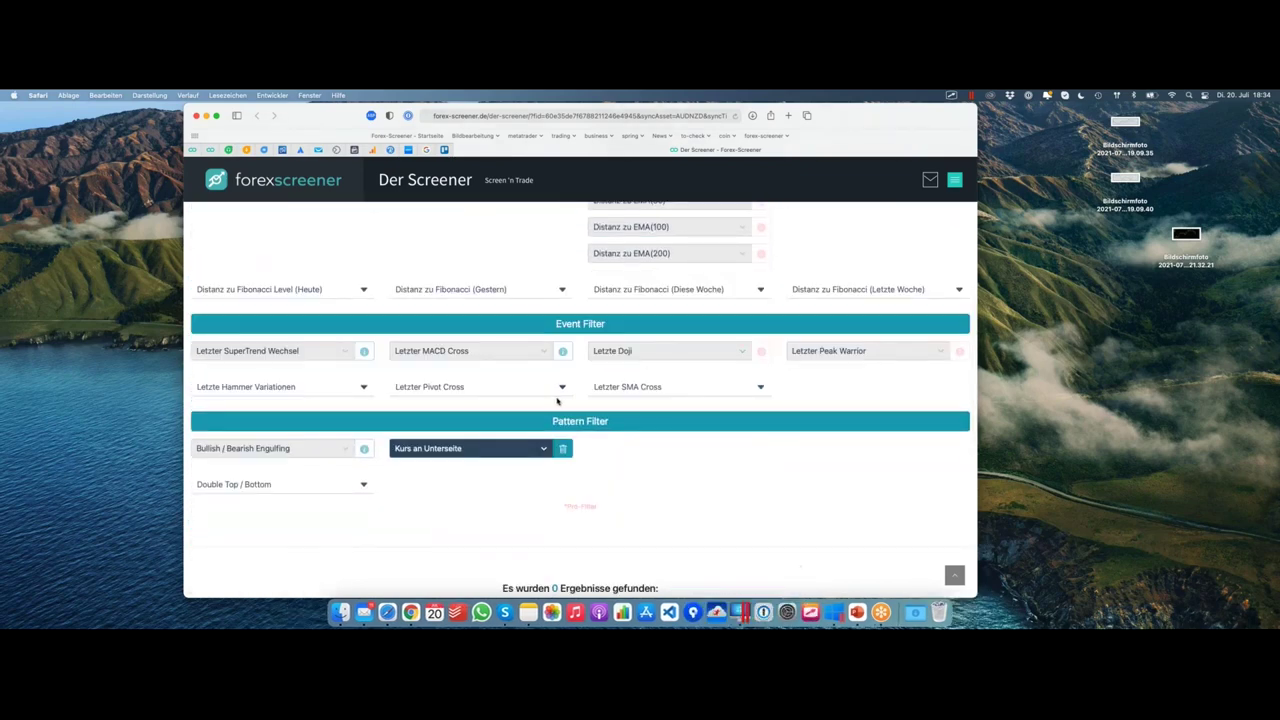
{"action": "left_click", "coordinate": [564, 450]}
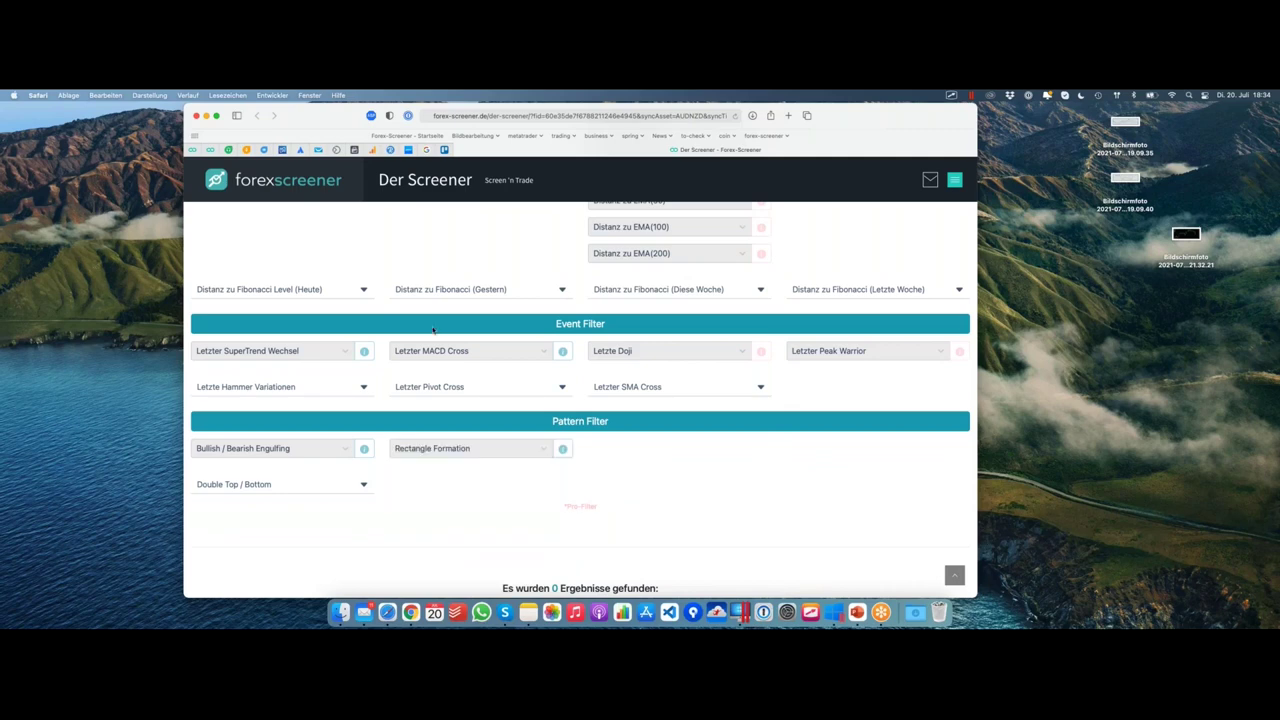
Capture a screenshot of the AUDNZD.SPOT M15 chart and open it enlarged for markup
{"action": "key", "text": "super+shift+5"}
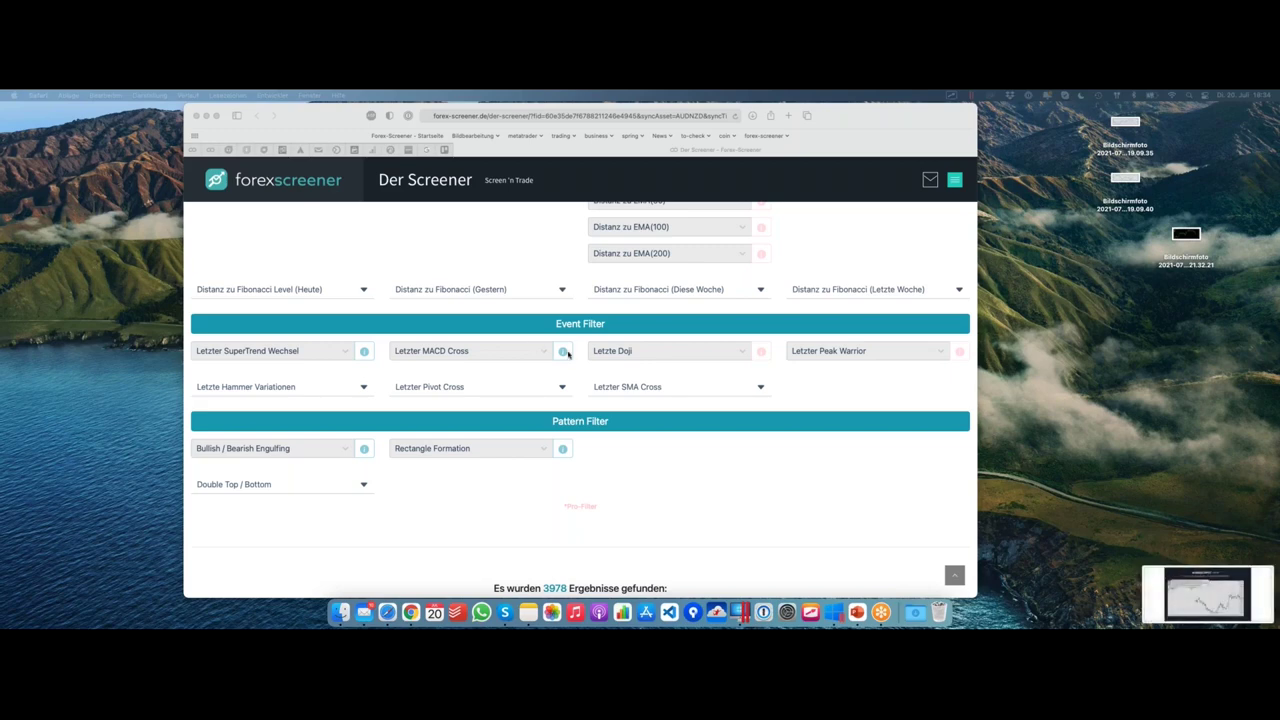
{"action": "left_click", "coordinate": [1206, 588]}
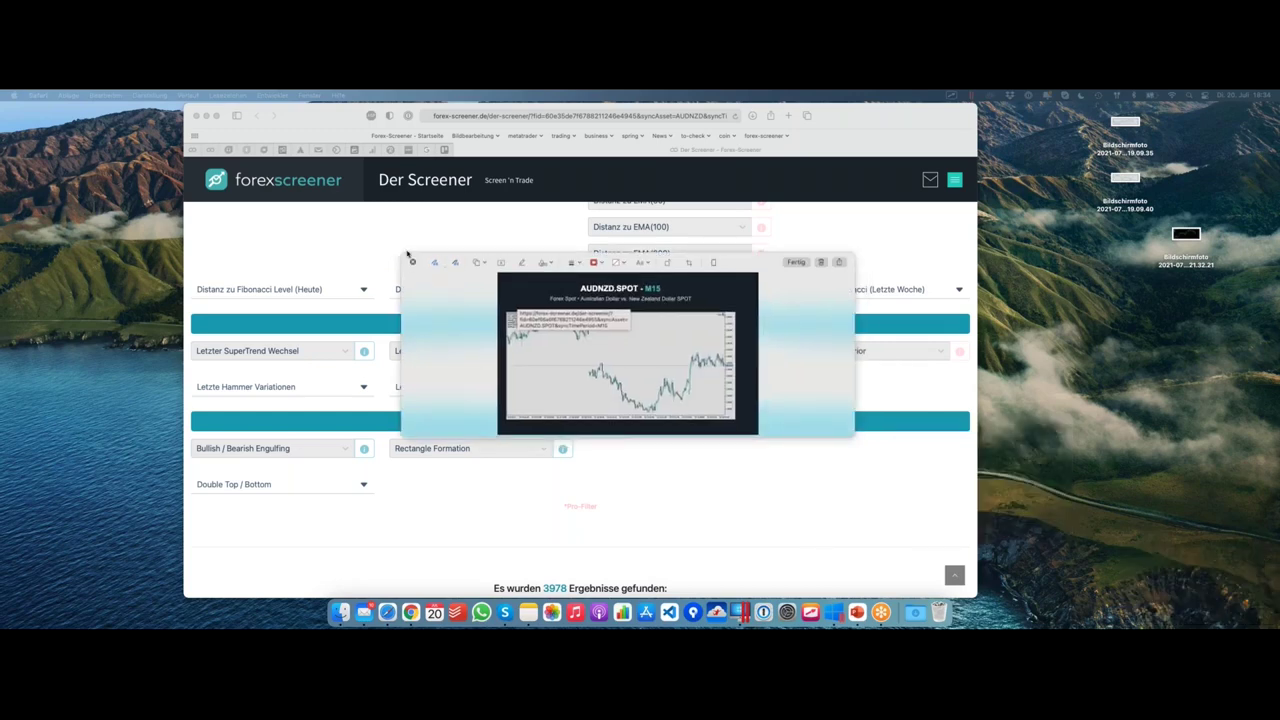
{"action": "double_click", "coordinate": [770, 262]}
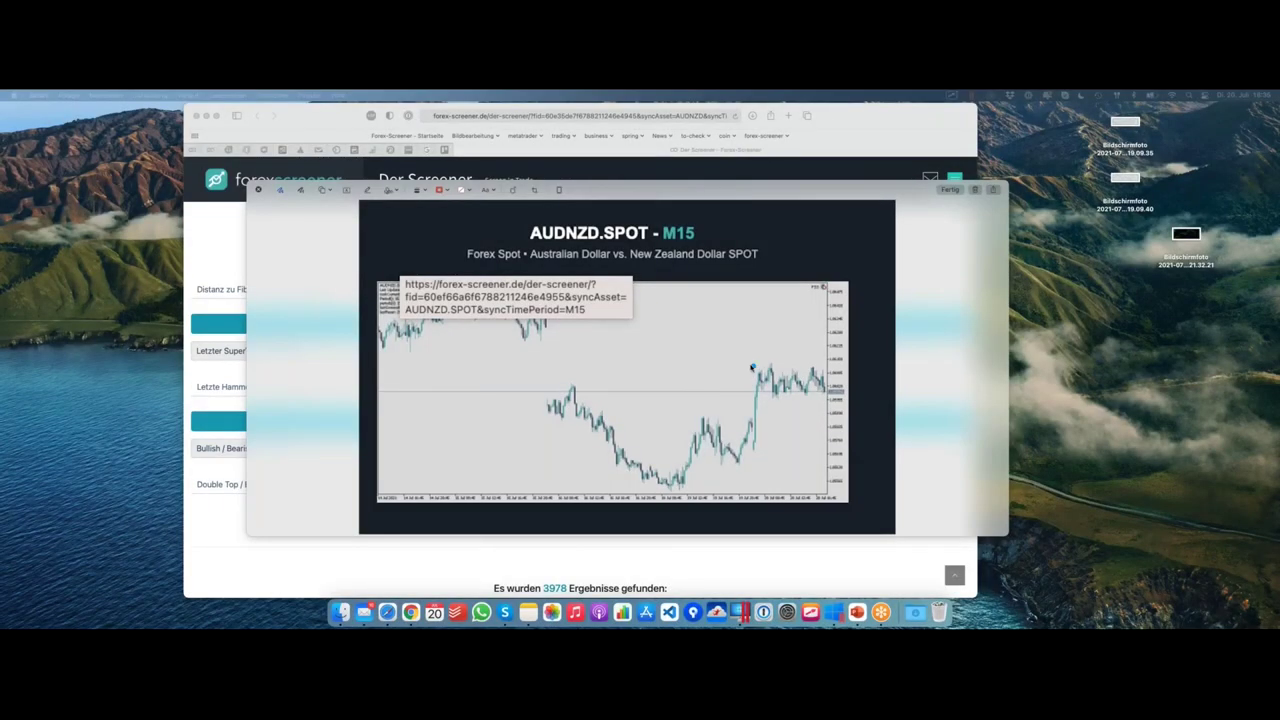
Sketch a box with a zigzag over the sideways range, trace the preceding rise and add upward breakout strokes on the AUDNZD screenshot
{"action": "mouse_move", "coordinate": [752, 365]}
{"action": "left_mouse_down"}
{"action": "mouse_move", "coordinate": [820, 366]}
{"action": "mouse_move", "coordinate": [828, 398]}
{"action": "mouse_move", "coordinate": [754, 398]}
{"action": "mouse_move", "coordinate": [751, 369]}
{"action": "left_mouse_up"}
{"action": "mouse_move", "coordinate": [752, 365]}
{"action": "left_mouse_down"}
{"action": "mouse_move", "coordinate": [830, 366]}
{"action": "mouse_move", "coordinate": [830, 390]}
{"action": "mouse_move", "coordinate": [748, 397]}
{"action": "mouse_move", "coordinate": [752, 362]}
{"action": "left_mouse_up"}
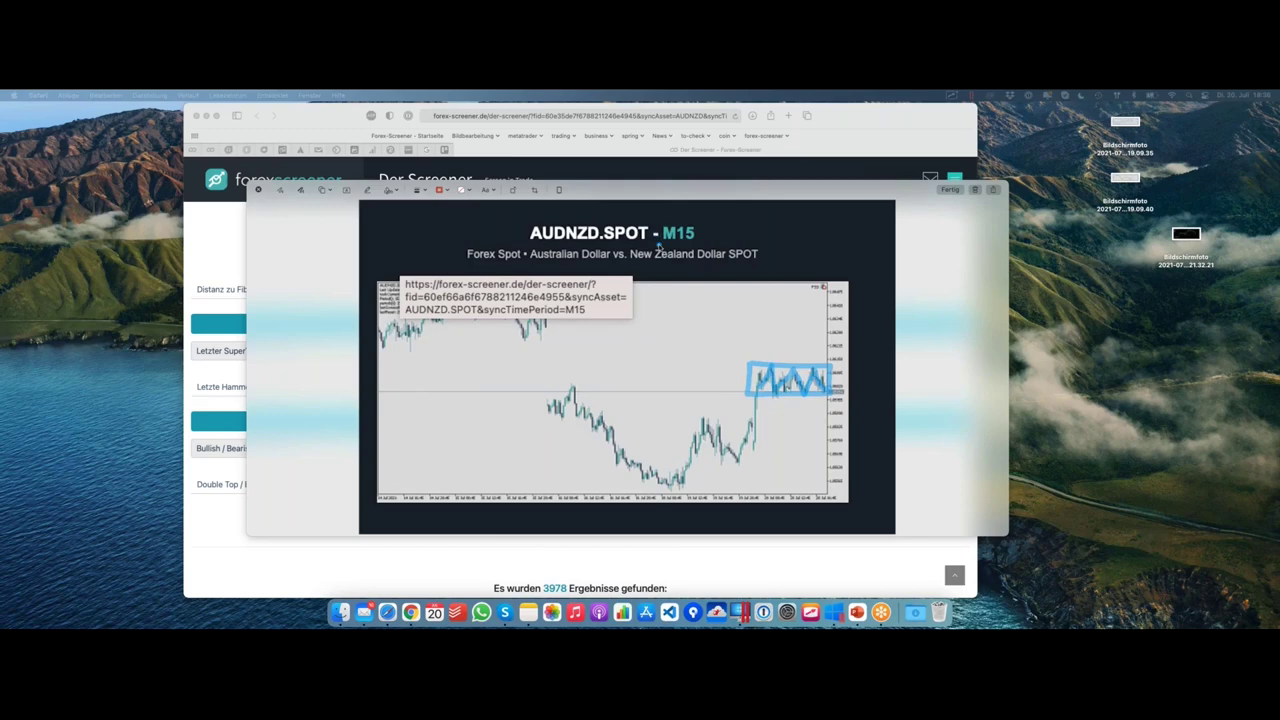
{"action": "mouse_move", "coordinate": [671, 489]}
{"action": "left_mouse_down"}
{"action": "mouse_move", "coordinate": [697, 446]}
{"action": "mouse_move", "coordinate": [727, 468]}
{"action": "mouse_move", "coordinate": [760, 398]}
{"action": "left_mouse_up"}
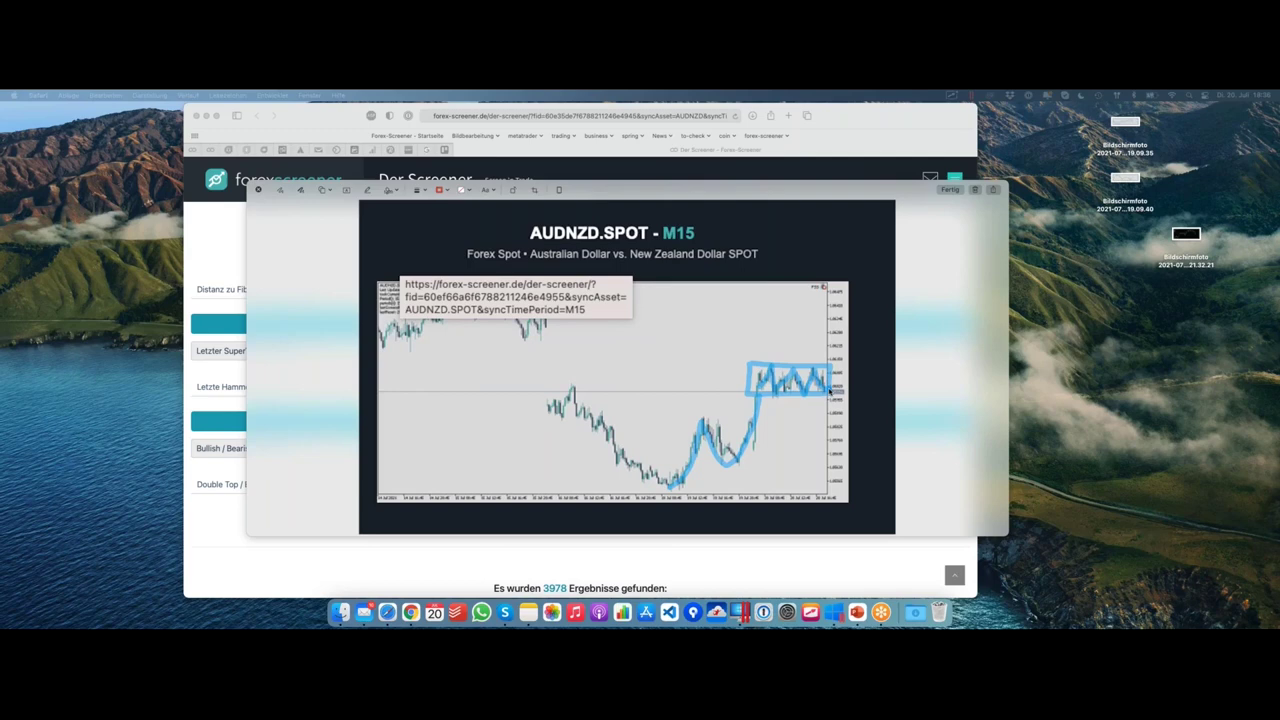
{"action": "mouse_move", "coordinate": [837, 397]}
{"action": "left_mouse_down"}
{"action": "mouse_move", "coordinate": [818, 394]}
{"action": "mouse_move", "coordinate": [840, 394]}
{"action": "left_mouse_up"}
{"action": "left_click_drag", "start_coordinate": [838, 377], "coordinate": [852, 340]}
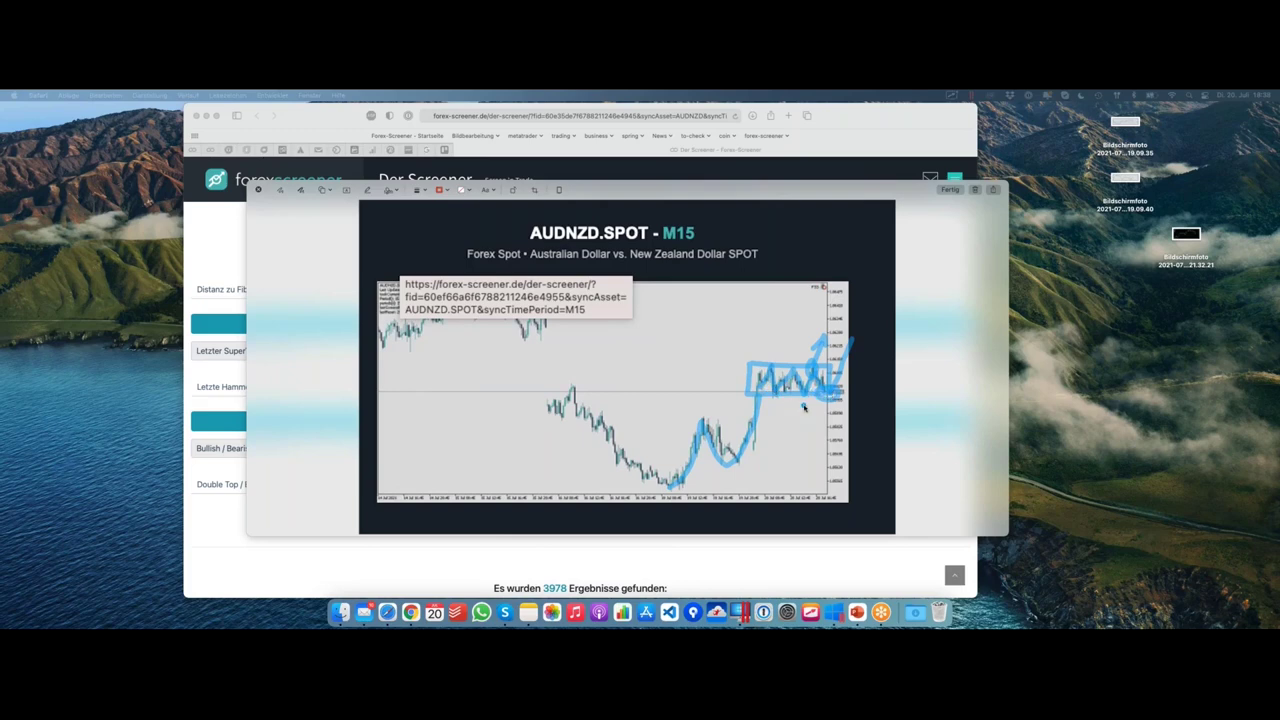
Underline the boxed range, draw a horizontal line from the lows before the gap to the breakout strokes, and close the screenshot
{"action": "left_click_drag", "start_coordinate": [771, 406], "coordinate": [829, 407]}
{"action": "left_click", "coordinate": [543, 344]}
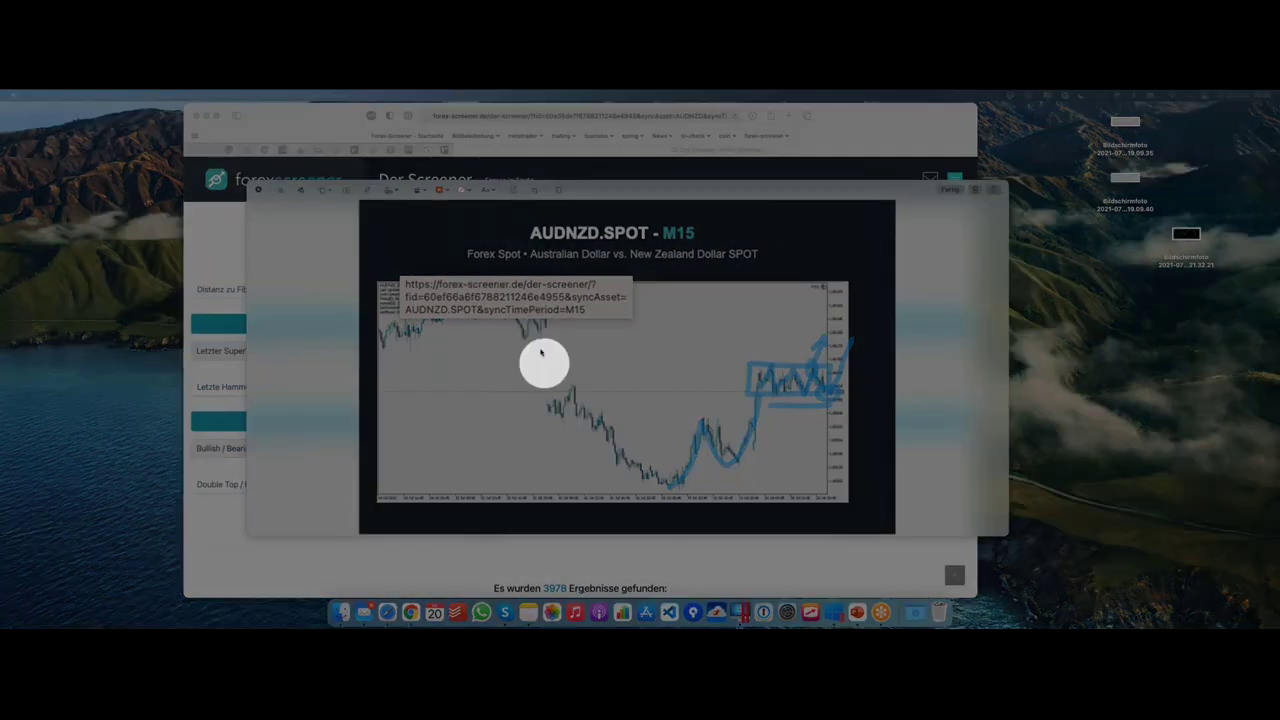
{"action": "left_click_drag", "start_coordinate": [521, 341], "coordinate": [846, 336]}
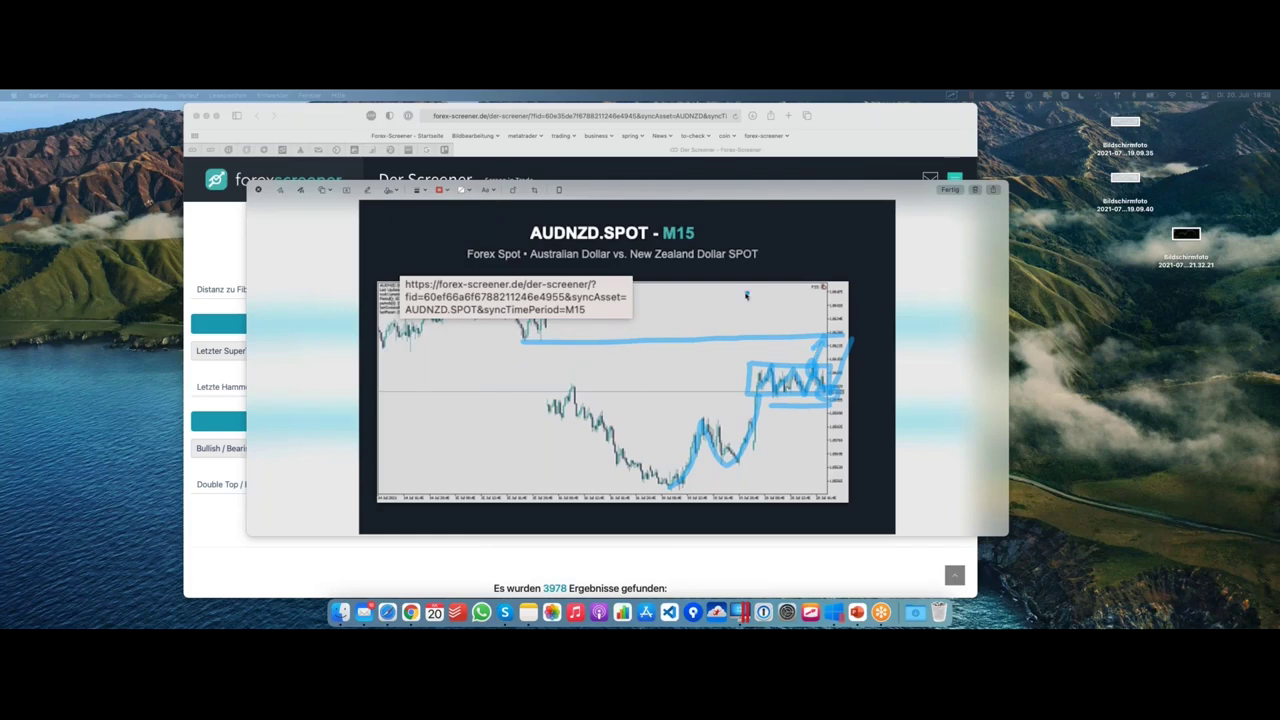
{"action": "left_click", "coordinate": [257, 190]}
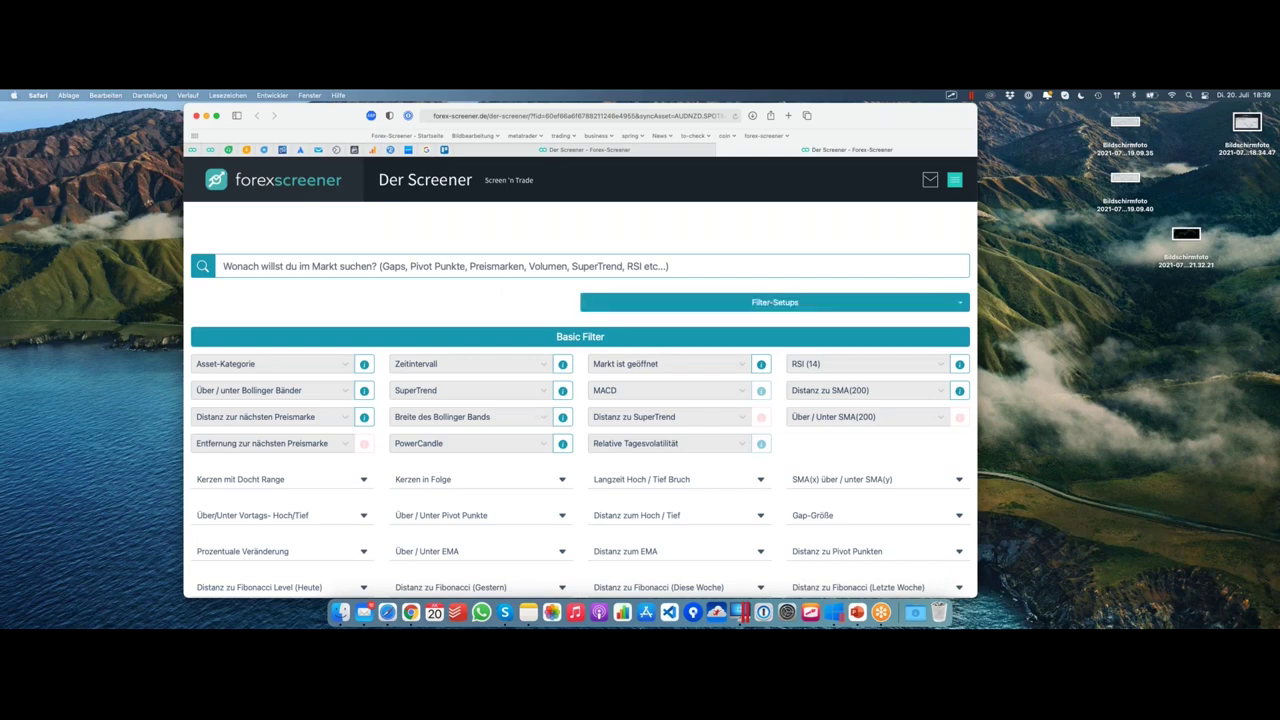
Switch to MetaTrader and draw a rectangle around the latest sideways range in the AUDNZD.SPOT M15 chart
{"action": "key", "text": "ctrl+Right"}
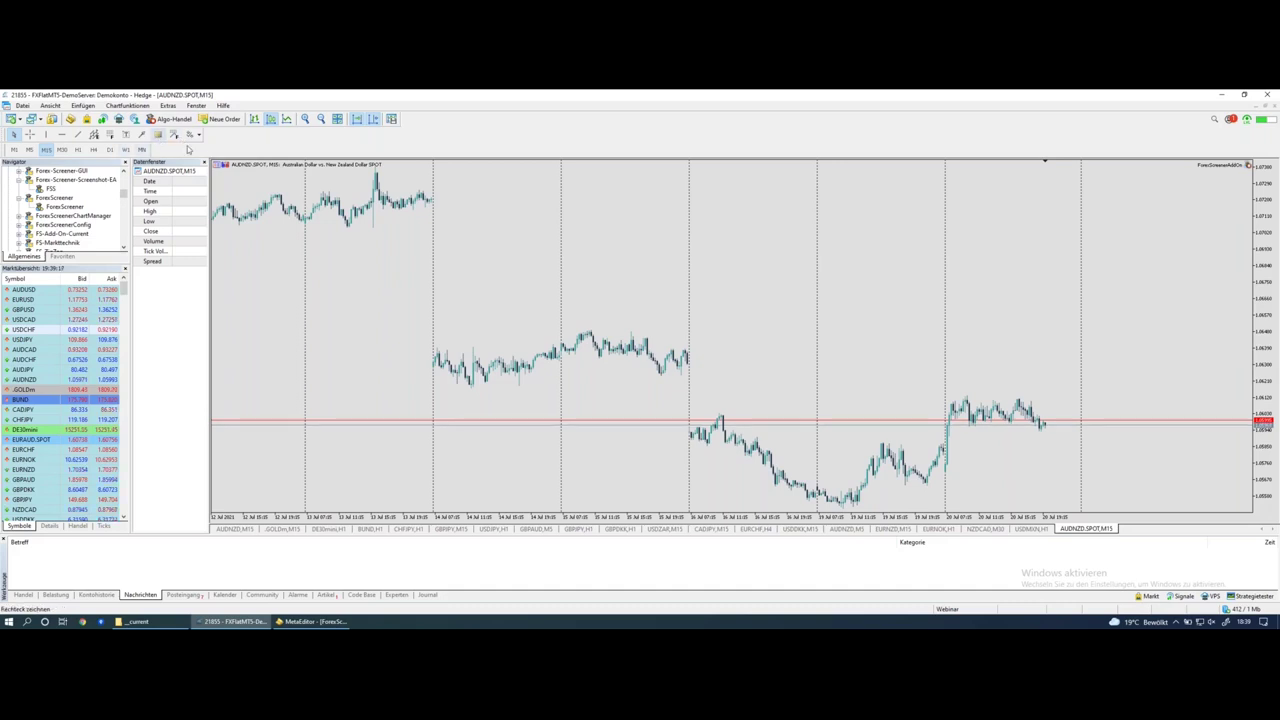
{"action": "mouse_move", "coordinate": [942, 396]}
{"action": "left_mouse_down"}
{"action": "mouse_move", "coordinate": [1043, 404]}
{"action": "mouse_move", "coordinate": [1059, 427]}
{"action": "left_mouse_up"}
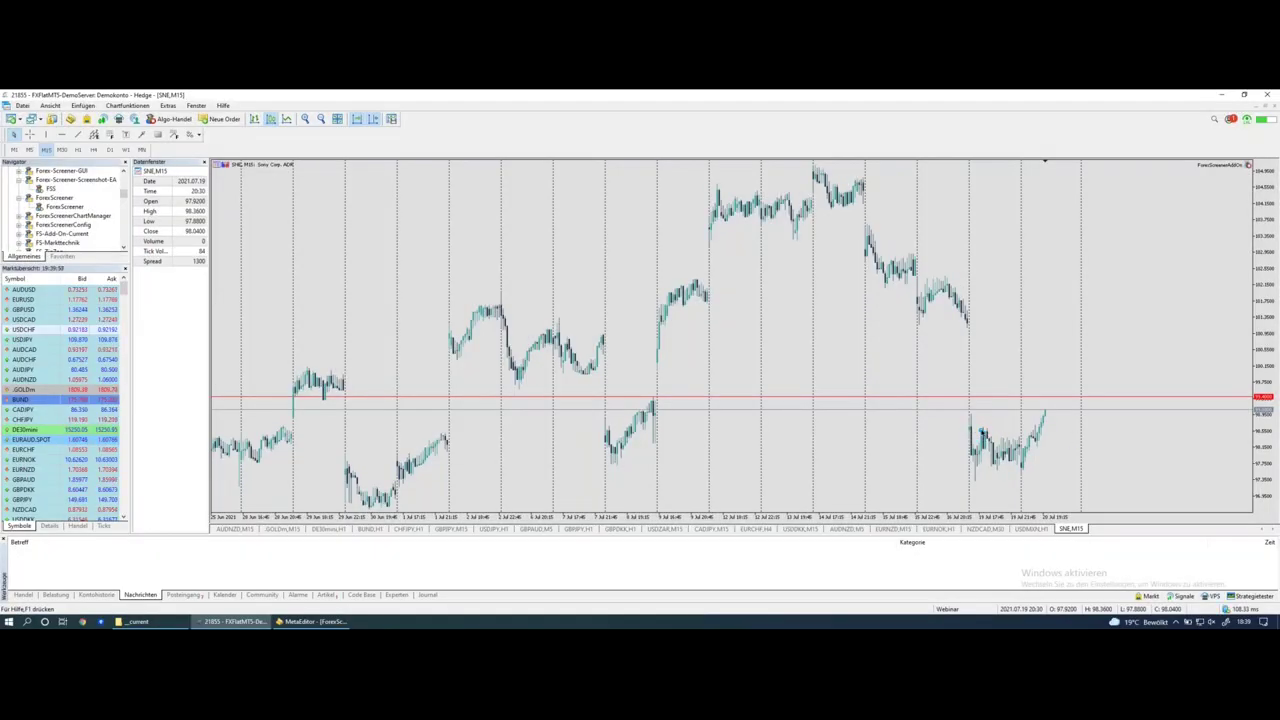
Draw a rectangle around the latest sideways range in the SNE M15 chart, adjust its lower-right corner, and delete the rectangle
{"action": "left_click", "coordinate": [158, 135]}
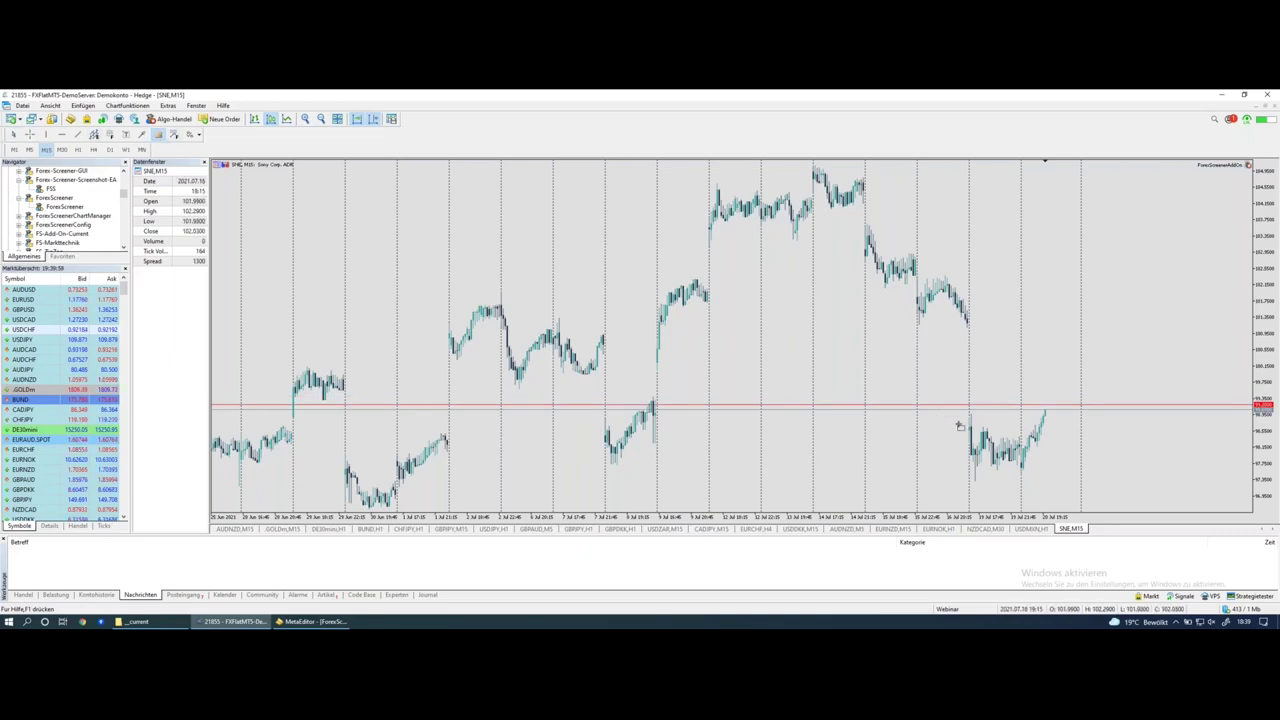
{"action": "left_click_drag", "start_coordinate": [967, 429], "coordinate": [1032, 468]}
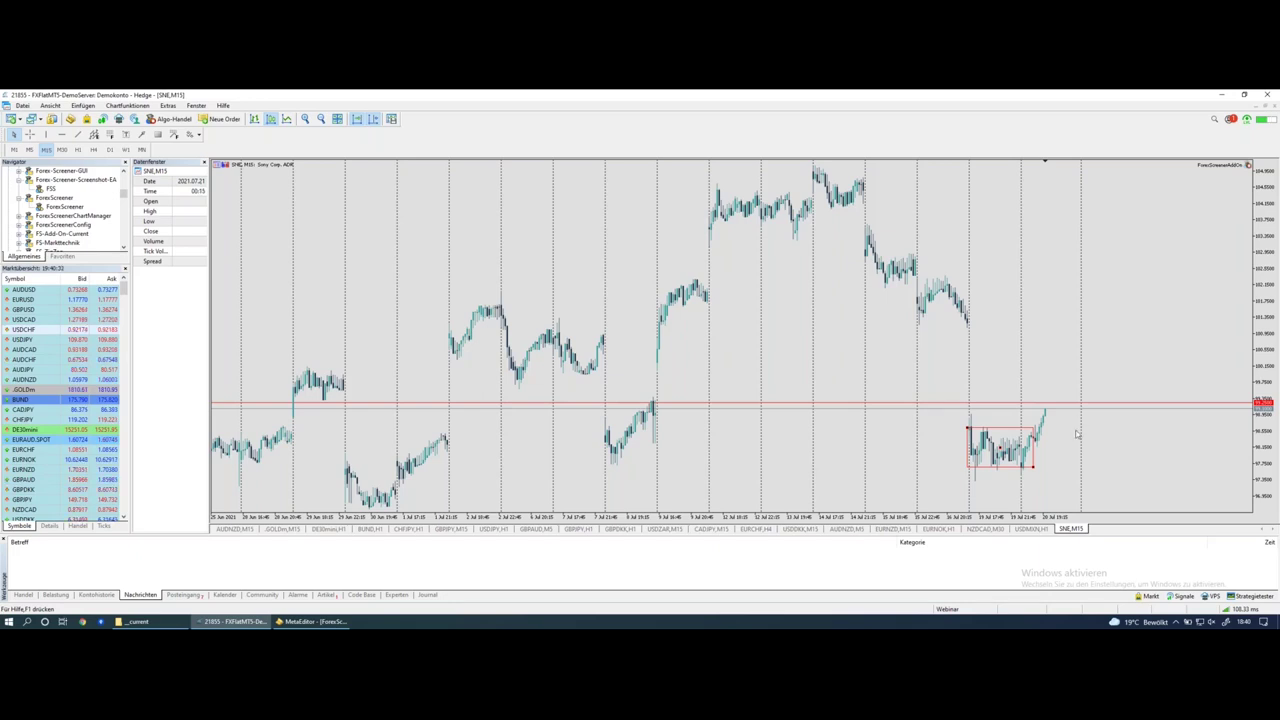
{"action": "mouse_move", "coordinate": [1033, 466]}
{"action": "left_mouse_down"}
{"action": "mouse_move", "coordinate": [1184, 468]}
{"action": "mouse_move", "coordinate": [1030, 470]}
{"action": "left_mouse_up"}
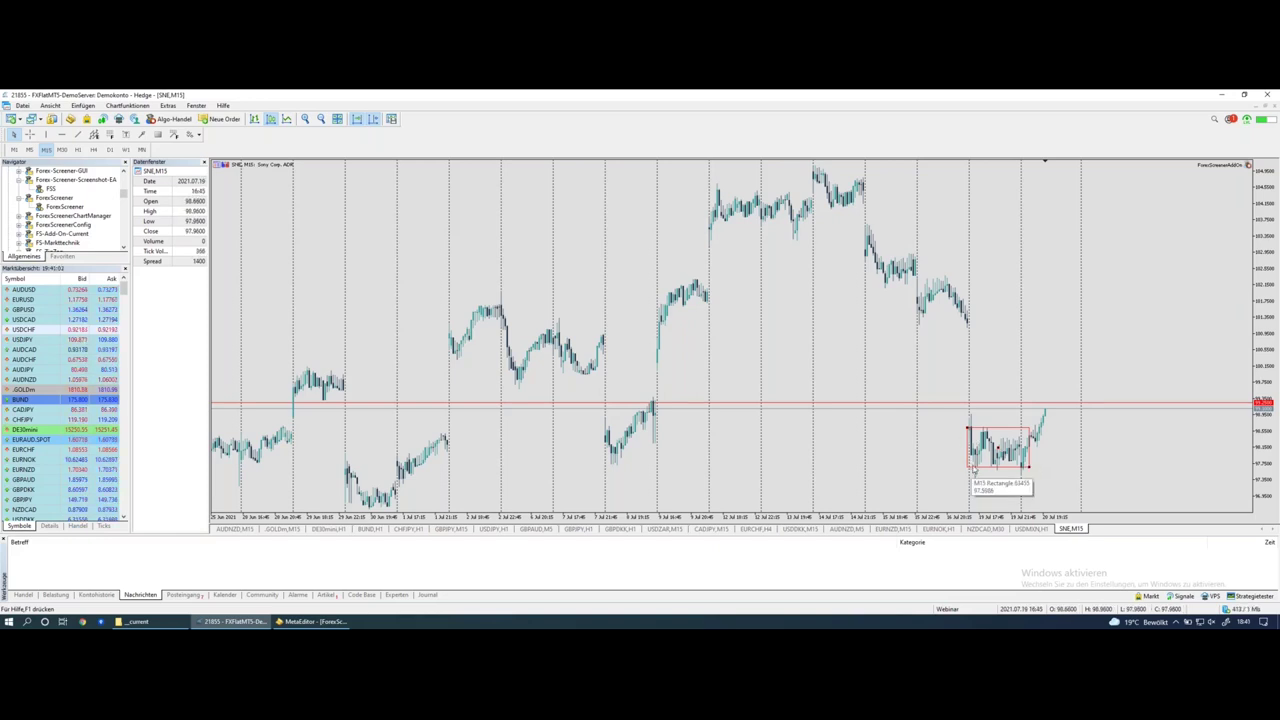
{"action": "mouse_move", "coordinate": [995, 467]}
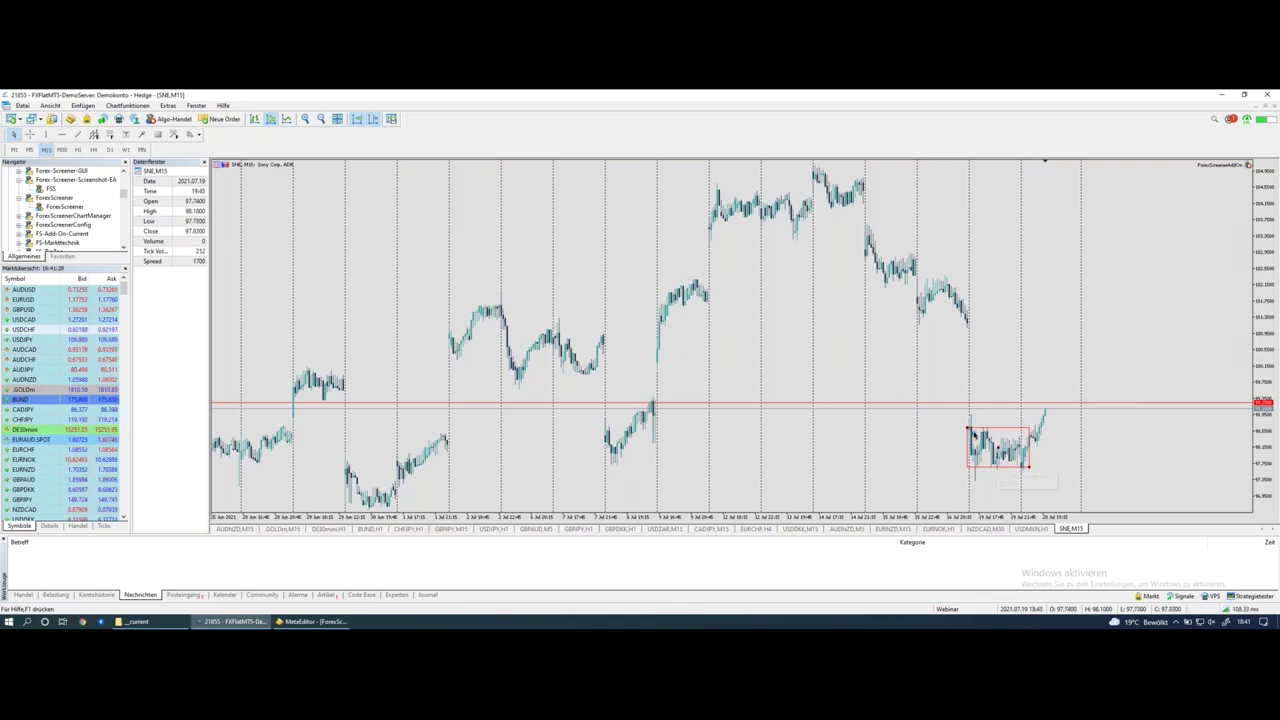
{"action": "mouse_move", "coordinate": [969, 431]}
{"action": "left_mouse_down"}
{"action": "mouse_move", "coordinate": [986, 464]}
{"action": "mouse_move", "coordinate": [1048, 433]}
{"action": "mouse_move", "coordinate": [1149, 461]}
{"action": "left_mouse_up"}
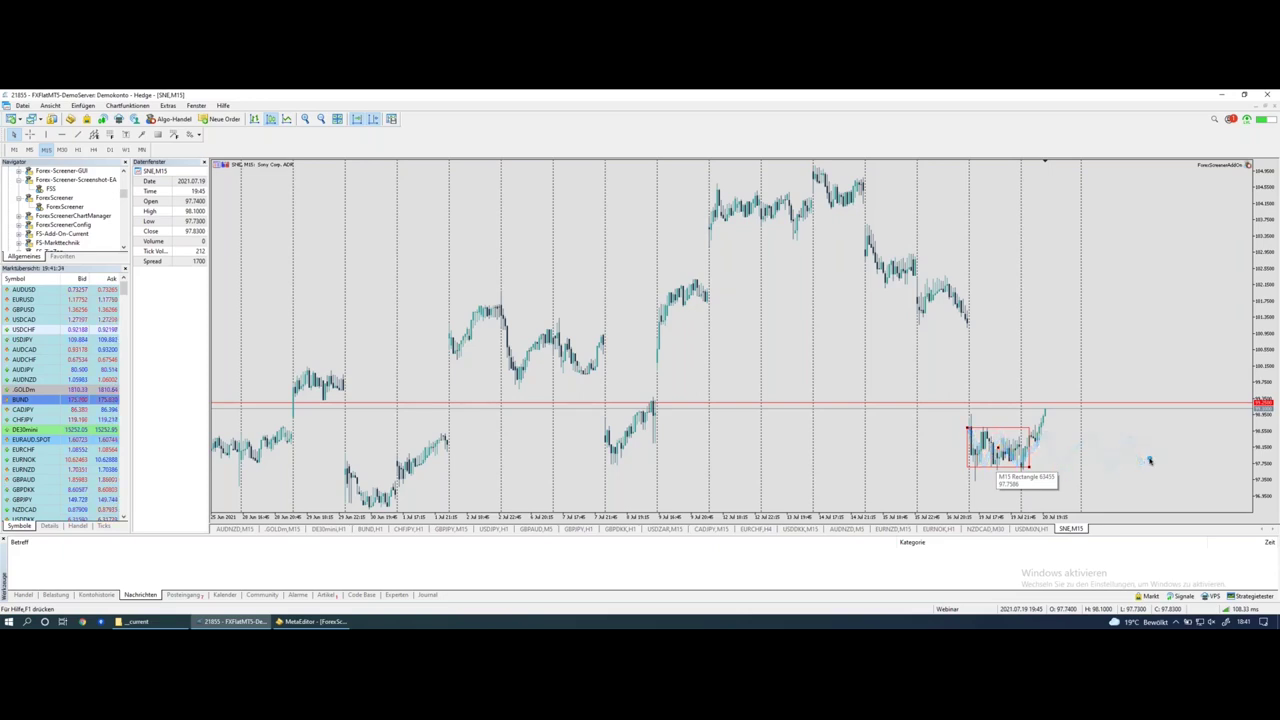
{"action": "right_click", "coordinate": [1030, 468]}
{"action": "left_click", "coordinate": [1056, 498]}
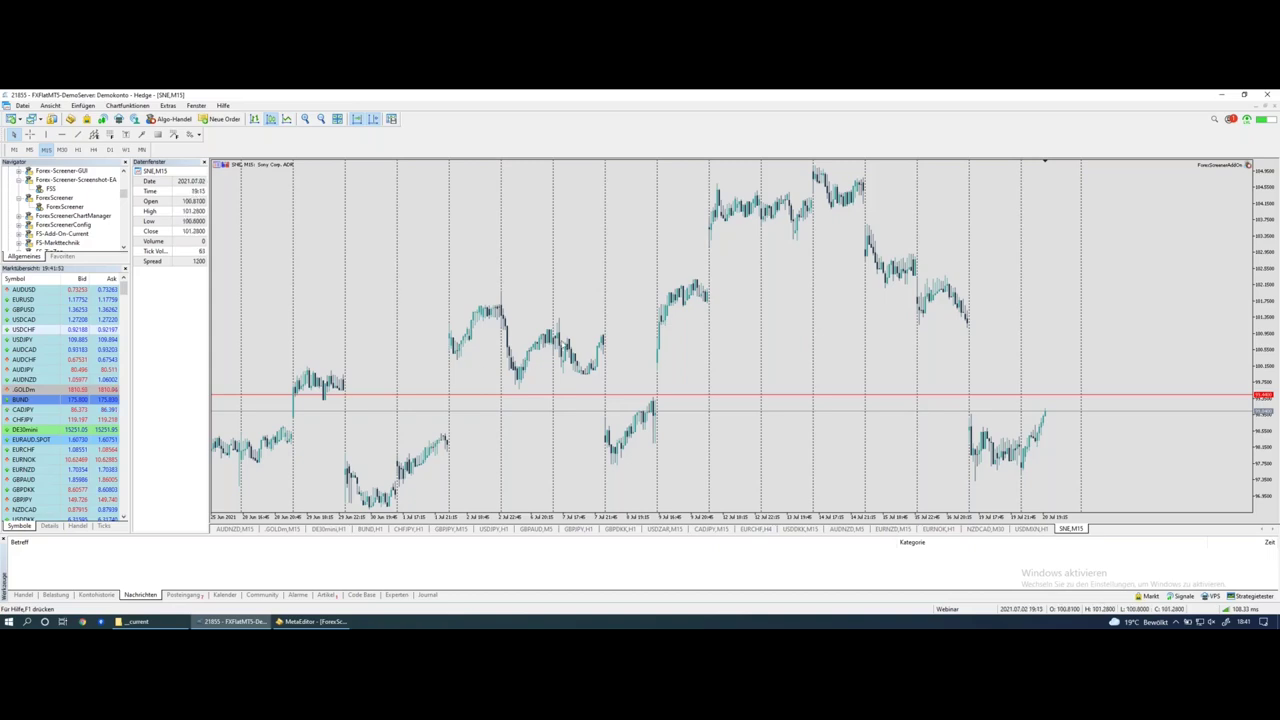
Switch to the forexscreener site in Safari and open the FS Add-on page in a new tab, viewing it down to the video
{"action": "key", "text": "ctrl+Left"}
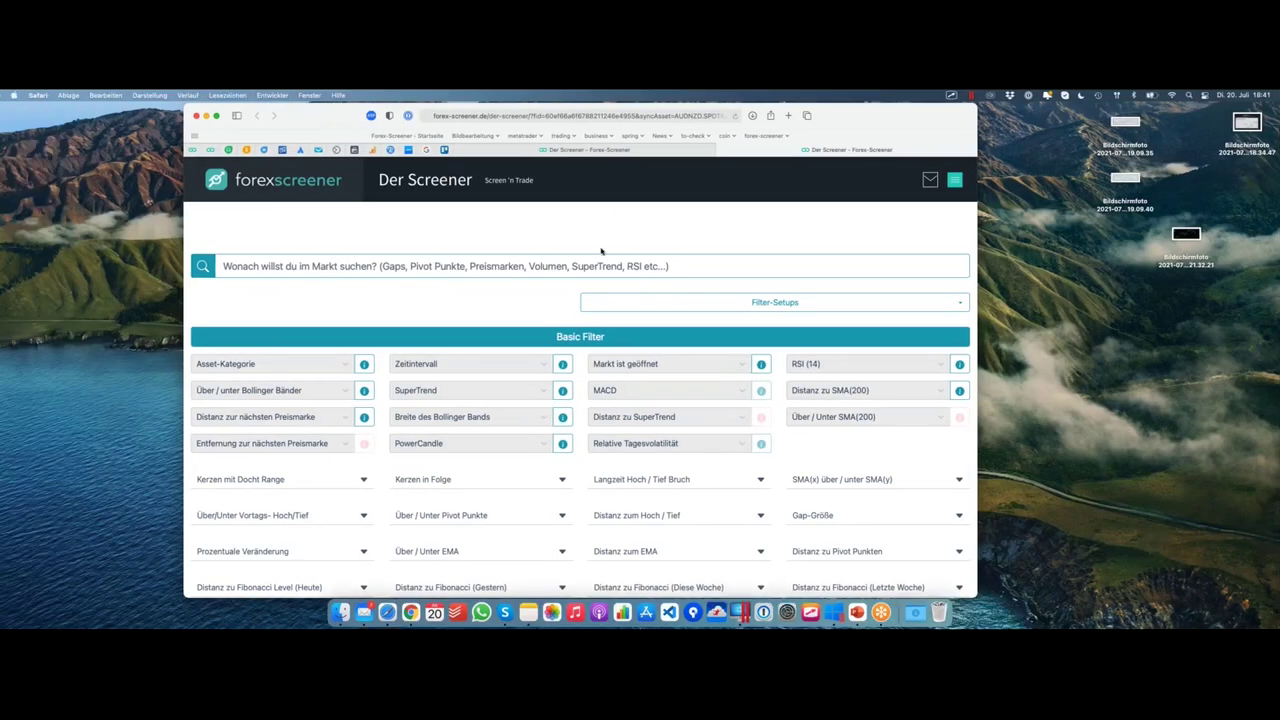
{"action": "left_click", "coordinate": [962, 180]}
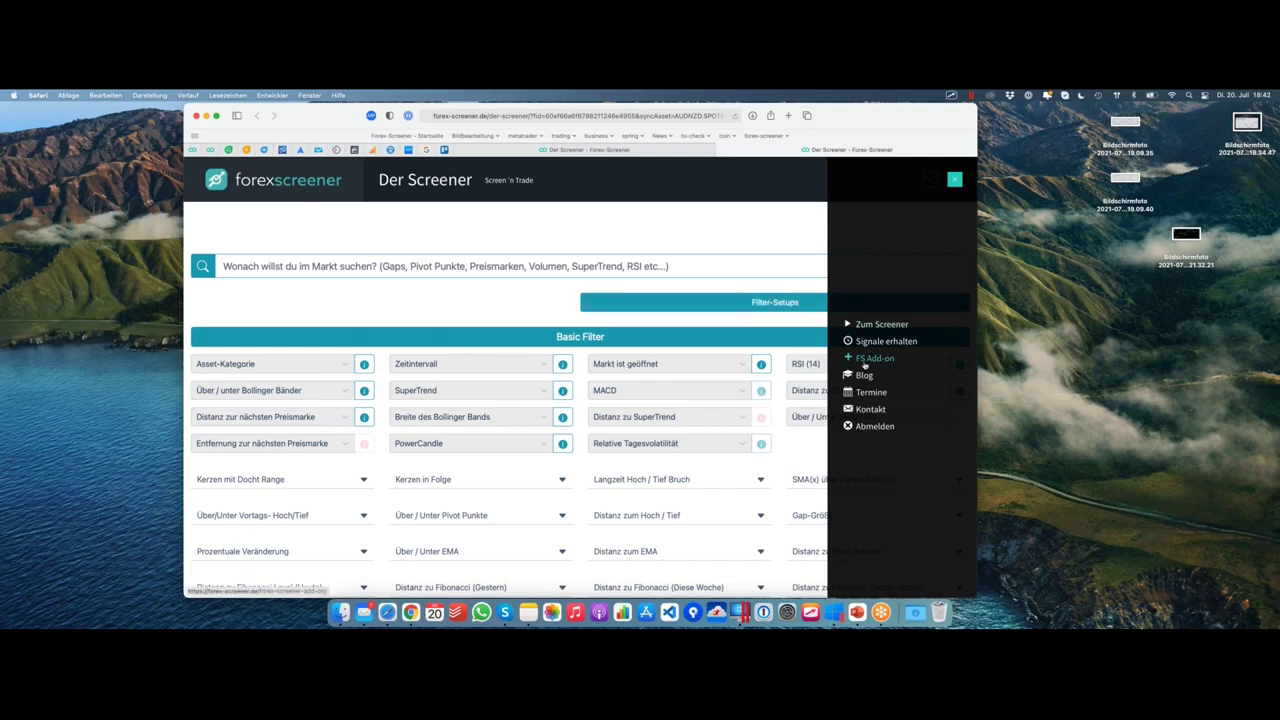
{"action": "key", "text": "super"}
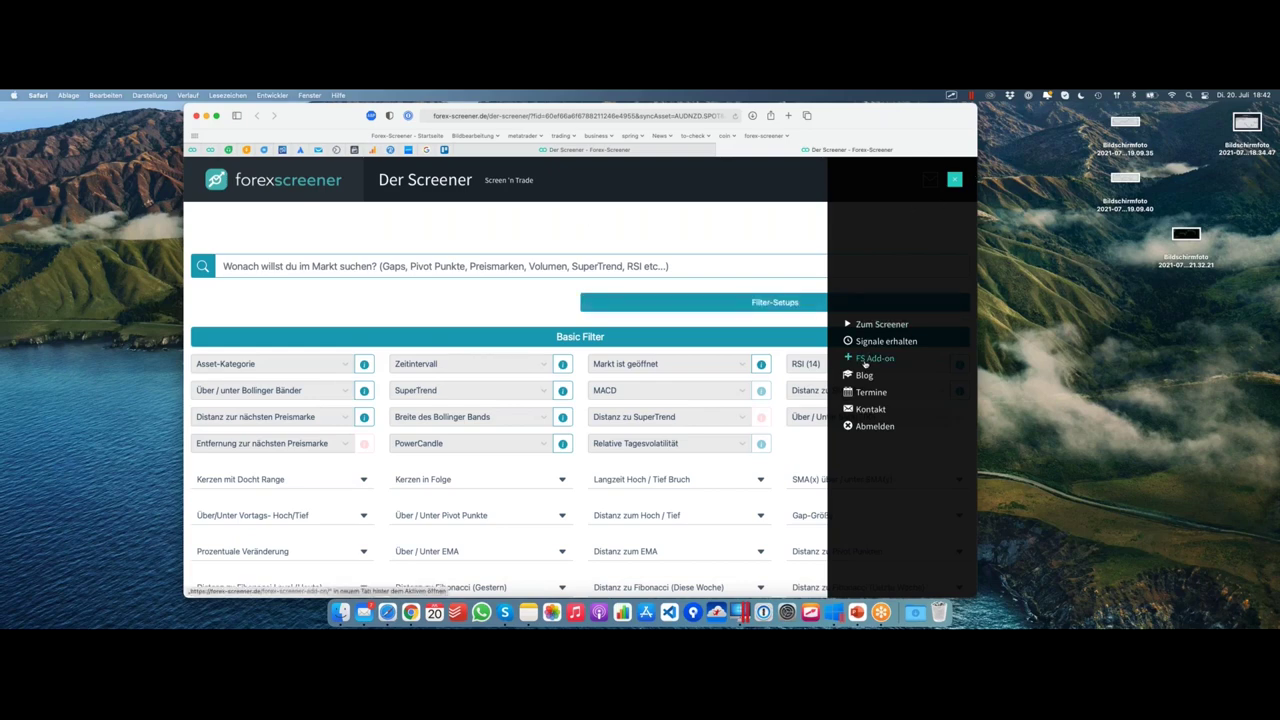
{"action": "left_click", "coordinate": [869, 358], "text": "super"}
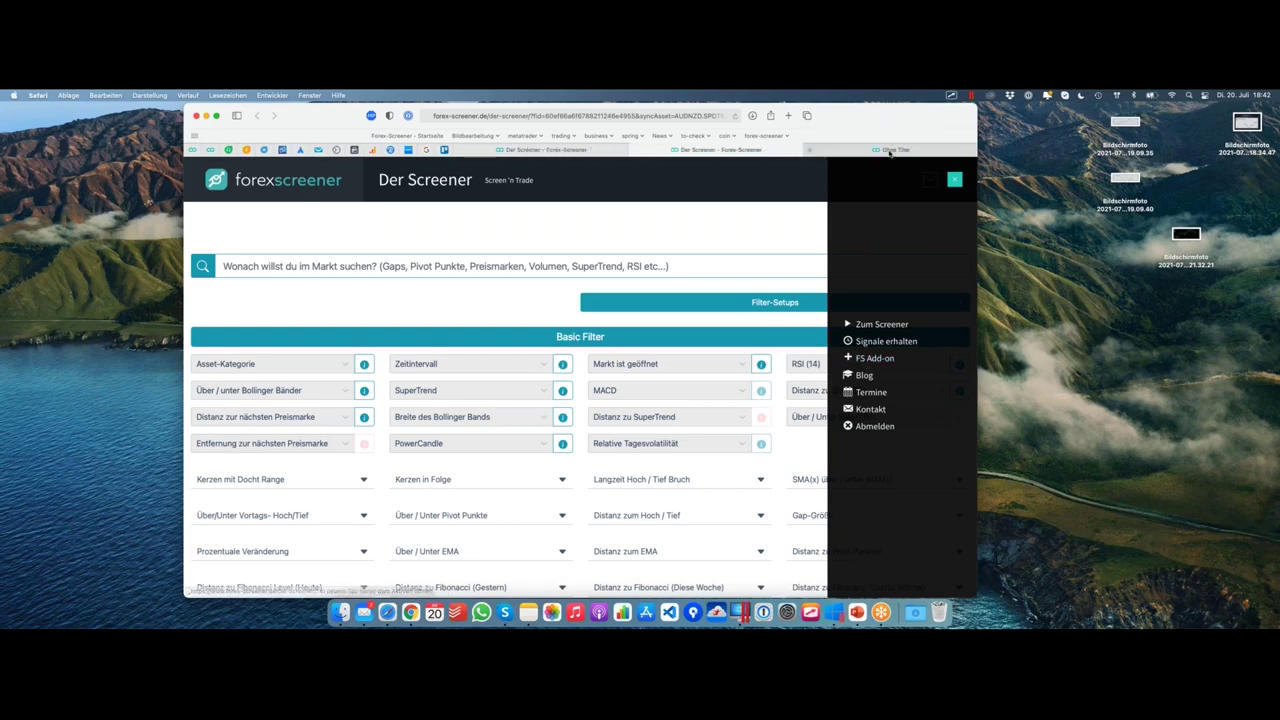
{"action": "key", "text": "ctrl+Tab"}
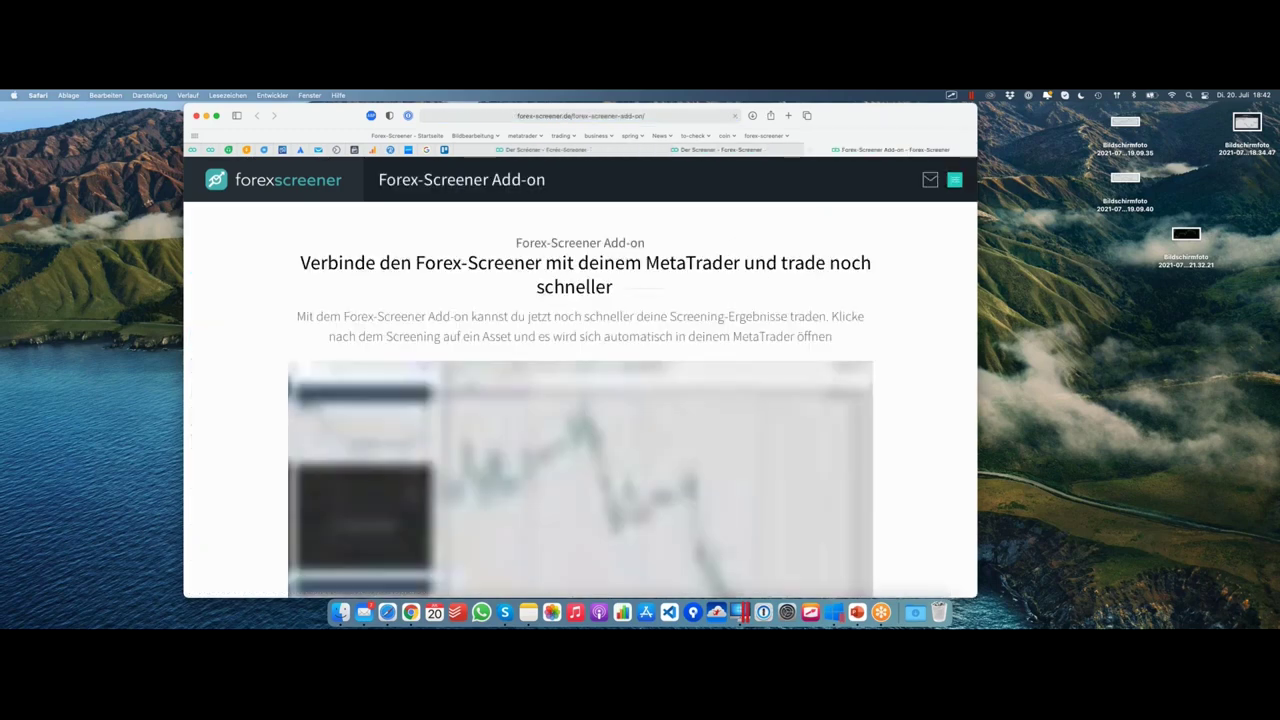
{"action": "scroll", "coordinate": [794, 366], "scroll_direction": "down", "scroll_amount": 2}
{"action": "scroll", "coordinate": [796, 289], "scroll_direction": "down", "scroll_amount": 3}
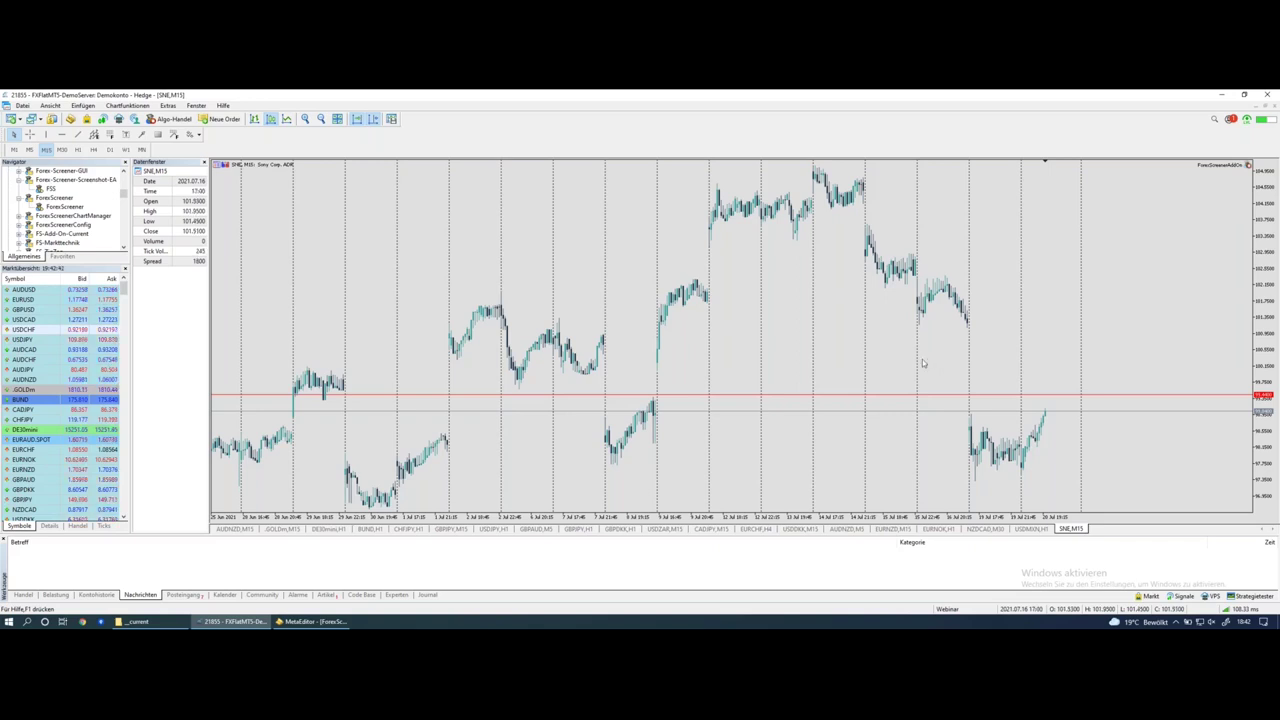
Return to the Der Screener page in Safari, clear the Rectangle Formation filter and close the site menu
{"action": "key", "text": "ctrl+Left"}
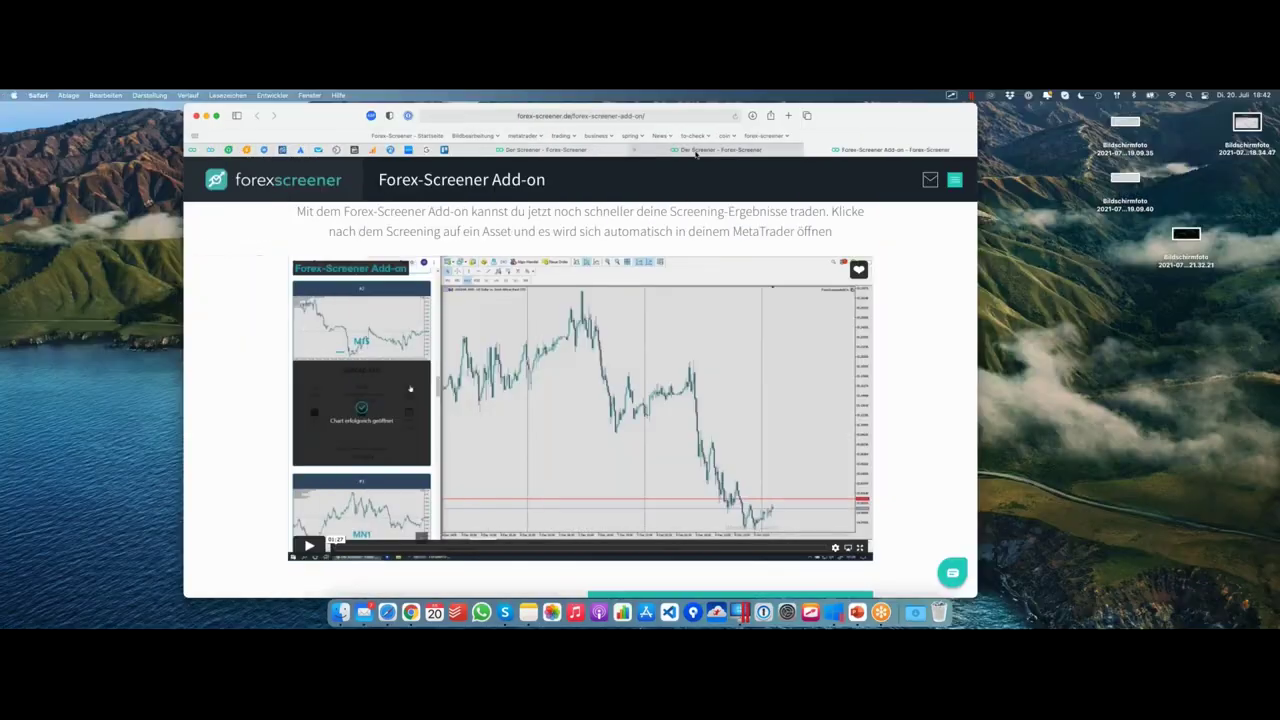
{"action": "left_click", "coordinate": [560, 150]}
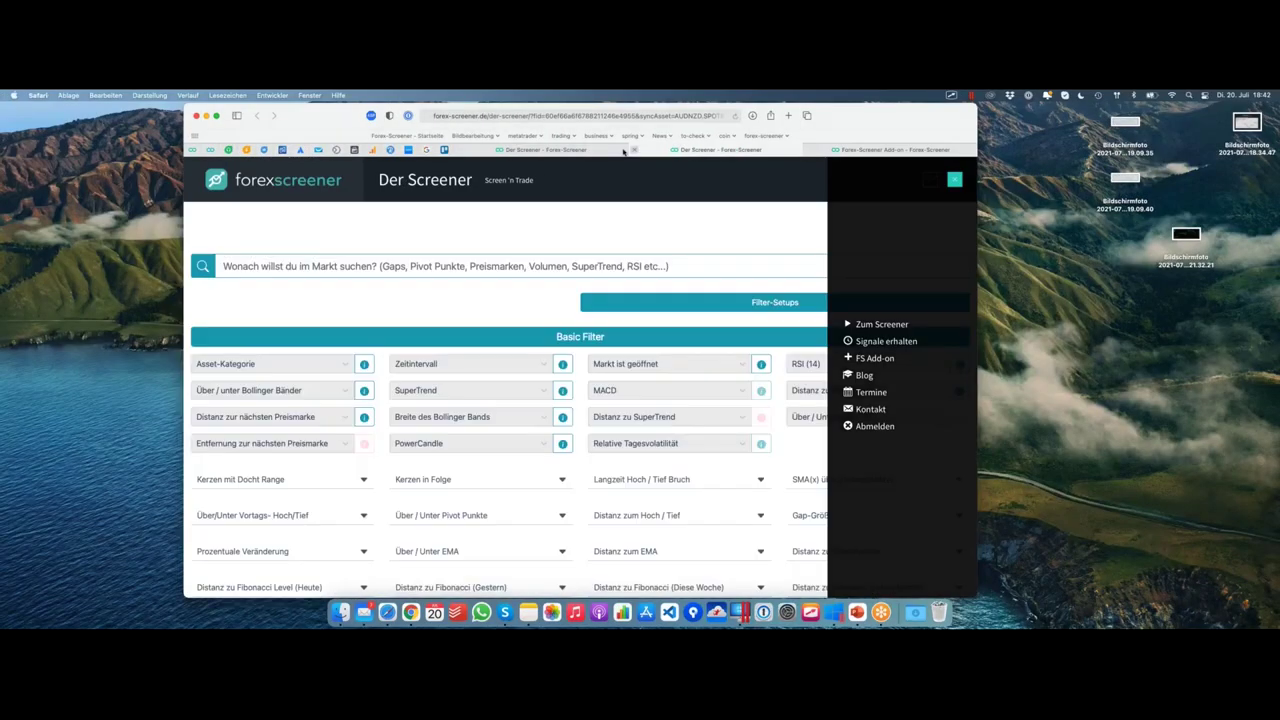
{"action": "left_click", "coordinate": [667, 150]}
{"action": "scroll", "coordinate": [651, 297], "scroll_direction": "down", "scroll_amount": 15}
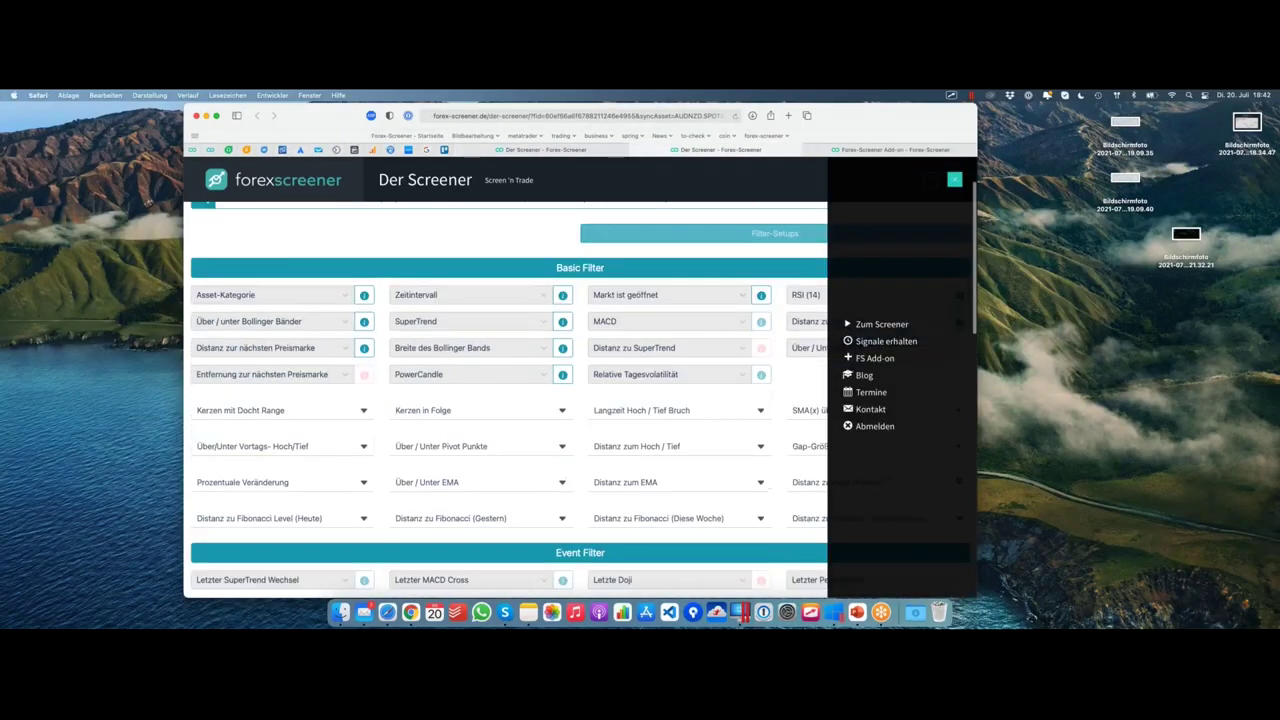
{"action": "scroll", "coordinate": [651, 297], "scroll_direction": "up", "scroll_amount": 5}
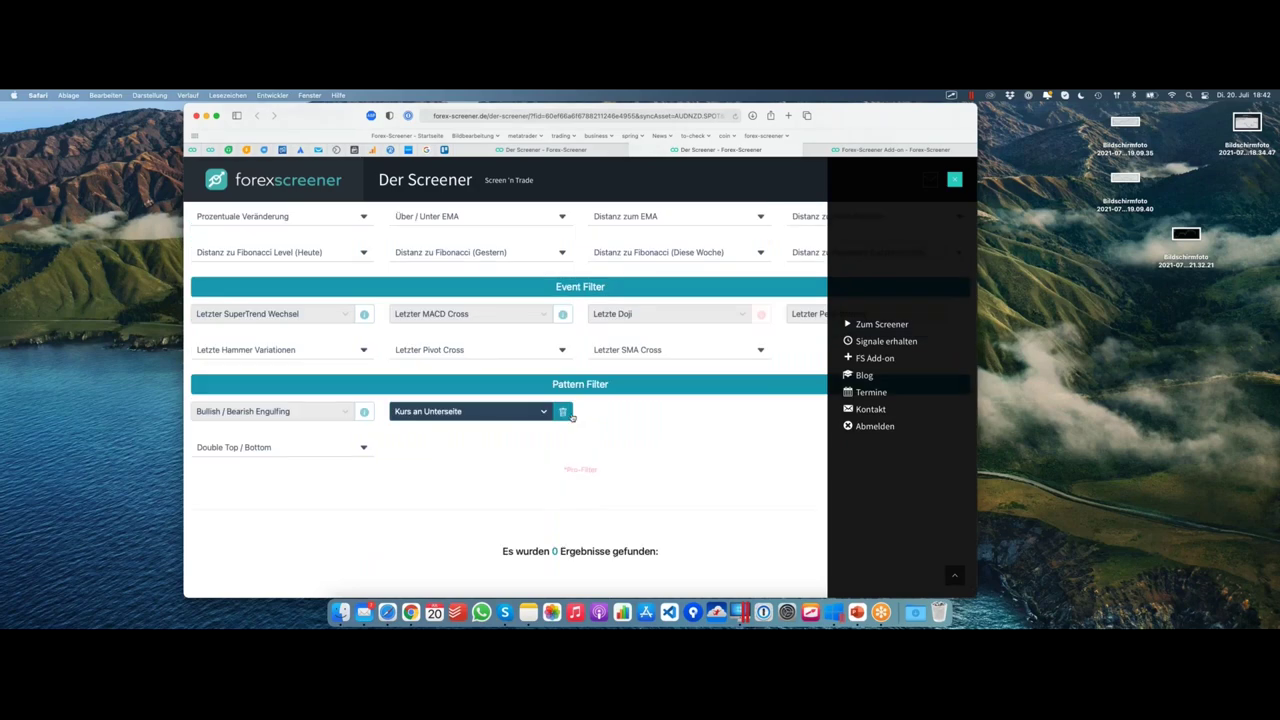
{"action": "left_click", "coordinate": [958, 182]}
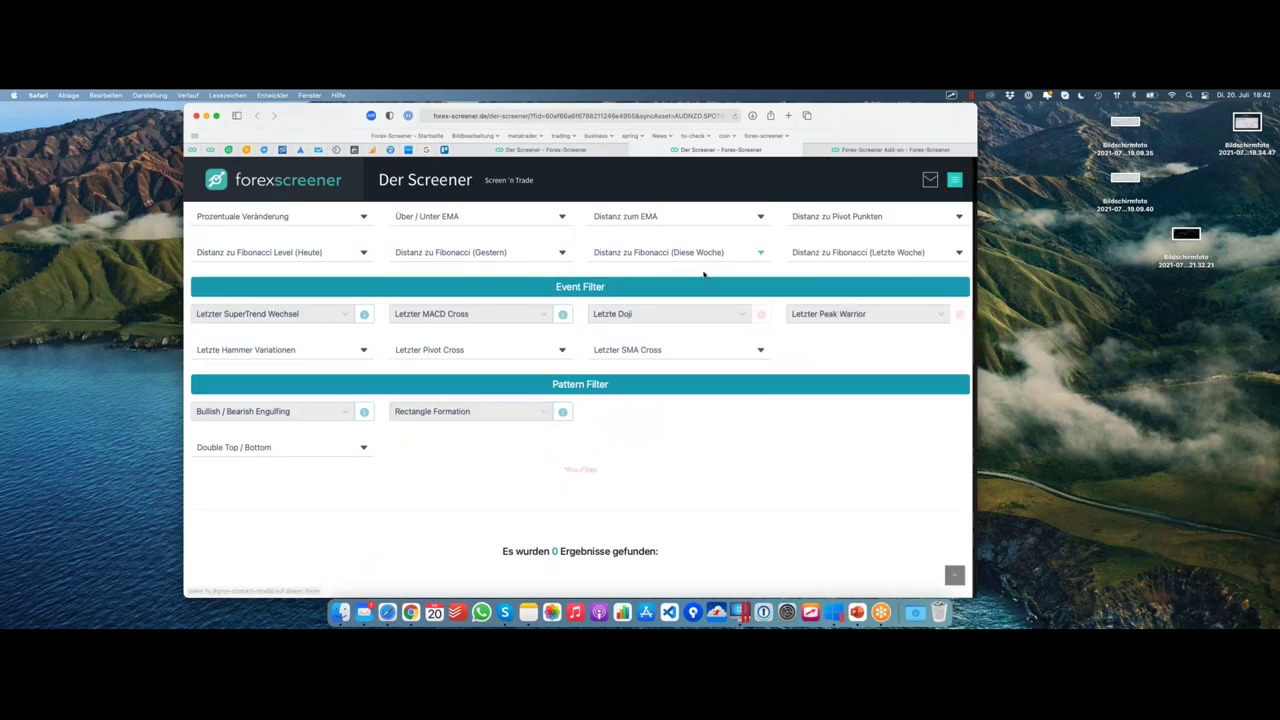
Open the FAS.ETF-M5 result from the screener in MetaTrader
{"action": "scroll", "coordinate": [571, 427], "scroll_direction": "down", "scroll_amount": 4}
{"action": "scroll", "coordinate": [571, 398], "scroll_direction": "down", "scroll_amount": 3}
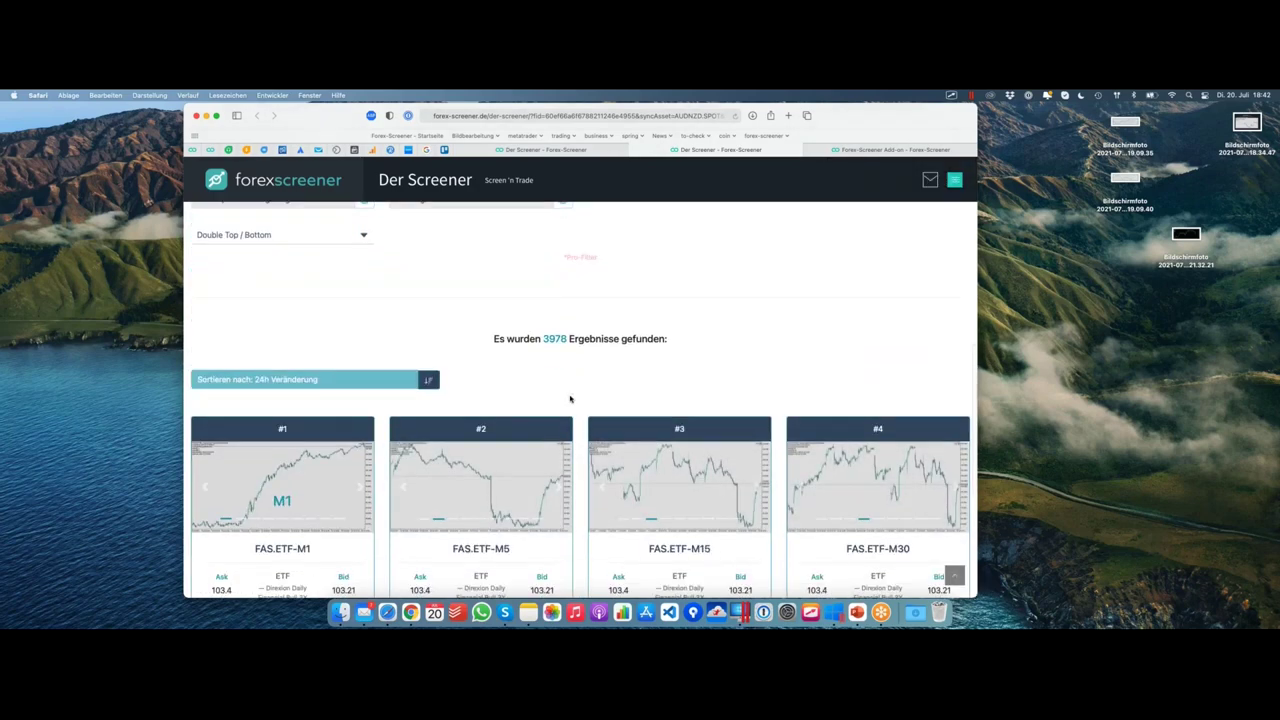
{"action": "scroll", "coordinate": [536, 521], "scroll_direction": "down", "scroll_amount": 2}
{"action": "left_click", "coordinate": [542, 448]}
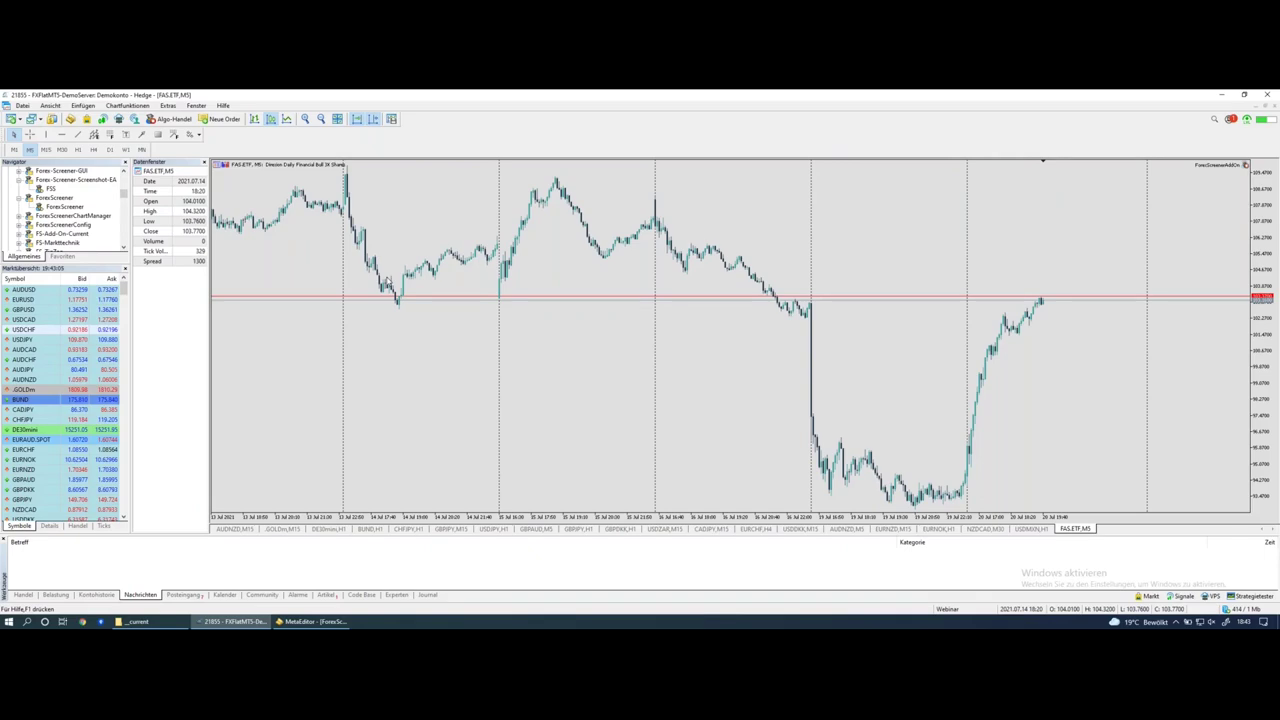
Go back to the Forex-Screener Add-on page in Safari and examine the MT5 download and the required MetaTrader 5 settings
{"action": "key", "text": "ctrl+Left"}
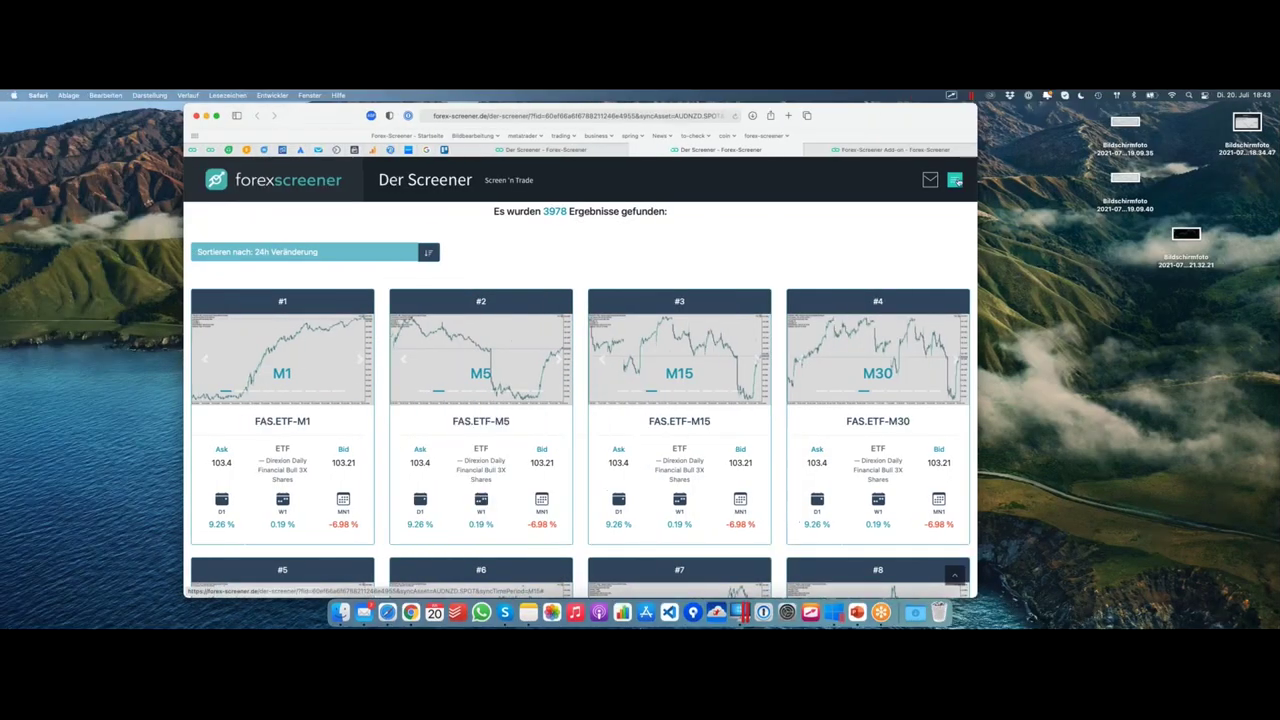
{"action": "left_click", "coordinate": [870, 149]}
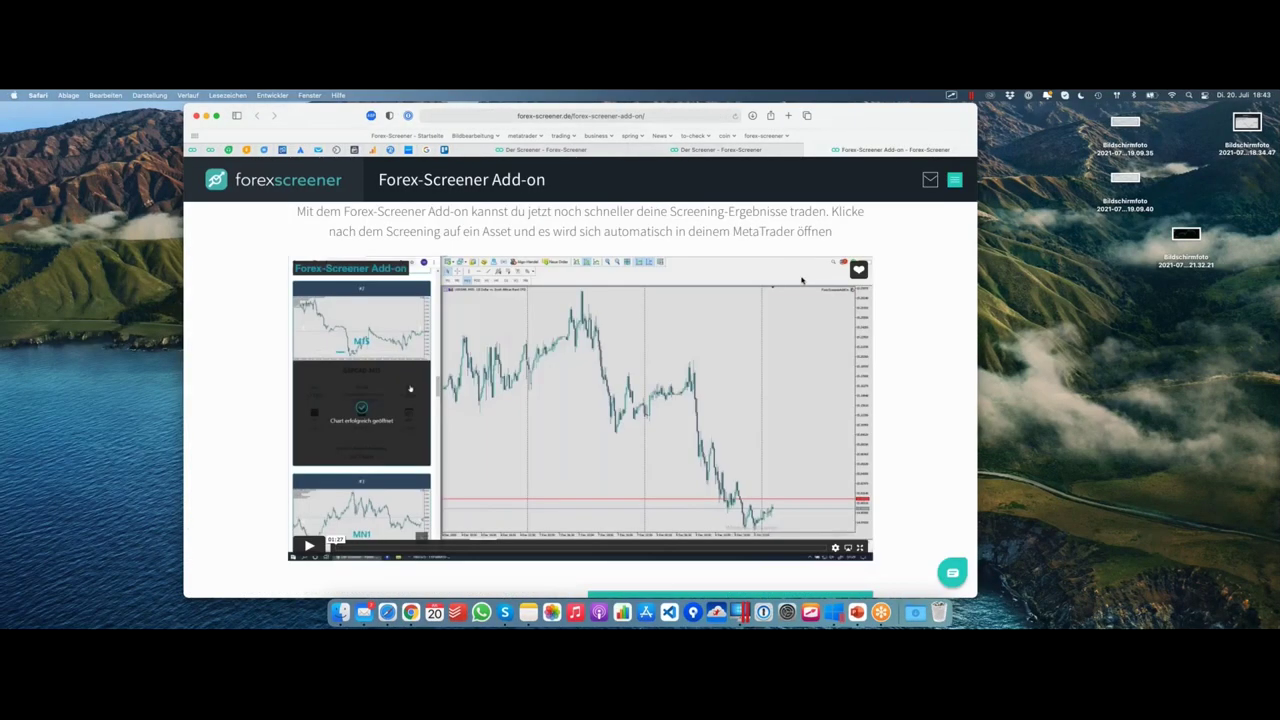
{"action": "scroll", "coordinate": [760, 400], "scroll_direction": "down", "scroll_amount": 5}
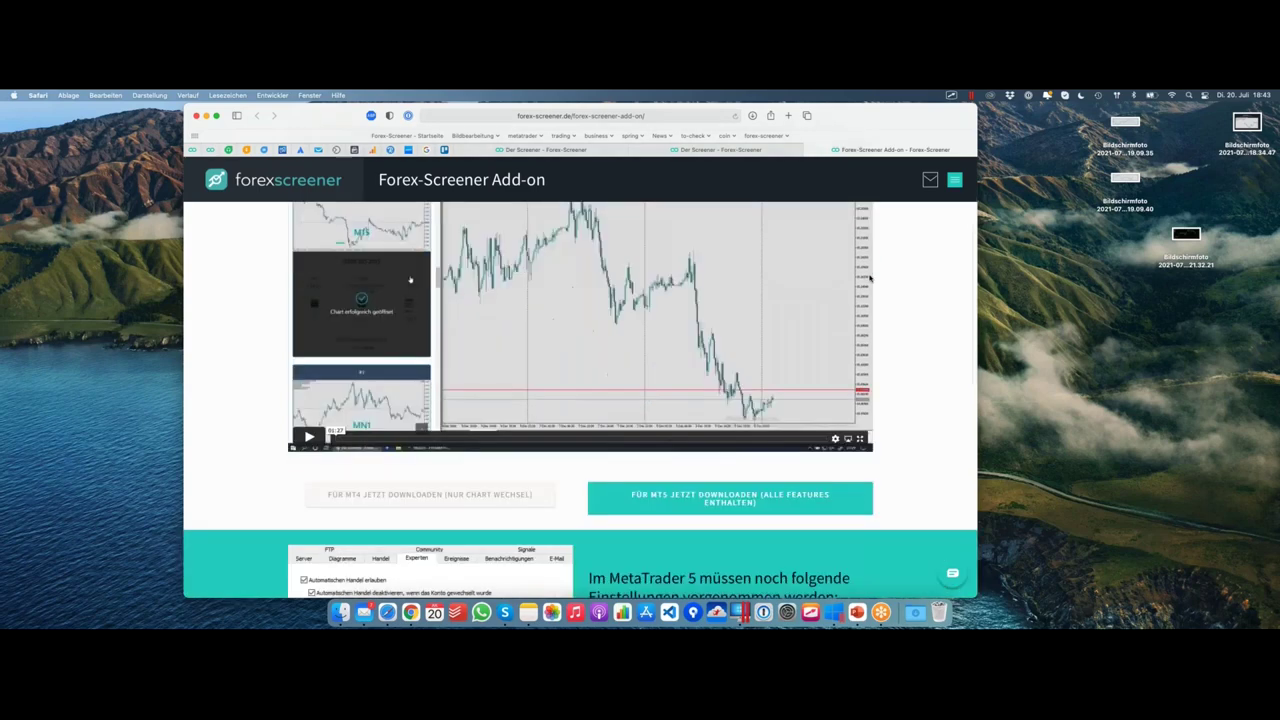
{"action": "scroll", "coordinate": [747, 447], "scroll_direction": "down", "scroll_amount": 1}
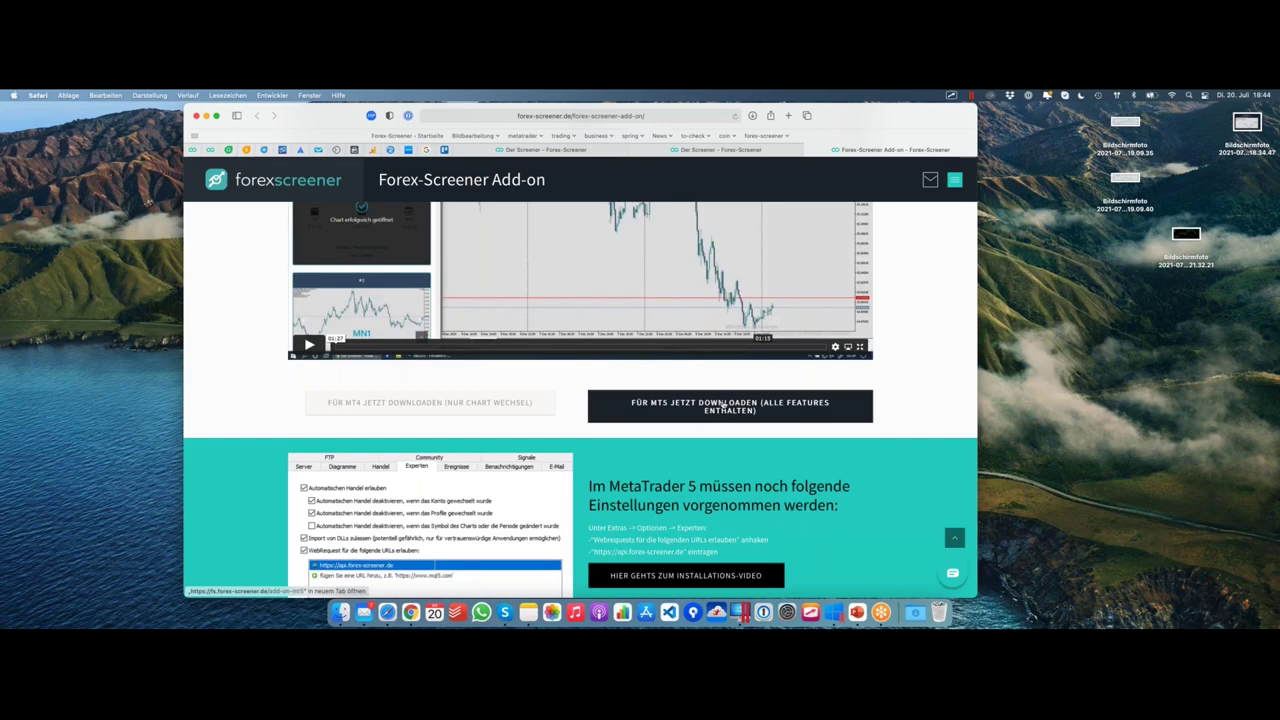
{"action": "scroll", "coordinate": [727, 401], "scroll_direction": "down", "scroll_amount": 2}
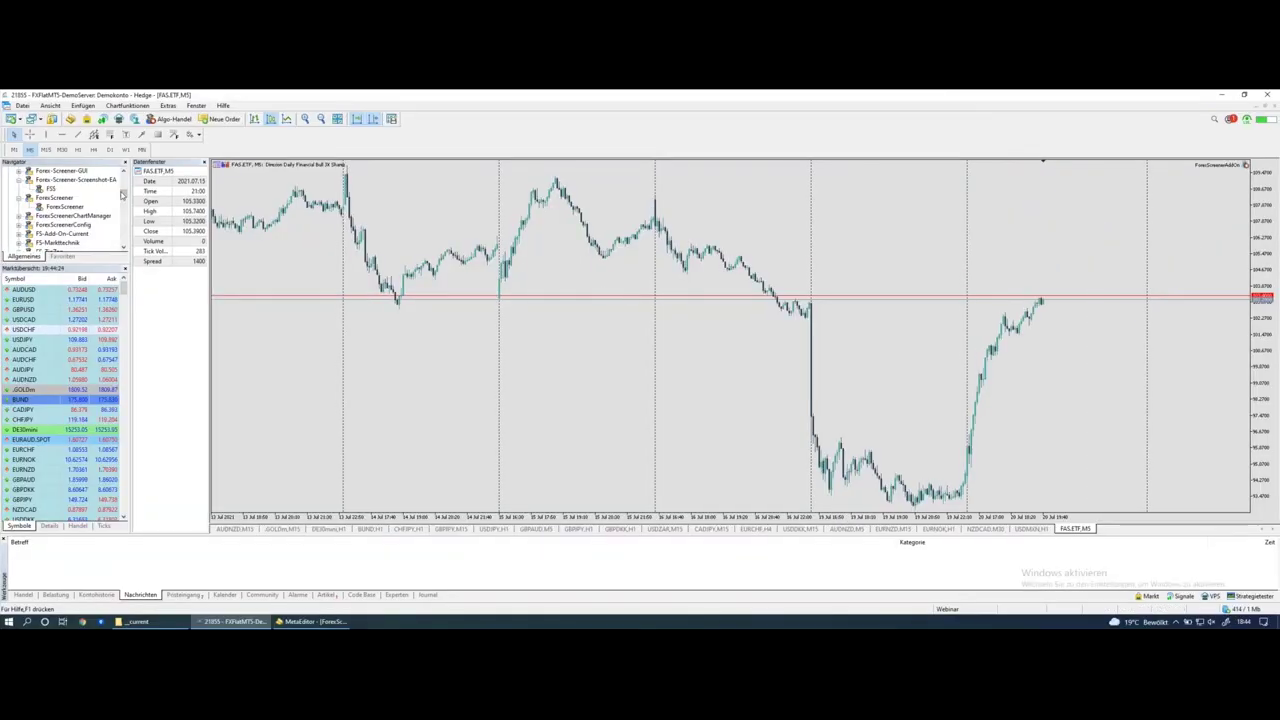
Switch to MetaTrader and look through the Experten entries in the Navigator for the Forex-Screener add-on
{"action": "scroll", "coordinate": [123, 189], "scroll_direction": "up", "scroll_amount": 5}
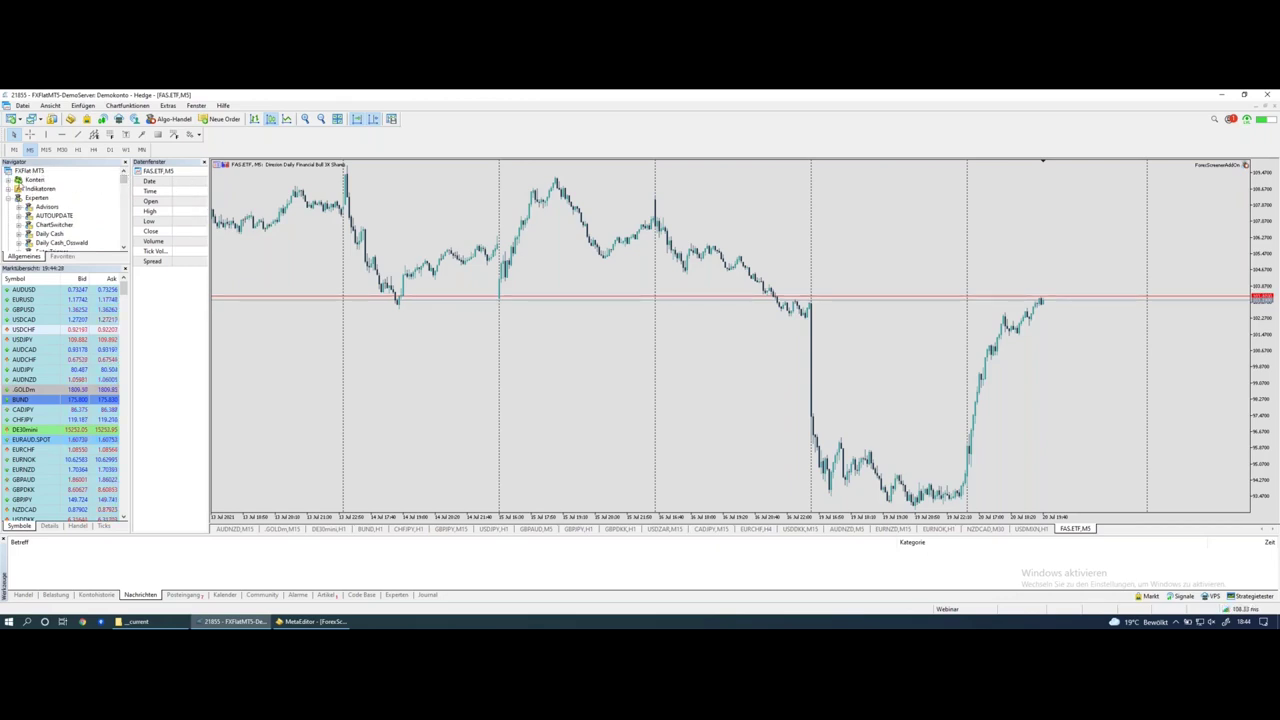
{"action": "left_click", "coordinate": [36, 198]}
{"action": "scroll", "coordinate": [121, 199], "scroll_direction": "down", "scroll_amount": 10}
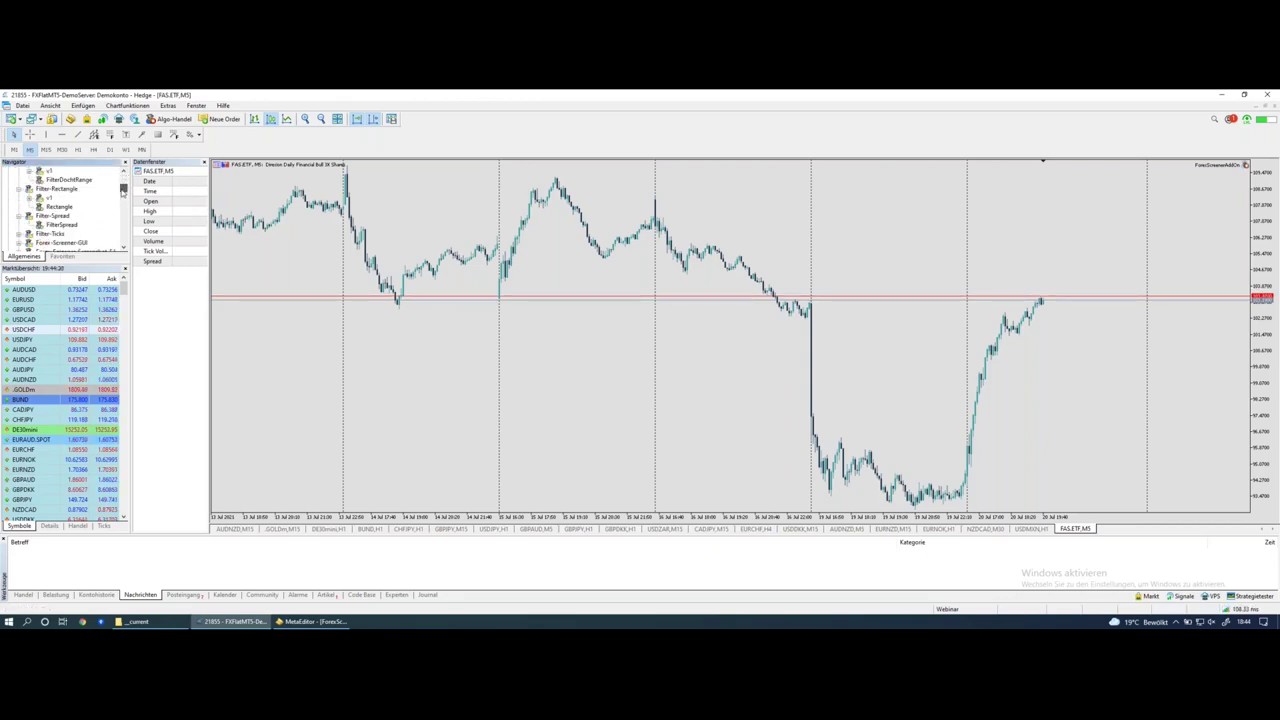
{"action": "scroll", "coordinate": [121, 198], "scroll_direction": "down", "scroll_amount": 2}
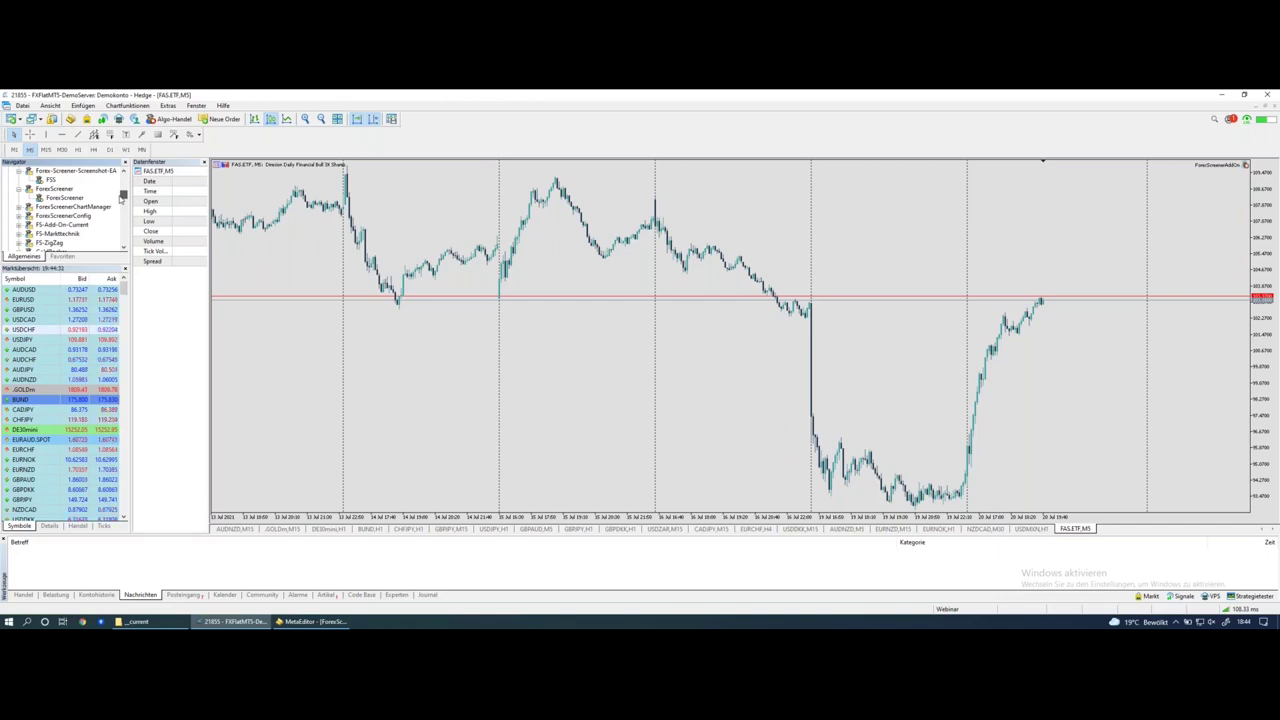
{"action": "scroll", "coordinate": [121, 198], "scroll_direction": "down", "scroll_amount": 3}
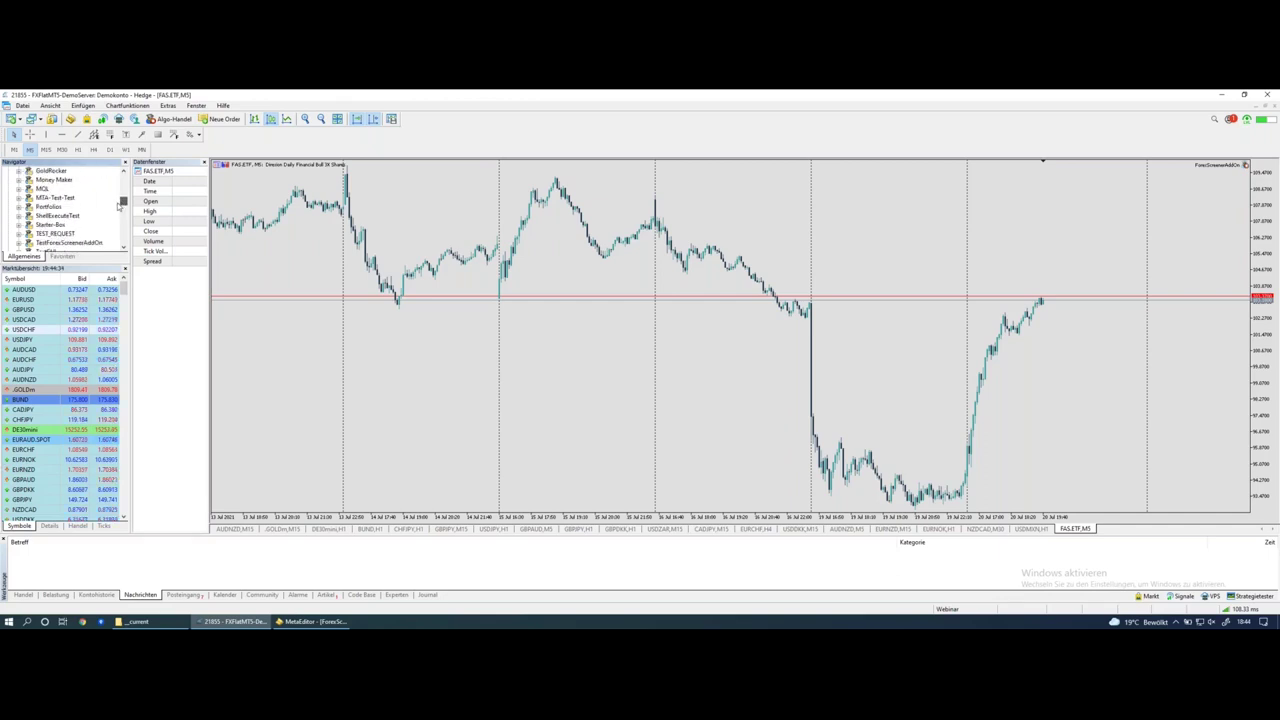
{"action": "scroll", "coordinate": [121, 198], "scroll_direction": "up", "scroll_amount": 7}
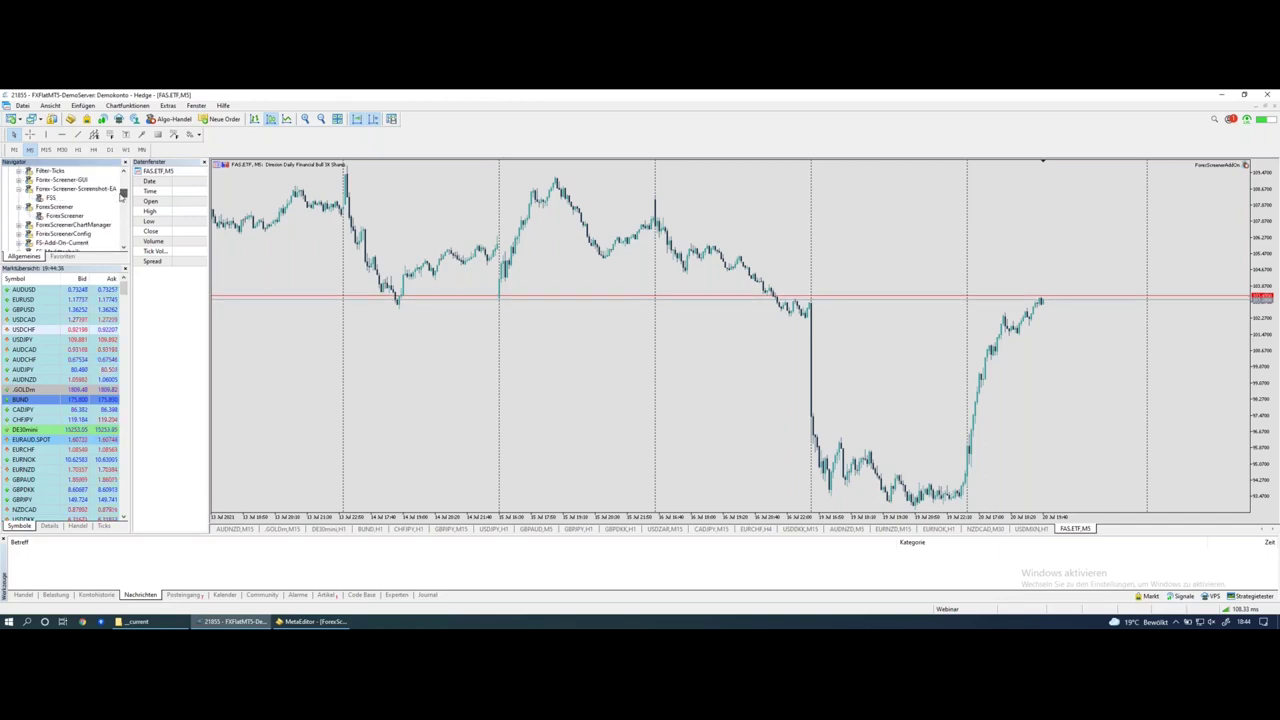
{"action": "scroll", "coordinate": [121, 197], "scroll_direction": "up", "scroll_amount": 10}
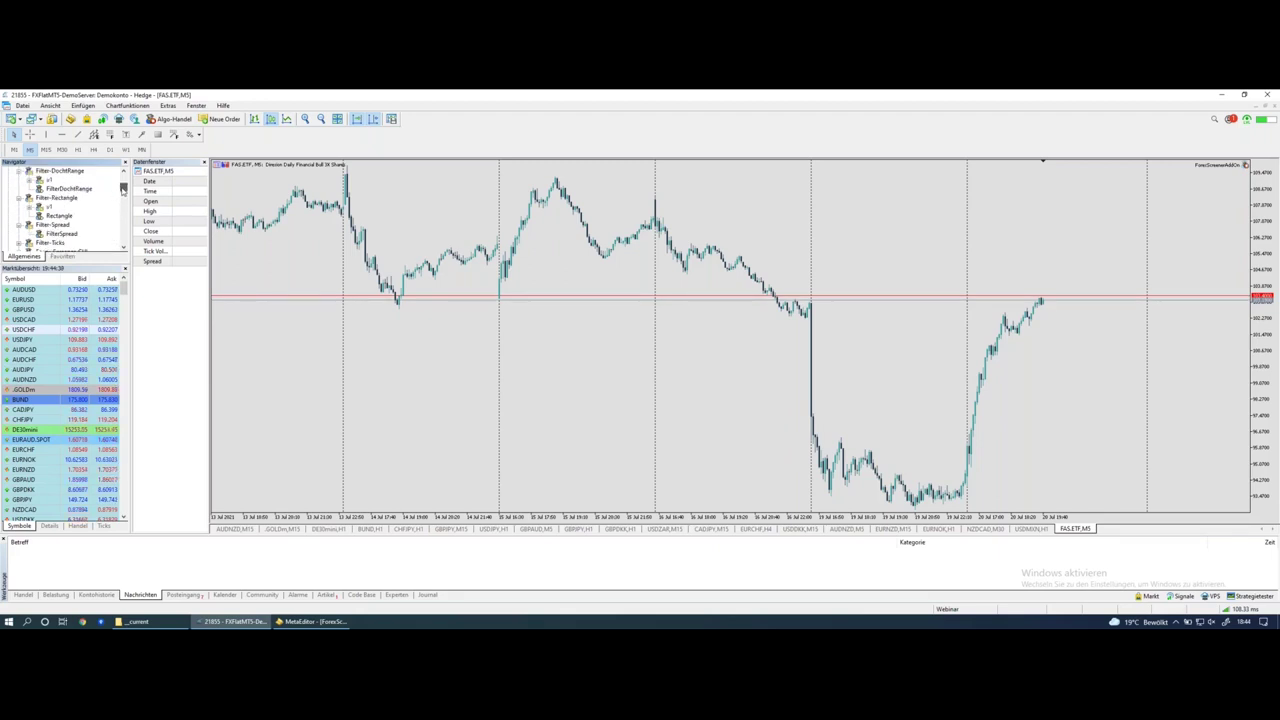
{"action": "scroll", "coordinate": [121, 190], "scroll_direction": "down", "scroll_amount": 3}
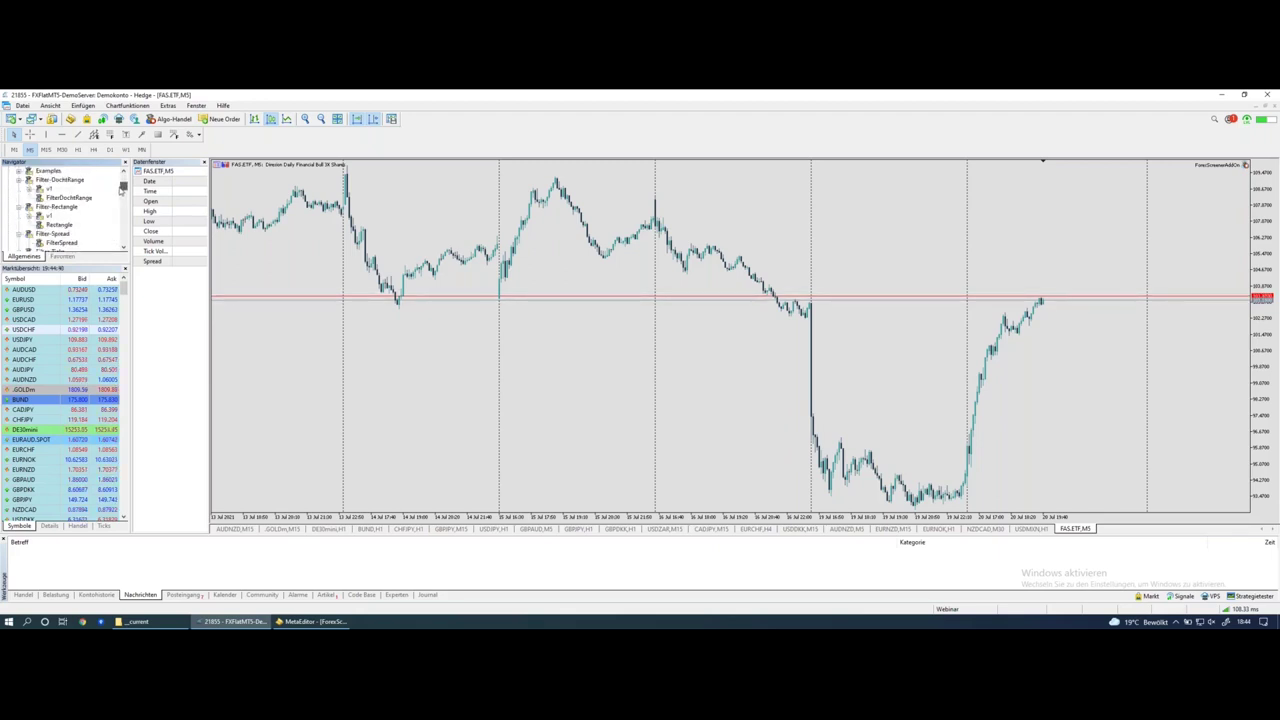
{"action": "scroll", "coordinate": [119, 196], "scroll_direction": "down", "scroll_amount": 2}
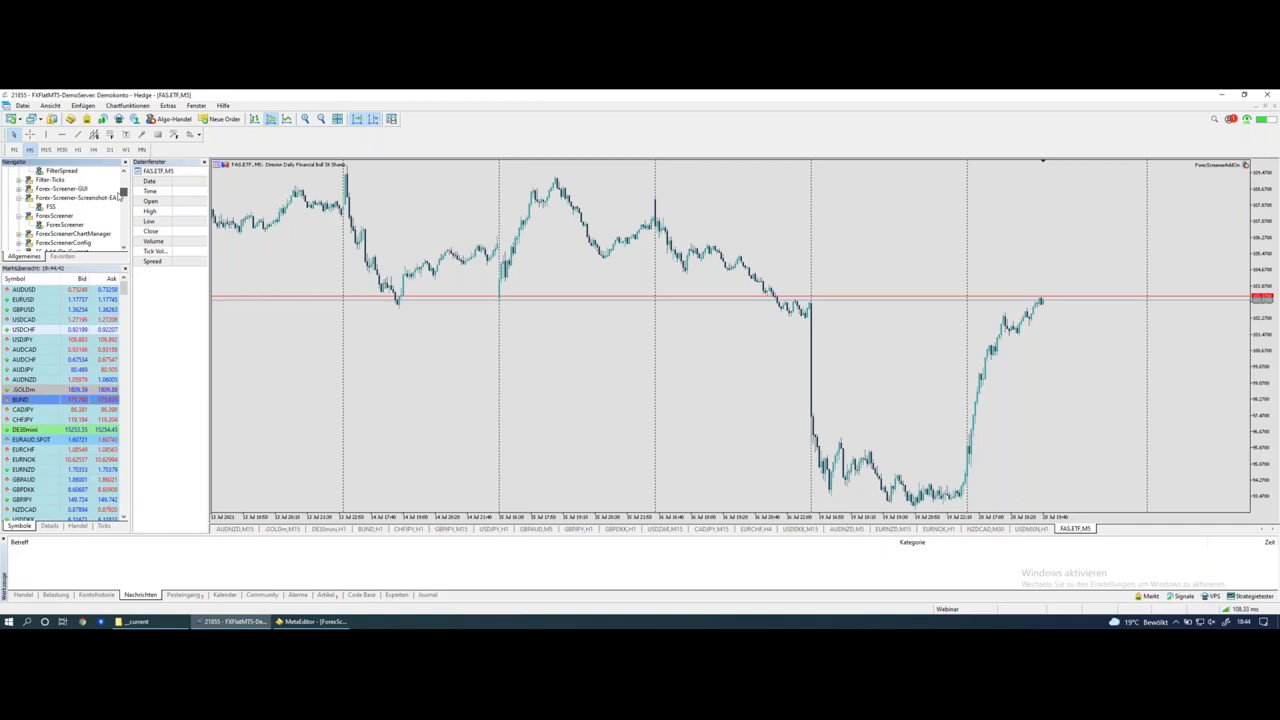
{"action": "scroll", "coordinate": [121, 198], "scroll_direction": "down", "scroll_amount": 2}
{"action": "scroll", "coordinate": [121, 198], "scroll_direction": "down", "scroll_amount": 5}
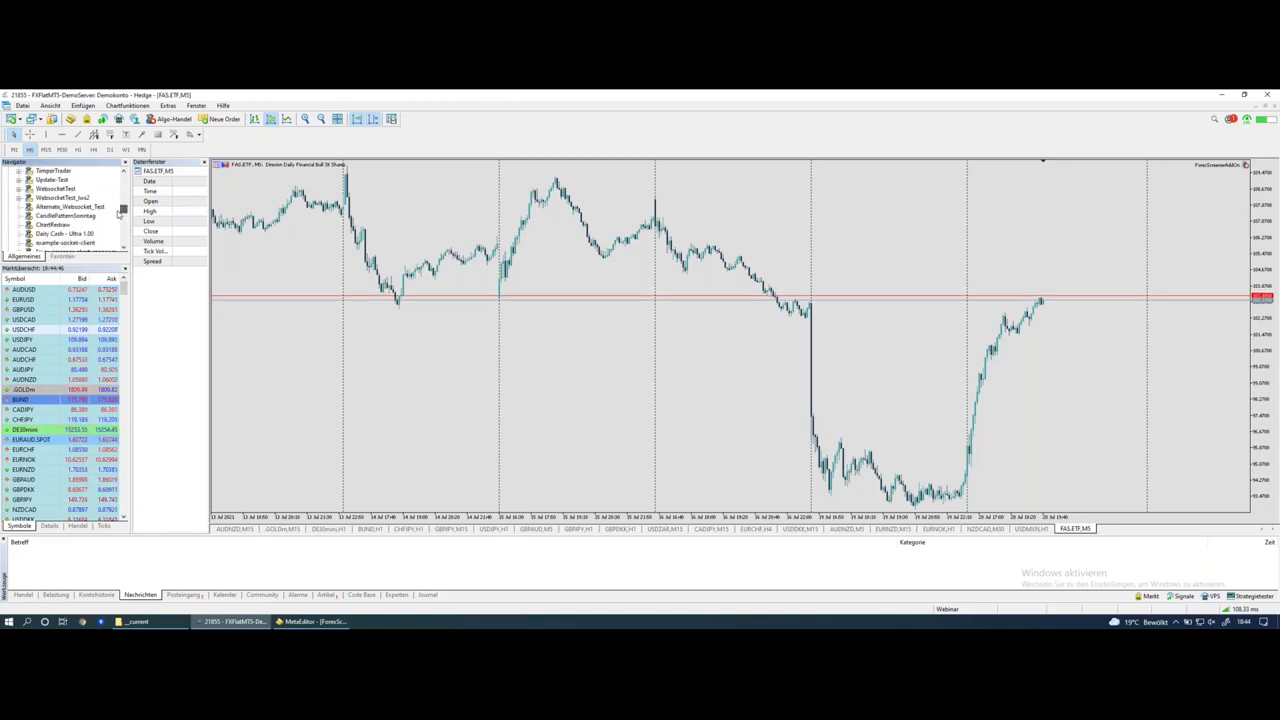
Expand the FS-Add-On-Current folder in the Navigator and select the ForexScreenerAddOn expert
{"action": "left_click_drag", "start_coordinate": [119, 214], "coordinate": [121, 196]}
{"action": "left_click", "coordinate": [70, 217]}
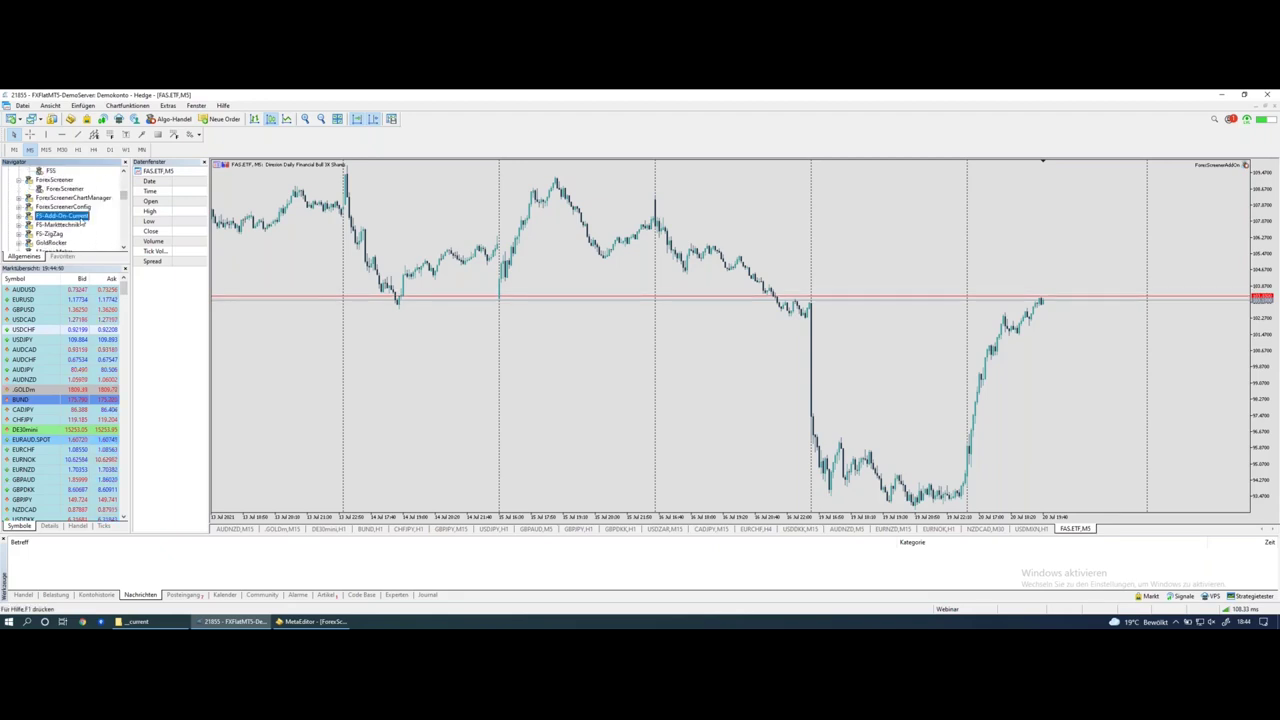
{"action": "left_click", "coordinate": [17, 218]}
{"action": "left_click", "coordinate": [78, 226]}
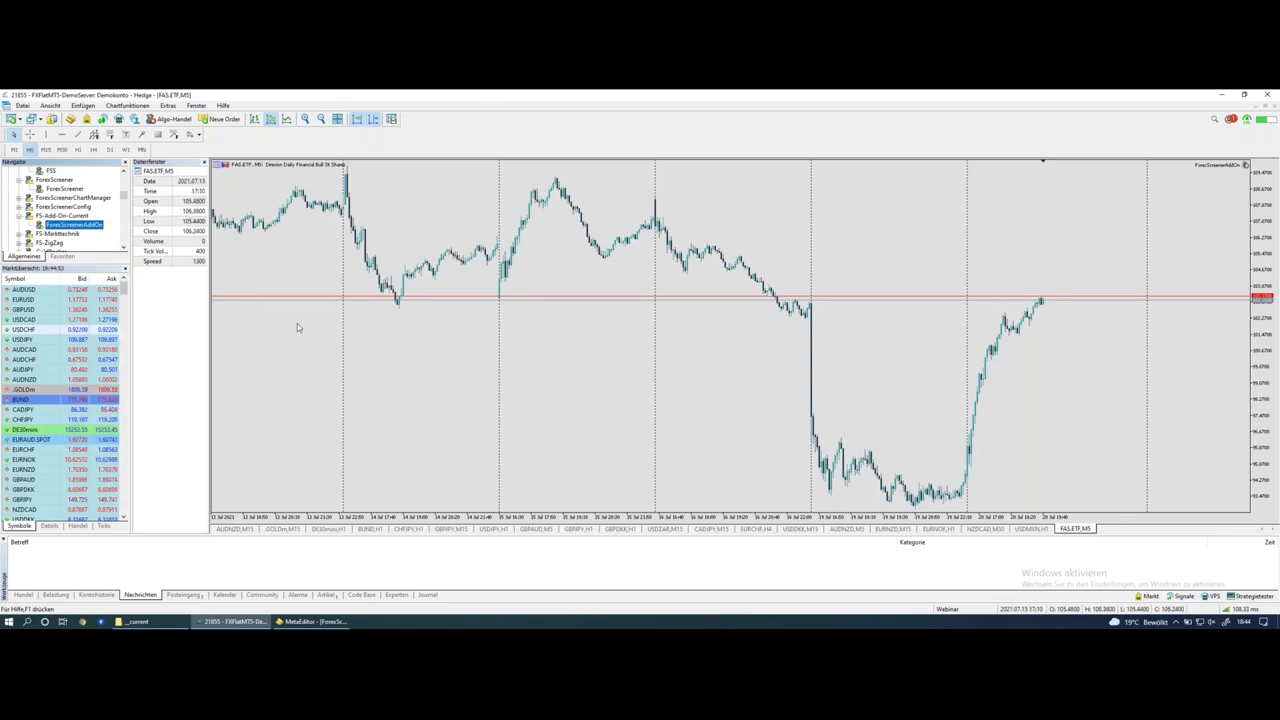
Open the ForexScreenerAddOn settings for the FAS.ETF chart, inspect the e-mail address input for the Forex-Screener, and close them without applying
{"action": "left_click", "coordinate": [52, 227]}
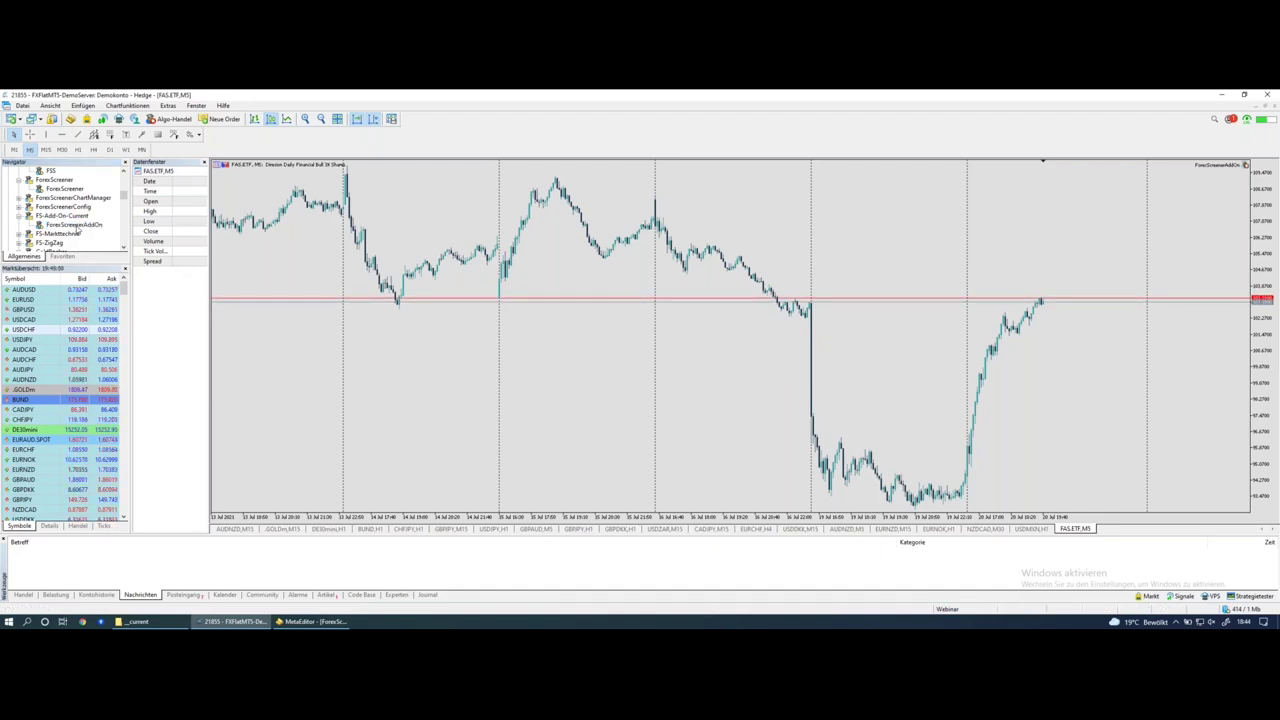
{"action": "double_click", "coordinate": [78, 227]}
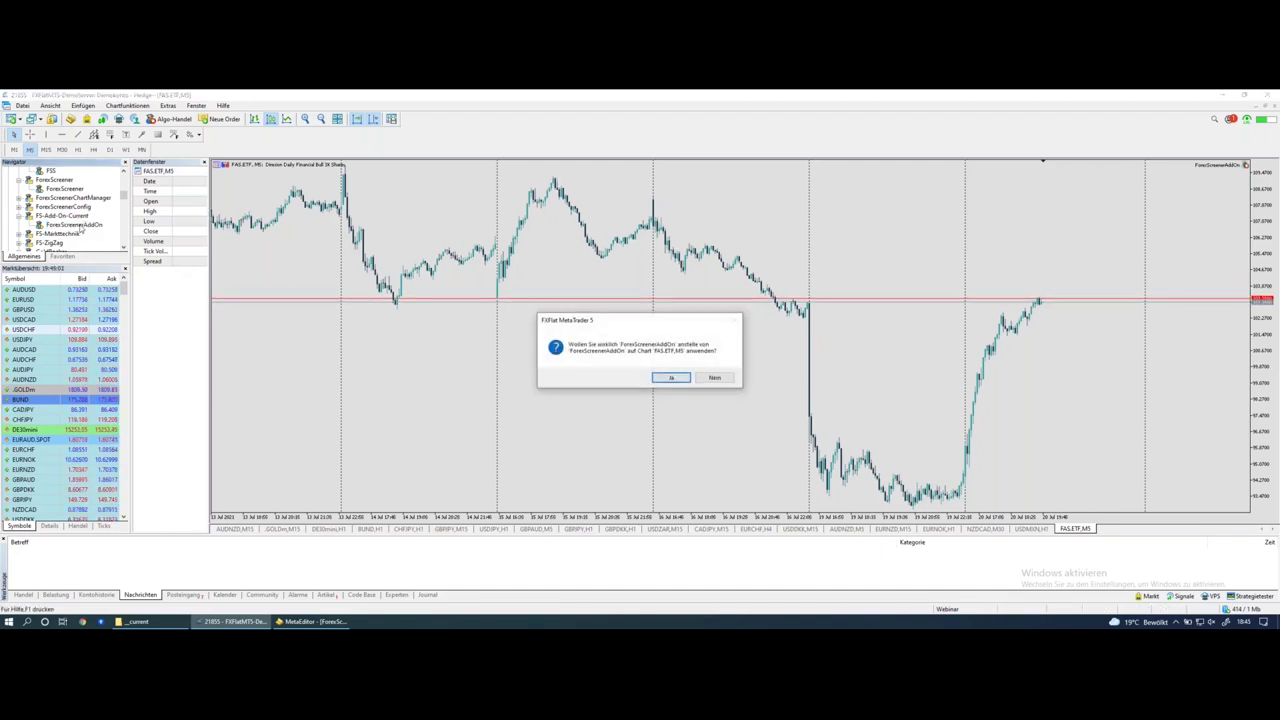
{"action": "left_click", "coordinate": [656, 381]}
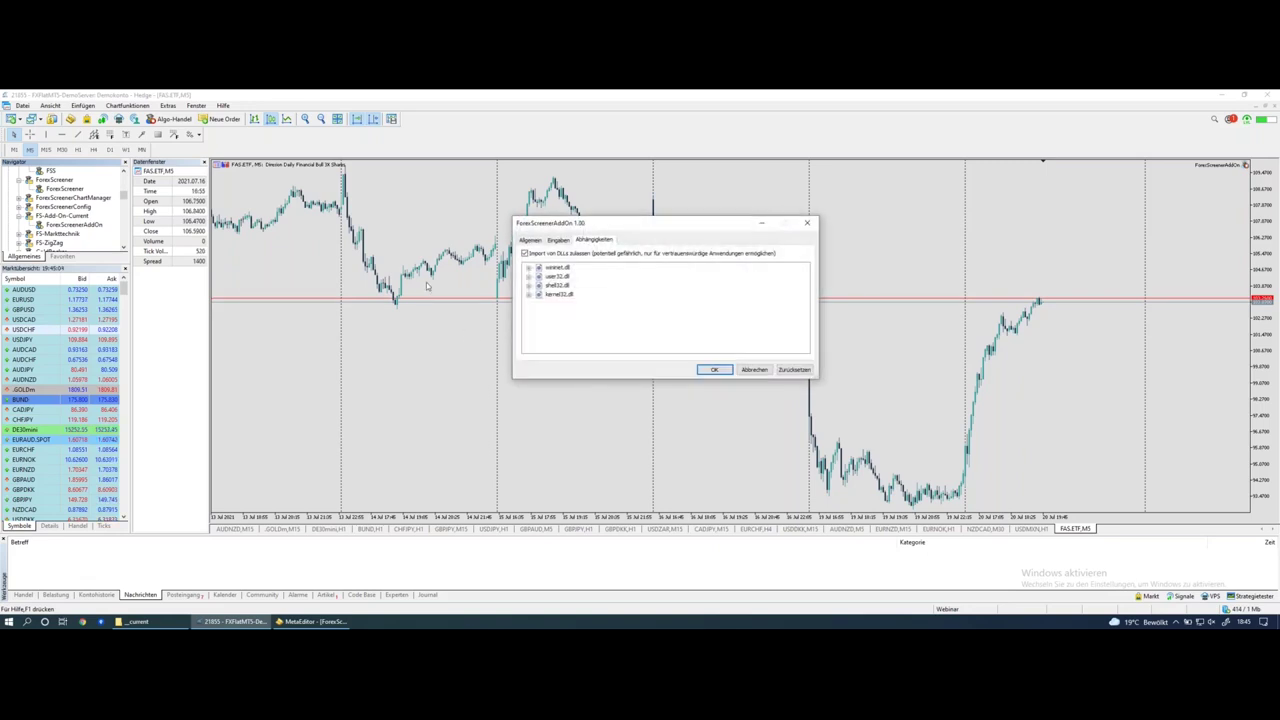
{"action": "left_click", "coordinate": [558, 241]}
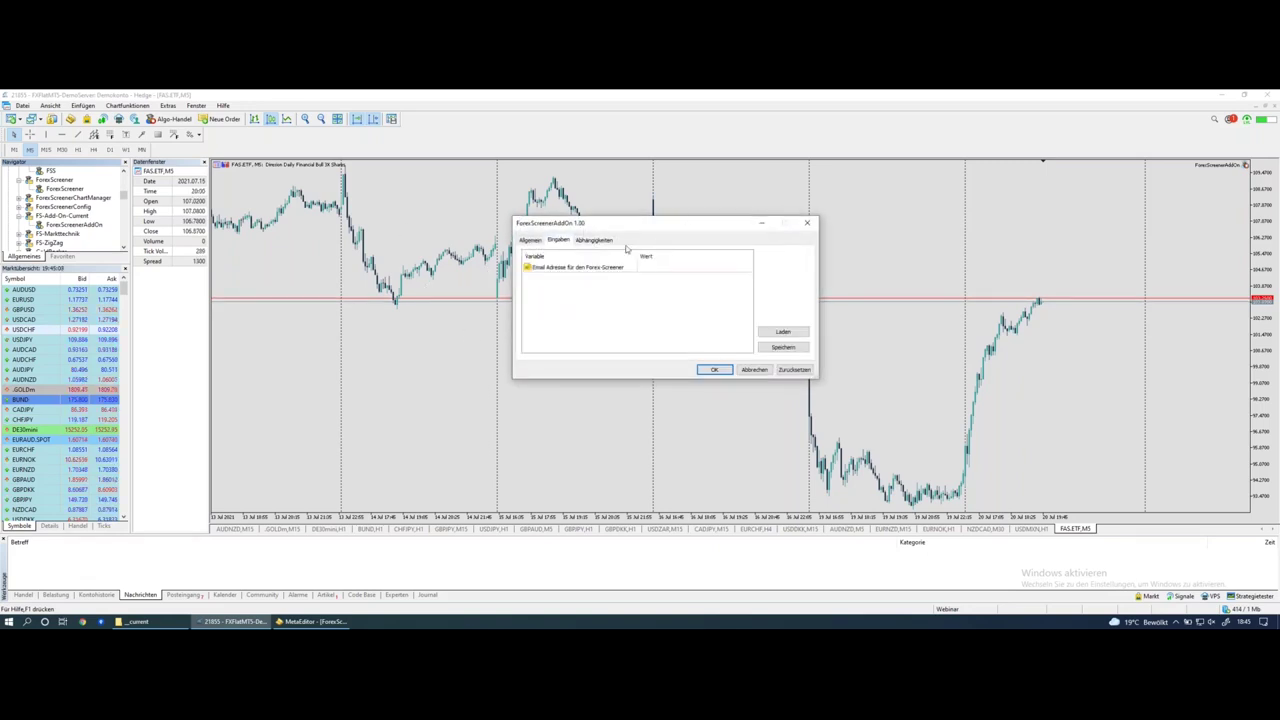
{"action": "left_click", "coordinate": [651, 268]}
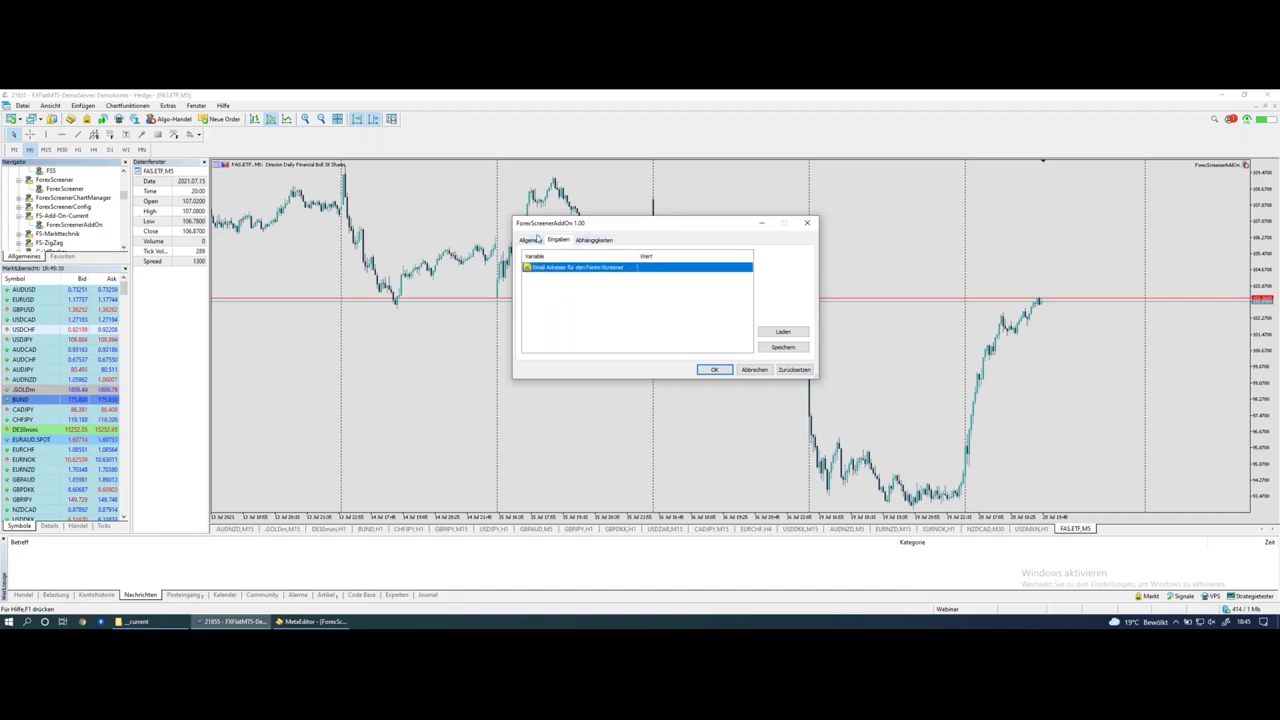
{"action": "left_click", "coordinate": [694, 268]}
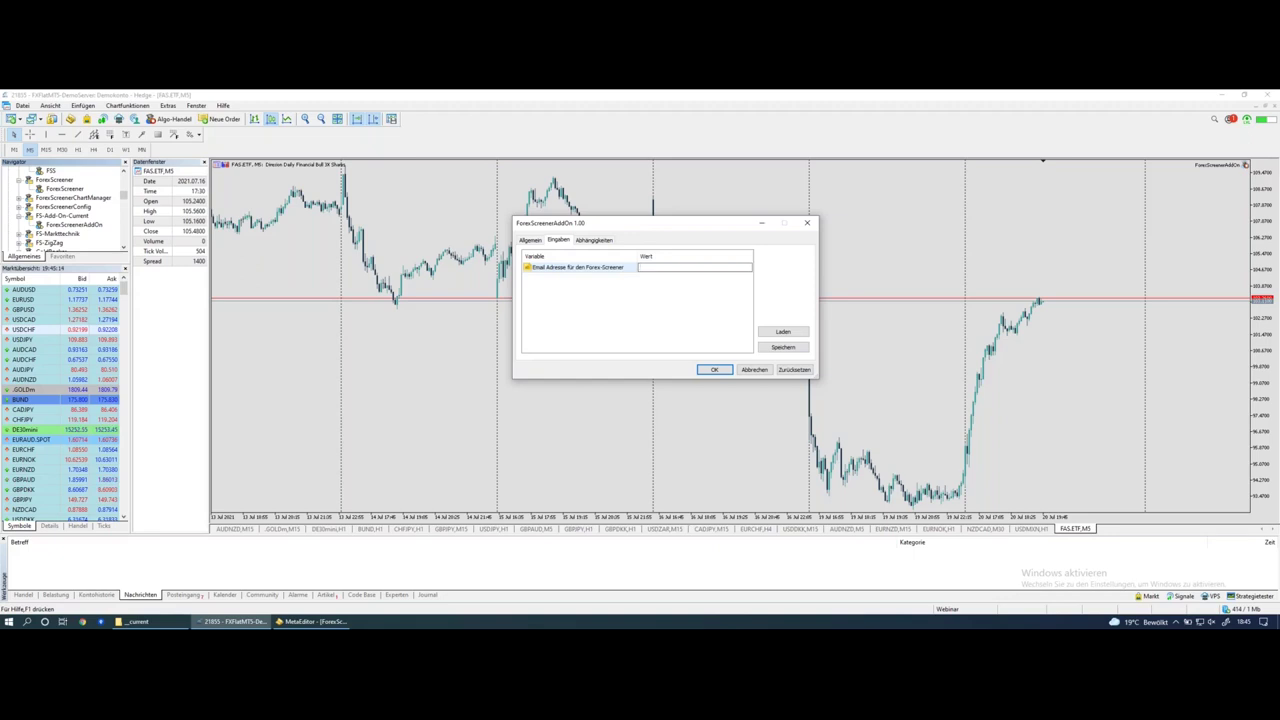
{"action": "key", "text": "Return"}
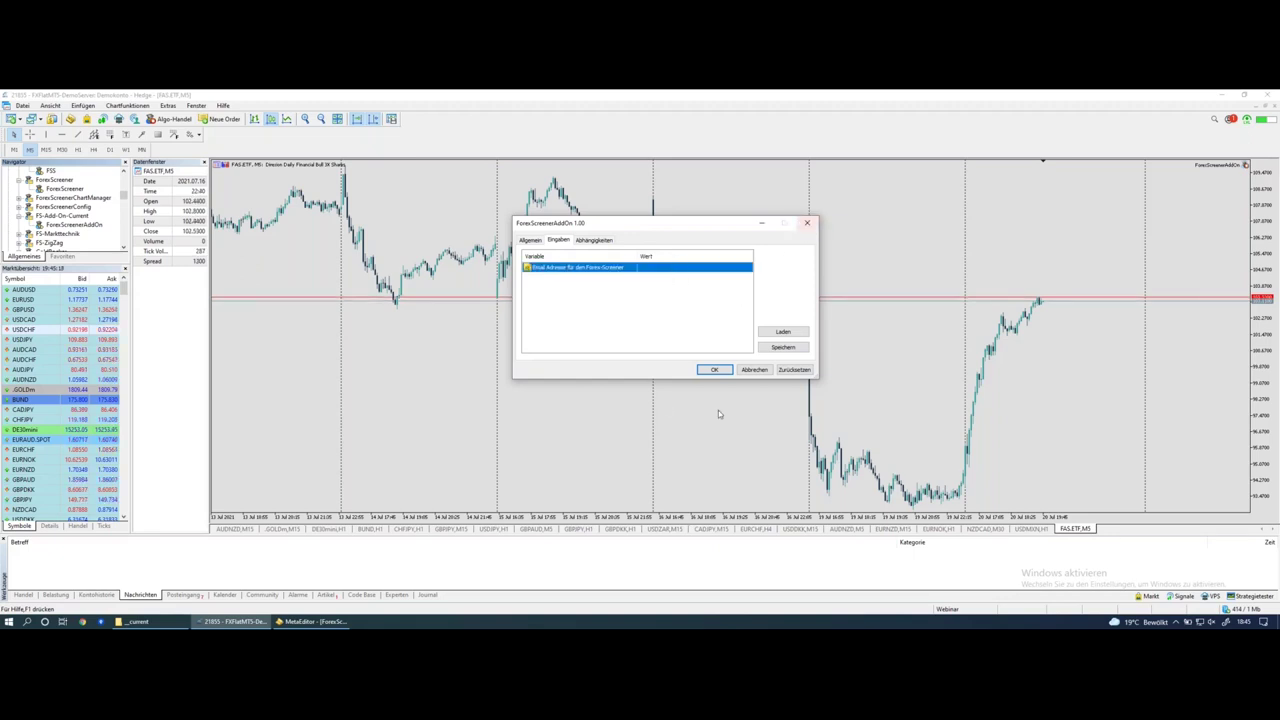
{"action": "left_click", "coordinate": [809, 224]}
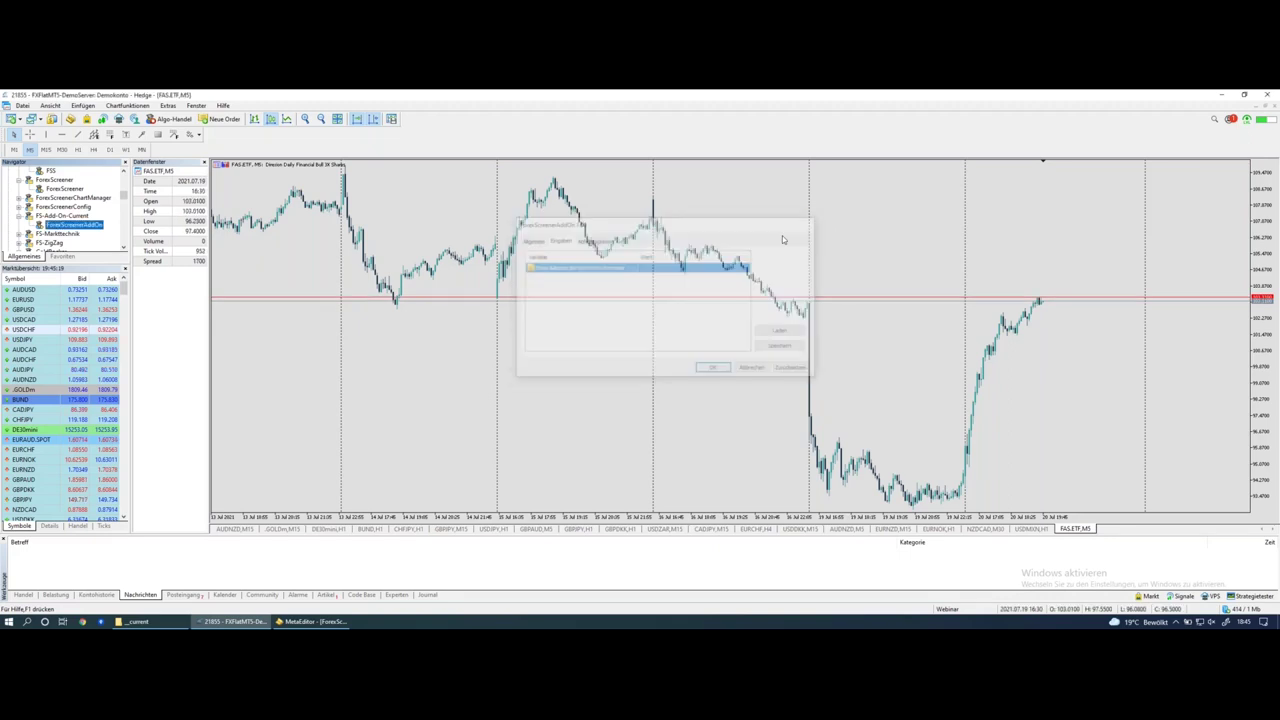
Open the Experten options in MetaTrader and compare the allowed WebRequest URLs with the required URL on the add-on page in Safari
{"action": "left_click", "coordinate": [167, 107]}
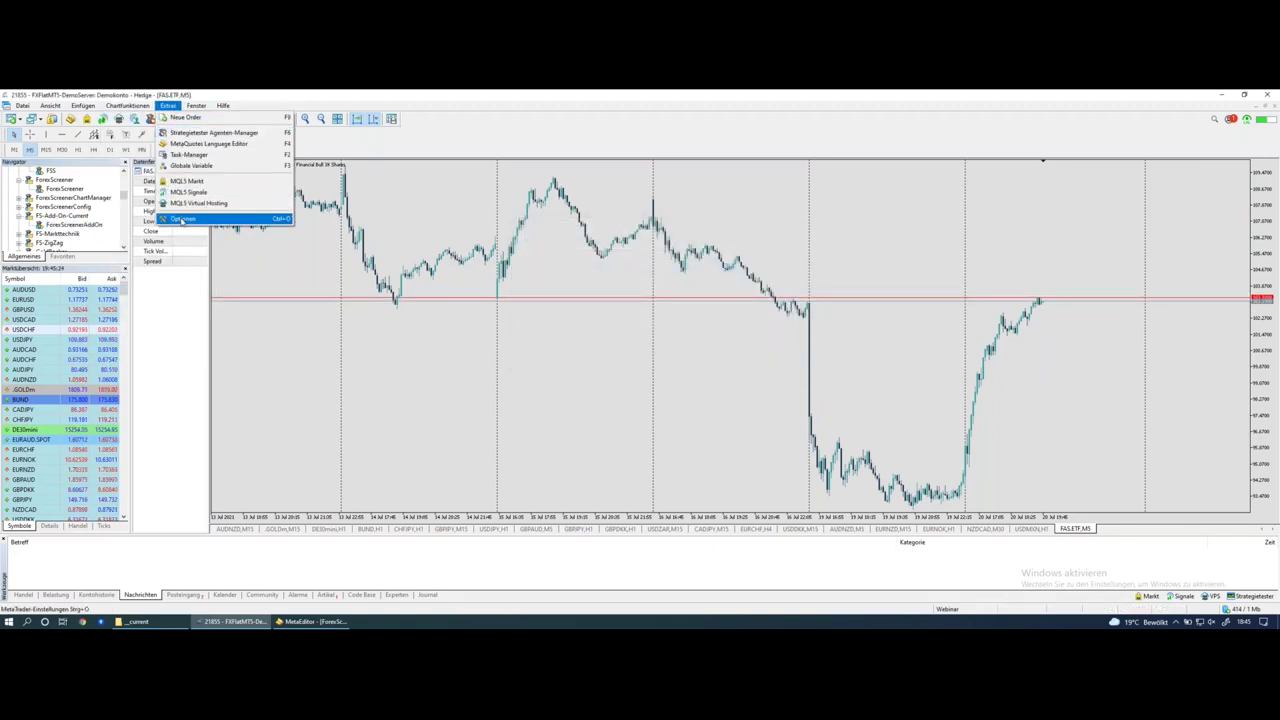
{"action": "left_click", "coordinate": [182, 219]}
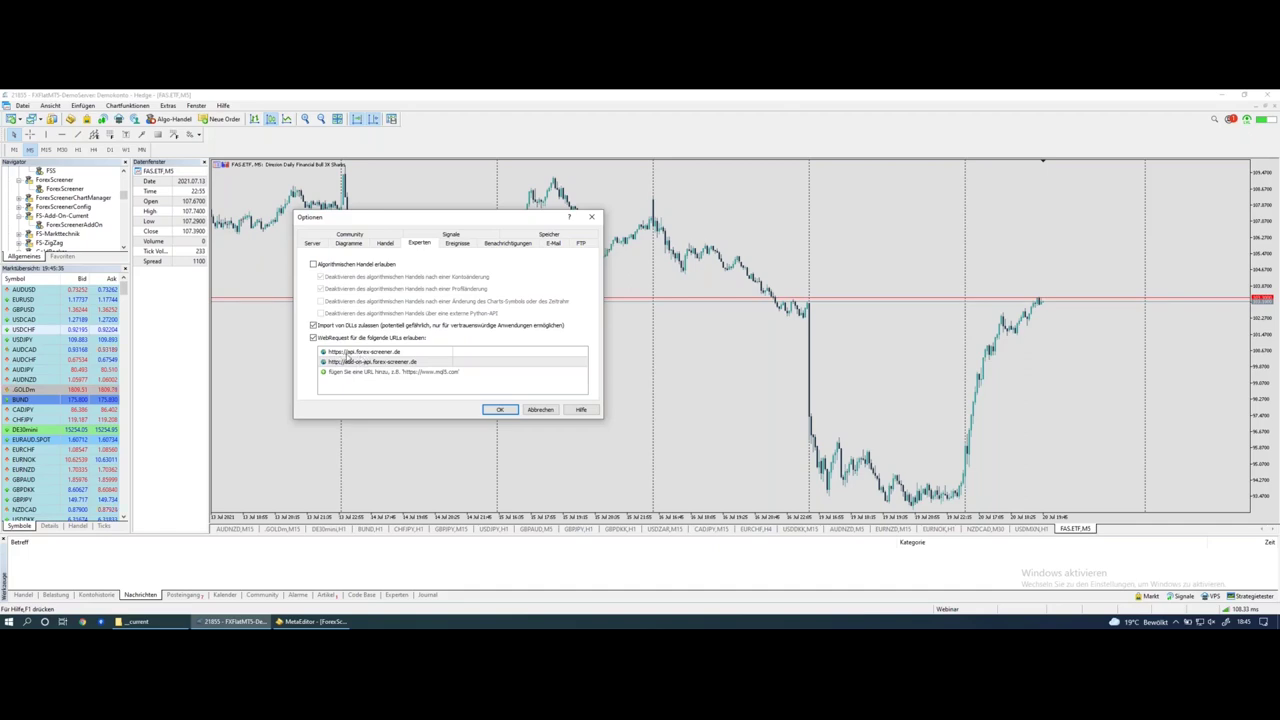
{"action": "key", "text": "ctrl+Left"}
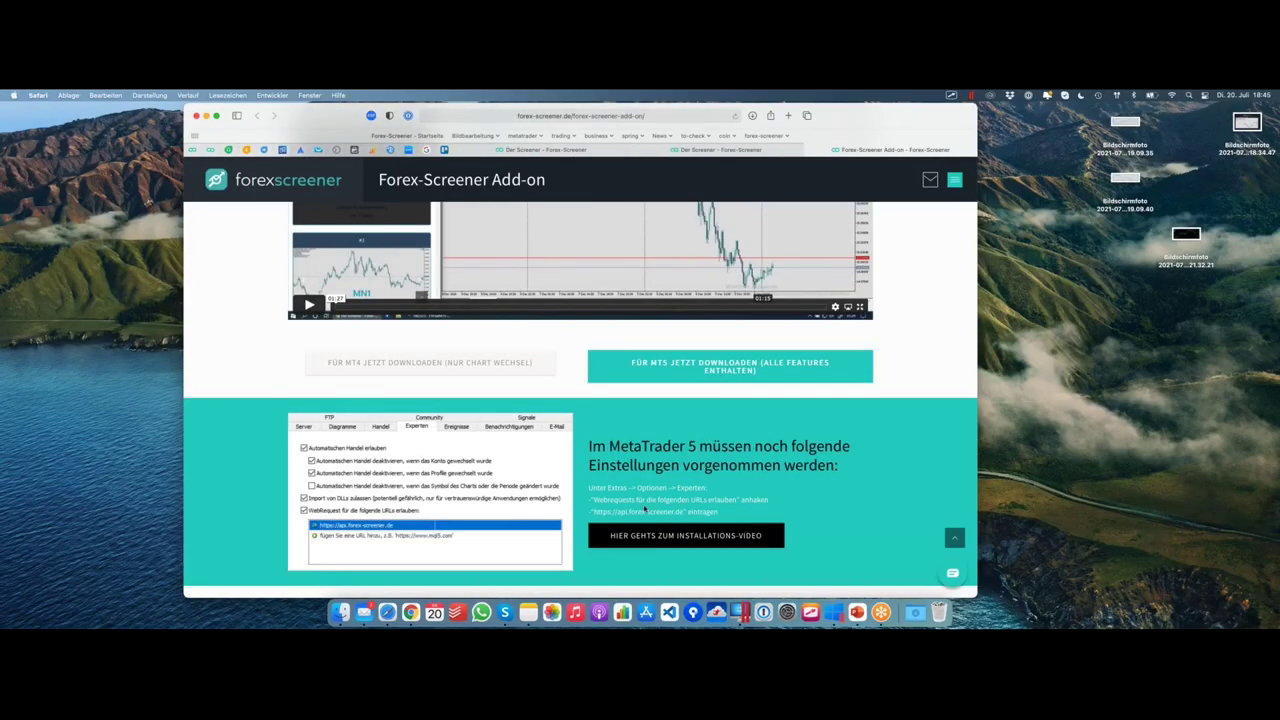
{"action": "scroll", "coordinate": [653, 499], "scroll_direction": "down", "scroll_amount": 1}
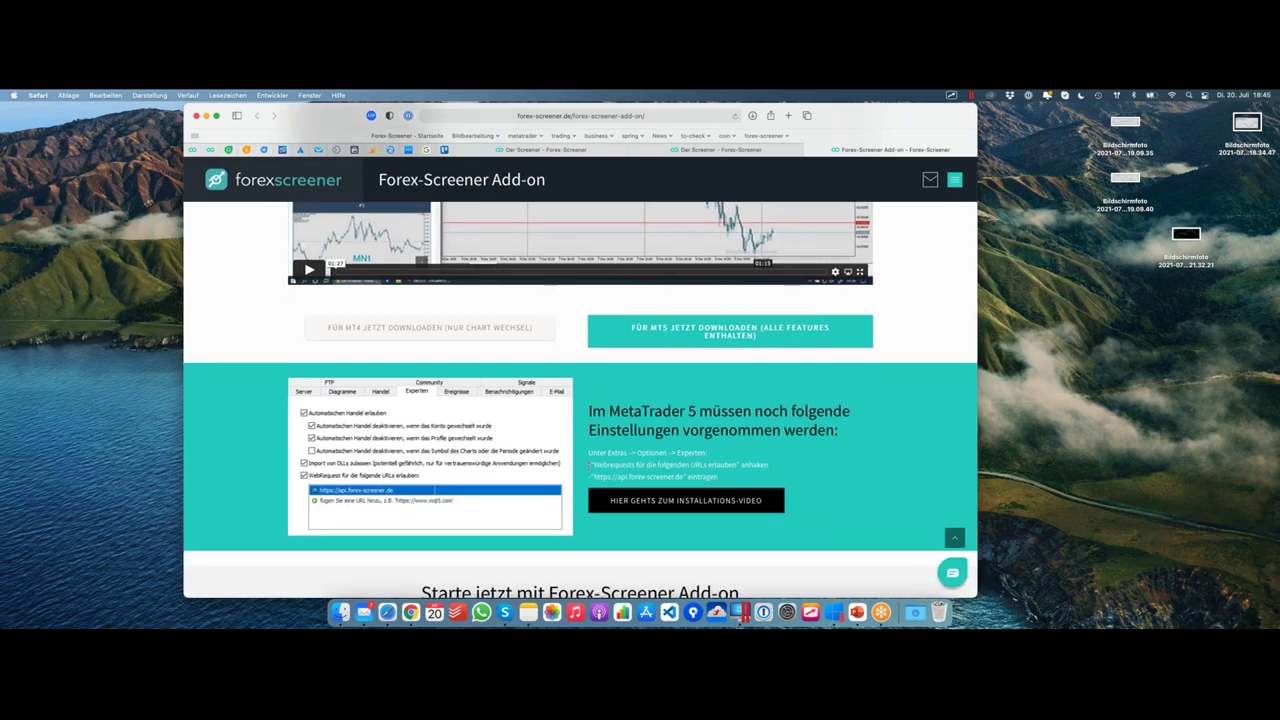
{"action": "left_click_drag", "start_coordinate": [596, 477], "coordinate": [716, 477]}
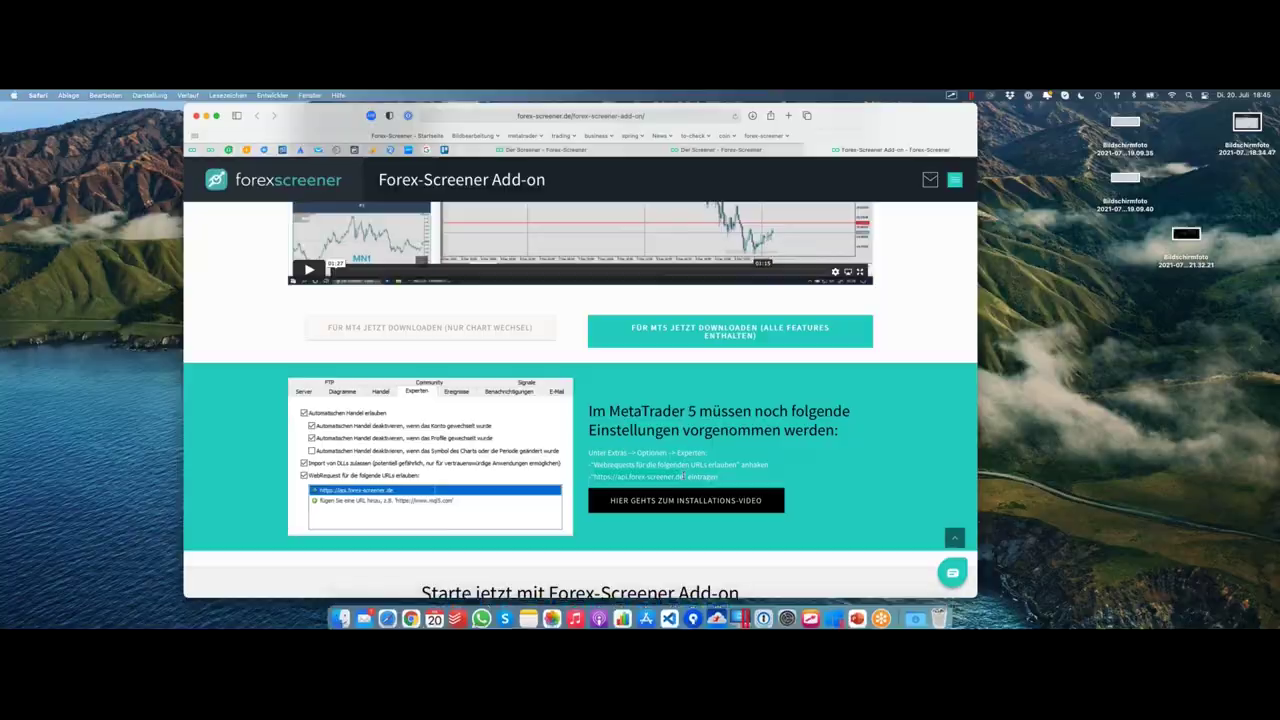
Return to MetaTrader, show the entry for adding a WebRequest URL, and close the options without saving
{"action": "key", "text": "ctrl+Right"}
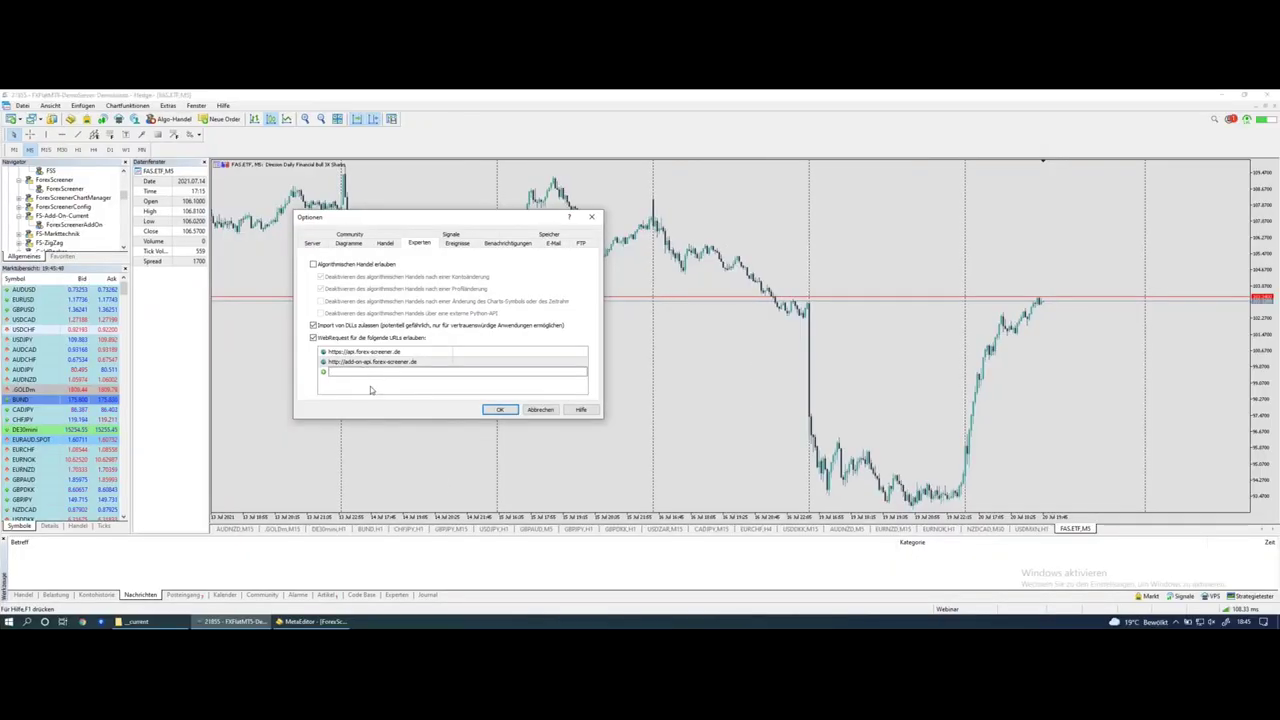
{"action": "left_click", "coordinate": [370, 390]}
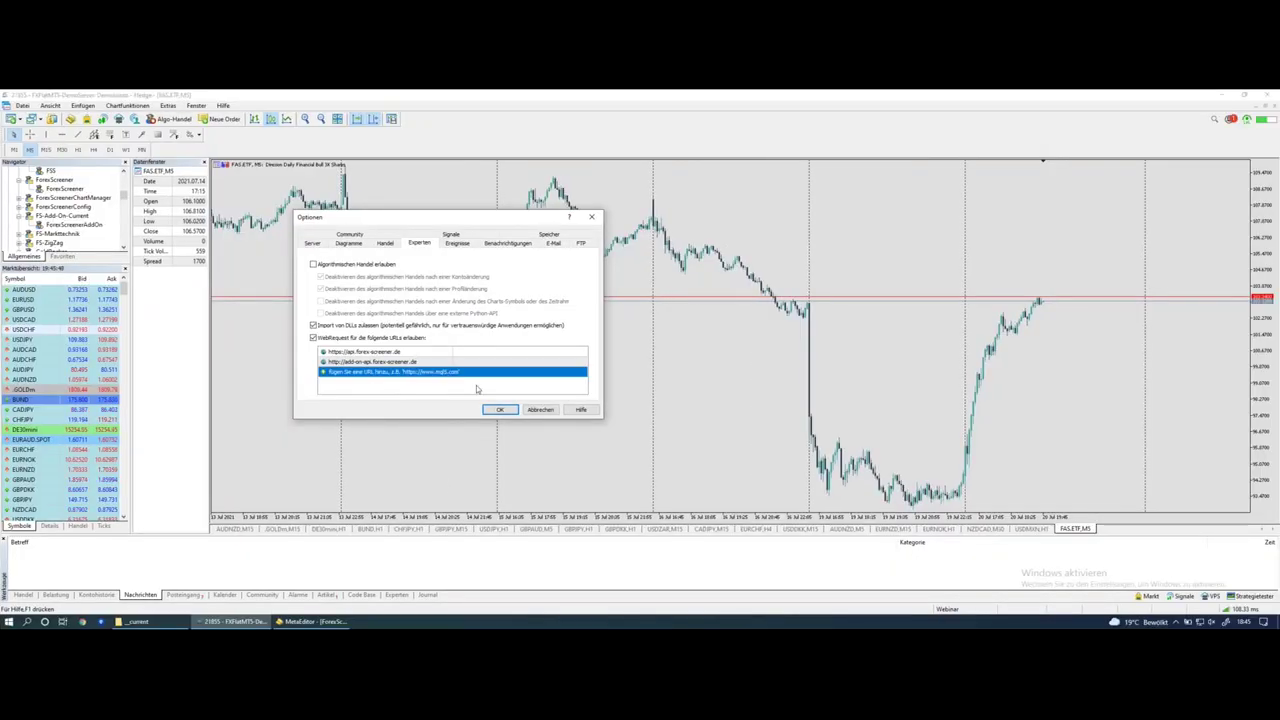
{"action": "left_click", "coordinate": [596, 219]}
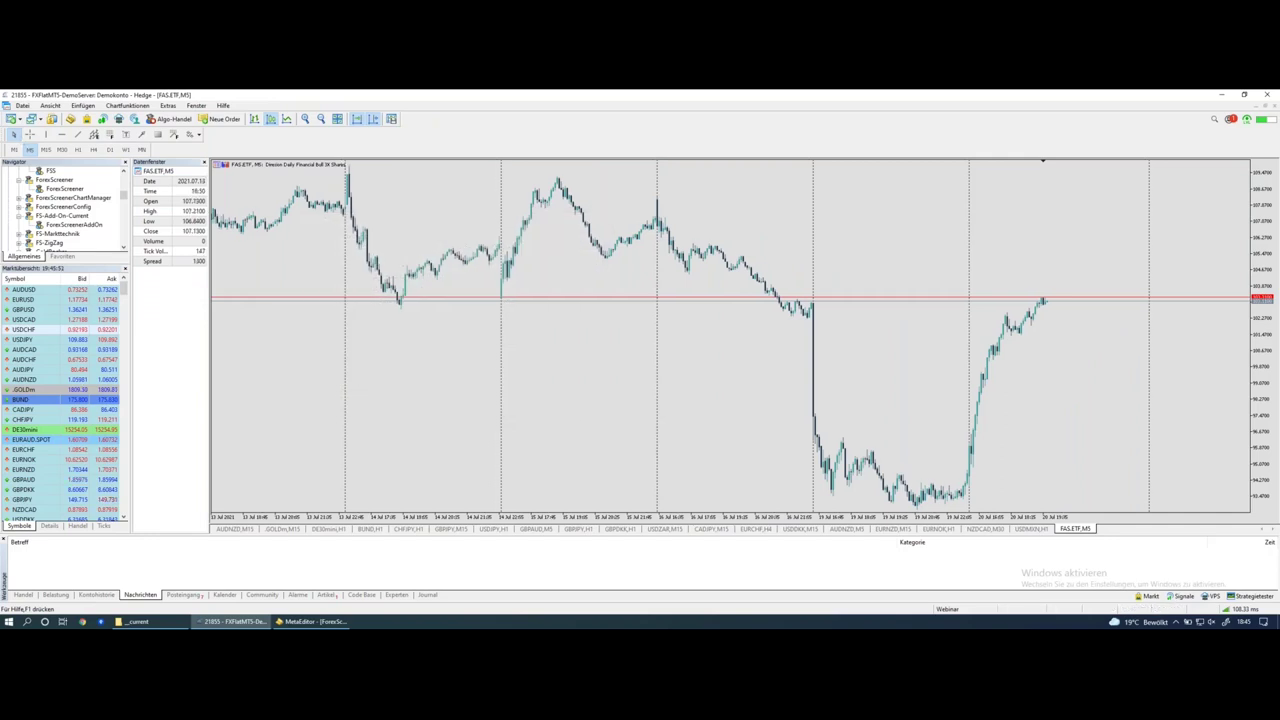
Open a new USDCAD H1 chart from the market watch list
{"action": "right_click", "coordinate": [30, 320]}
{"action": "left_click_drag", "start_coordinate": [30, 320], "coordinate": [290, 310]}
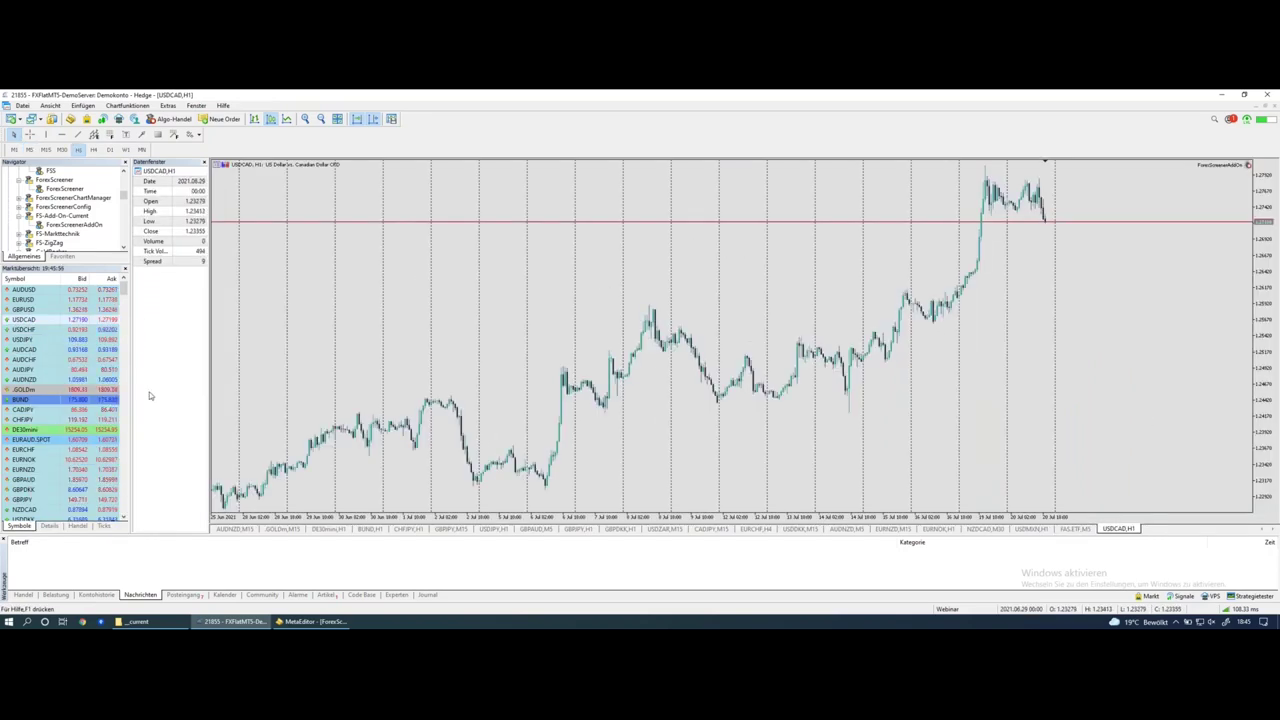
{"action": "scroll", "coordinate": [461, 311], "scroll_direction": "up", "scroll_amount": 3}
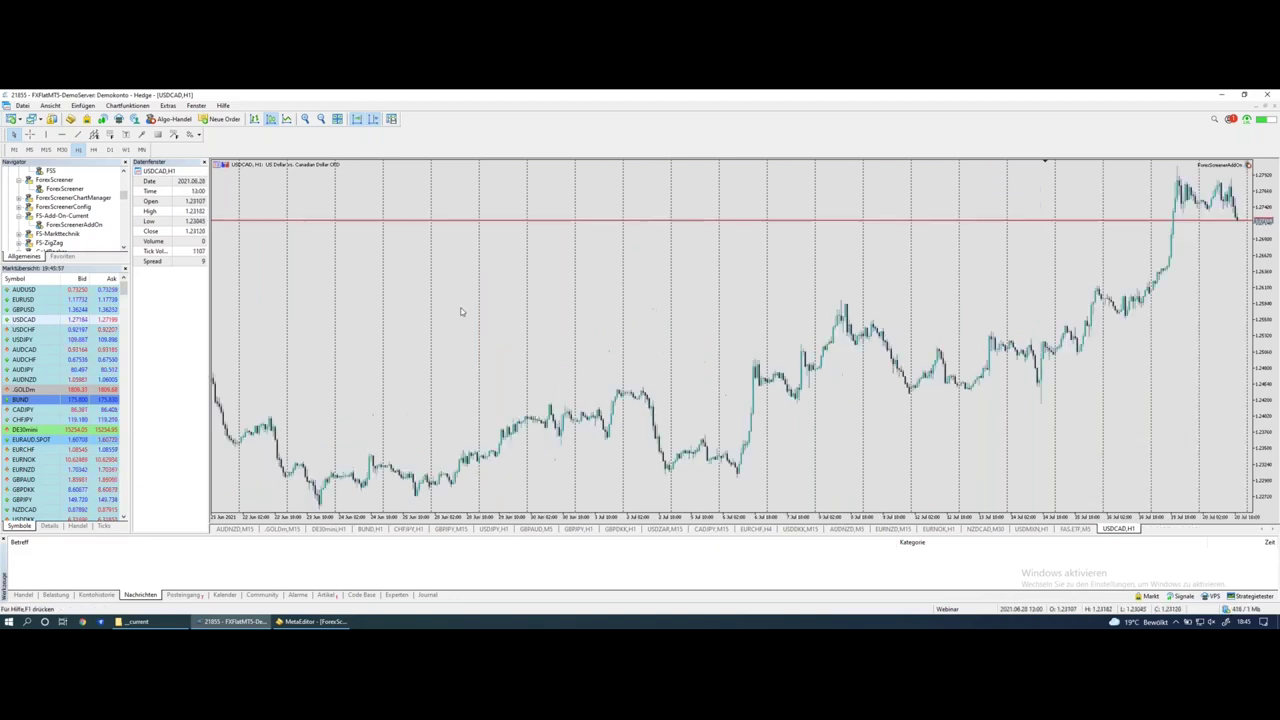
{"action": "scroll", "coordinate": [846, 312], "scroll_direction": "down", "scroll_amount": 3}
{"action": "scroll", "coordinate": [785, 313], "scroll_direction": "up", "scroll_amount": 1}
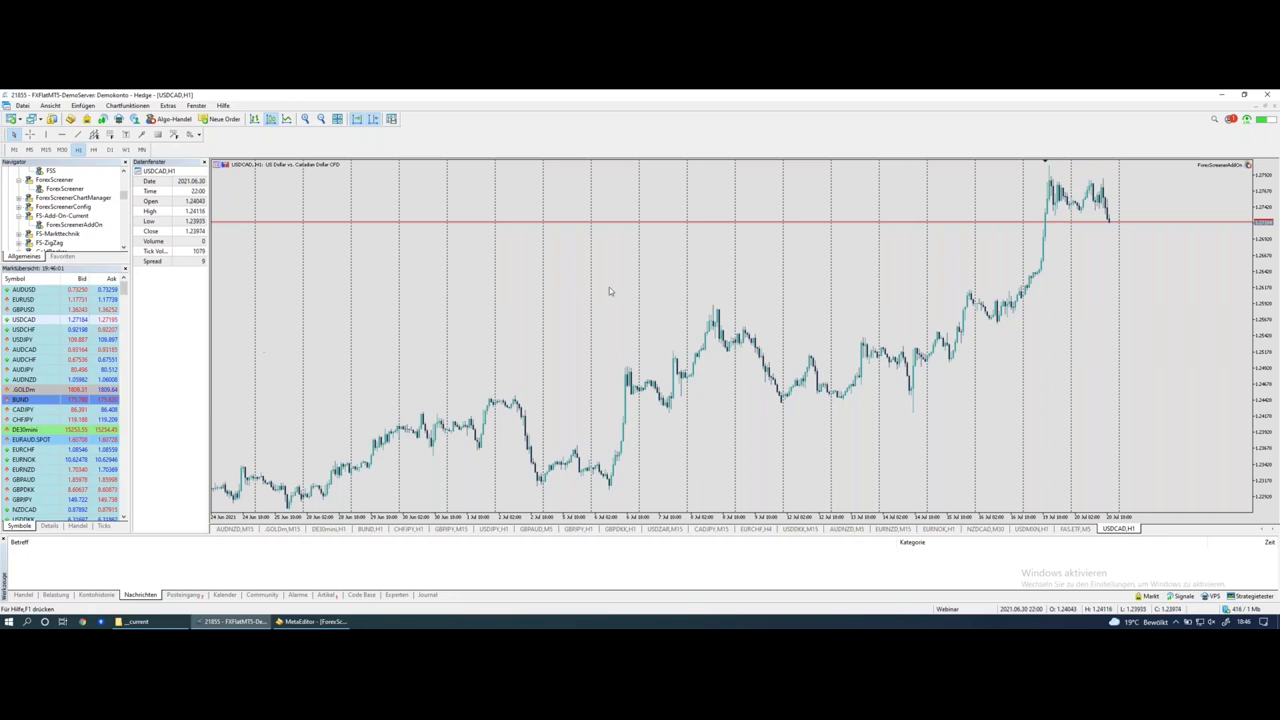
{"action": "scroll", "coordinate": [609, 291], "scroll_direction": "down", "scroll_amount": 1}
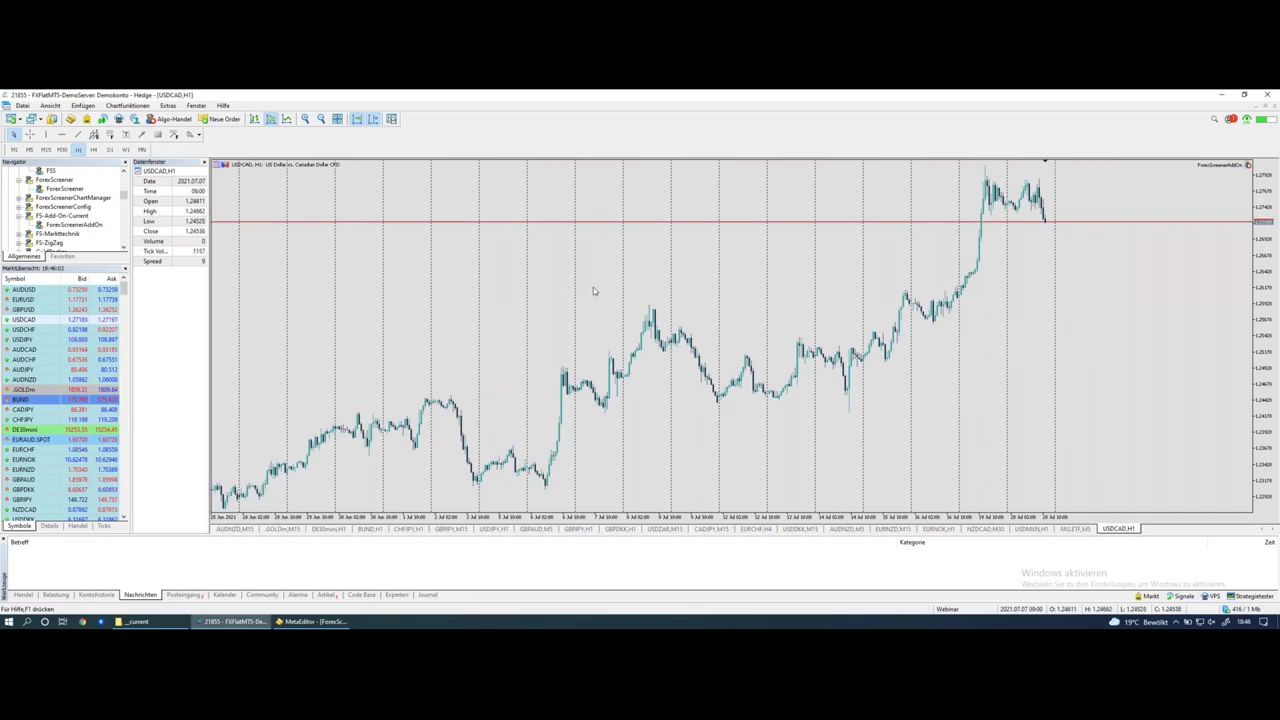
Start saving the USDCAD chart as a template, choose default.tpl as the target file, and cancel the save
{"action": "right_click", "coordinate": [586, 300]}
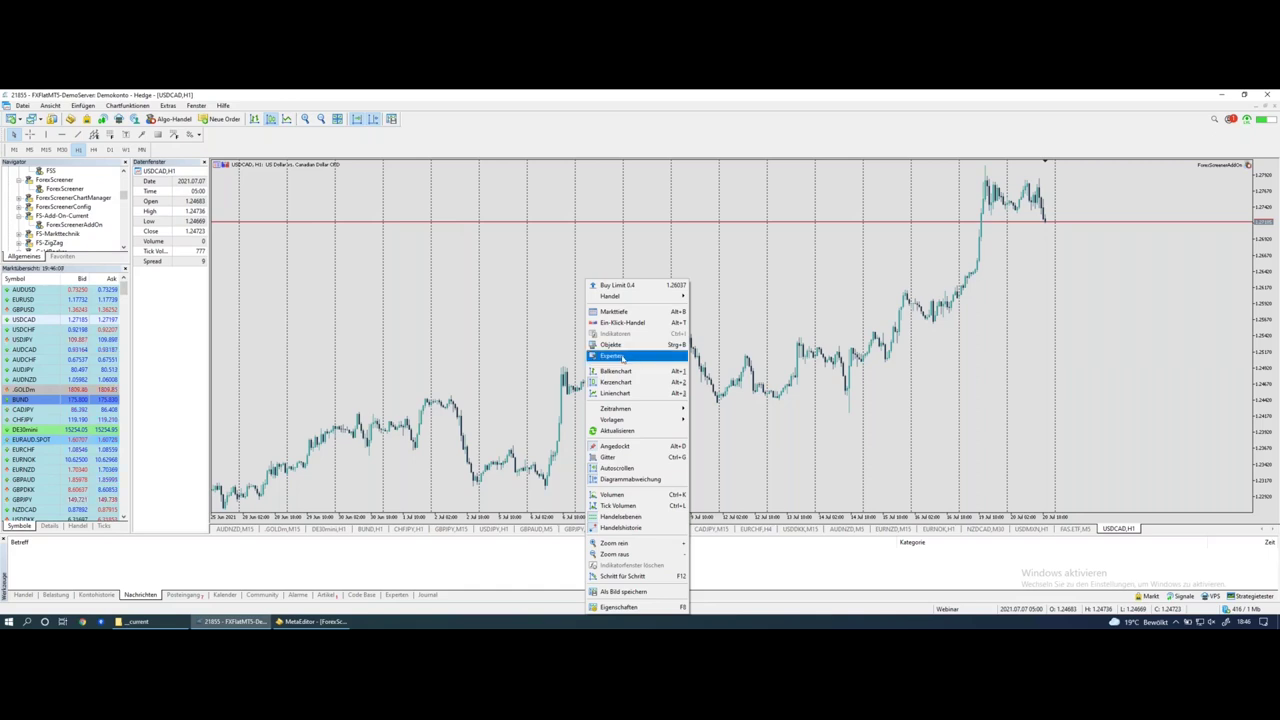
{"action": "mouse_move", "coordinate": [622, 423]}
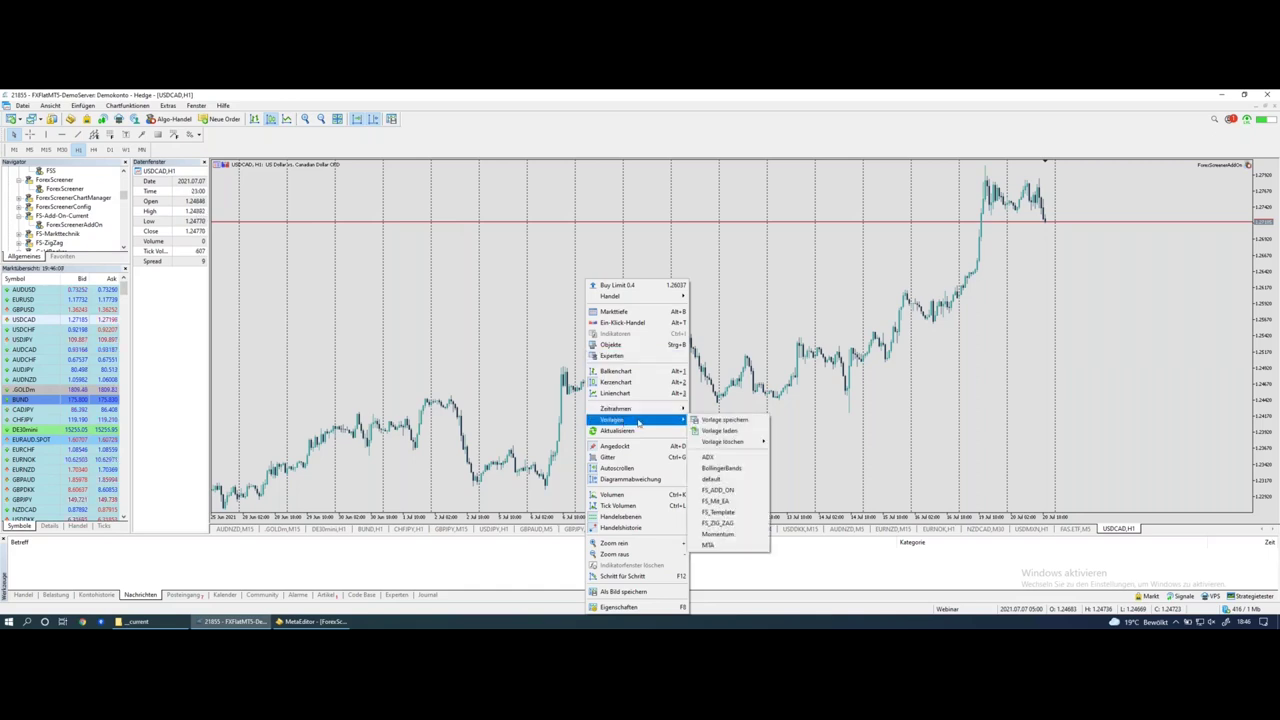
{"action": "left_click", "coordinate": [720, 421]}
{"action": "left_click", "coordinate": [397, 427]}
{"action": "left_click_drag", "start_coordinate": [374, 427], "coordinate": [322, 427]}
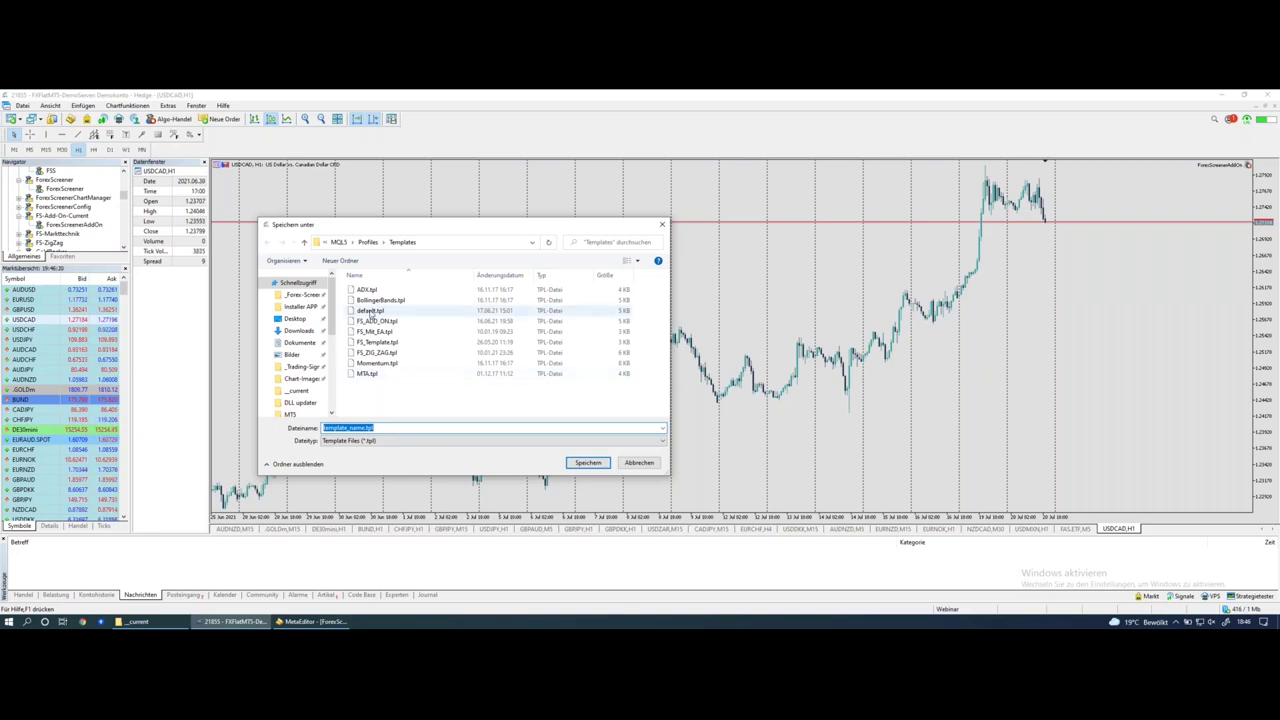
{"action": "left_click", "coordinate": [371, 313]}
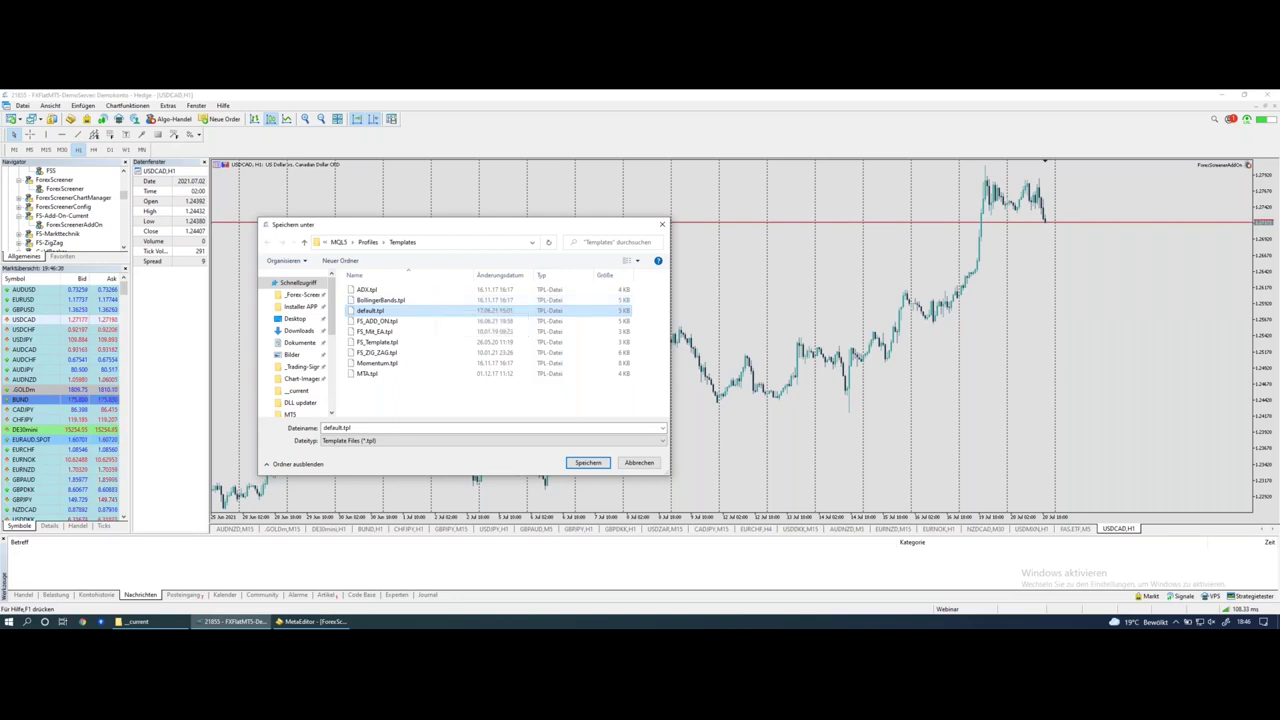
{"action": "left_click", "coordinate": [640, 463]}
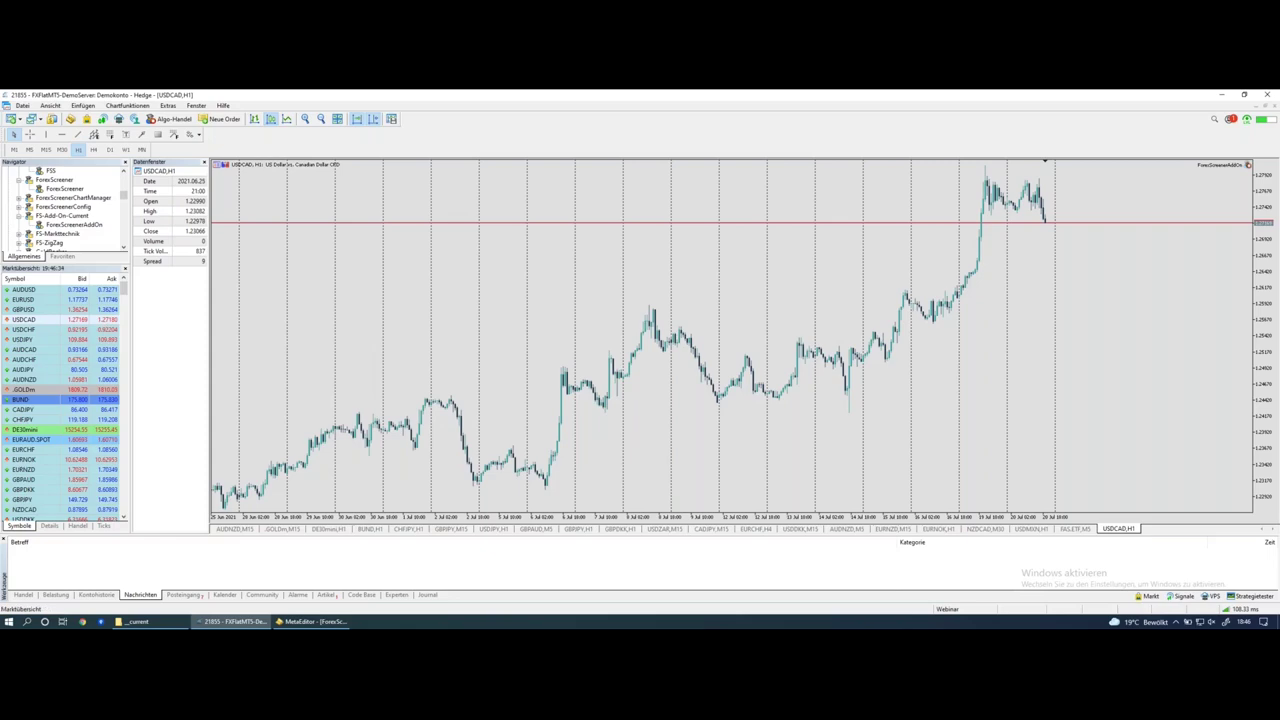
Switch to the Der Screener page in Safari, close its side menu, and return to the filter section
{"action": "mouse_move", "coordinate": [30, 322]}
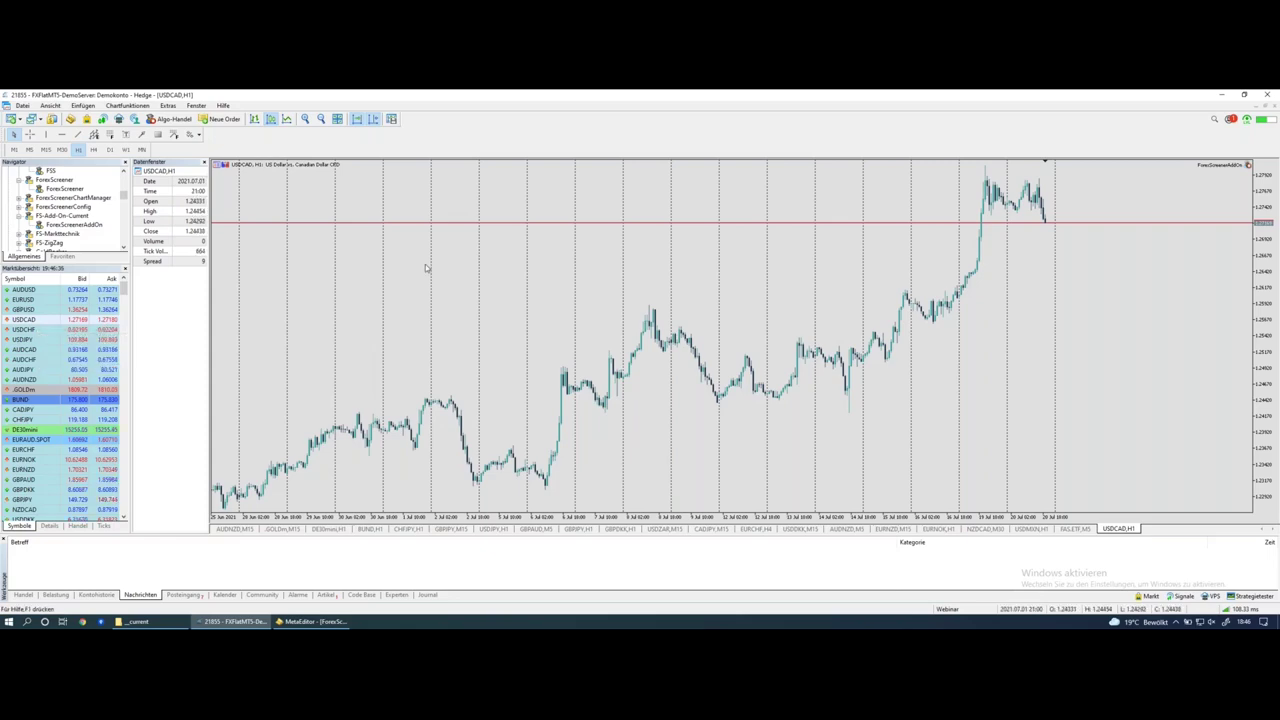
{"action": "key", "text": "ctrl+Left"}
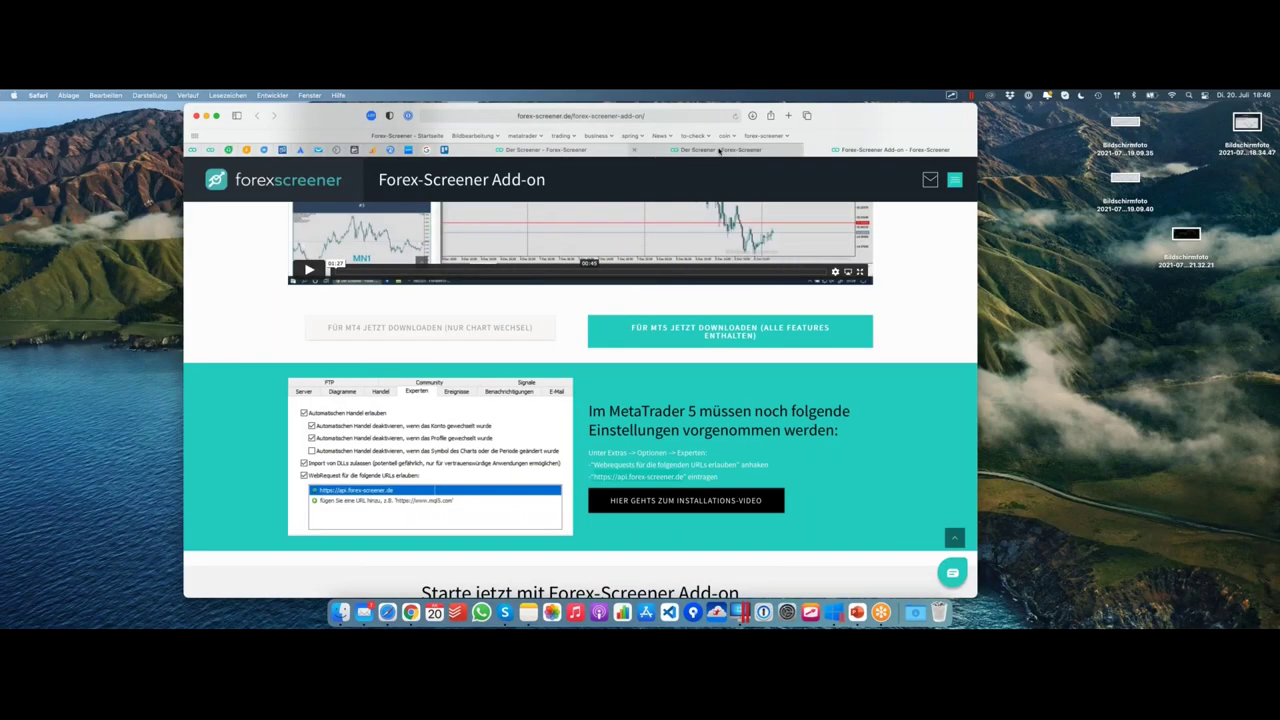
{"action": "left_click", "coordinate": [719, 150]}
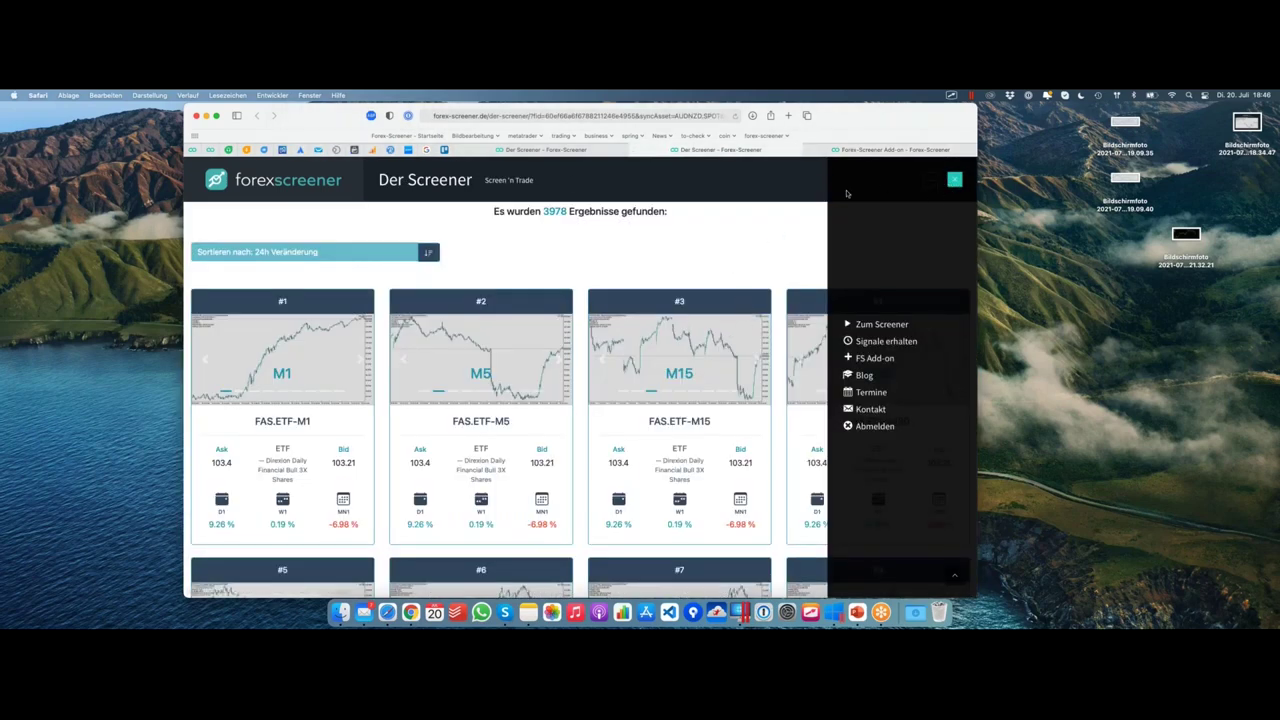
{"action": "left_click", "coordinate": [722, 265]}
{"action": "scroll", "coordinate": [717, 249], "scroll_direction": "up", "scroll_amount": 3}
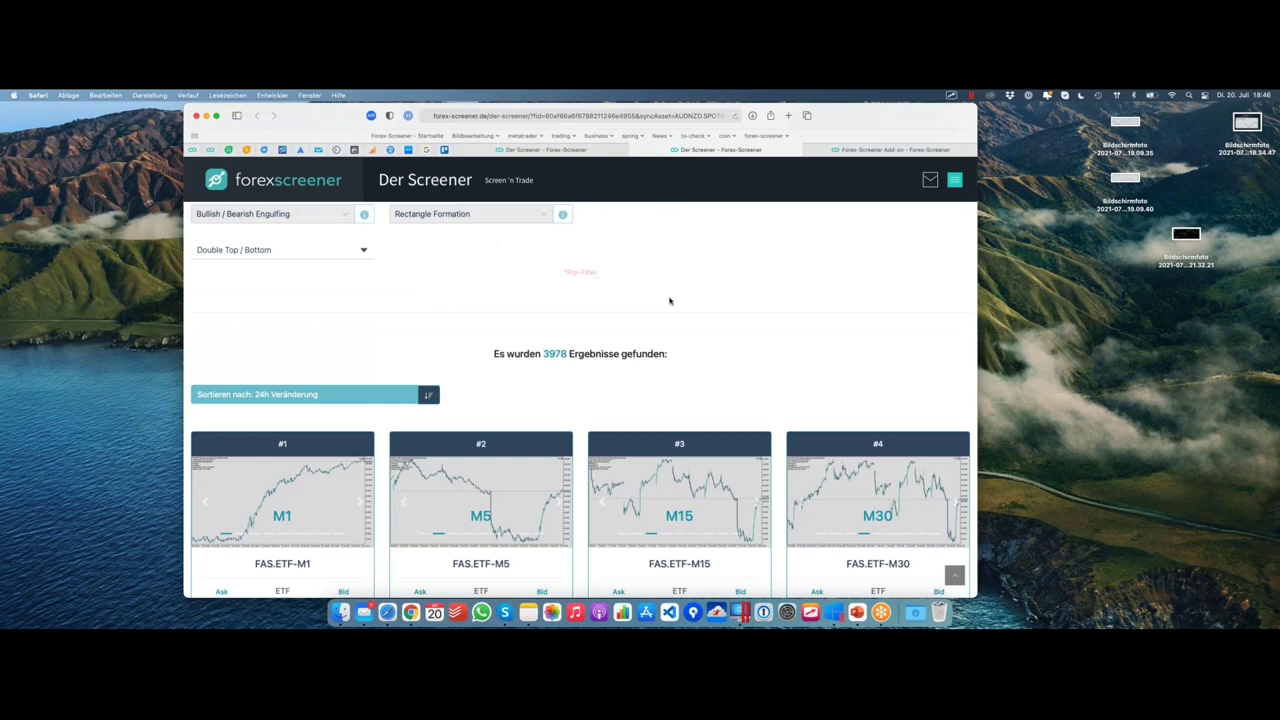
{"action": "scroll", "coordinate": [670, 300], "scroll_direction": "up", "scroll_amount": 10}
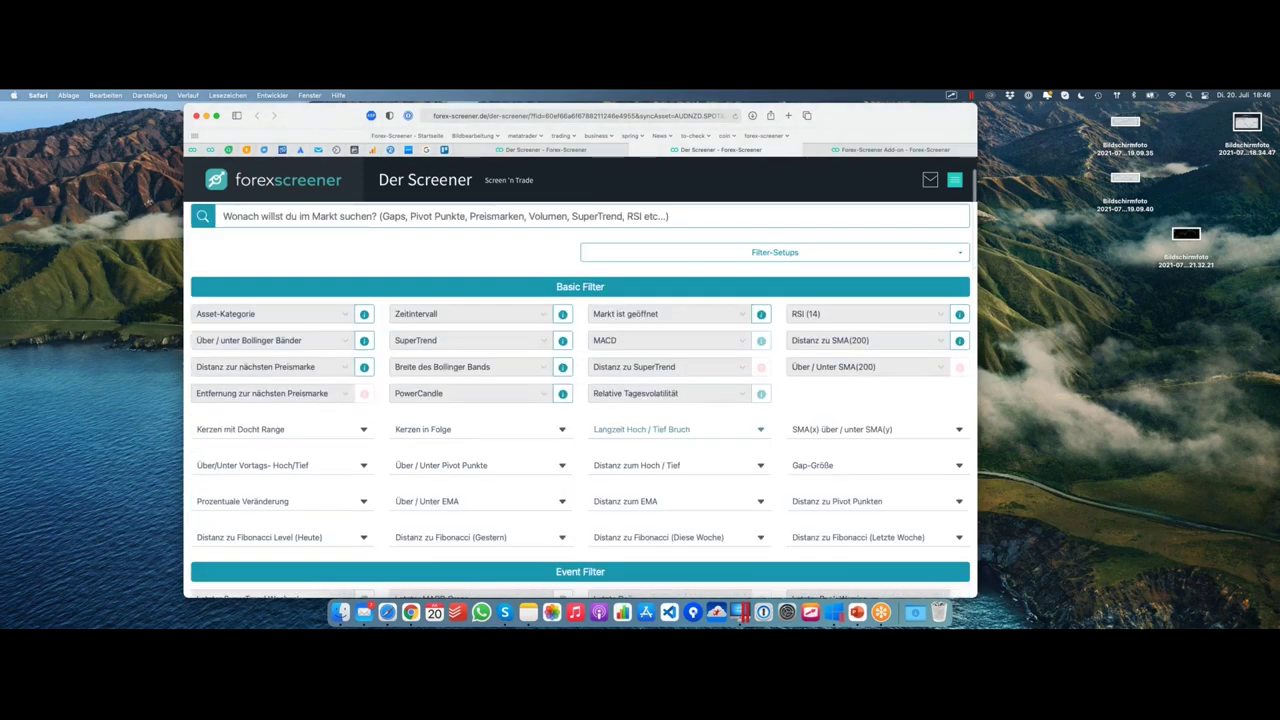
Look through the saved filter setups and apply Preismarke + S3
{"action": "left_click", "coordinate": [775, 302]}
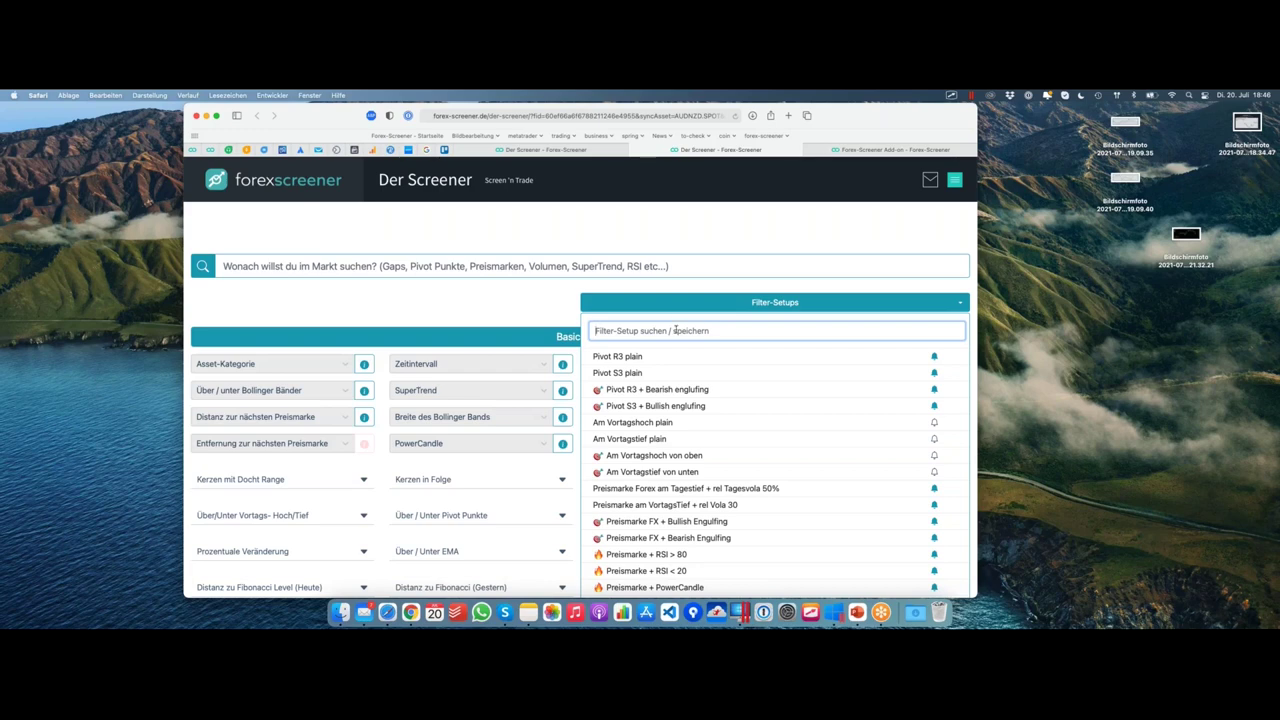
{"action": "scroll", "coordinate": [676, 330], "scroll_direction": "down", "scroll_amount": 2}
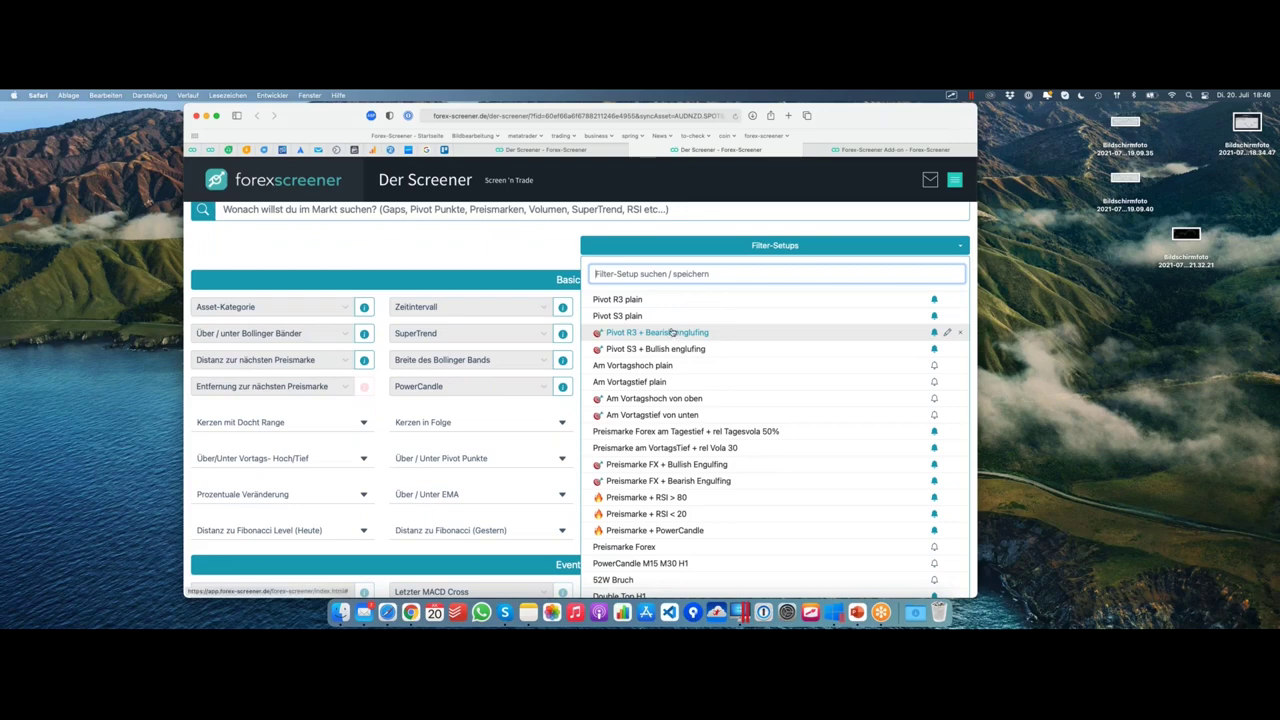
{"action": "scroll", "coordinate": [675, 335], "scroll_direction": "down", "scroll_amount": 2}
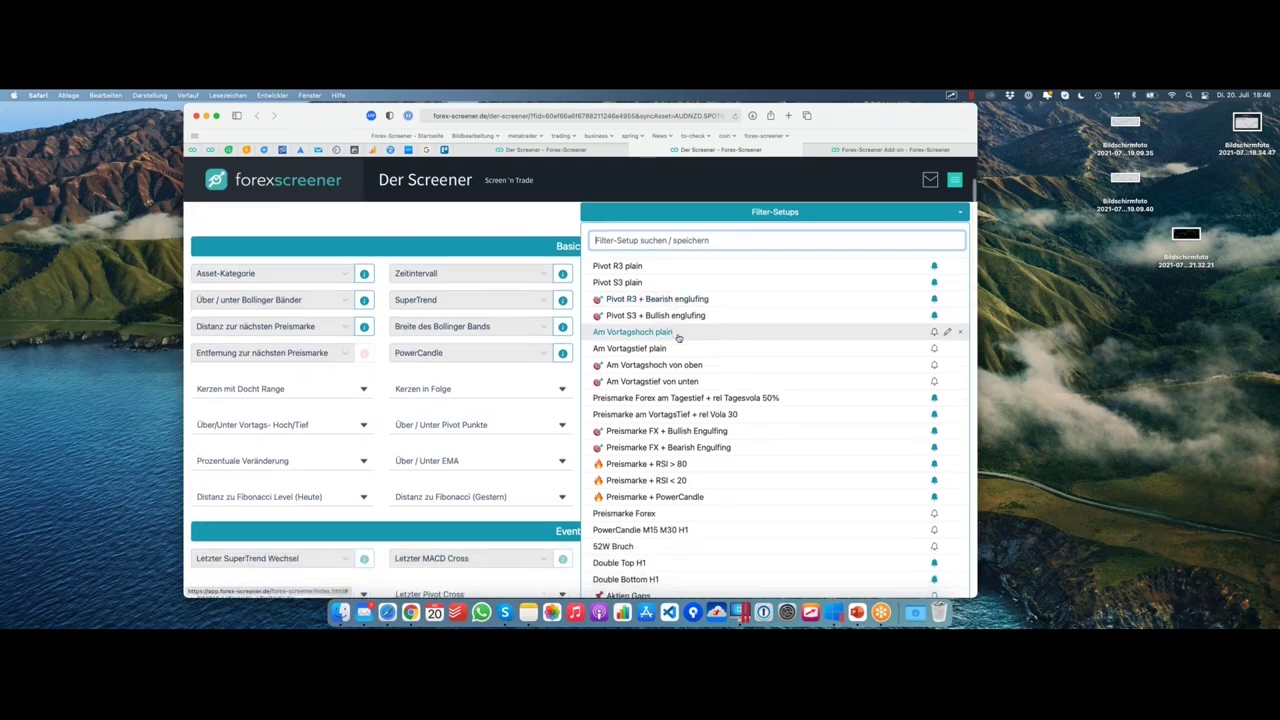
{"action": "scroll", "coordinate": [677, 337], "scroll_direction": "down", "scroll_amount": 4}
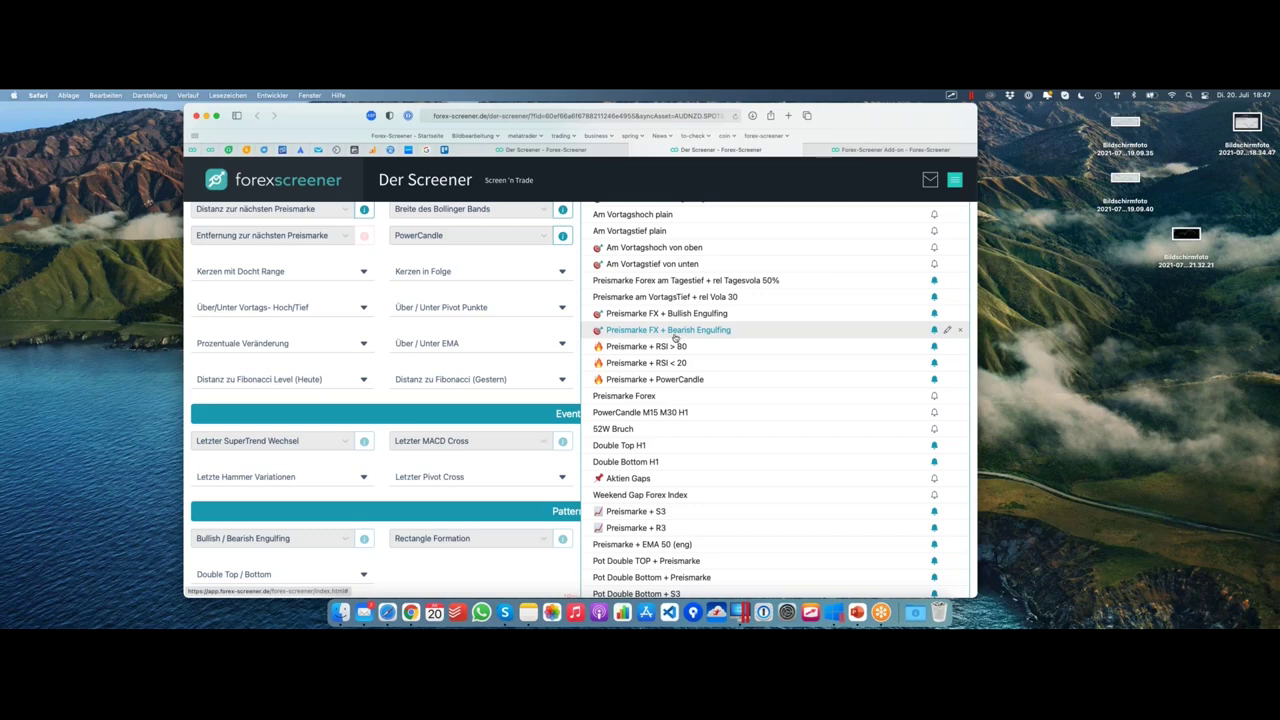
{"action": "left_click", "coordinate": [640, 511]}
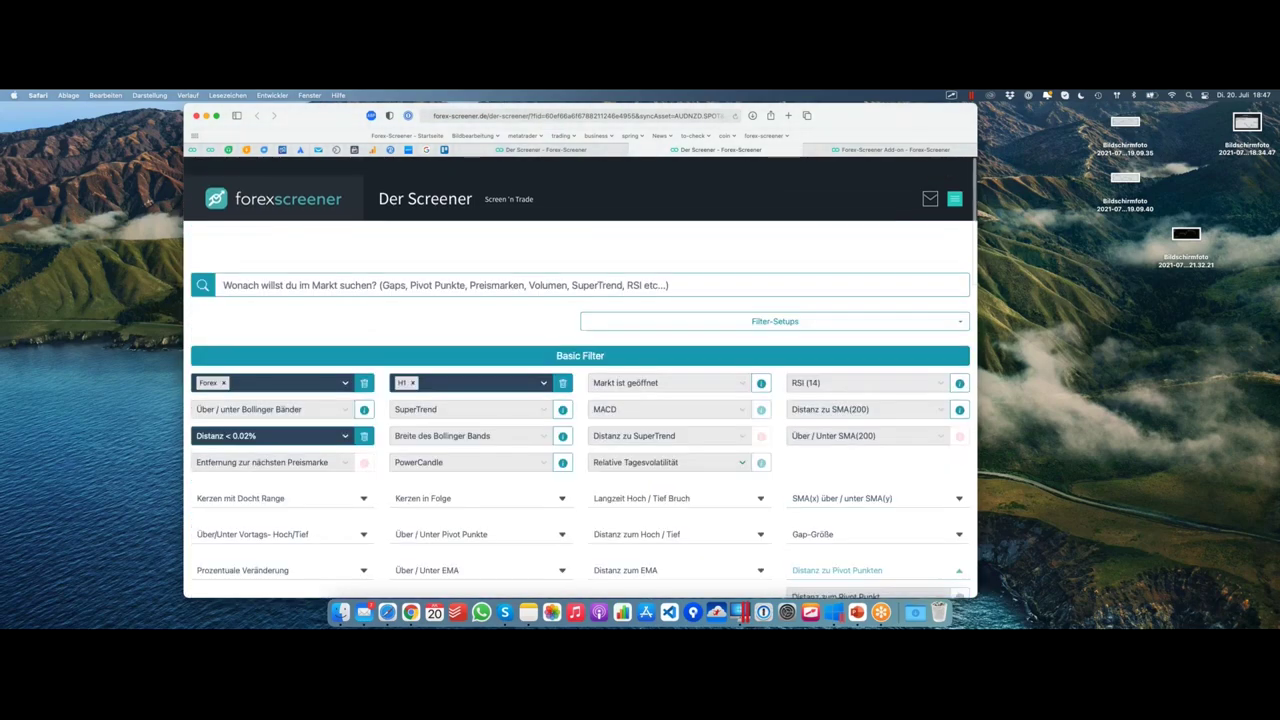
Apply the saved filter setup Preismarke + R3 and check its results below the filters
{"action": "left_click", "coordinate": [775, 302]}
{"action": "scroll", "coordinate": [757, 420], "scroll_direction": "down", "scroll_amount": 3}
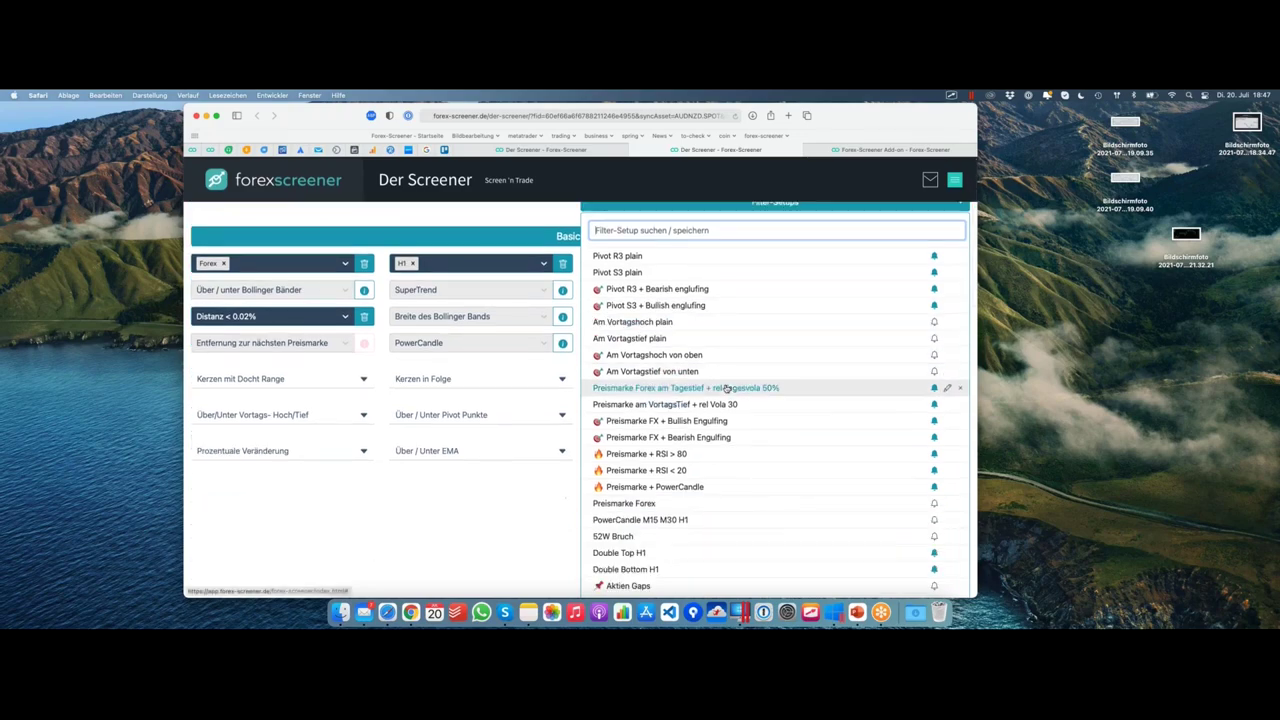
{"action": "scroll", "coordinate": [727, 420], "scroll_direction": "down", "scroll_amount": 3}
{"action": "left_click", "coordinate": [690, 486]}
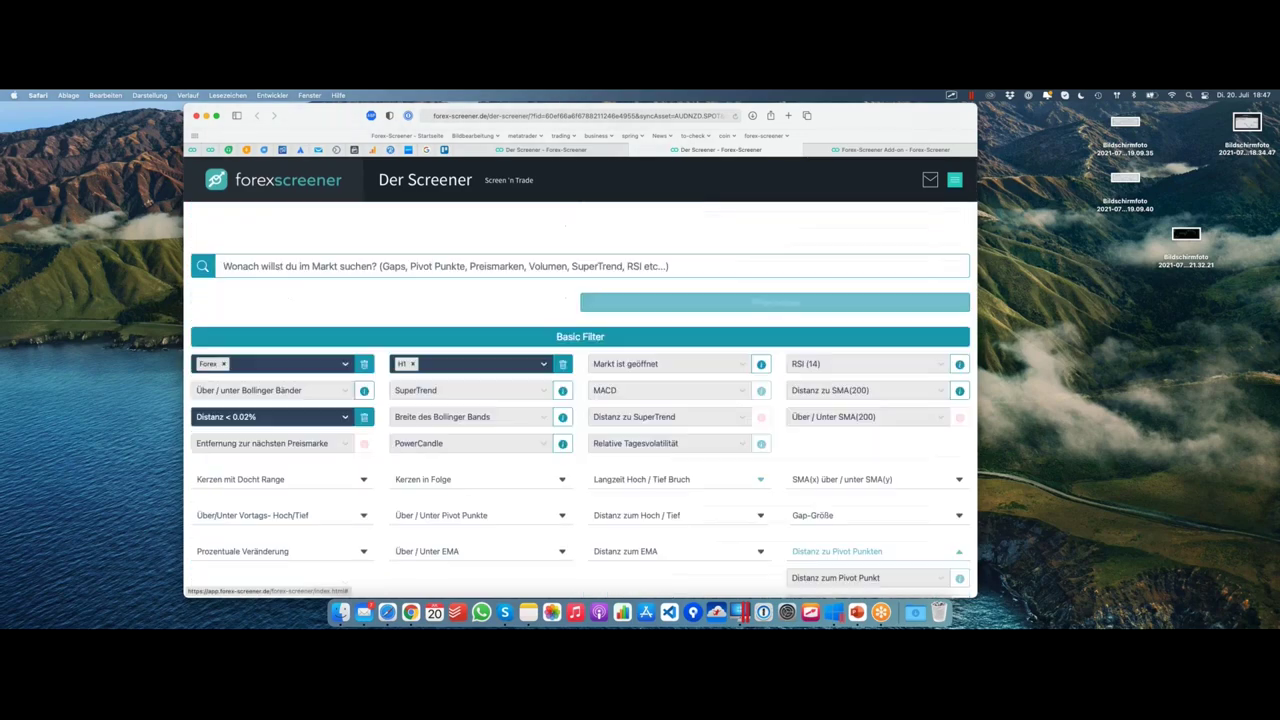
{"action": "scroll", "coordinate": [622, 365], "scroll_direction": "down", "scroll_amount": 4}
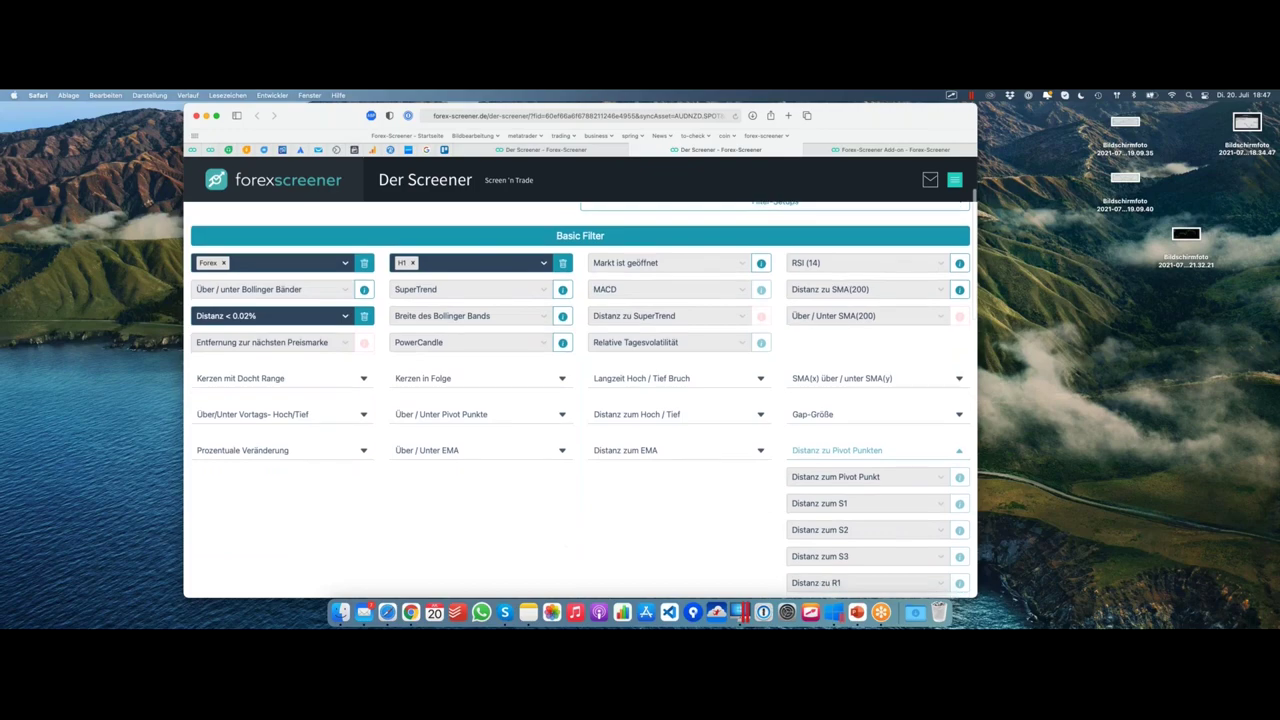
{"action": "scroll", "coordinate": [580, 400], "scroll_direction": "down", "scroll_amount": 10}
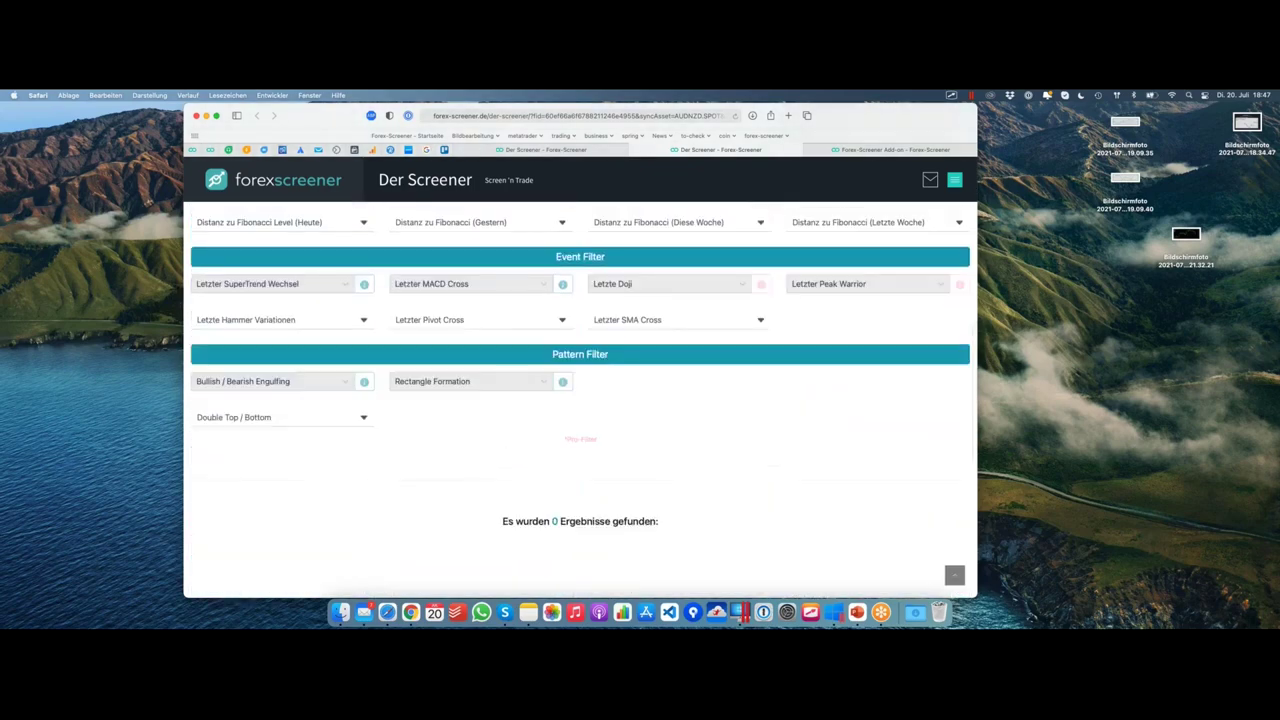
{"action": "scroll", "coordinate": [580, 400], "scroll_direction": "up", "scroll_amount": 4}
{"action": "scroll", "coordinate": [585, 347], "scroll_direction": "up", "scroll_amount": 5}
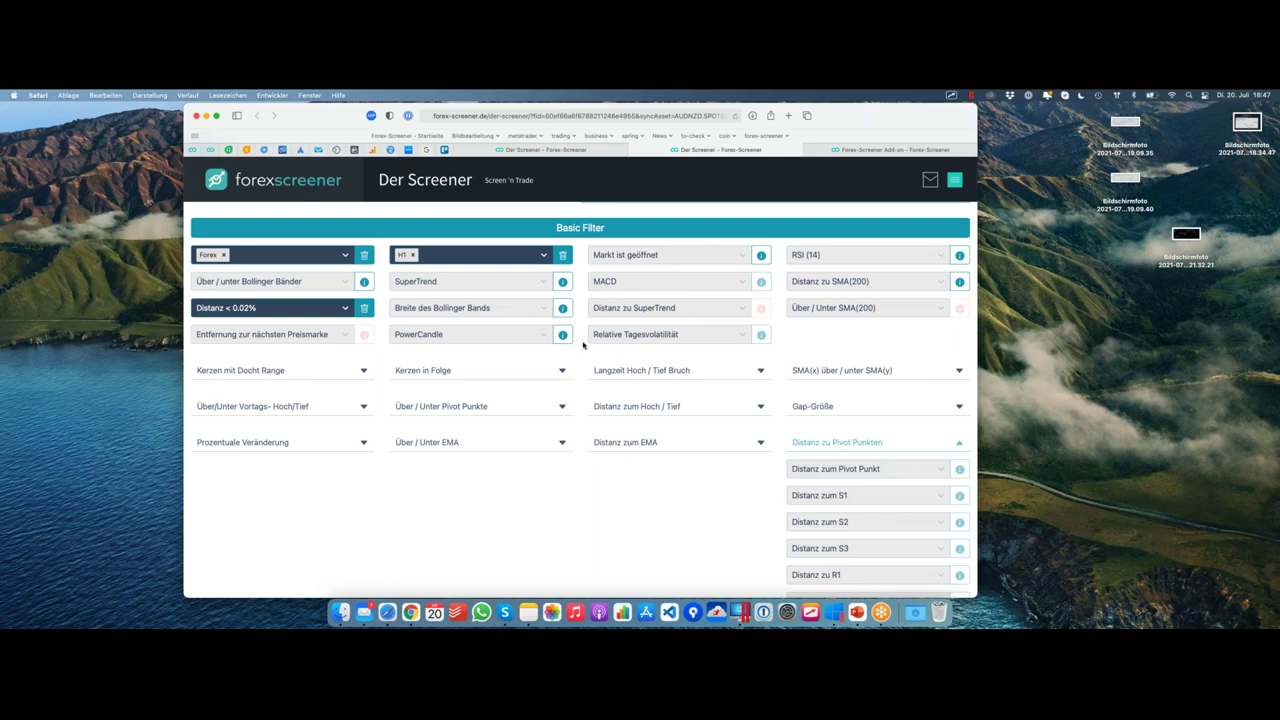
{"action": "scroll", "coordinate": [583, 344], "scroll_direction": "up", "scroll_amount": 2}
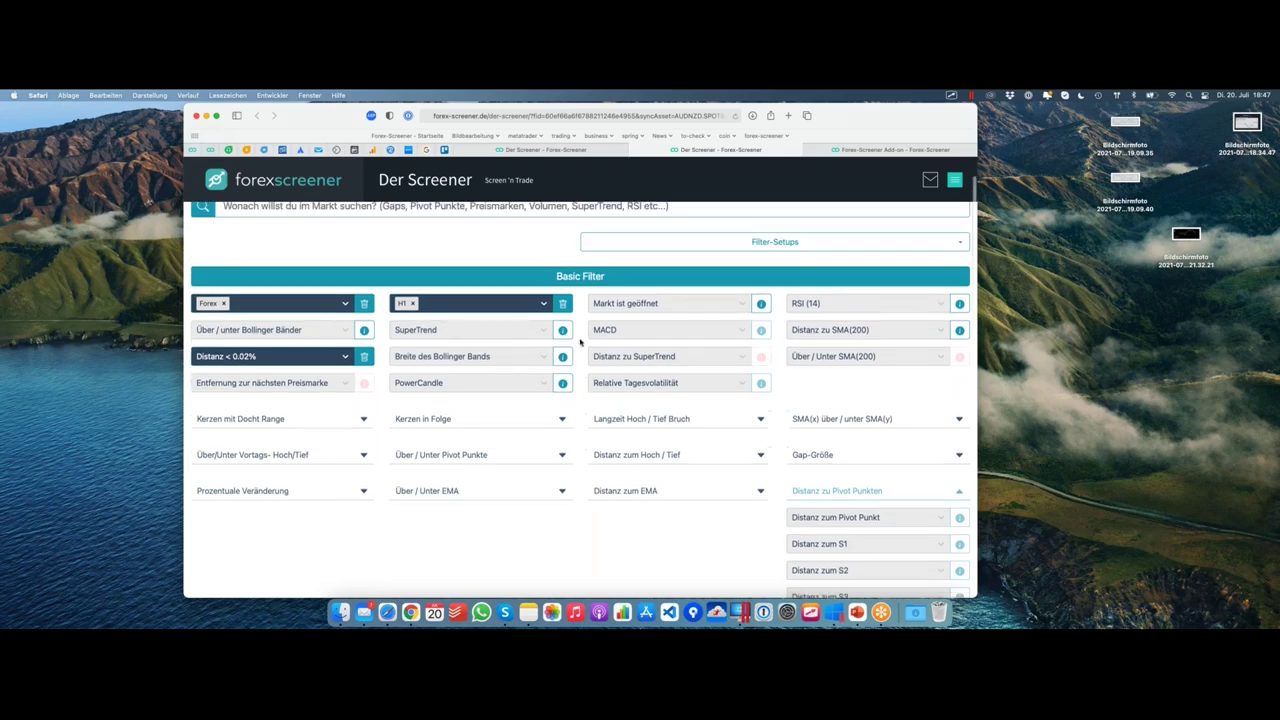
Apply the saved filter setup Preismarke + RSI > 80 and check its results below the filters
{"action": "left_click", "coordinate": [682, 246]}
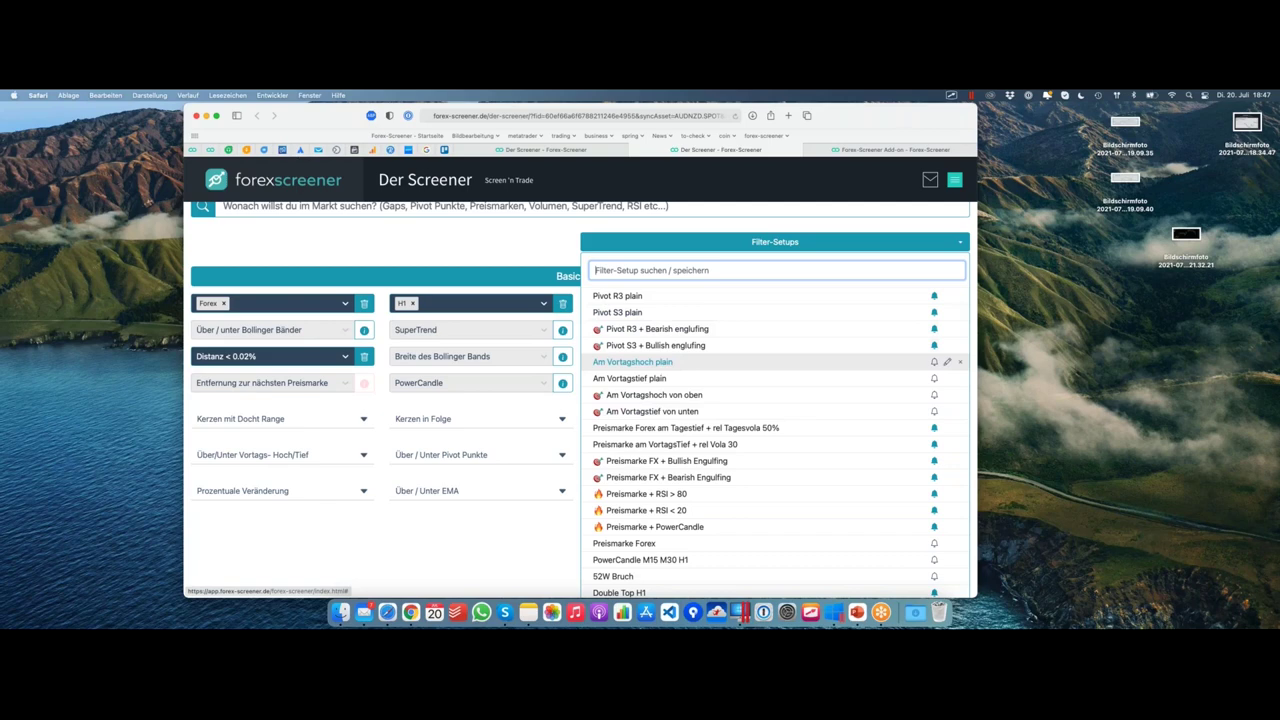
{"action": "scroll", "coordinate": [672, 378], "scroll_direction": "down", "scroll_amount": 2}
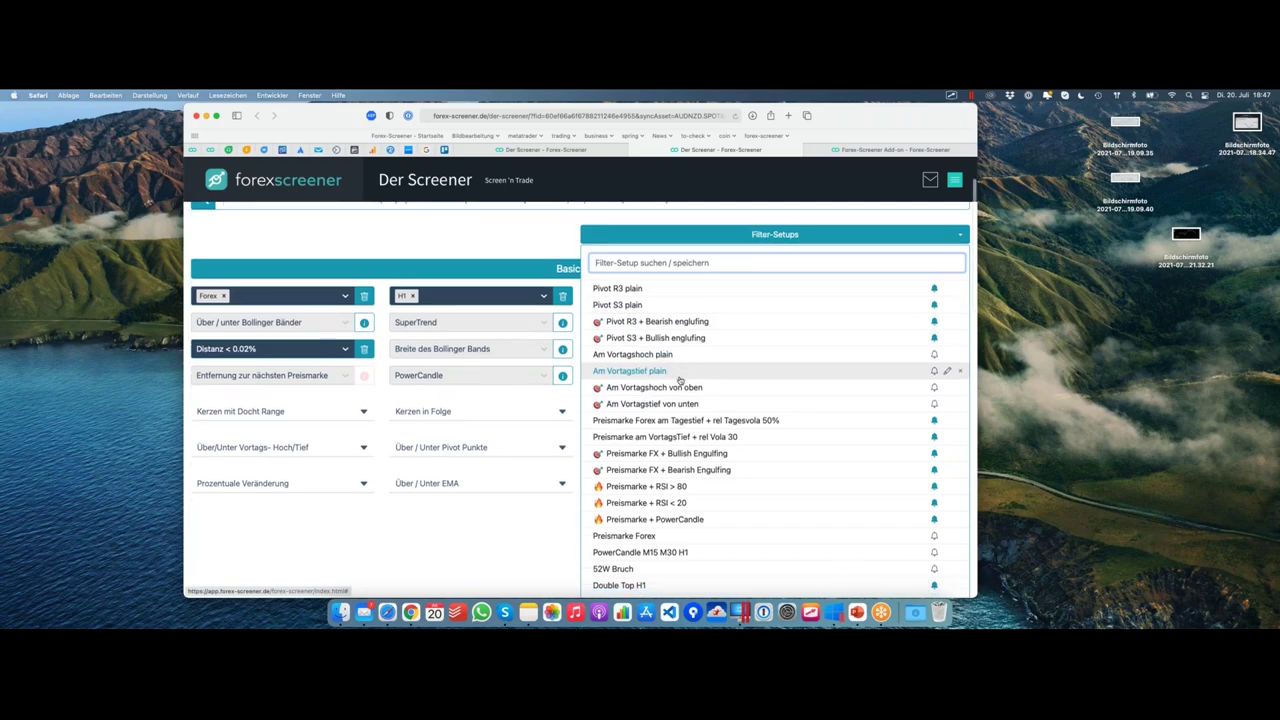
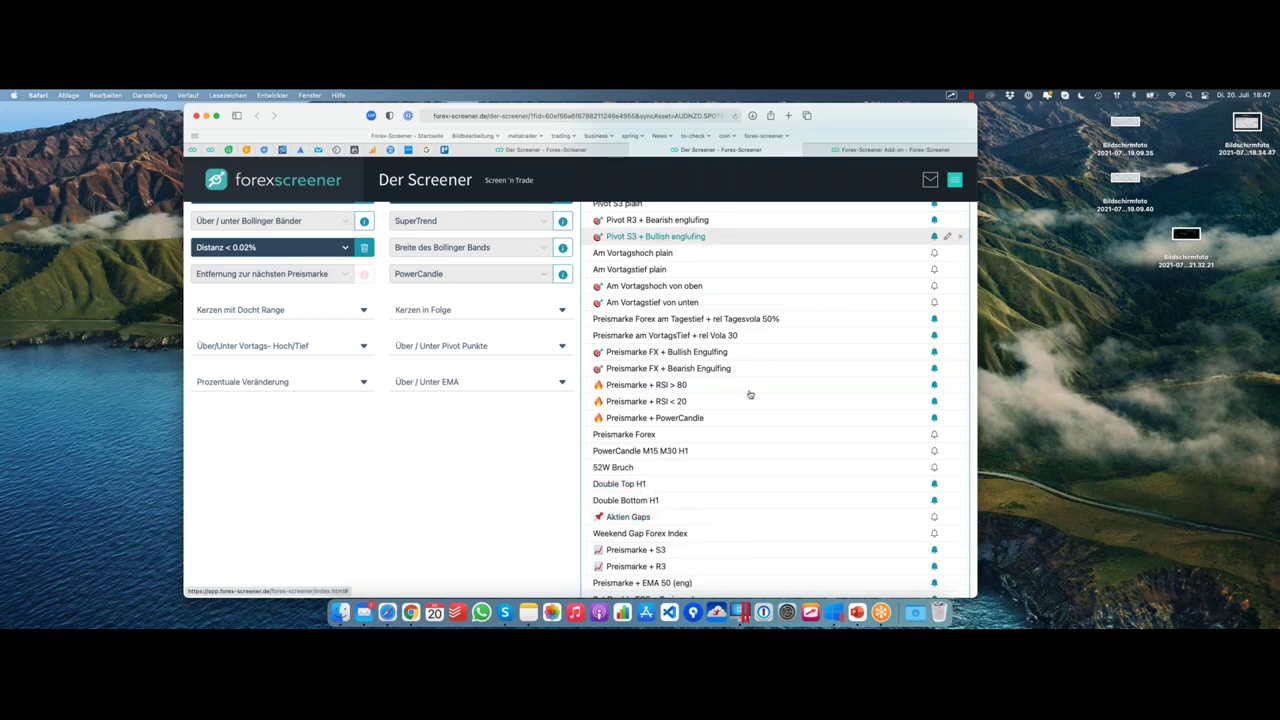
{"action": "scroll", "coordinate": [700, 400], "scroll_direction": "down", "scroll_amount": 1}
{"action": "left_click", "coordinate": [683, 390]}
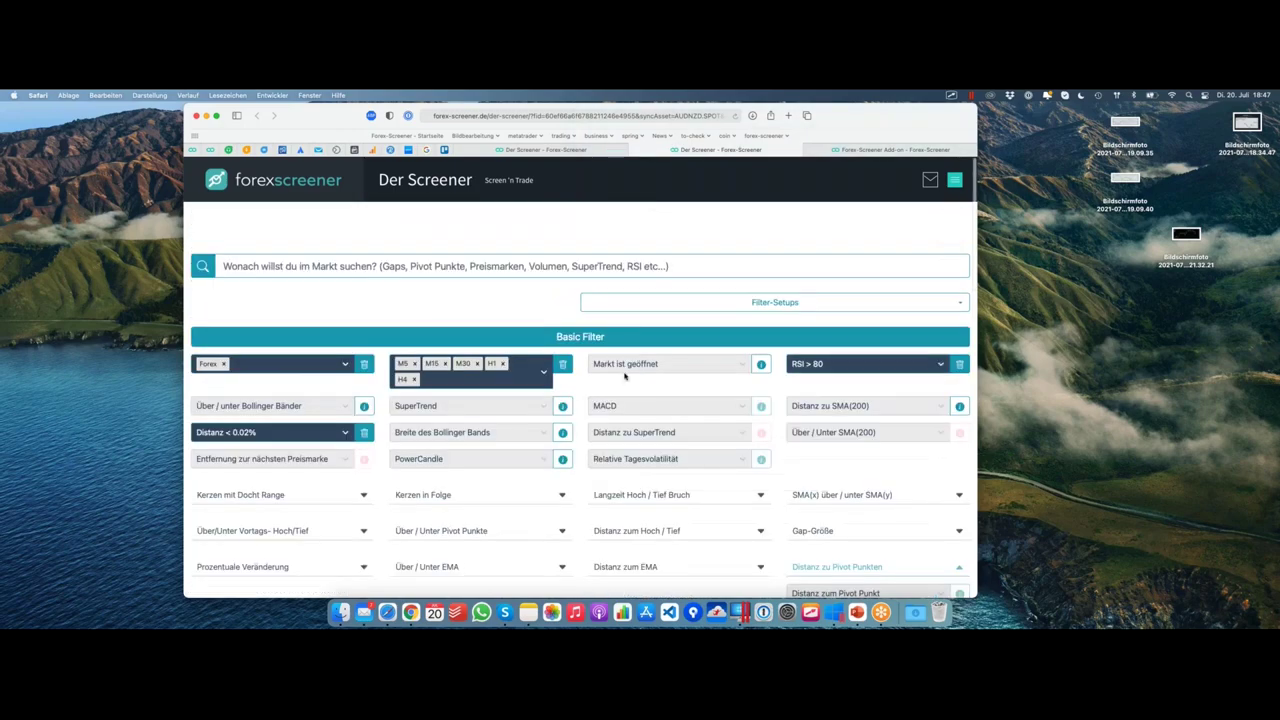
{"action": "scroll", "coordinate": [580, 400], "scroll_direction": "down", "scroll_amount": 4}
{"action": "scroll", "coordinate": [629, 369], "scroll_direction": "down", "scroll_amount": 10}
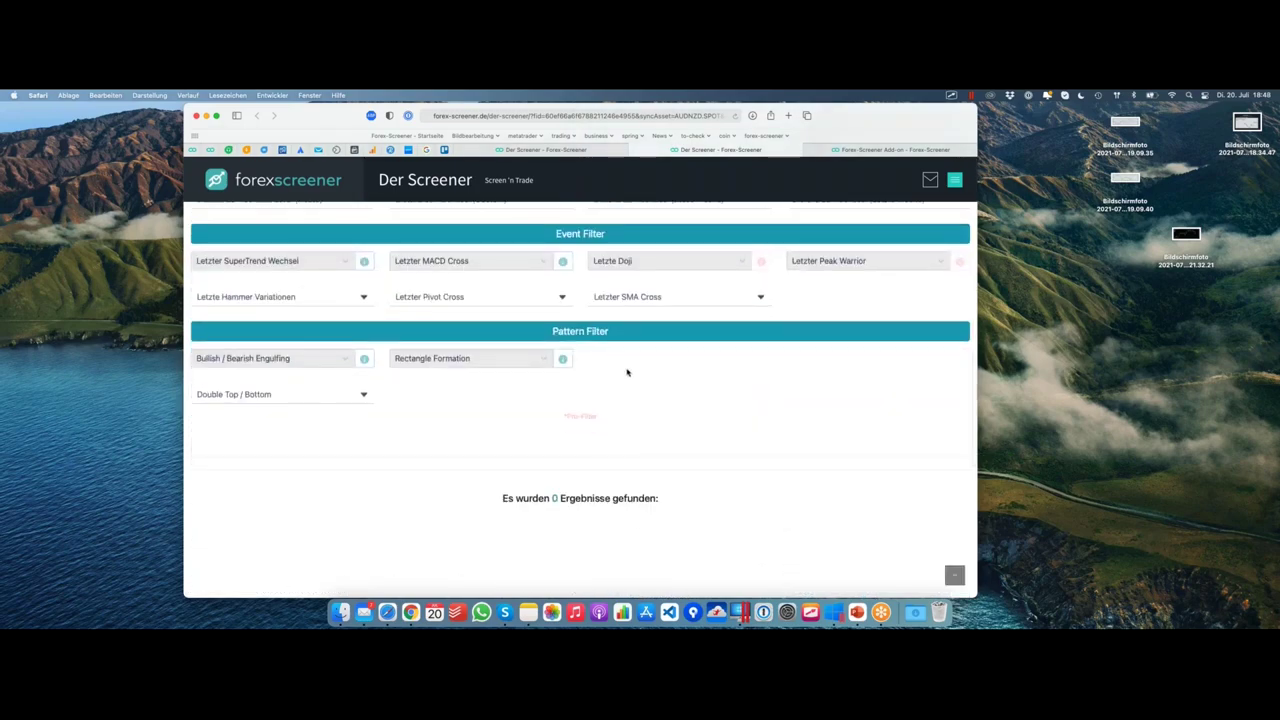
{"action": "scroll", "coordinate": [629, 369], "scroll_direction": "up", "scroll_amount": 6}
{"action": "scroll", "coordinate": [629, 369], "scroll_direction": "up", "scroll_amount": 5}
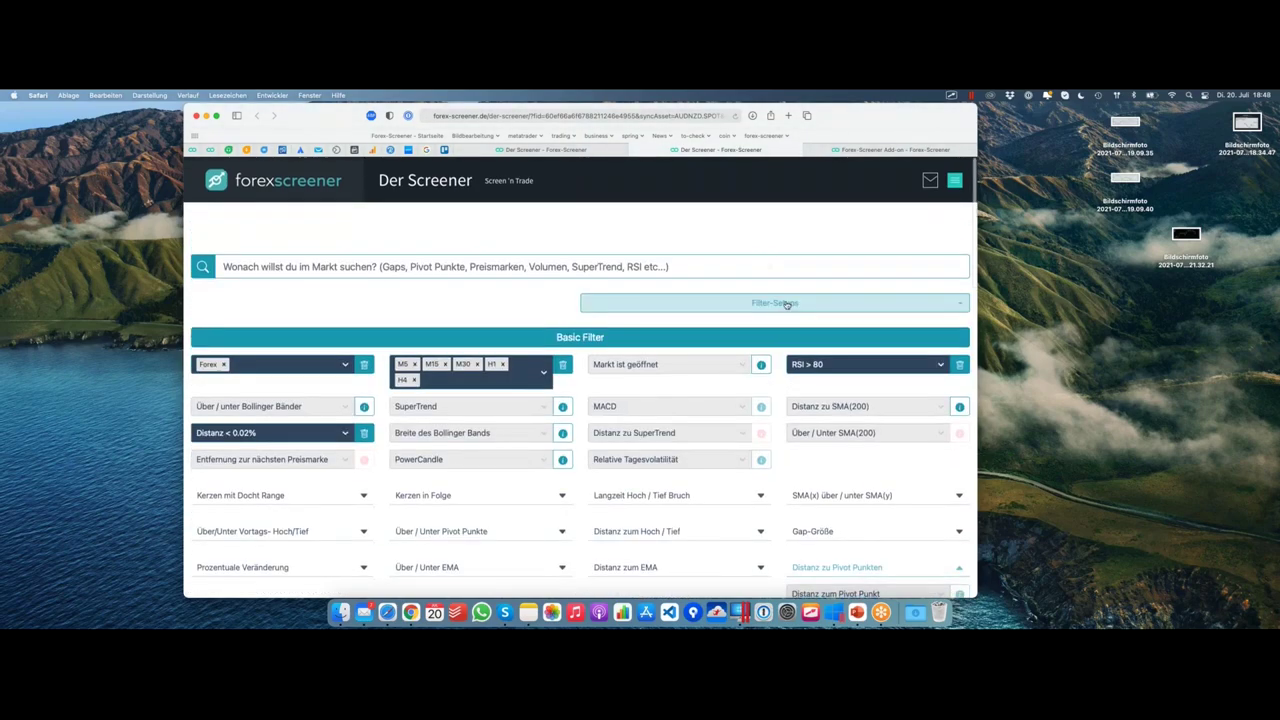
Apply the saved filter setup Preismarke + RSI < 20 and check its results
{"action": "left_click", "coordinate": [775, 302]}
{"action": "scroll", "coordinate": [700, 455], "scroll_direction": "down", "scroll_amount": 2}
{"action": "left_click", "coordinate": [673, 541]}
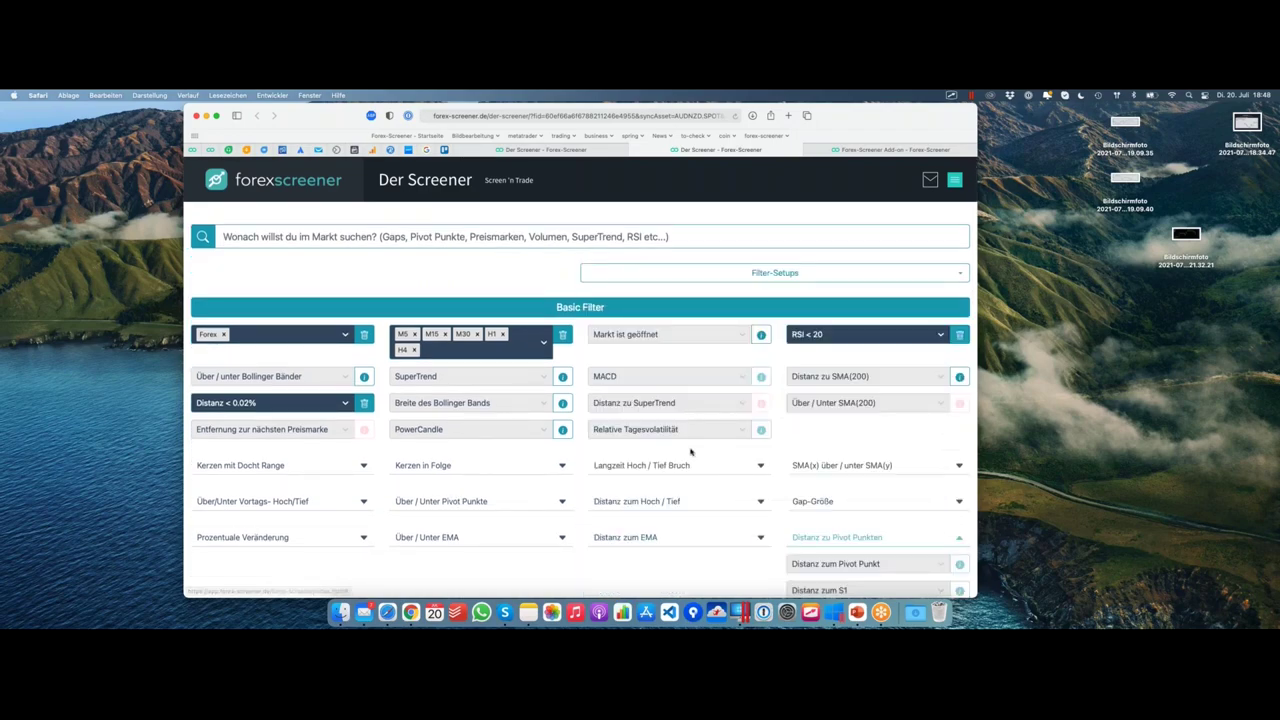
{"action": "scroll", "coordinate": [685, 470], "scroll_direction": "down", "scroll_amount": 5}
{"action": "scroll", "coordinate": [691, 452], "scroll_direction": "down", "scroll_amount": 5}
{"action": "scroll", "coordinate": [691, 450], "scroll_direction": "up", "scroll_amount": 10}
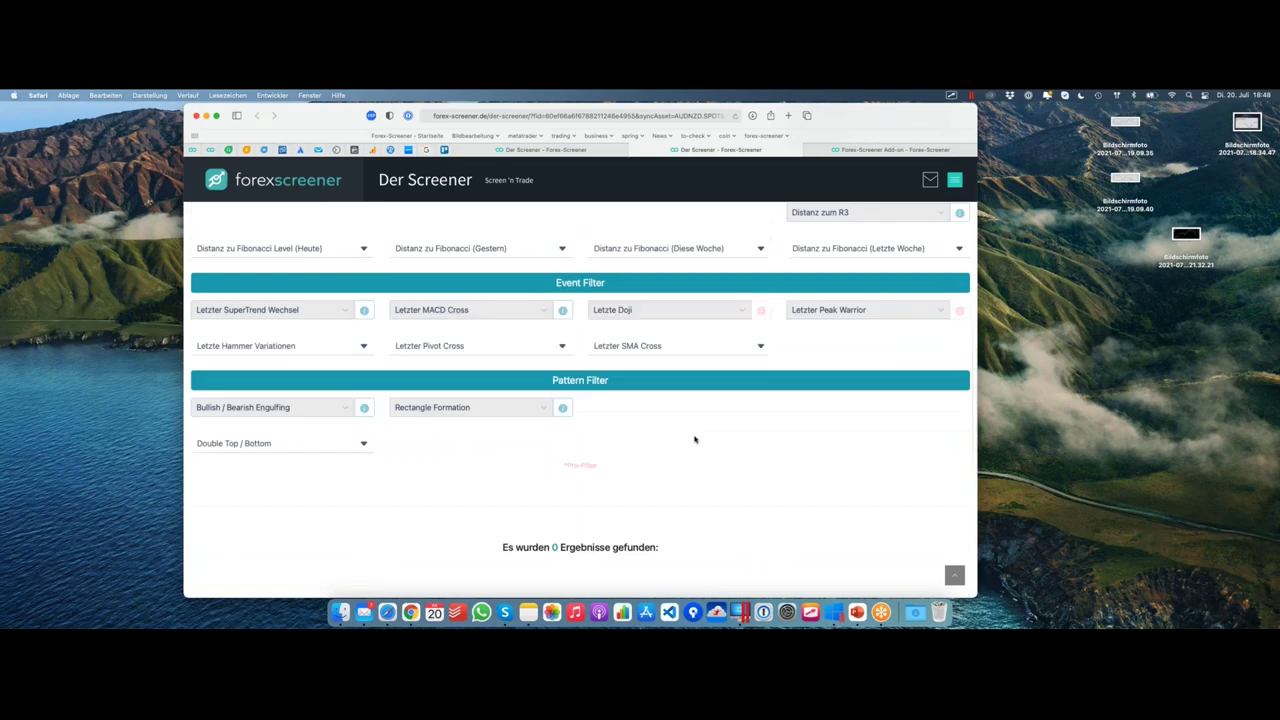
Apply the saved filter setup Pivot R3 plain and check its results
{"action": "left_click", "coordinate": [764, 249]}
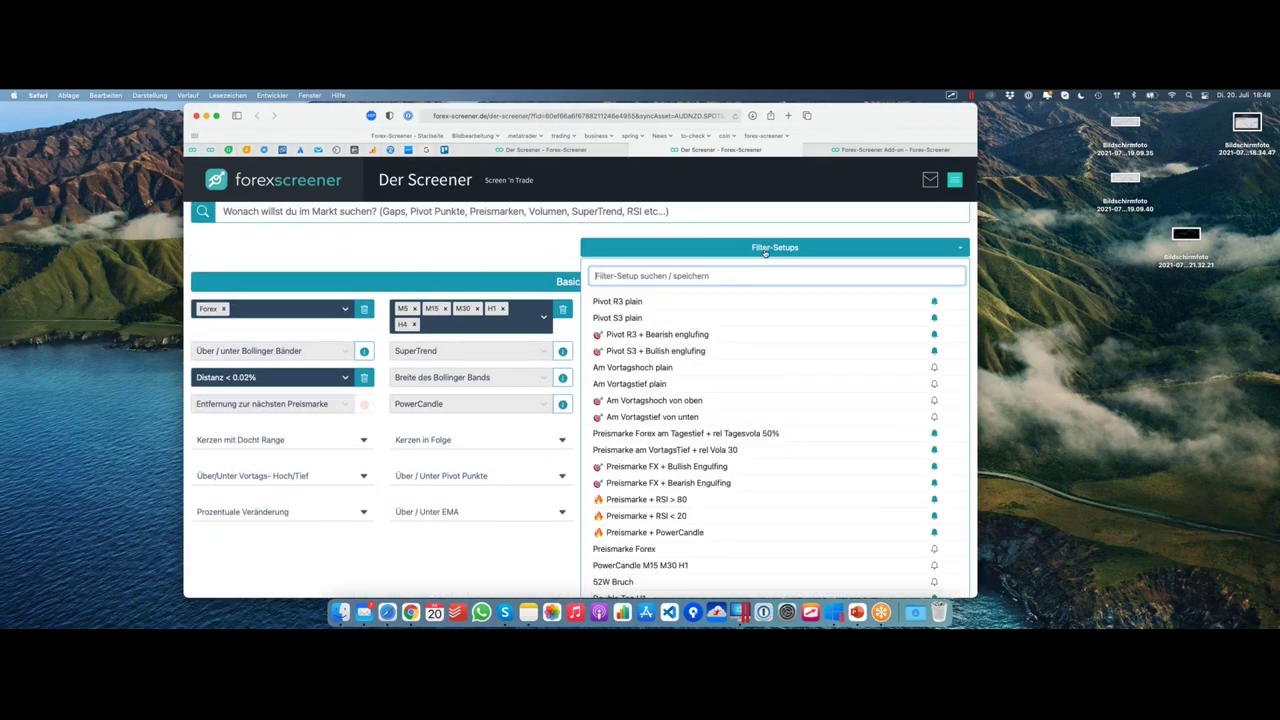
{"action": "left_click", "coordinate": [673, 308]}
{"action": "scroll", "coordinate": [614, 295], "scroll_direction": "down", "scroll_amount": 5}
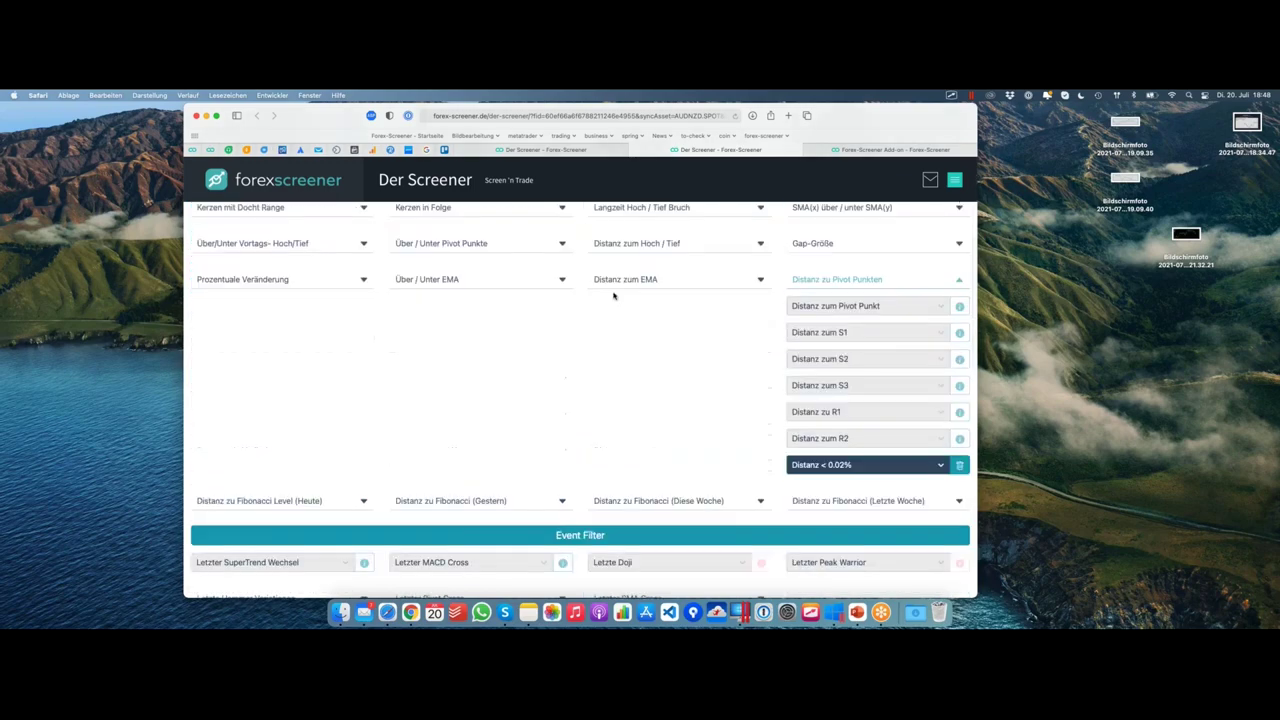
{"action": "scroll", "coordinate": [614, 295], "scroll_direction": "down", "scroll_amount": 3}
{"action": "scroll", "coordinate": [614, 295], "scroll_direction": "up", "scroll_amount": 3}
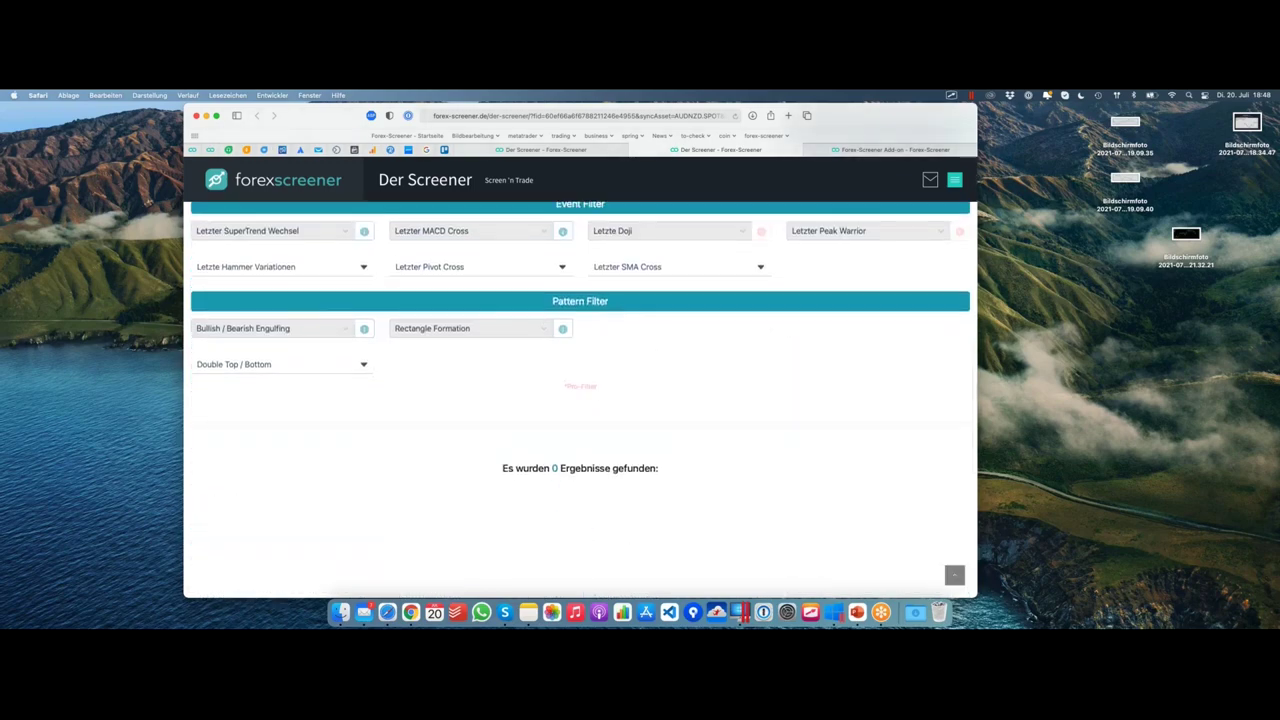
{"action": "scroll", "coordinate": [614, 300], "scroll_direction": "up", "scroll_amount": 10}
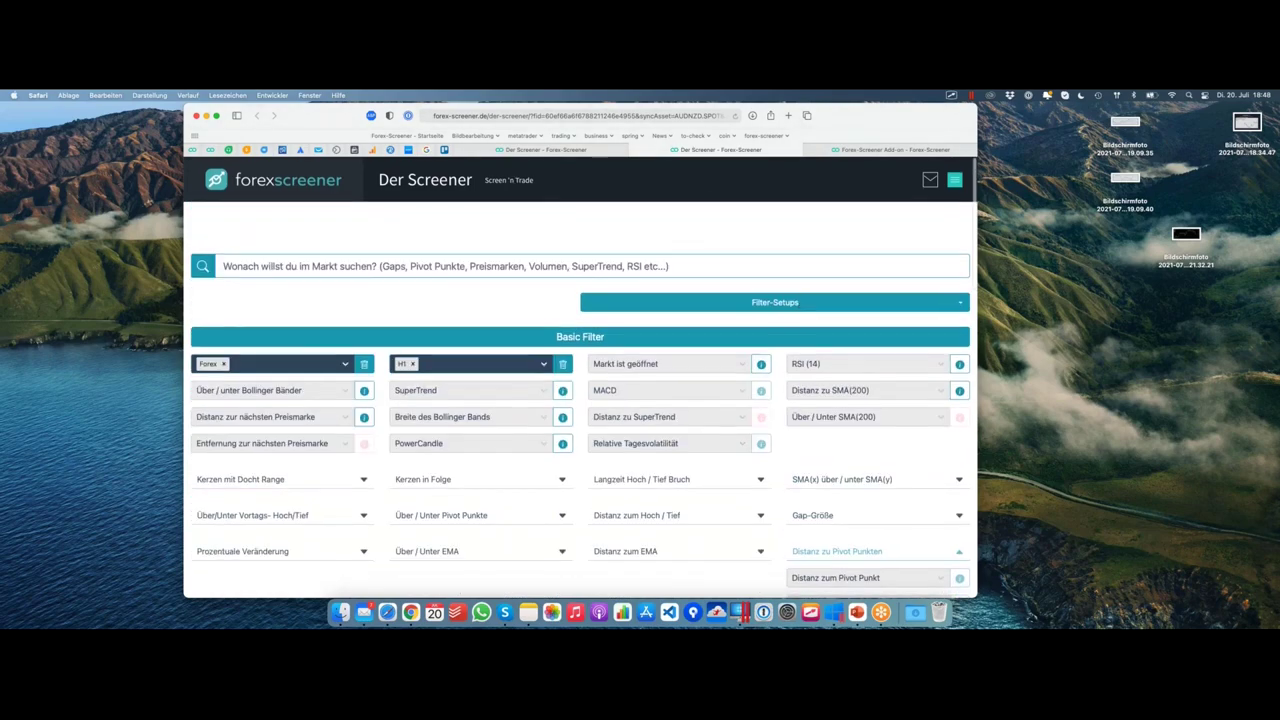
Apply the saved filter setup Pivot S3 plain and check its results
{"action": "left_click", "coordinate": [669, 302]}
{"action": "left_click", "coordinate": [669, 372]}
{"action": "scroll", "coordinate": [664, 365], "scroll_direction": "down", "scroll_amount": 10}
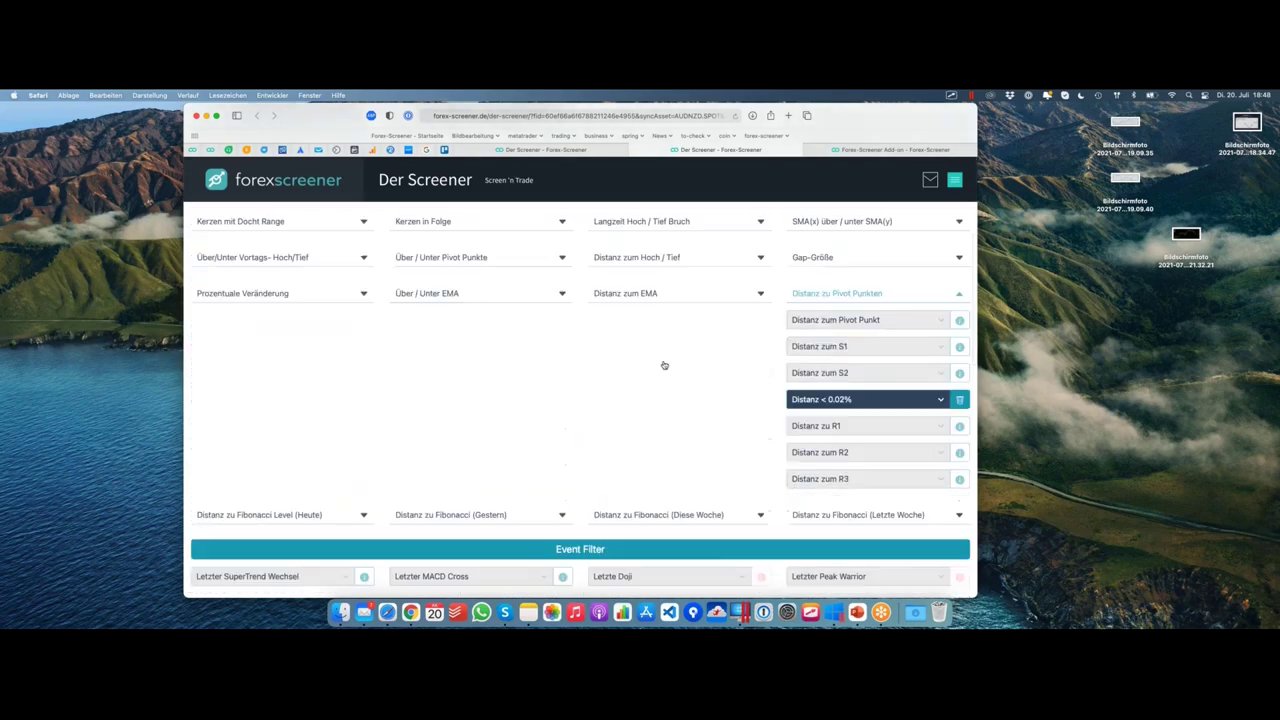
{"action": "scroll", "coordinate": [664, 365], "scroll_direction": "up", "scroll_amount": 10}
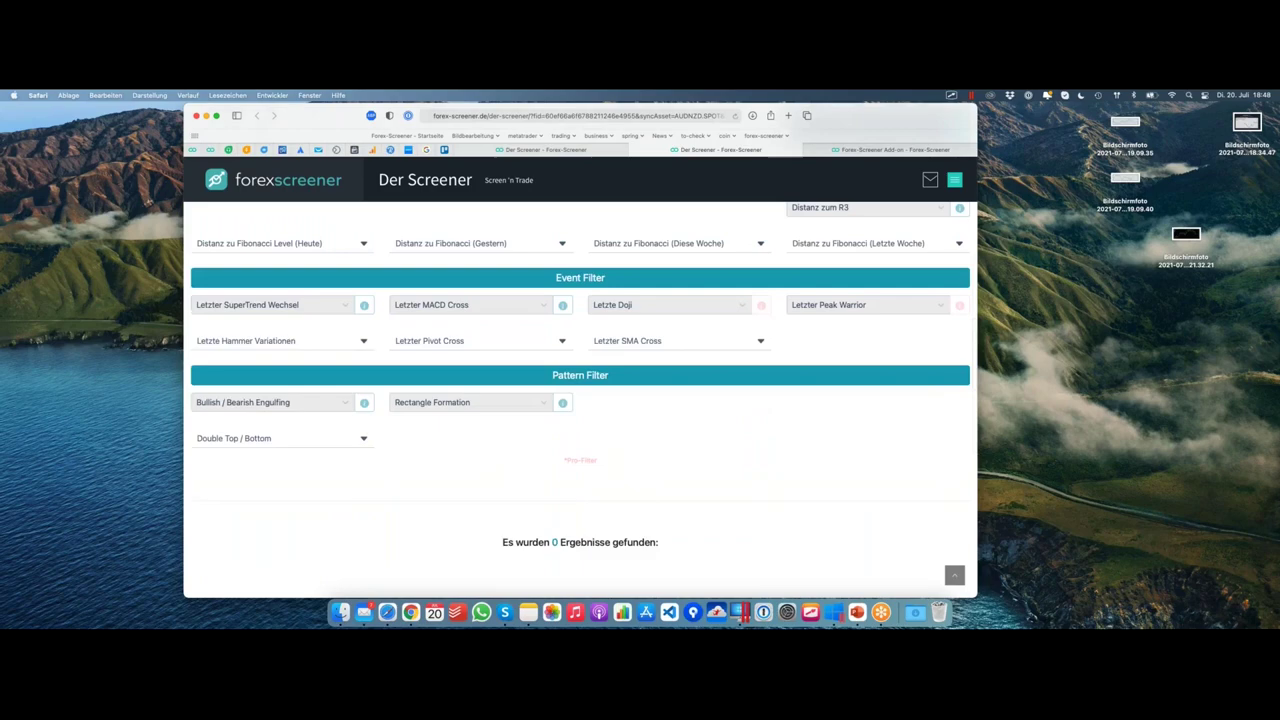
Clear the distance to S3, time interval and asset category filters, and check the results area
{"action": "scroll", "coordinate": [584, 380], "scroll_direction": "down", "scroll_amount": 3}
{"action": "left_click", "coordinate": [960, 449]}
{"action": "scroll", "coordinate": [584, 380], "scroll_direction": "up", "scroll_amount": 1}
{"action": "scroll", "coordinate": [580, 400], "scroll_direction": "up", "scroll_amount": 3}
{"action": "left_click", "coordinate": [562, 366]}
{"action": "left_click", "coordinate": [364, 366]}
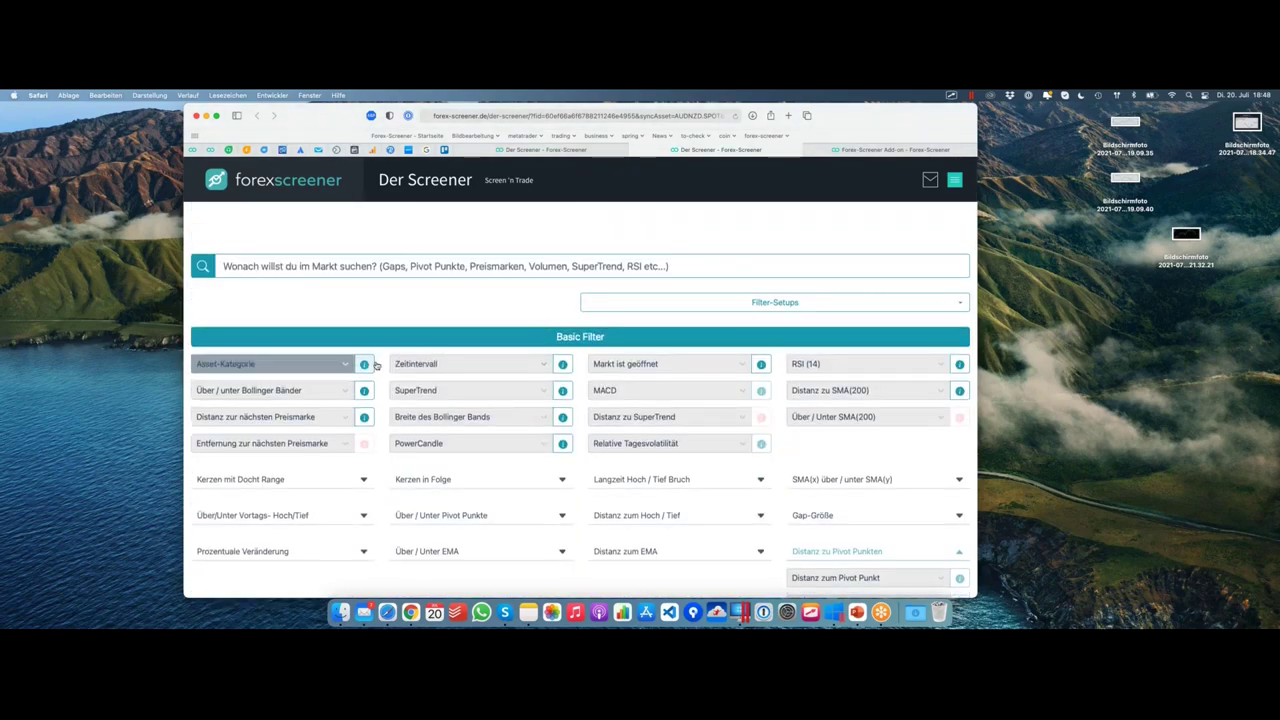
{"action": "scroll", "coordinate": [580, 400], "scroll_direction": "down", "scroll_amount": 1}
{"action": "scroll", "coordinate": [340, 269], "scroll_direction": "down", "scroll_amount": 5}
{"action": "scroll", "coordinate": [340, 269], "scroll_direction": "up", "scroll_amount": 6}
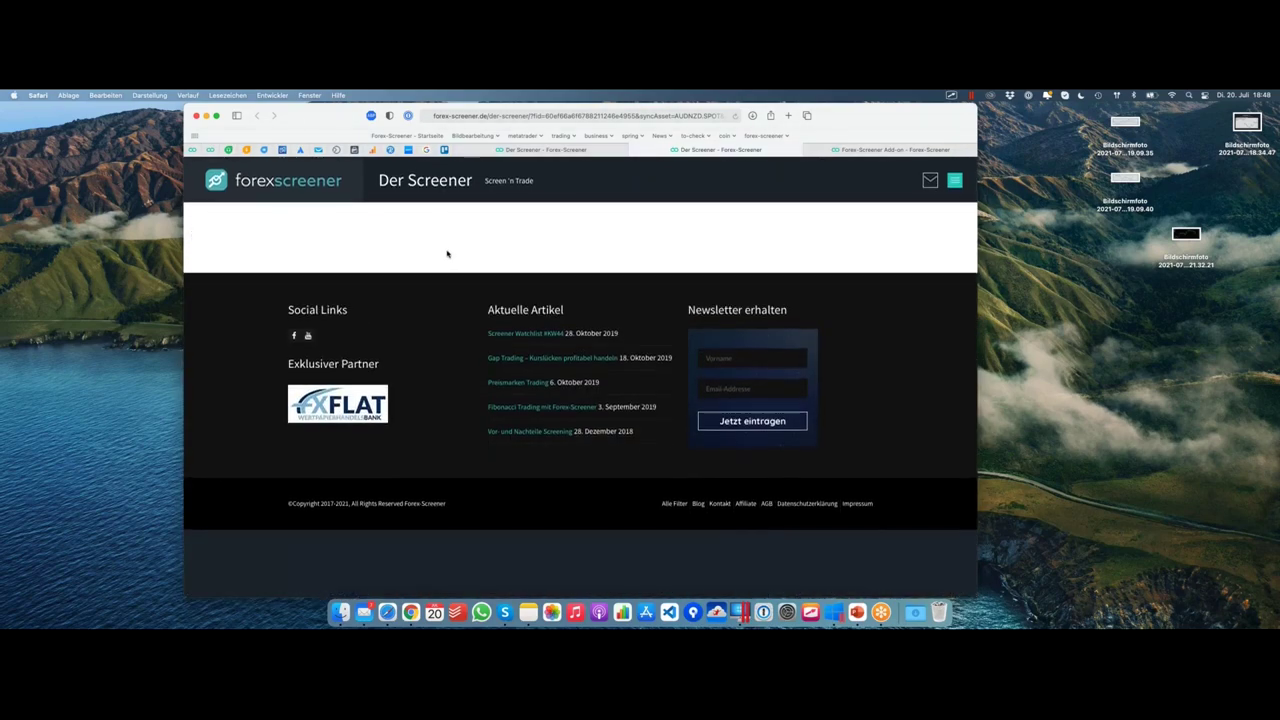
Reload the screener from forex-screener.de/der-screener/ without the extra URL parameters
{"action": "left_click", "coordinate": [509, 116]}
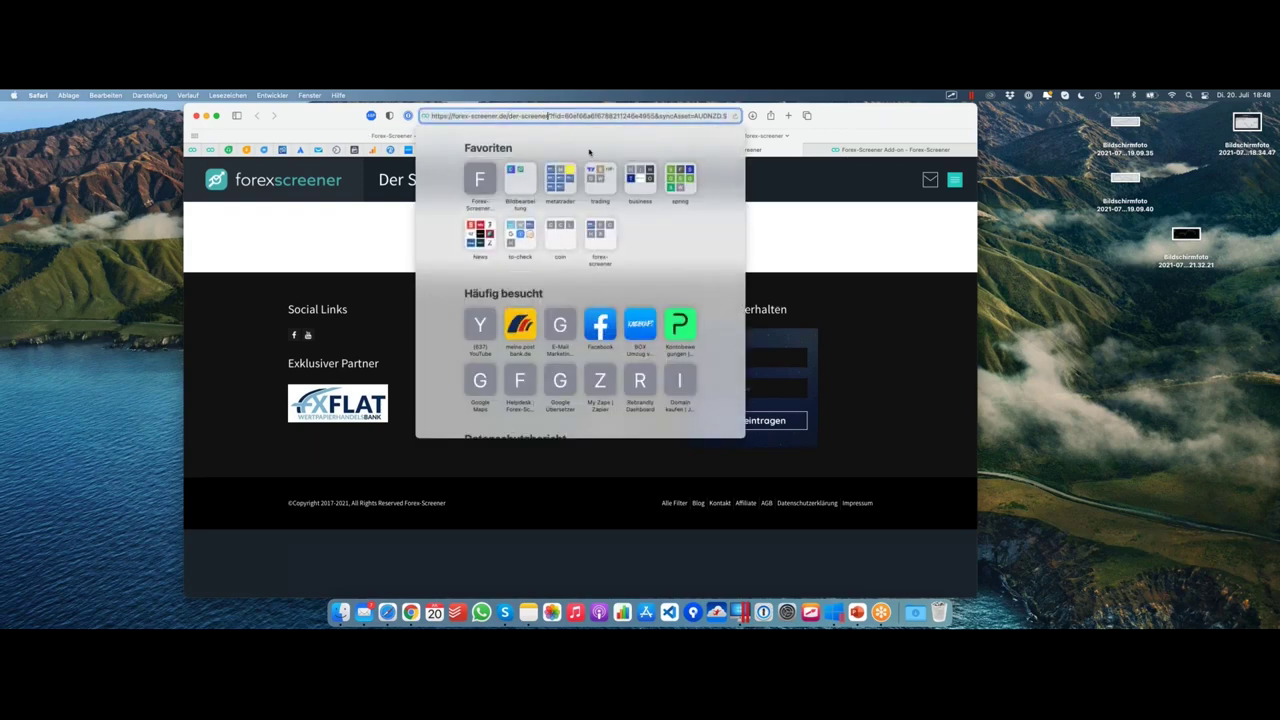
{"action": "key", "text": "Return"}
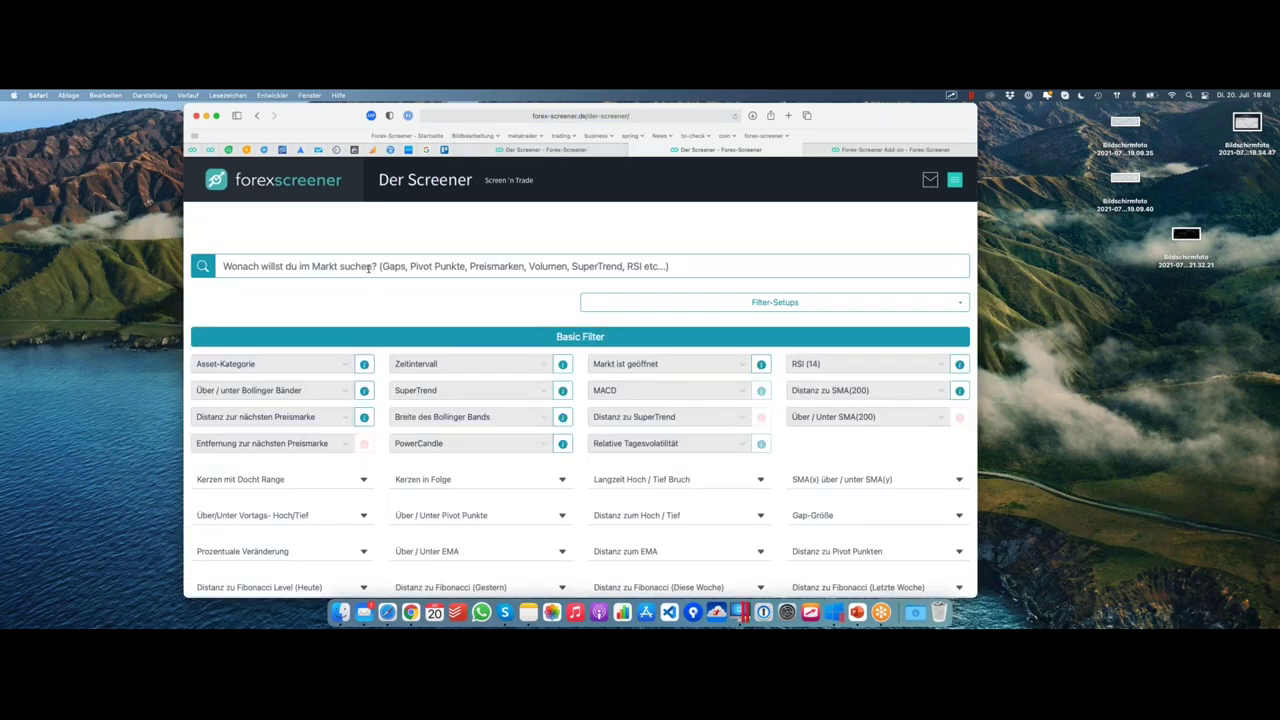
{"action": "key", "text": "super+l"}
{"action": "key", "text": "Return"}
Set the distance to the nearest price level filter to < 0.1% and check the results
{"action": "scroll", "coordinate": [400, 335], "scroll_direction": "down", "scroll_amount": 2}
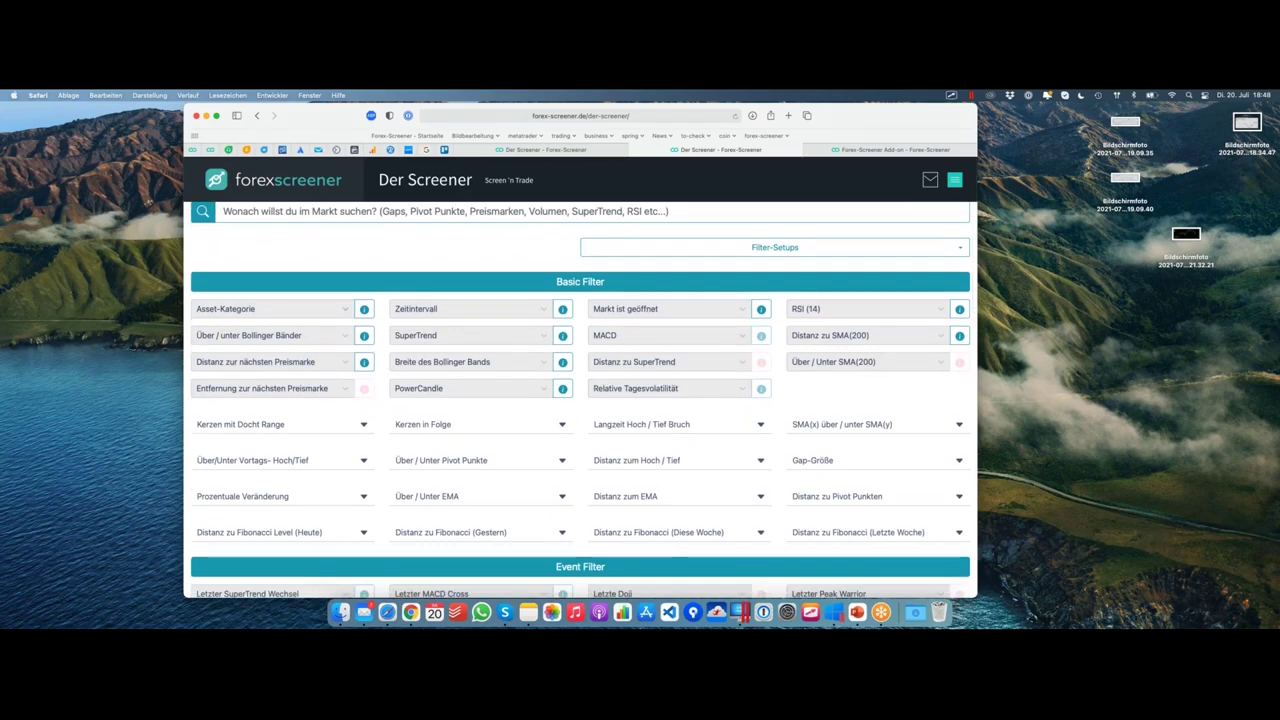
{"action": "scroll", "coordinate": [254, 309], "scroll_direction": "down", "scroll_amount": 2}
{"action": "left_click", "coordinate": [254, 309]}
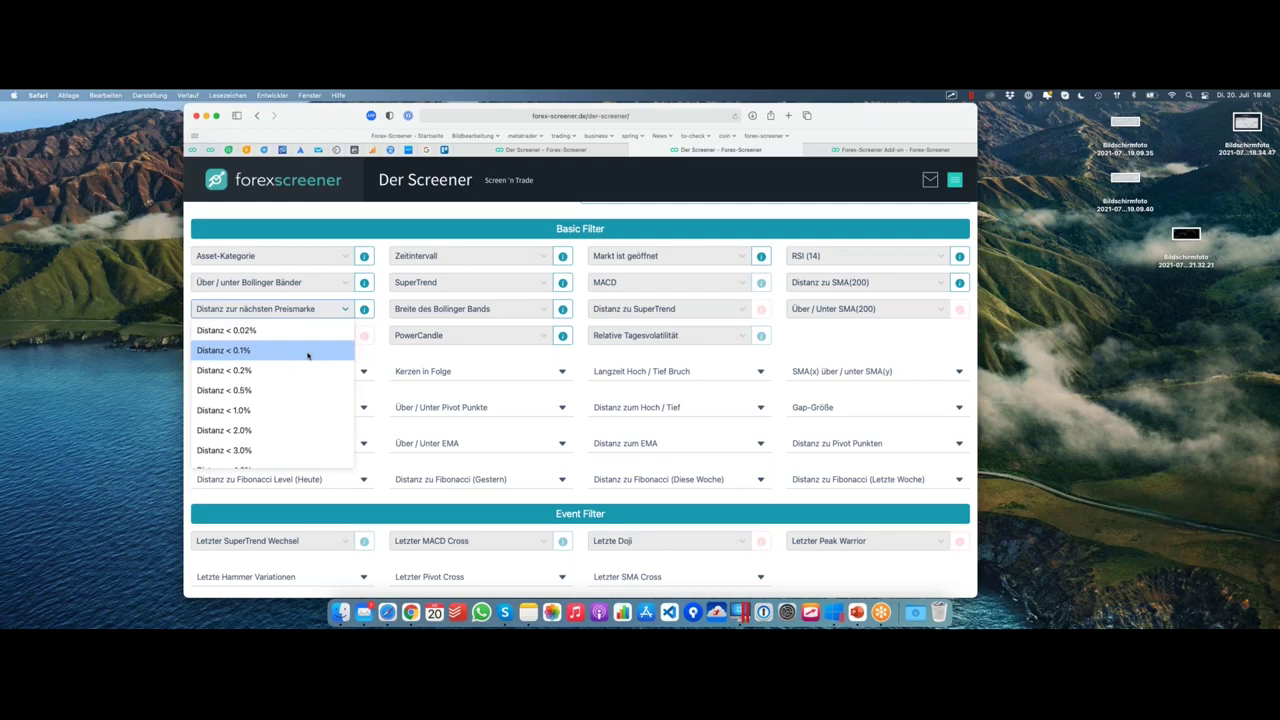
{"action": "left_click", "coordinate": [295, 348]}
{"action": "scroll", "coordinate": [430, 304], "scroll_direction": "down", "scroll_amount": 15}
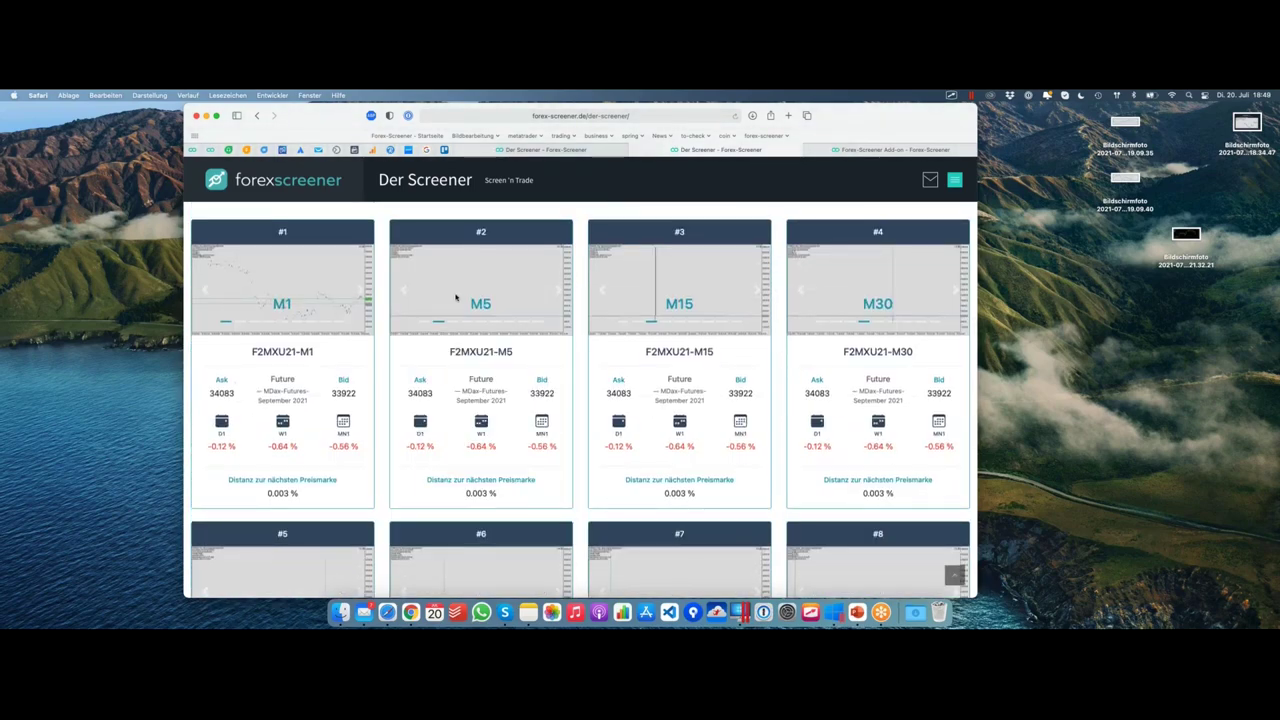
{"action": "scroll", "coordinate": [455, 298], "scroll_direction": "up", "scroll_amount": 15}
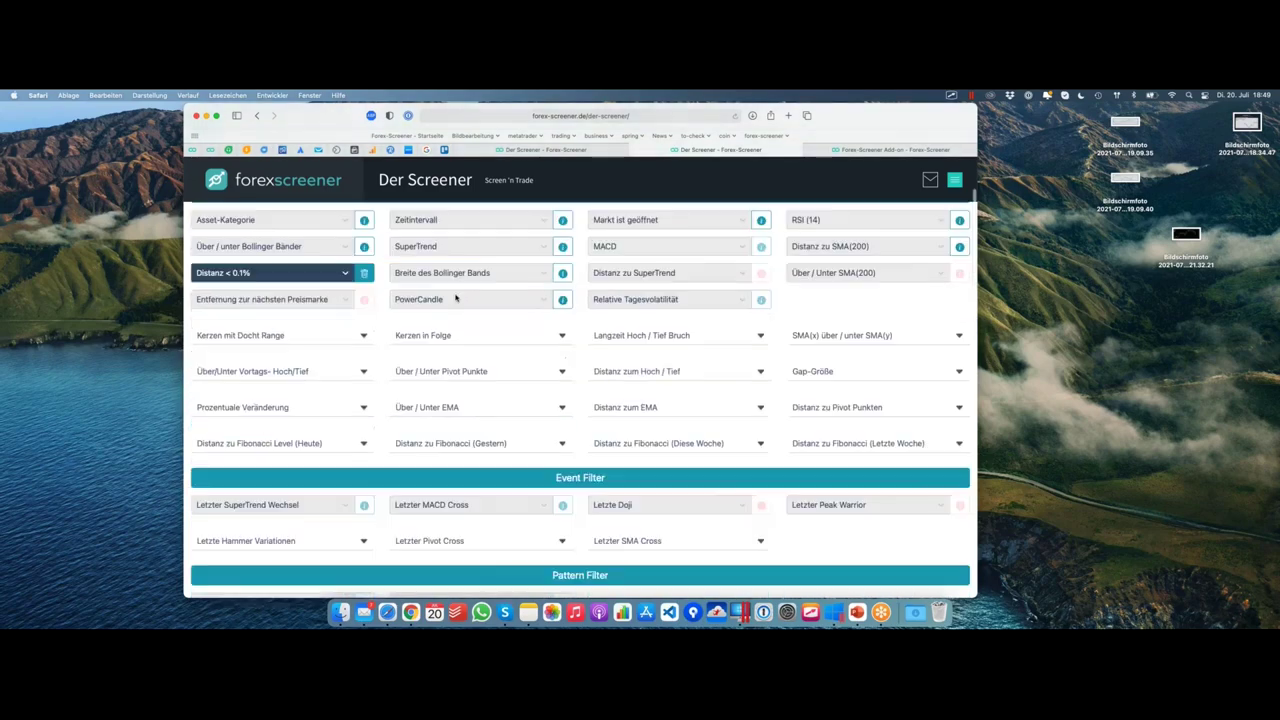
Set the time interval filter to H1 and look through the filtered result cards
{"action": "scroll", "coordinate": [455, 298], "scroll_direction": "up", "scroll_amount": 3}
{"action": "left_click", "coordinate": [470, 363]}
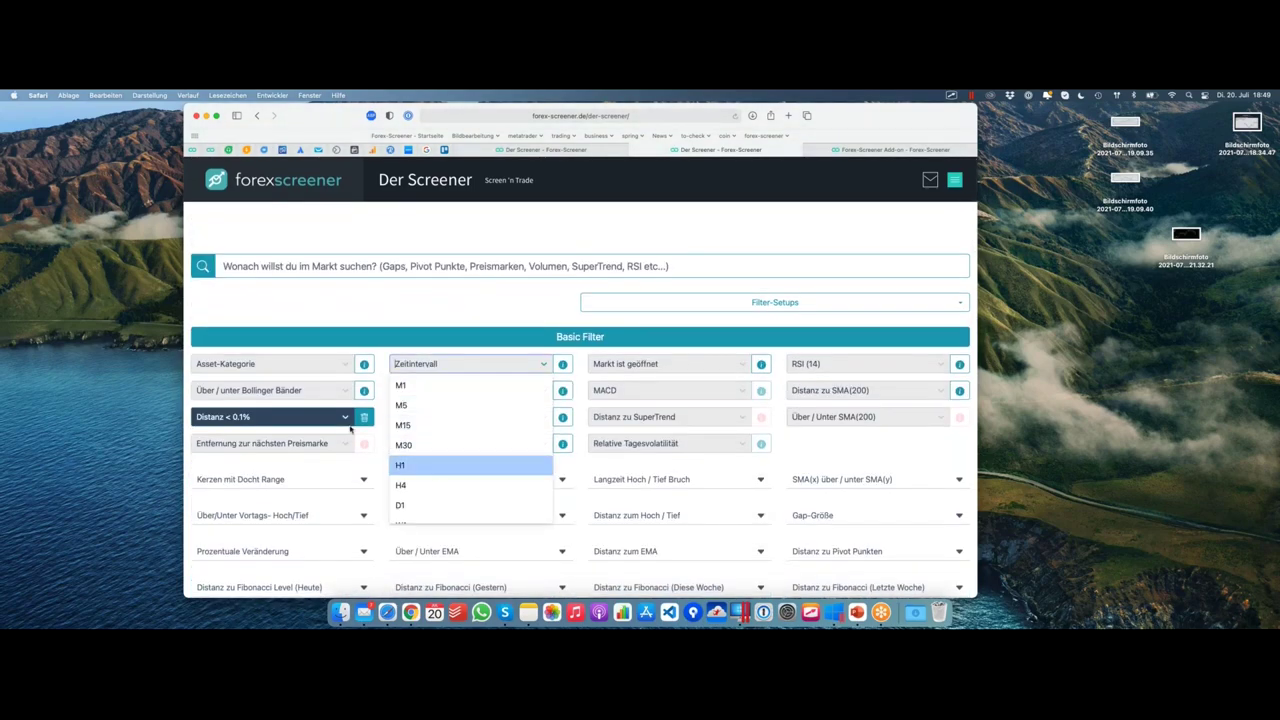
{"action": "left_click", "coordinate": [410, 465]}
{"action": "scroll", "coordinate": [397, 345], "scroll_direction": "down", "scroll_amount": 15}
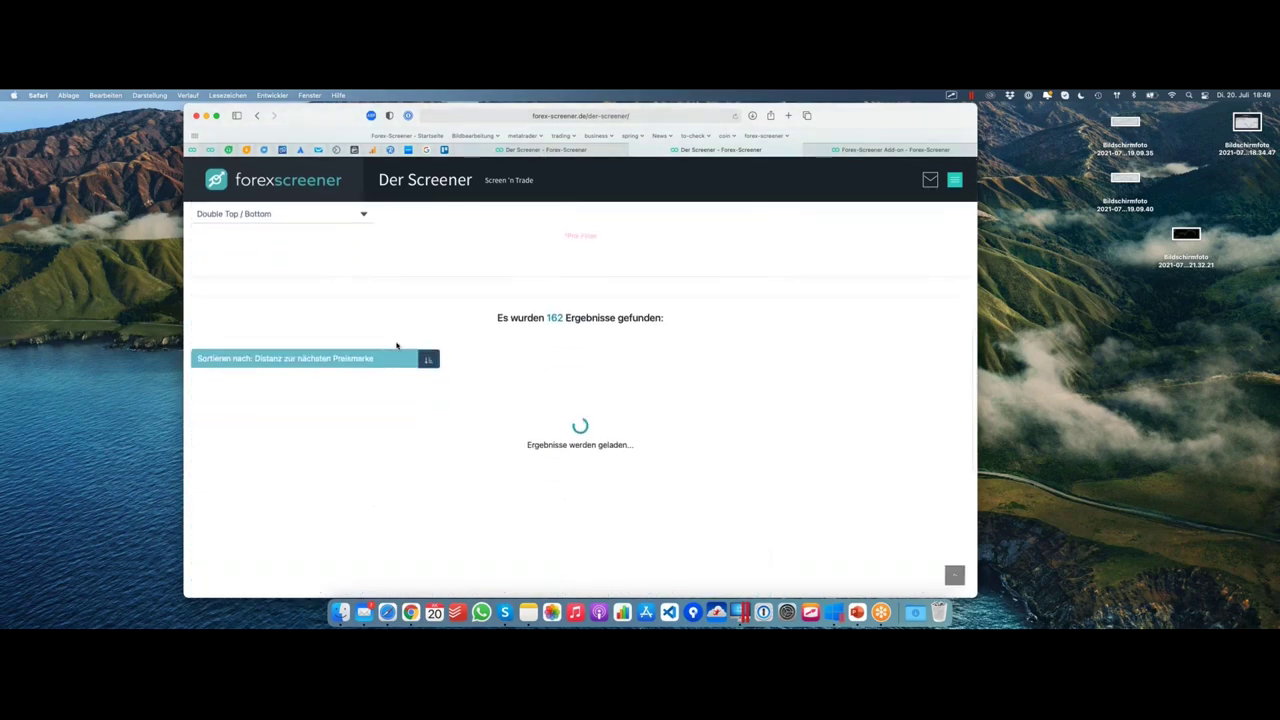
{"action": "scroll", "coordinate": [443, 334], "scroll_direction": "down", "scroll_amount": 2}
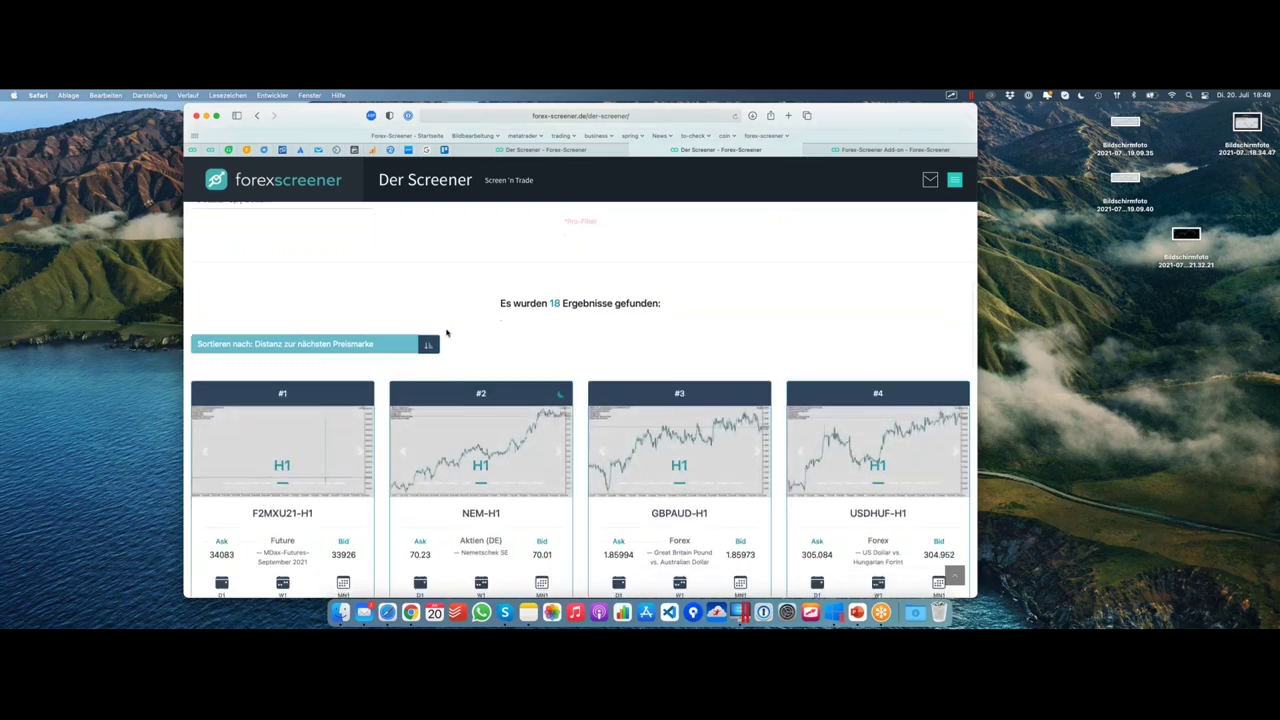
{"action": "scroll", "coordinate": [447, 333], "scroll_direction": "down", "scroll_amount": 2}
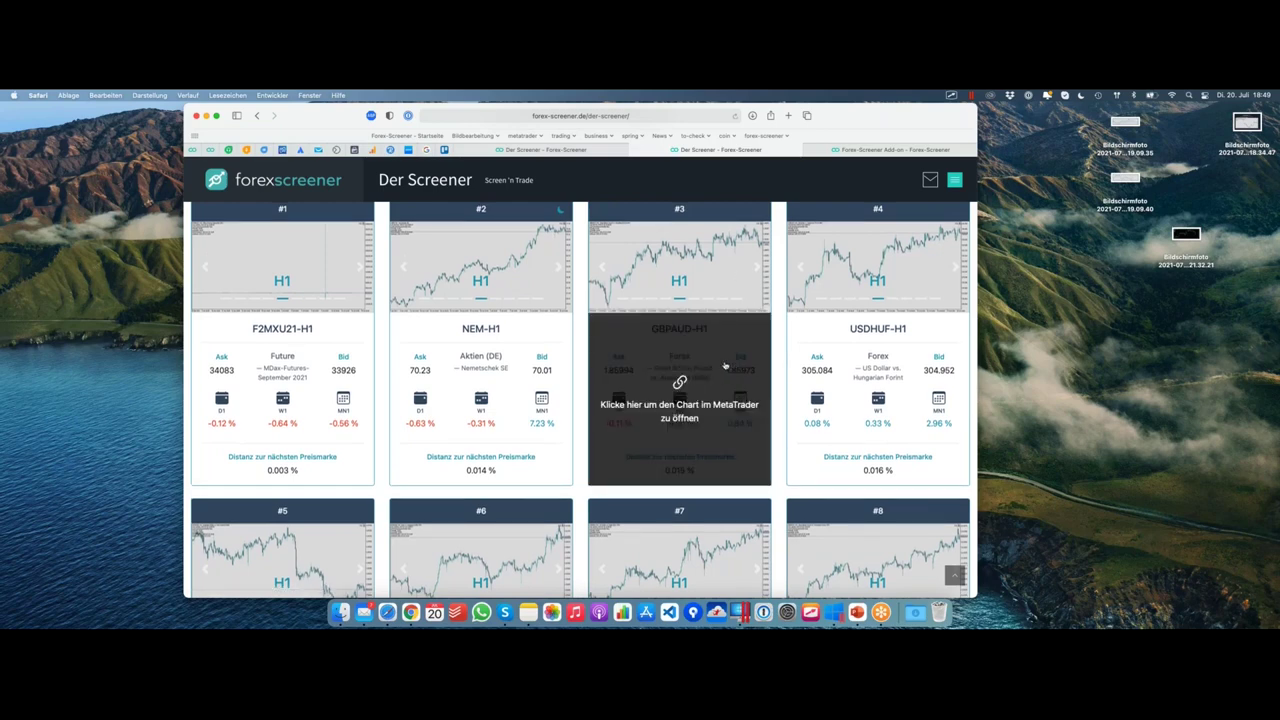
Open the GBPAUD H1 result as a chart in MetaTrader and switch to MetaTrader to view it
{"action": "left_click", "coordinate": [725, 365]}
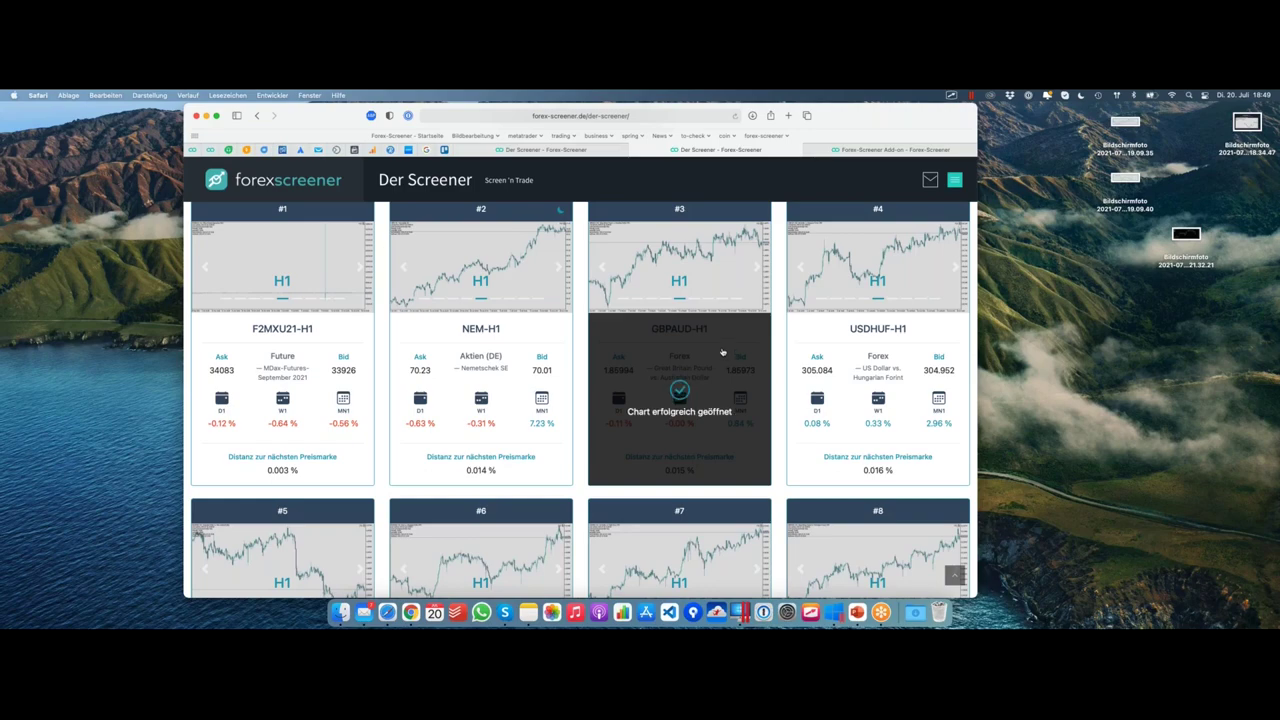
{"action": "scroll", "coordinate": [691, 285], "scroll_direction": "down", "scroll_amount": 1}
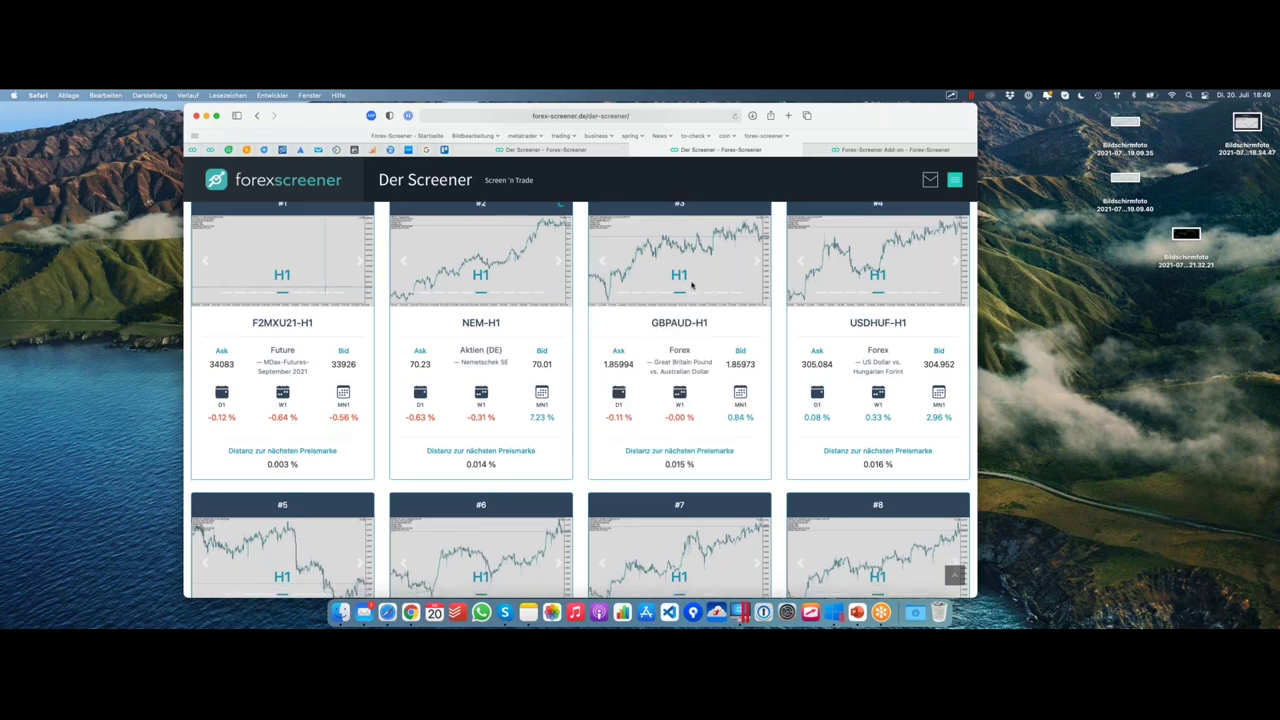
{"action": "key", "text": "ctrl+Right"}
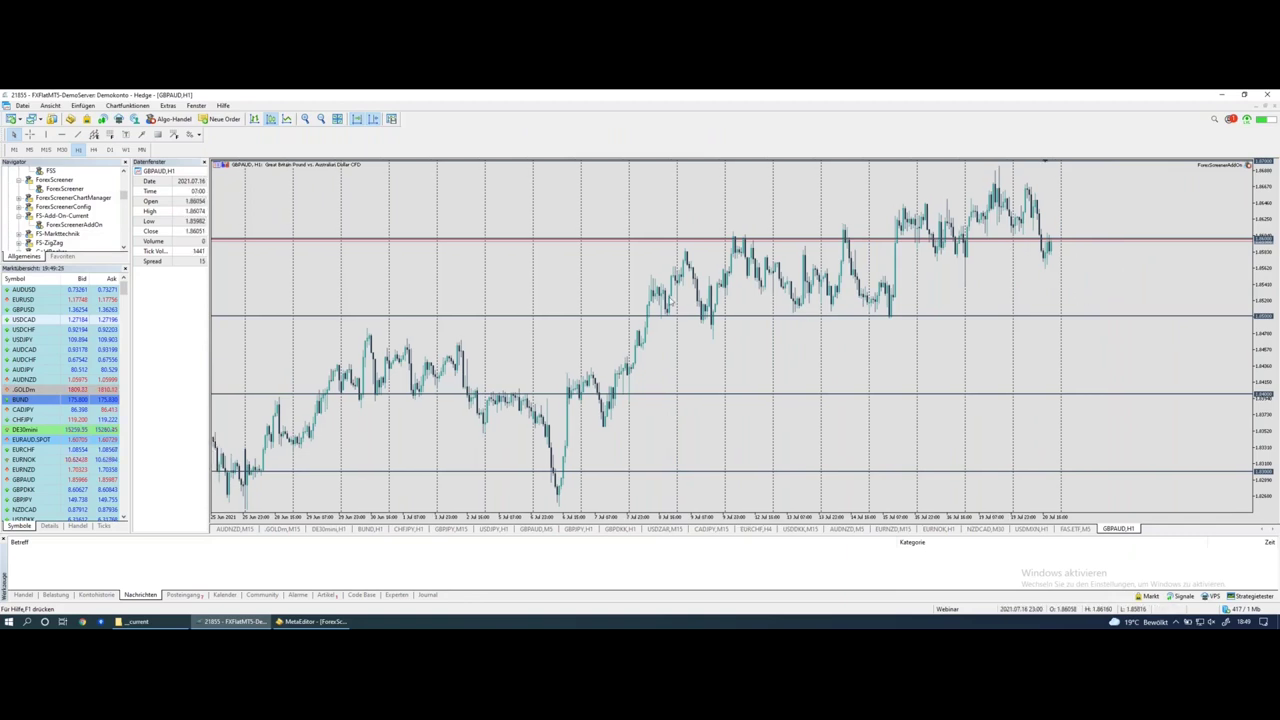
Examine the GBPAUD price levels on the H1 chart and compare them with the H4 timeframe, ending back on H1
{"action": "left_click", "coordinate": [763, 290]}
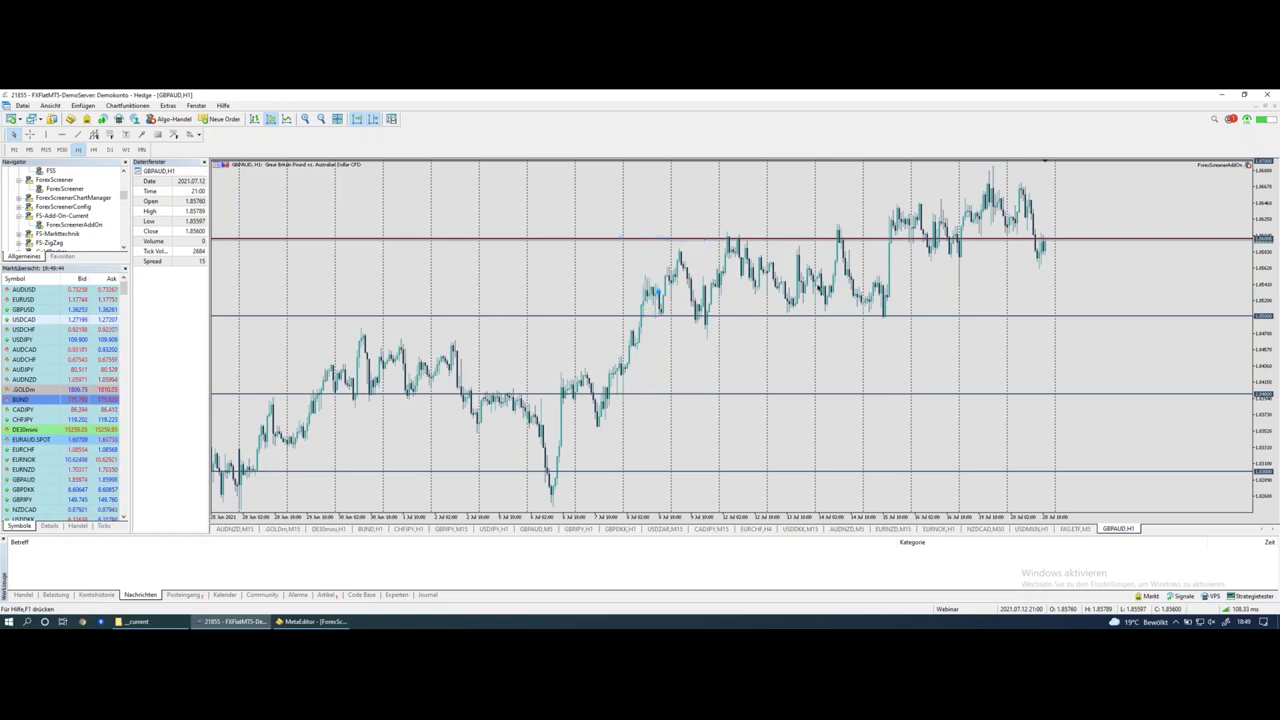
{"action": "mouse_move", "coordinate": [645, 298]}
{"action": "left_mouse_down"}
{"action": "mouse_move", "coordinate": [740, 262]}
{"action": "mouse_move", "coordinate": [782, 309]}
{"action": "left_mouse_up"}
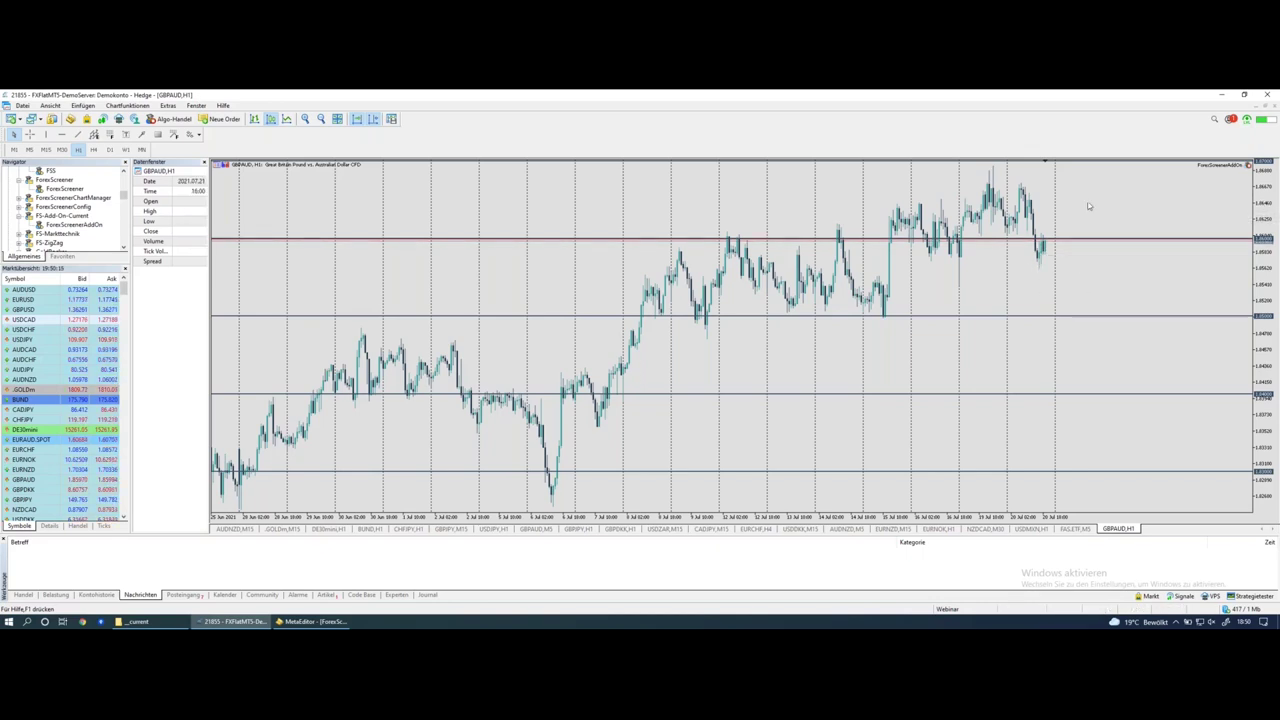
{"action": "left_click_drag", "start_coordinate": [1273, 212], "coordinate": [1074, 277]}
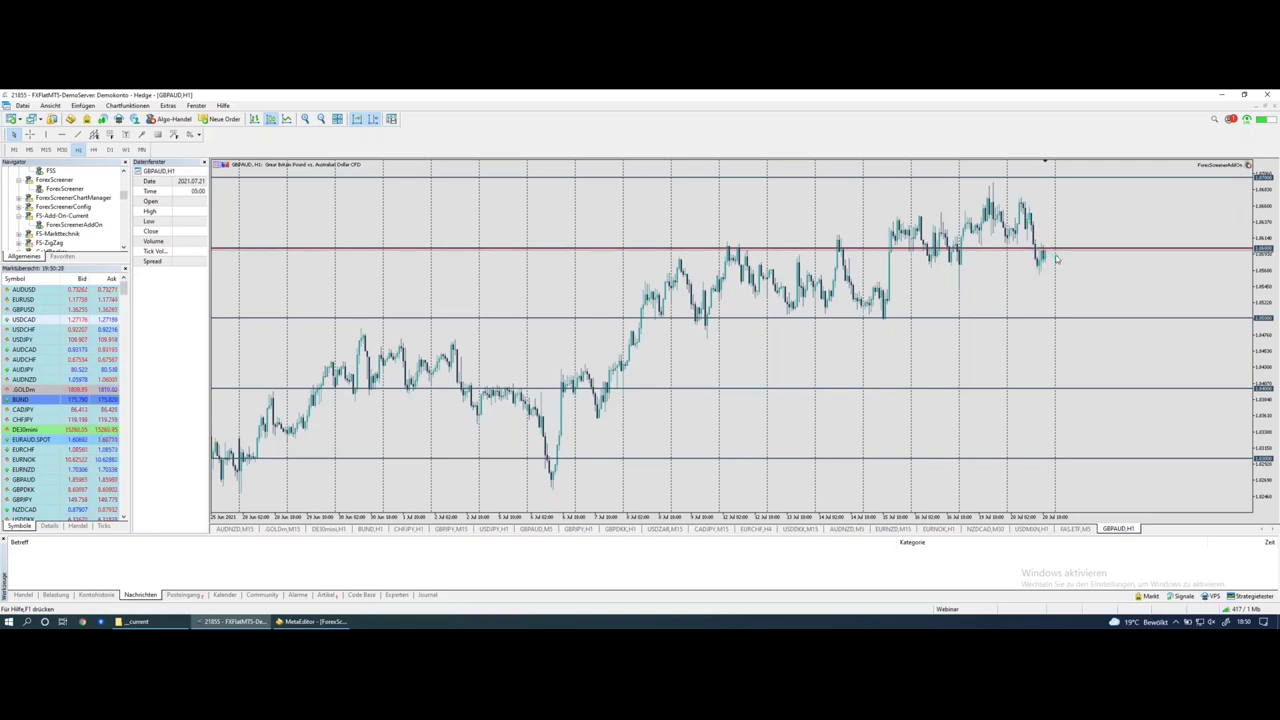
{"action": "left_click", "coordinate": [93, 149]}
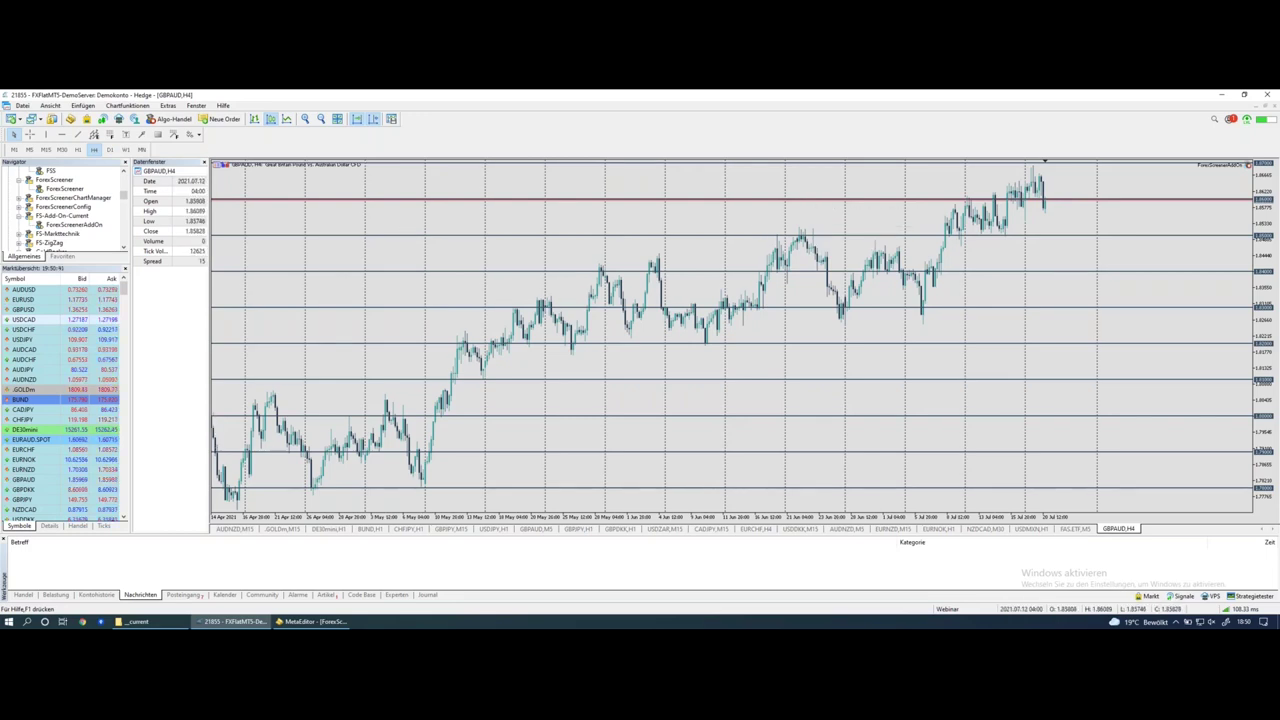
{"action": "left_click", "coordinate": [77, 150]}
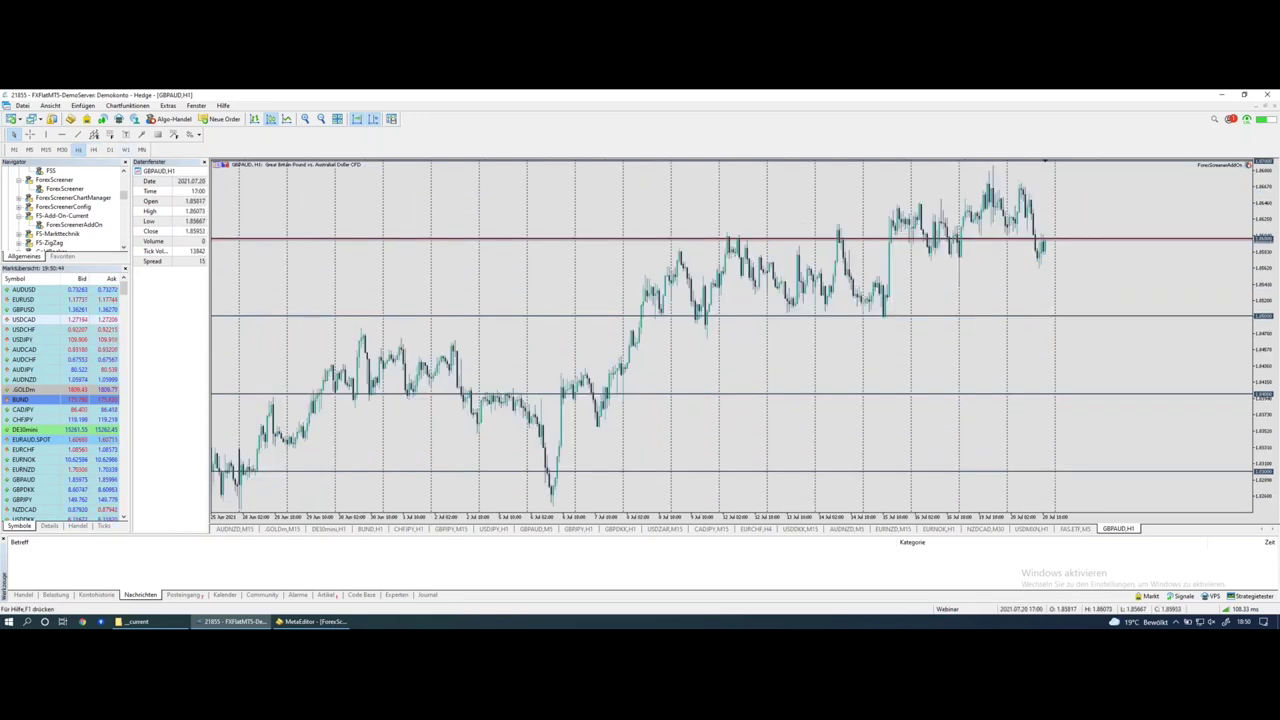
{"action": "left_click_drag", "start_coordinate": [1048, 232], "coordinate": [1090, 187]}
Switch back to the screener in Safari and look through the H1 result cards for the nearest price level
{"action": "key", "text": "ctrl+Left"}
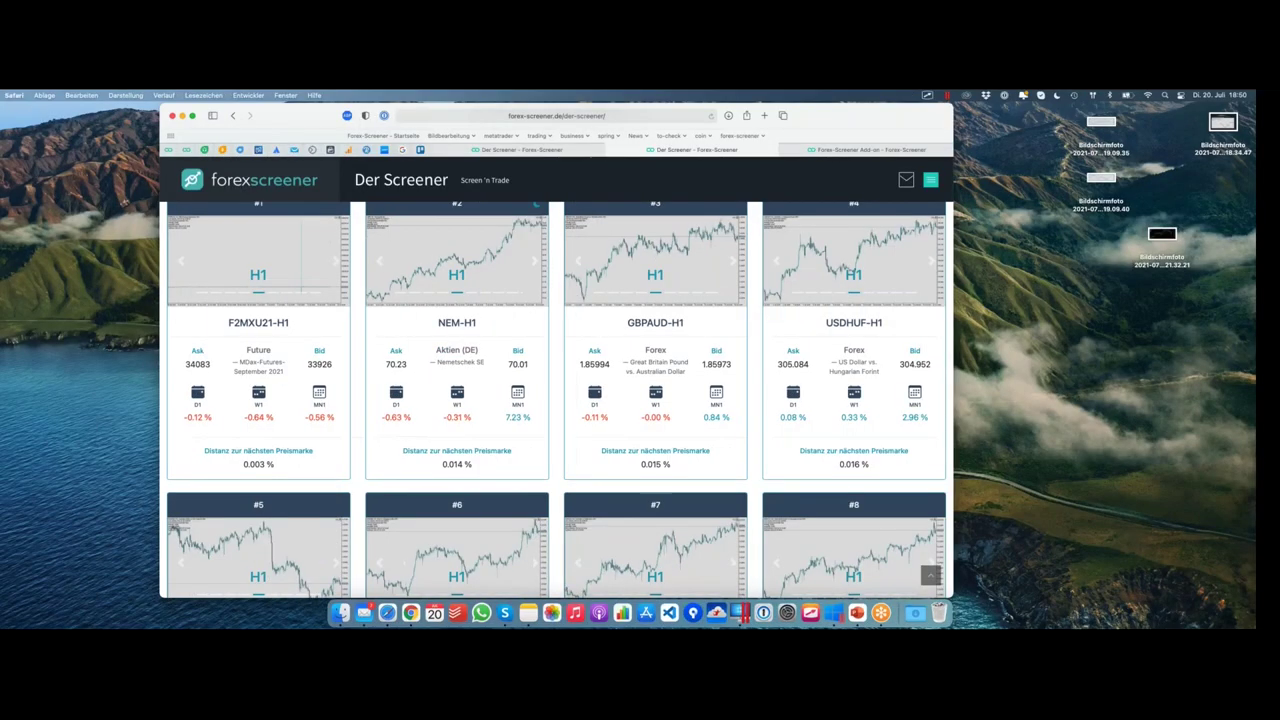
{"action": "scroll", "coordinate": [596, 280], "scroll_direction": "down", "scroll_amount": 1}
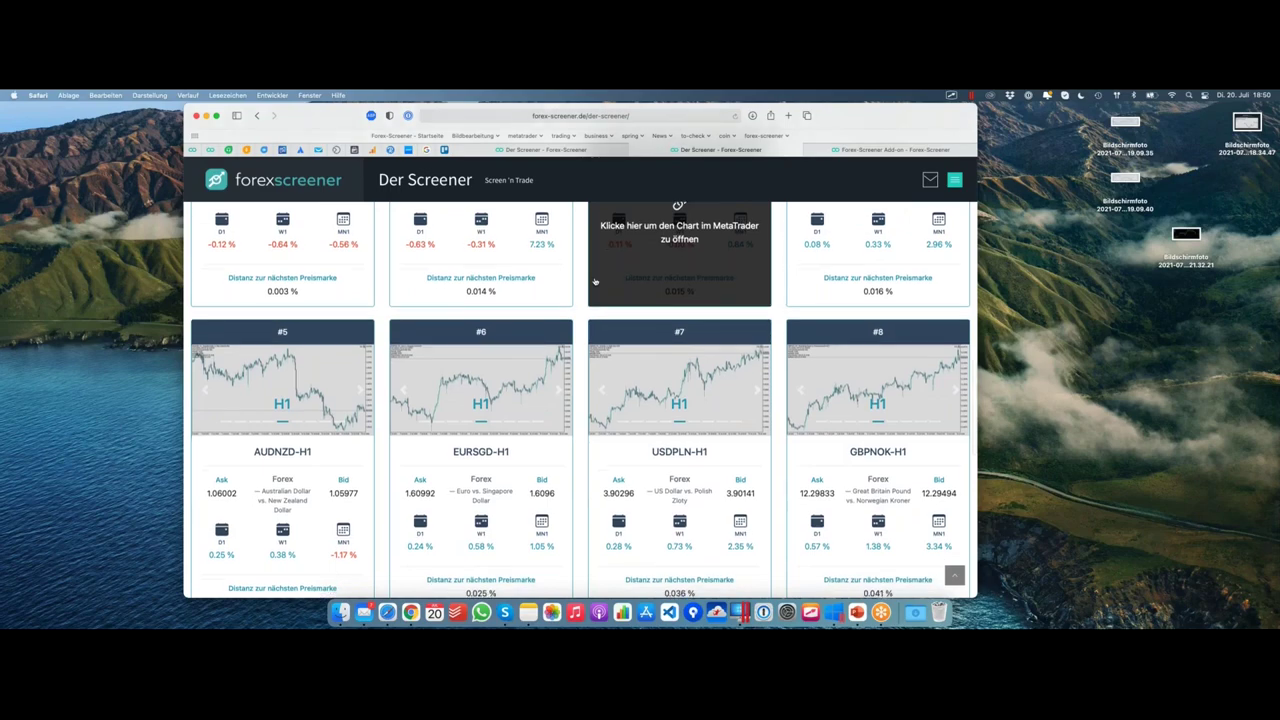
{"action": "scroll", "coordinate": [595, 276], "scroll_direction": "down", "scroll_amount": 3}
{"action": "scroll", "coordinate": [595, 276], "scroll_direction": "down", "scroll_amount": 7}
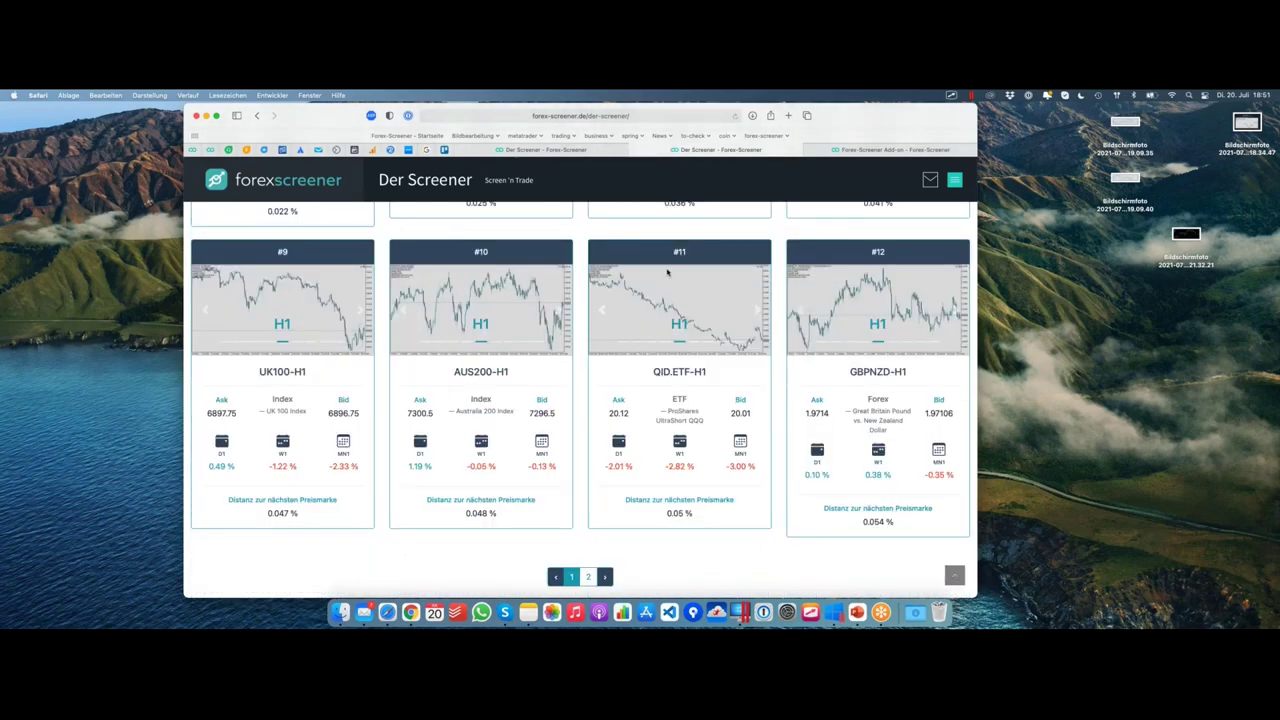
{"action": "scroll", "coordinate": [665, 267], "scroll_direction": "up", "scroll_amount": 20}
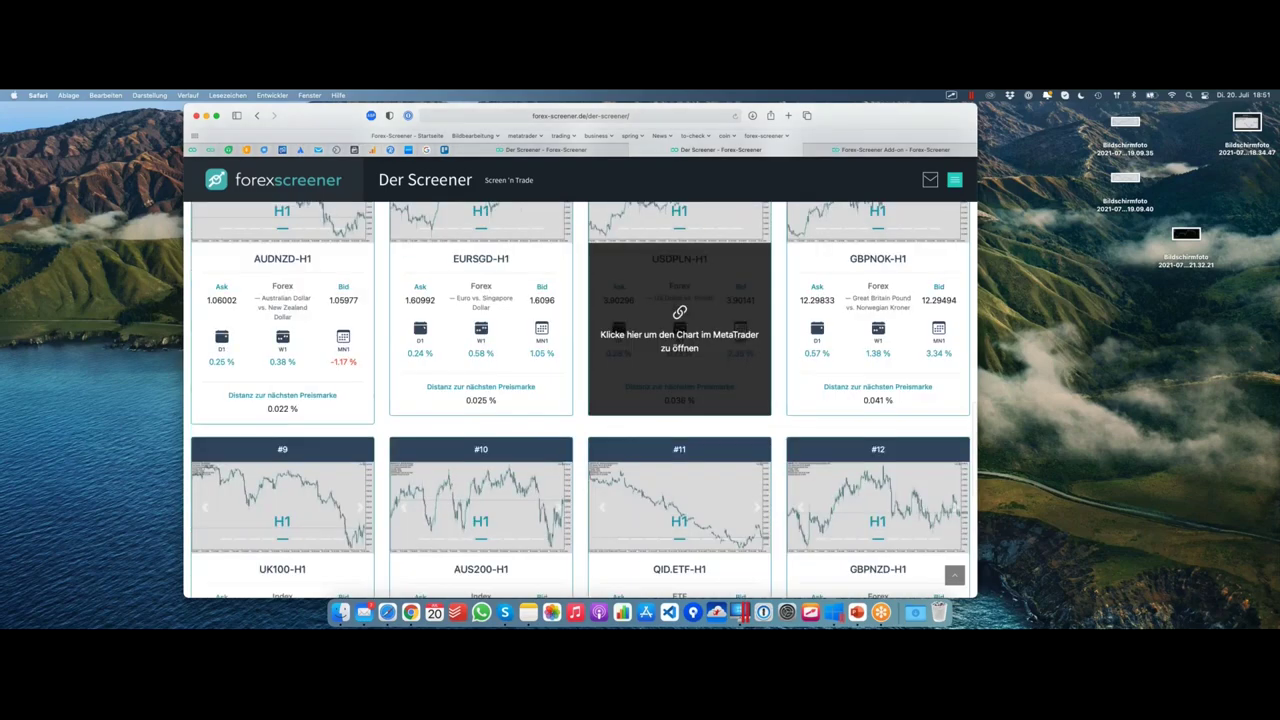
{"action": "scroll", "coordinate": [580, 400], "scroll_direction": "up", "scroll_amount": 3}
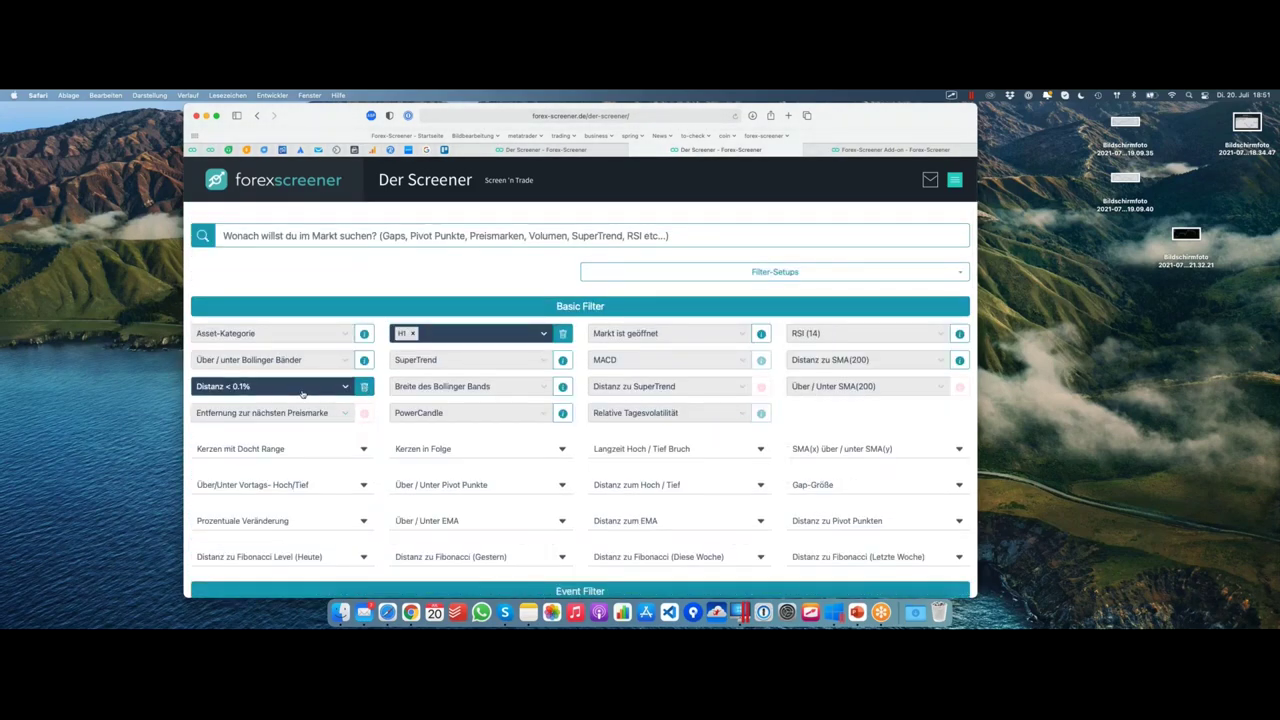
Open the saved filter setups and browse the price level, pivot and pattern entries without loading one
{"action": "left_click", "coordinate": [716, 276]}
{"action": "scroll", "coordinate": [723, 334], "scroll_direction": "down", "scroll_amount": 1}
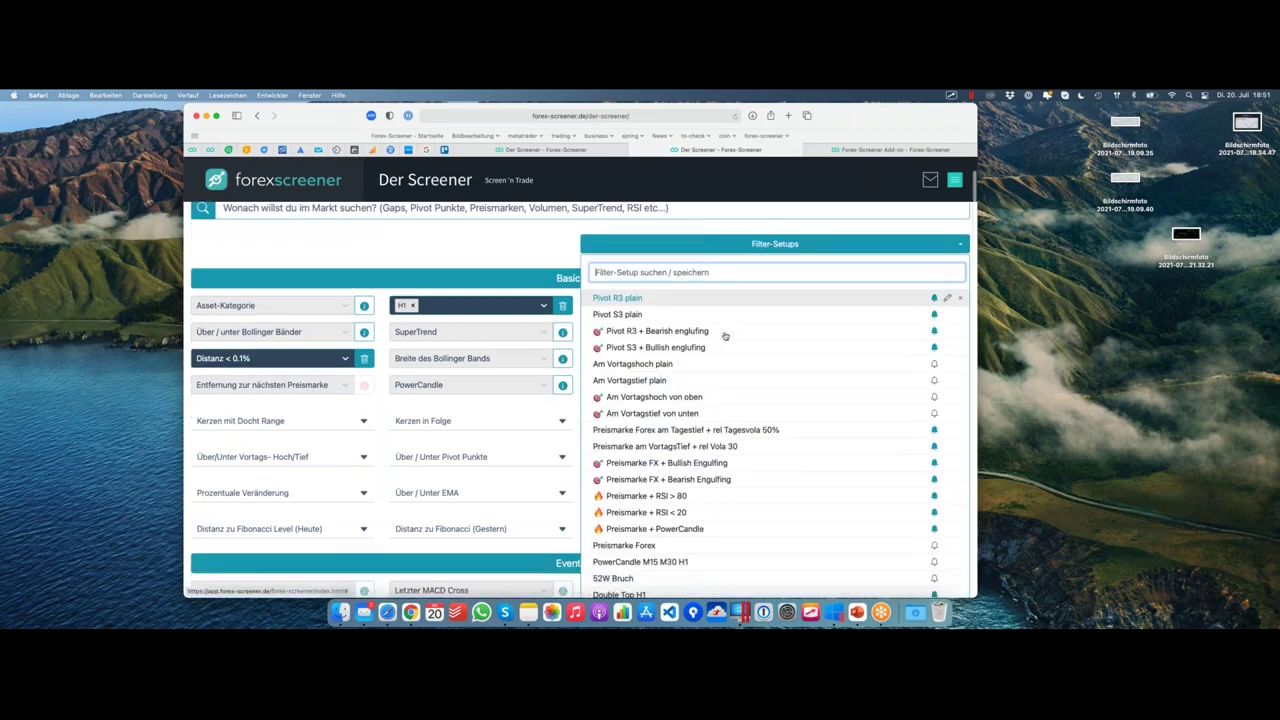
{"action": "scroll", "coordinate": [706, 325], "scroll_direction": "down", "scroll_amount": 3}
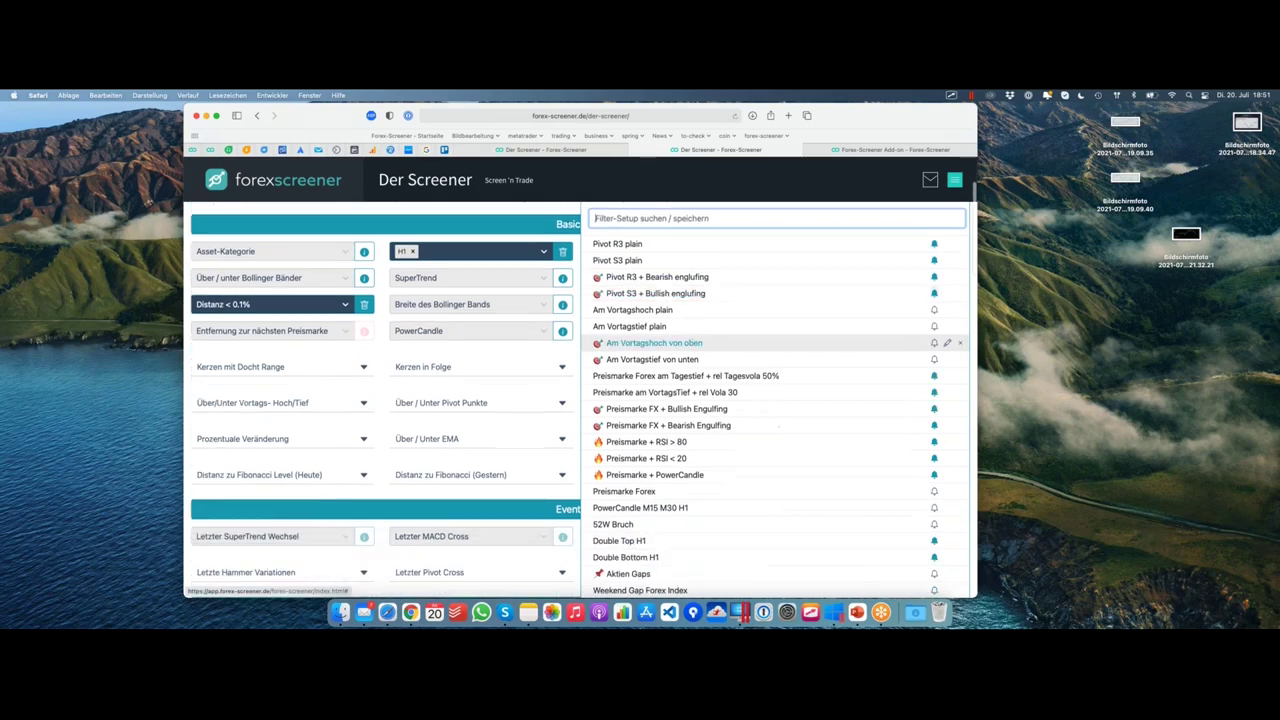
{"action": "scroll", "coordinate": [724, 391], "scroll_direction": "down", "scroll_amount": 4}
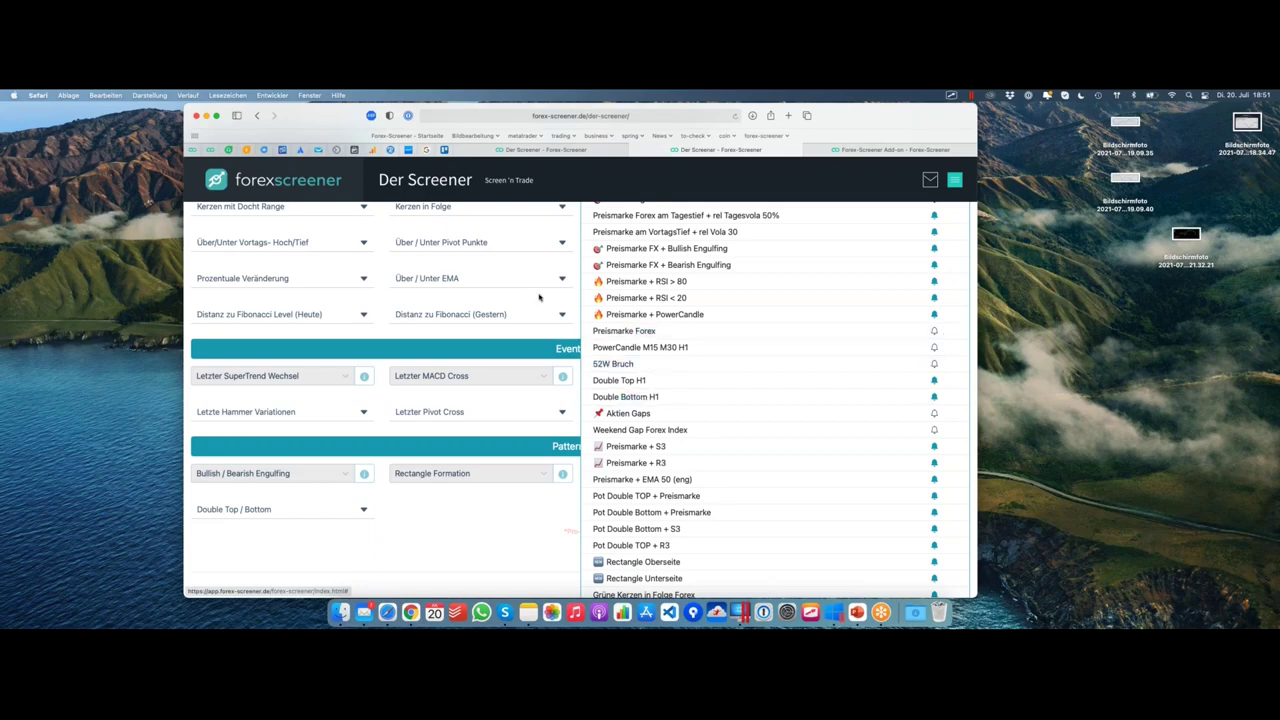
{"action": "scroll", "coordinate": [538, 297], "scroll_direction": "up", "scroll_amount": 9}
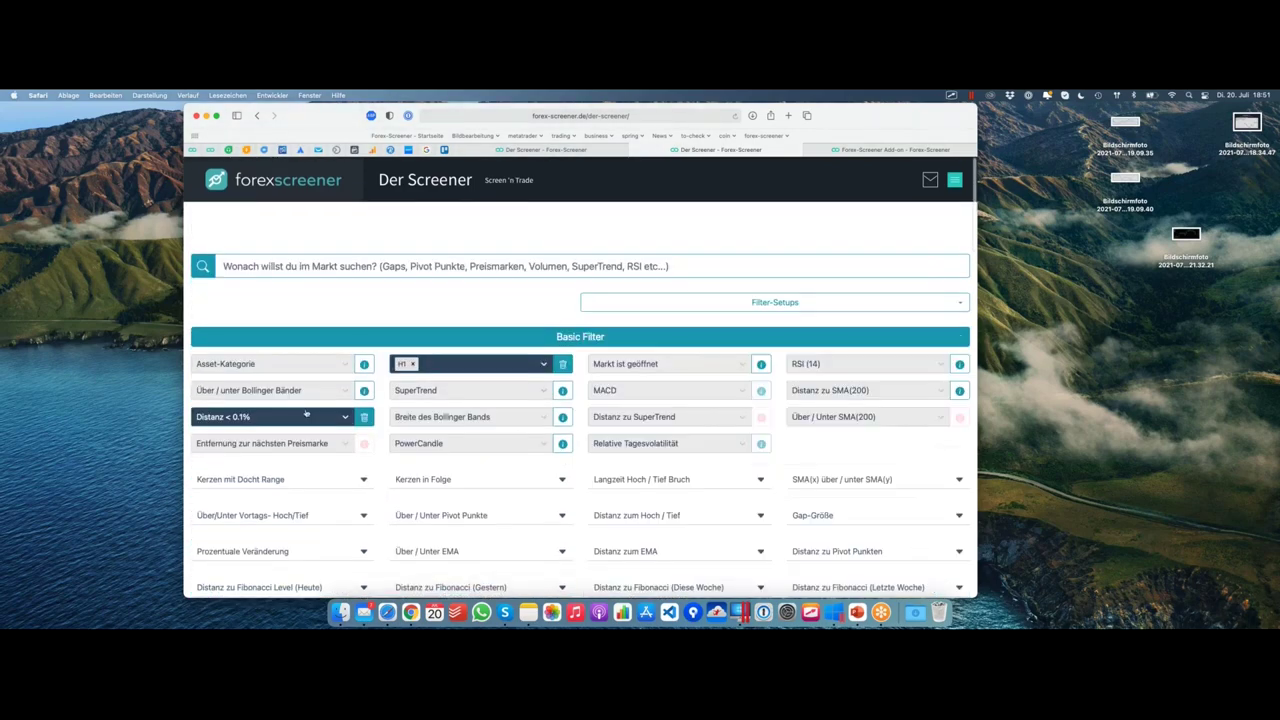
Remove the < 0.1% filter for the distance to the nearest price level
{"action": "left_click", "coordinate": [376, 413]}
{"action": "scroll", "coordinate": [376, 413], "scroll_direction": "down", "scroll_amount": 6}
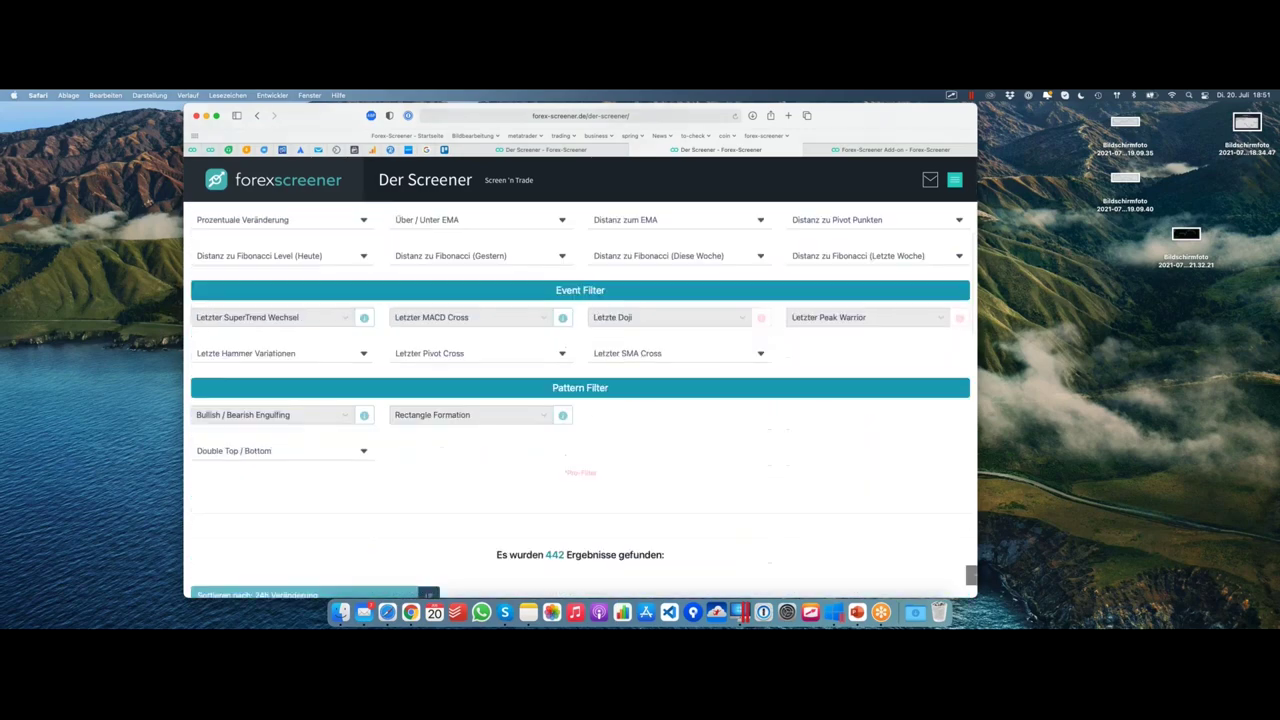
{"action": "scroll", "coordinate": [423, 358], "scroll_direction": "up", "scroll_amount": 2}
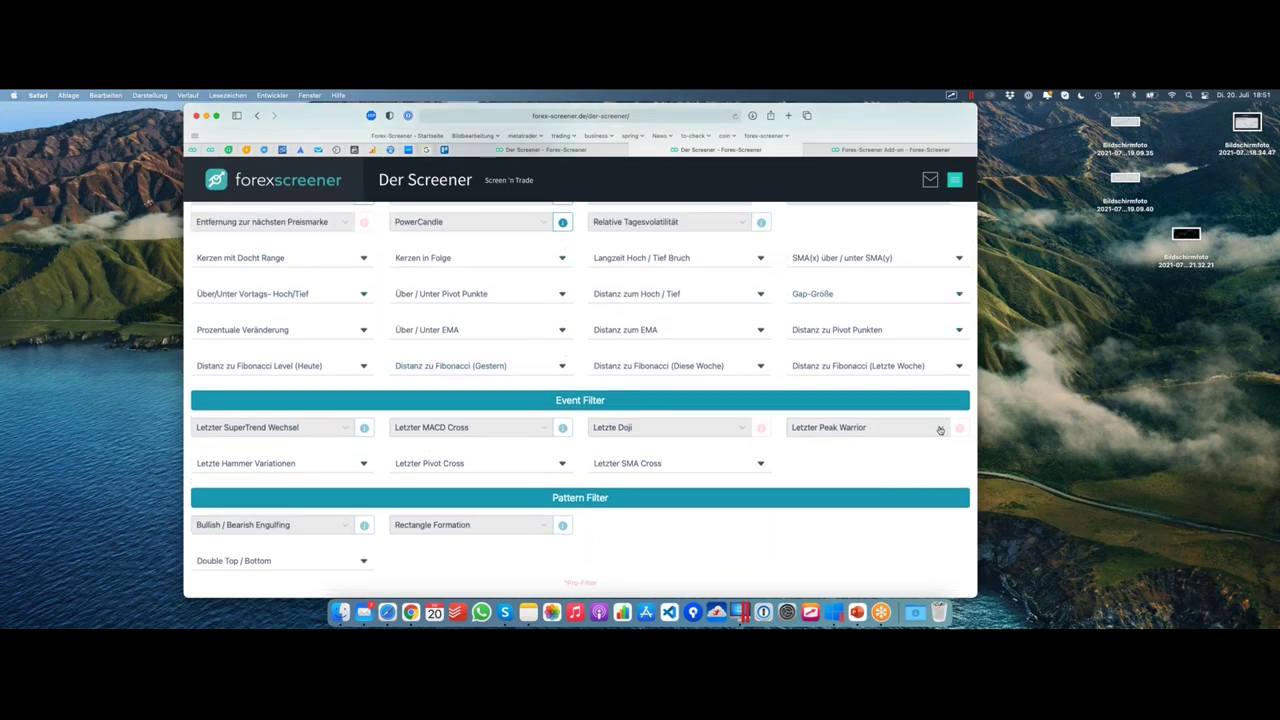
Set the pivot point filter for the distance to S3 to < 0.1% and check the results
{"action": "left_click", "coordinate": [840, 332]}
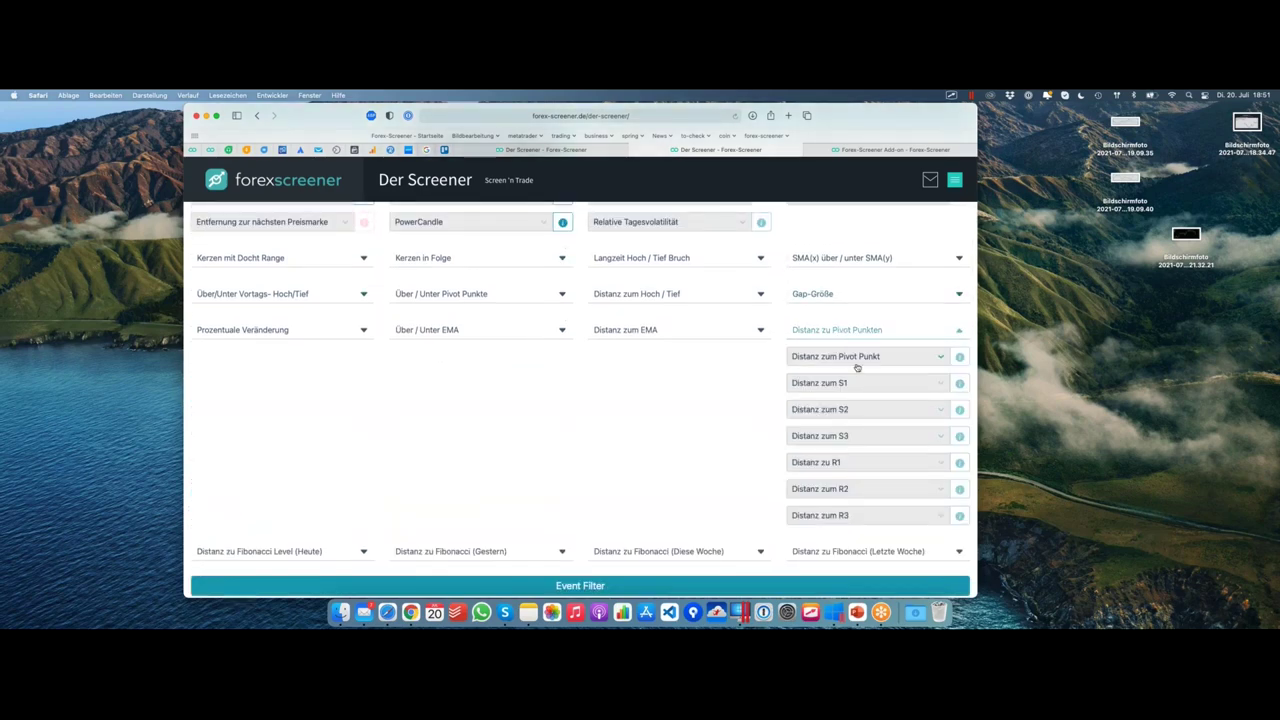
{"action": "left_click", "coordinate": [874, 437]}
{"action": "left_click", "coordinate": [863, 478]}
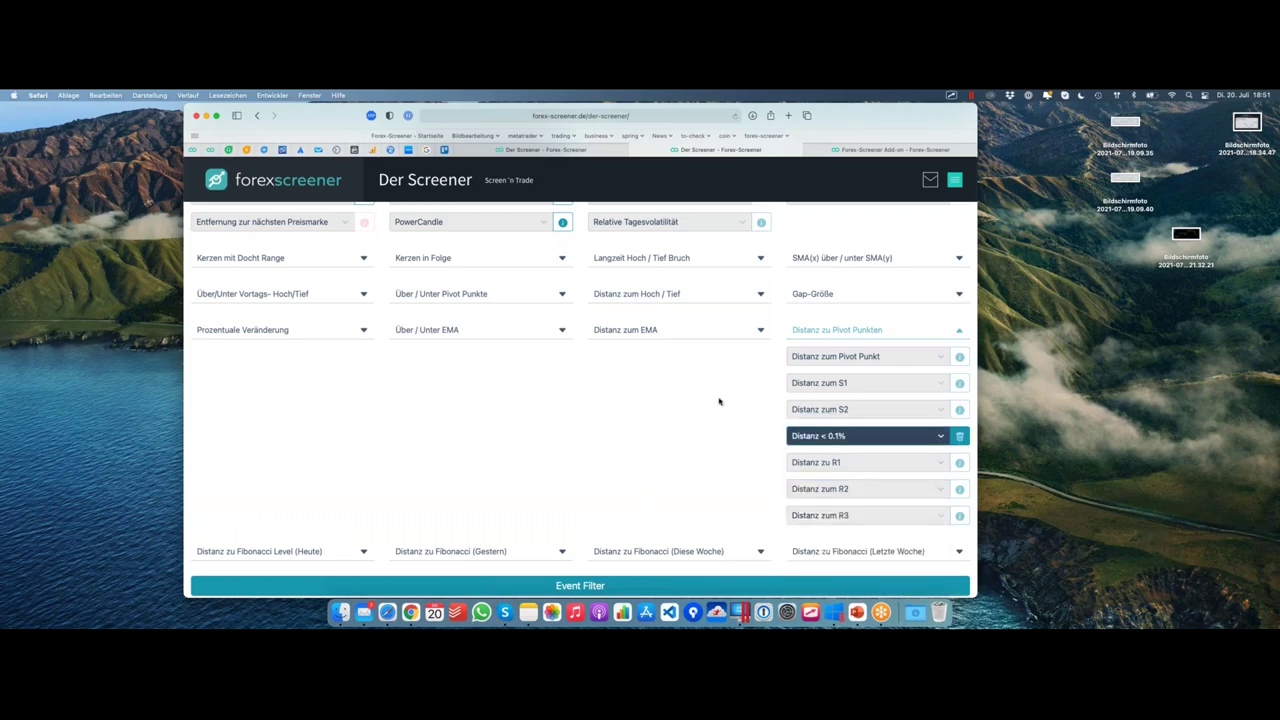
{"action": "scroll", "coordinate": [718, 401], "scroll_direction": "down", "scroll_amount": 10}
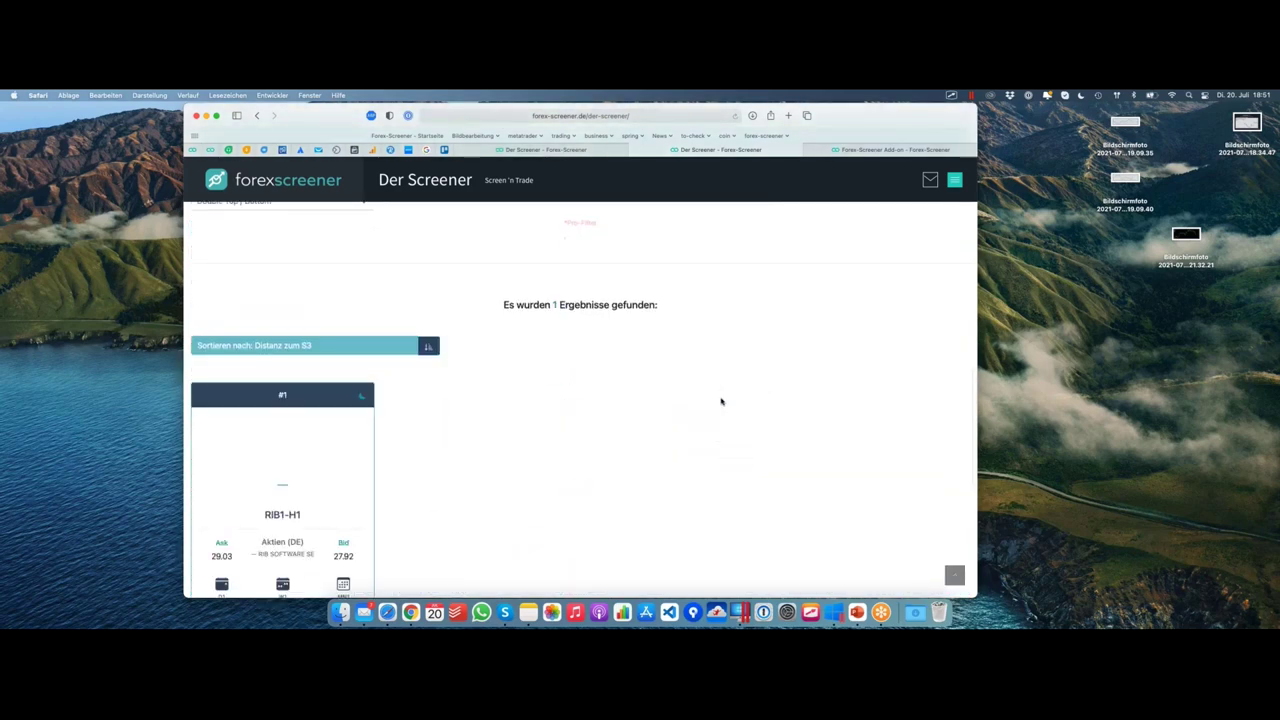
{"action": "scroll", "coordinate": [712, 400], "scroll_direction": "down", "scroll_amount": 2}
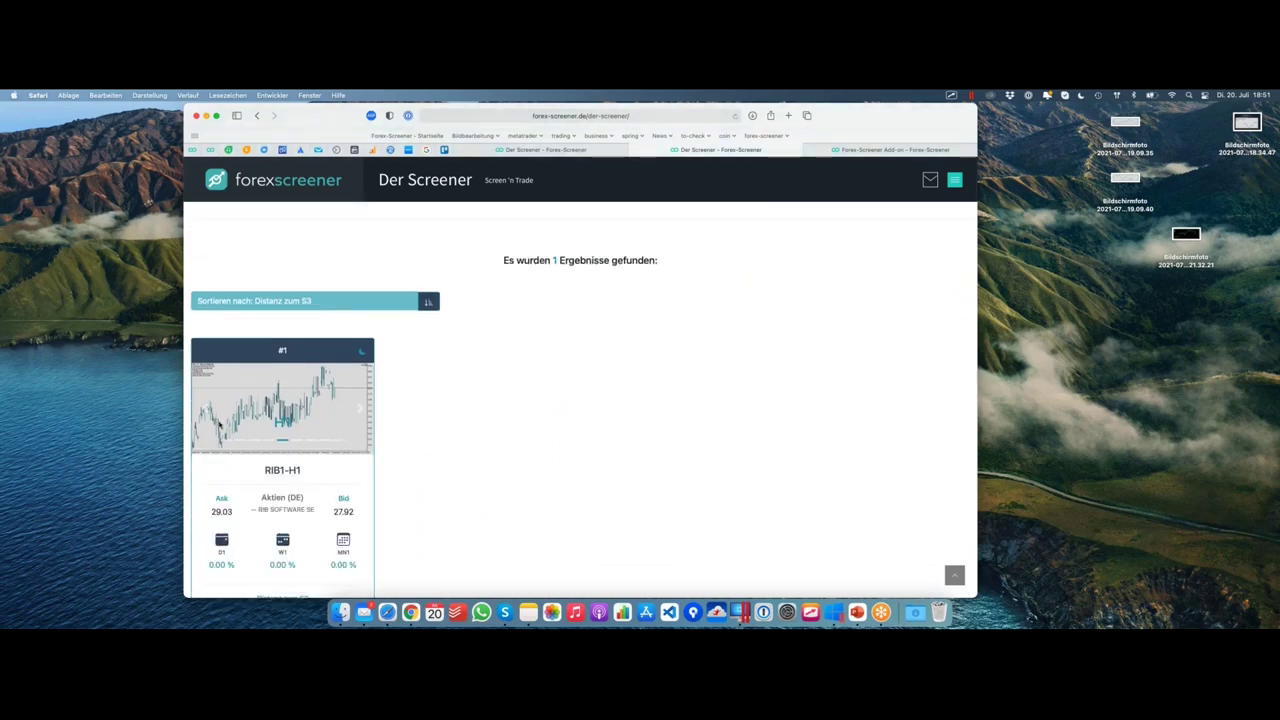
{"action": "scroll", "coordinate": [630, 348], "scroll_direction": "up", "scroll_amount": 1}
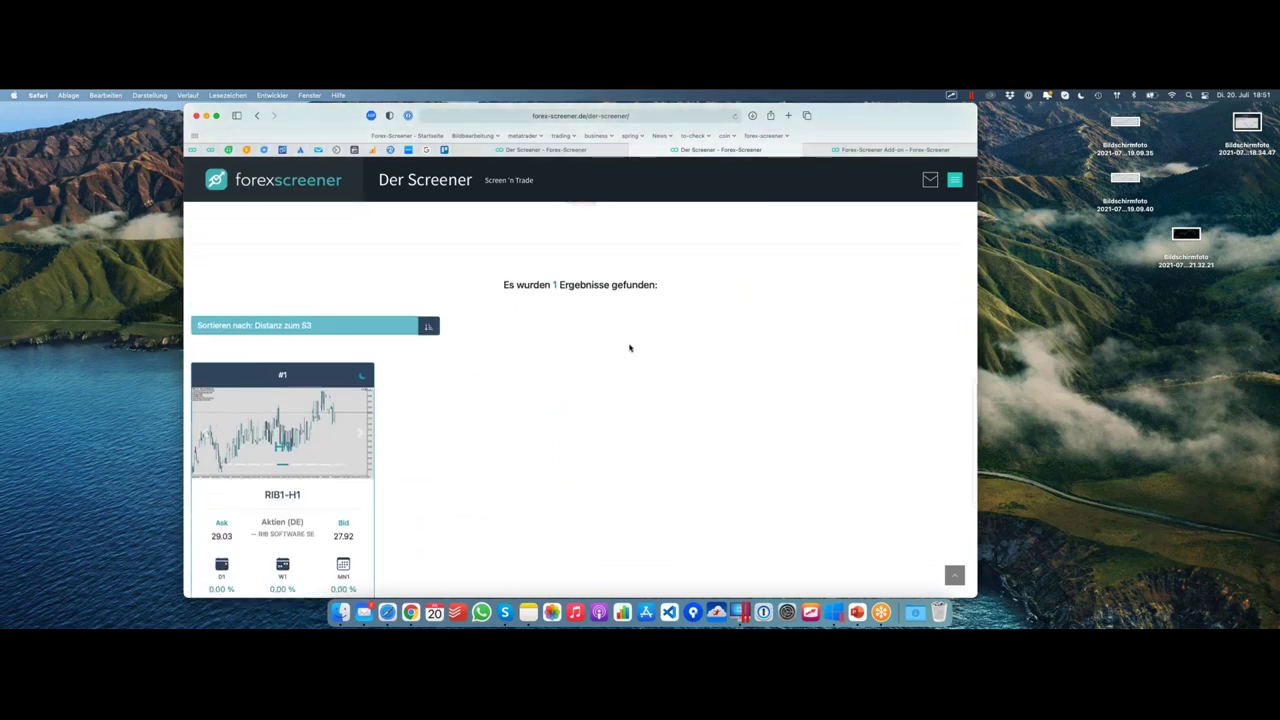
{"action": "scroll", "coordinate": [630, 348], "scroll_direction": "up", "scroll_amount": 10}
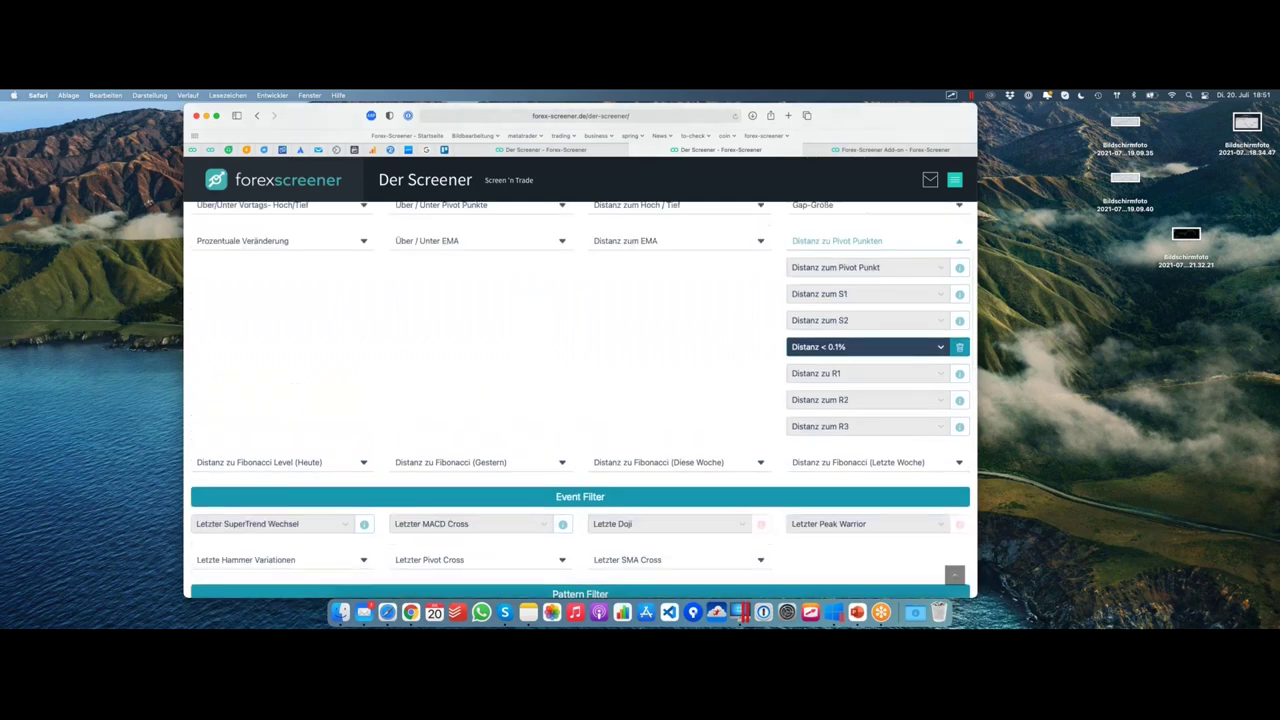
Replace the S3 filter with a distance to pivot R3 of < 0.1% and look through the result cards
{"action": "left_click", "coordinate": [857, 428]}
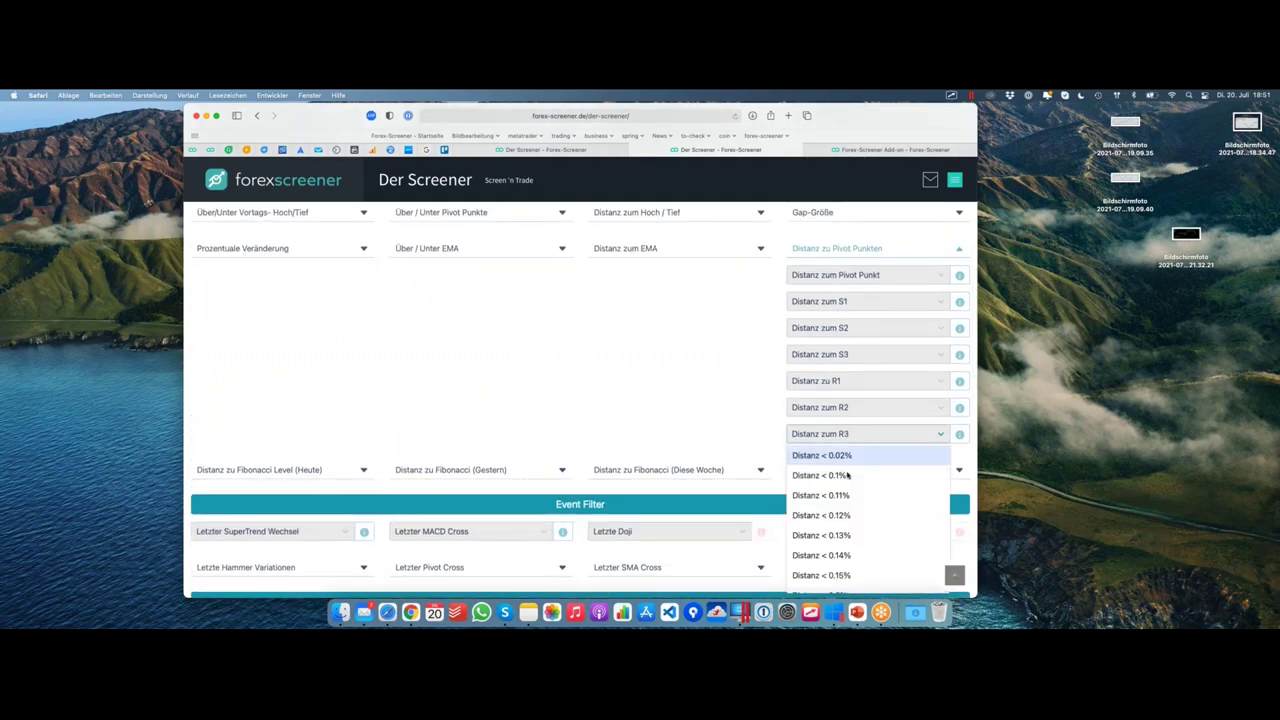
{"action": "left_click", "coordinate": [849, 476]}
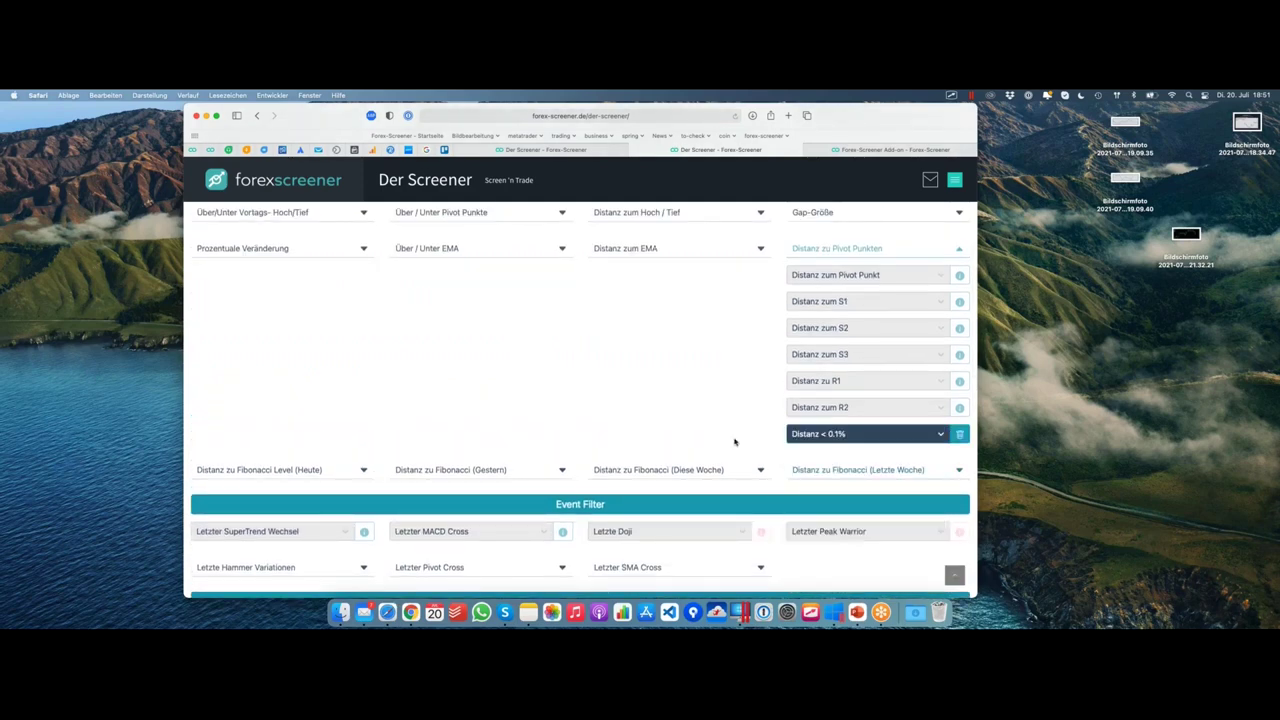
{"action": "scroll", "coordinate": [734, 440], "scroll_direction": "down", "scroll_amount": 5}
{"action": "scroll", "coordinate": [734, 440], "scroll_direction": "down", "scroll_amount": 3}
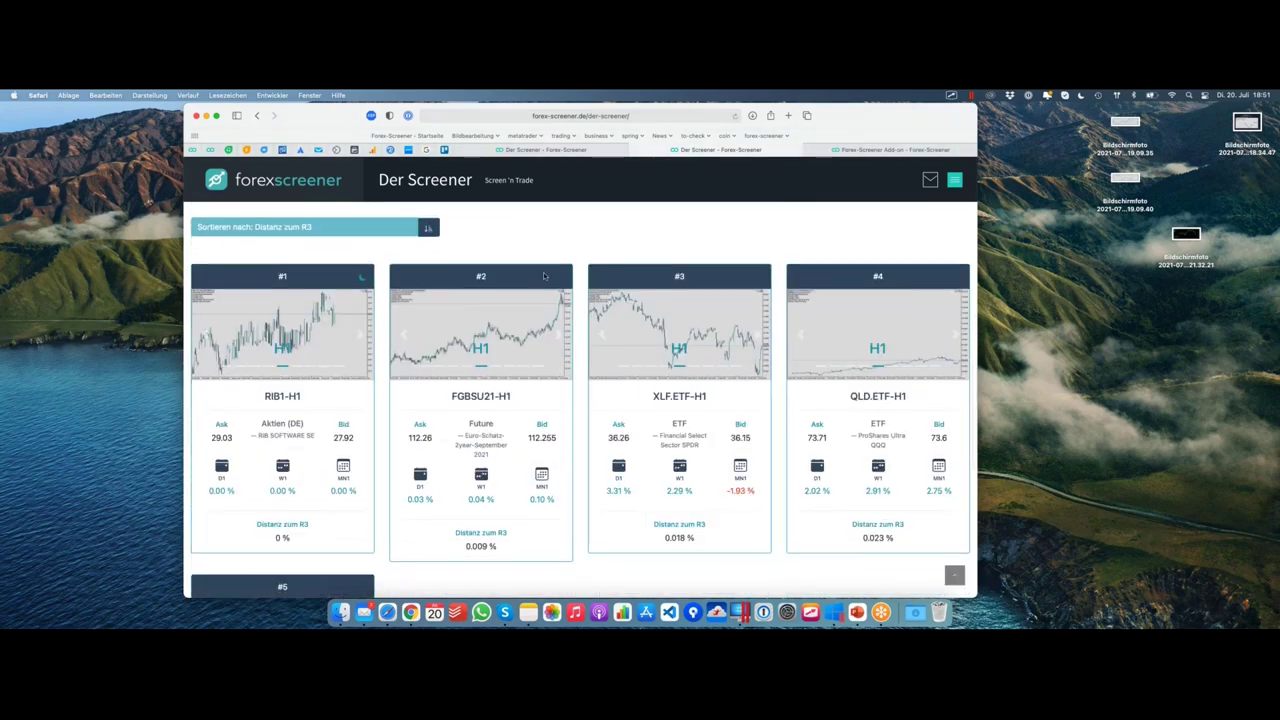
{"action": "scroll", "coordinate": [837, 333], "scroll_direction": "down", "scroll_amount": 3}
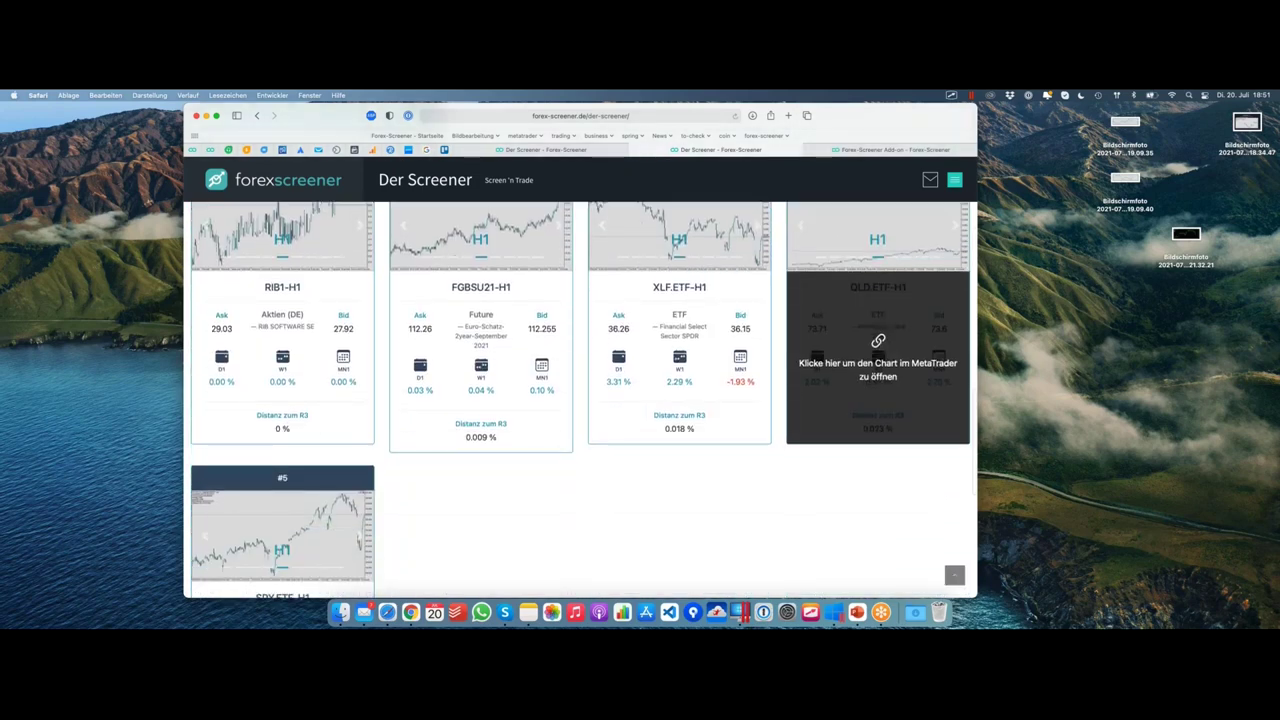
{"action": "scroll", "coordinate": [680, 310], "scroll_direction": "up", "scroll_amount": 4}
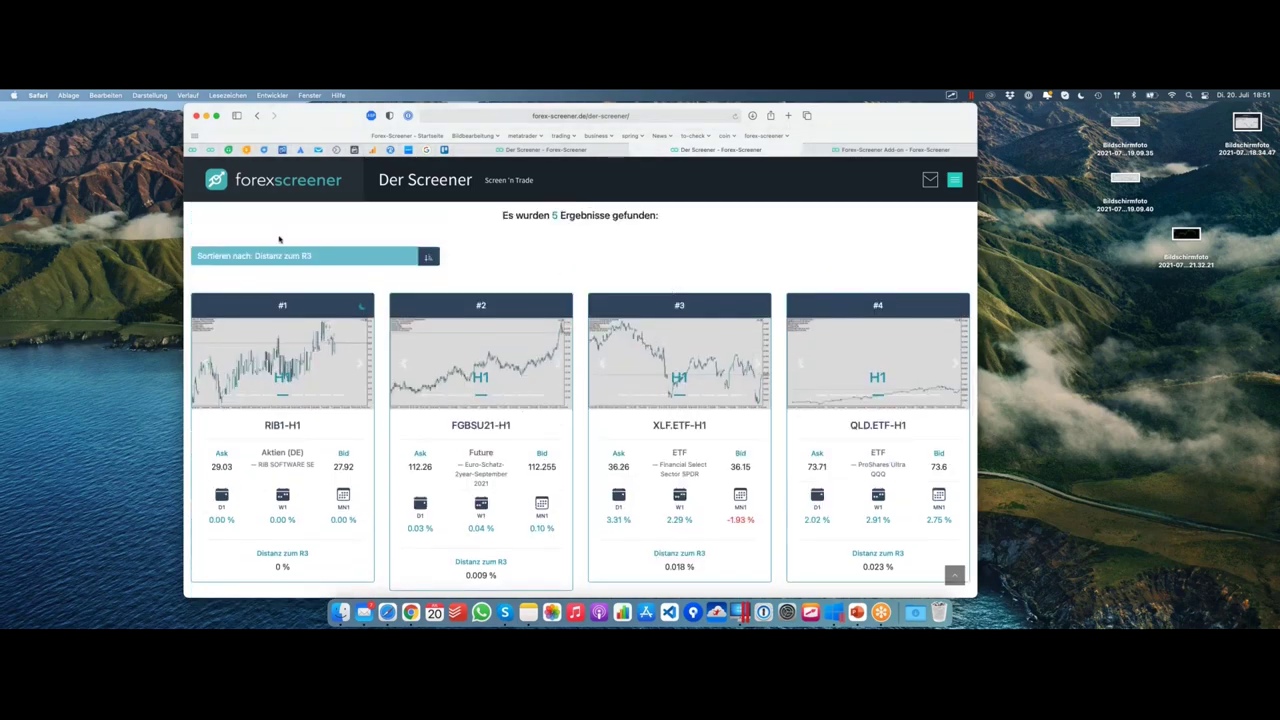
{"action": "scroll", "coordinate": [279, 239], "scroll_direction": "down", "scroll_amount": 5}
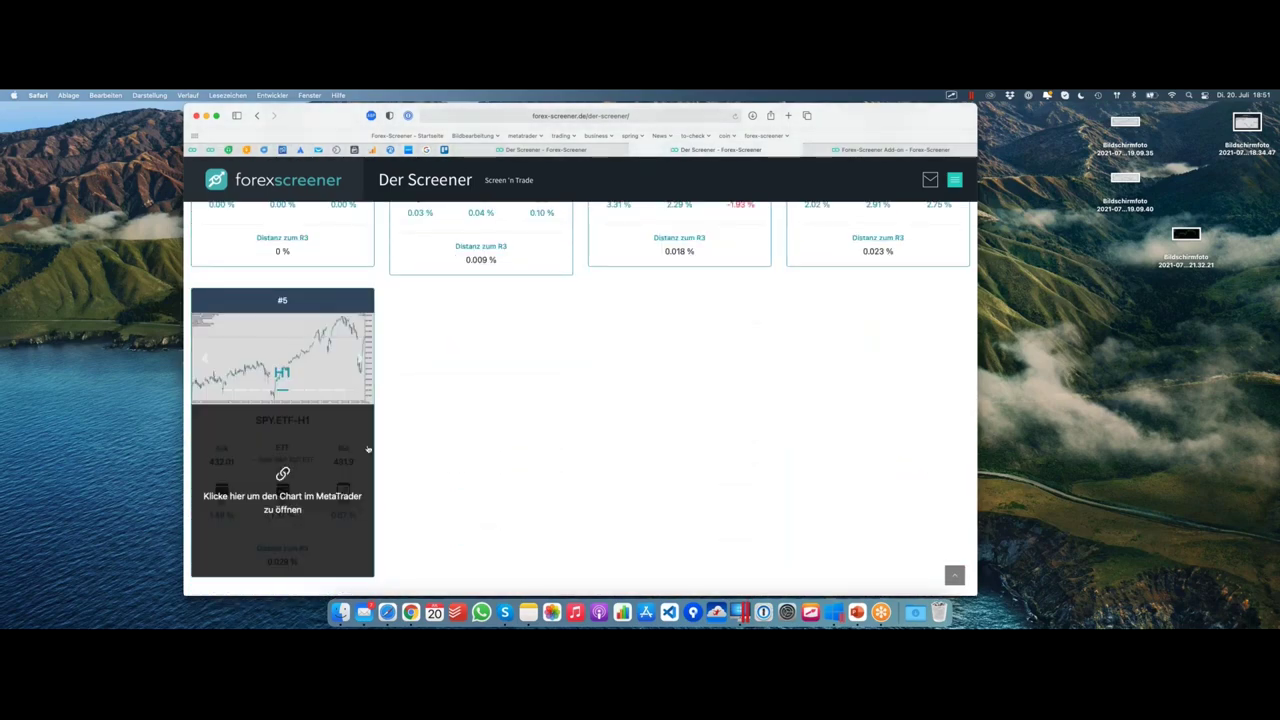
Open the SPY.ETF H1 result as a chart in MetaTrader and switch to MetaTrader to view it
{"action": "left_click", "coordinate": [337, 443]}
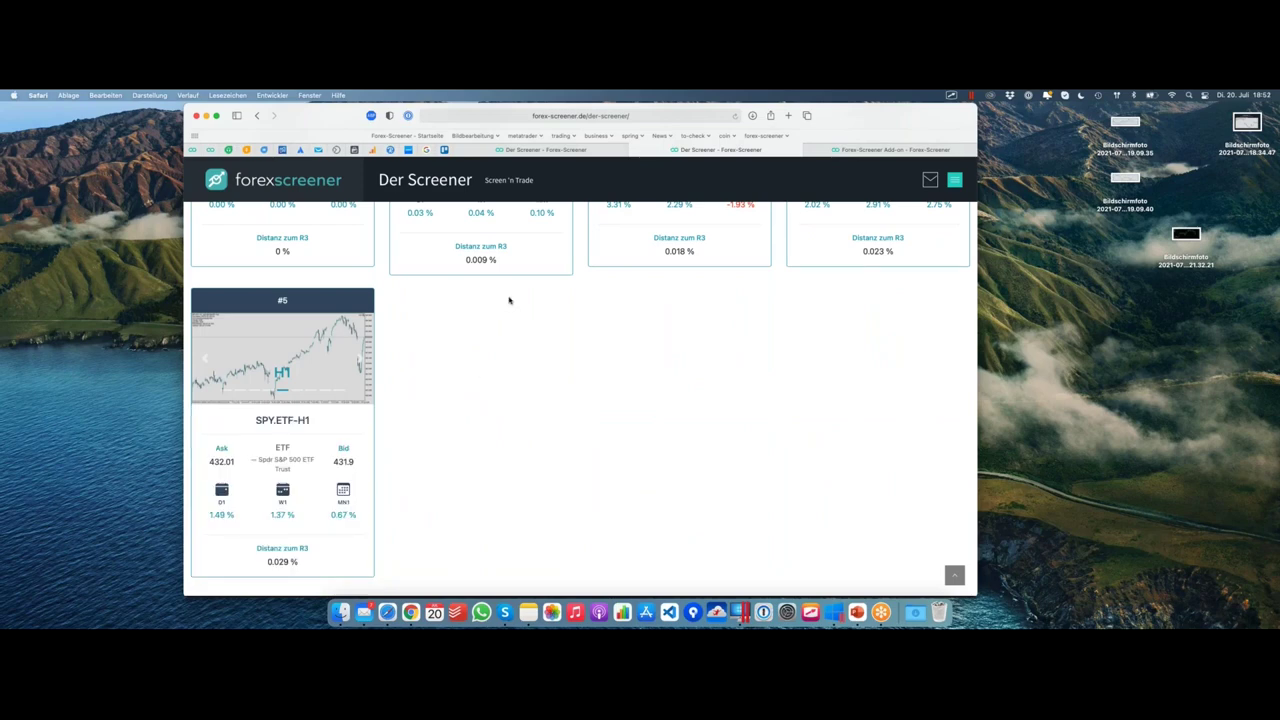
{"action": "key", "text": "ctrl+Right"}
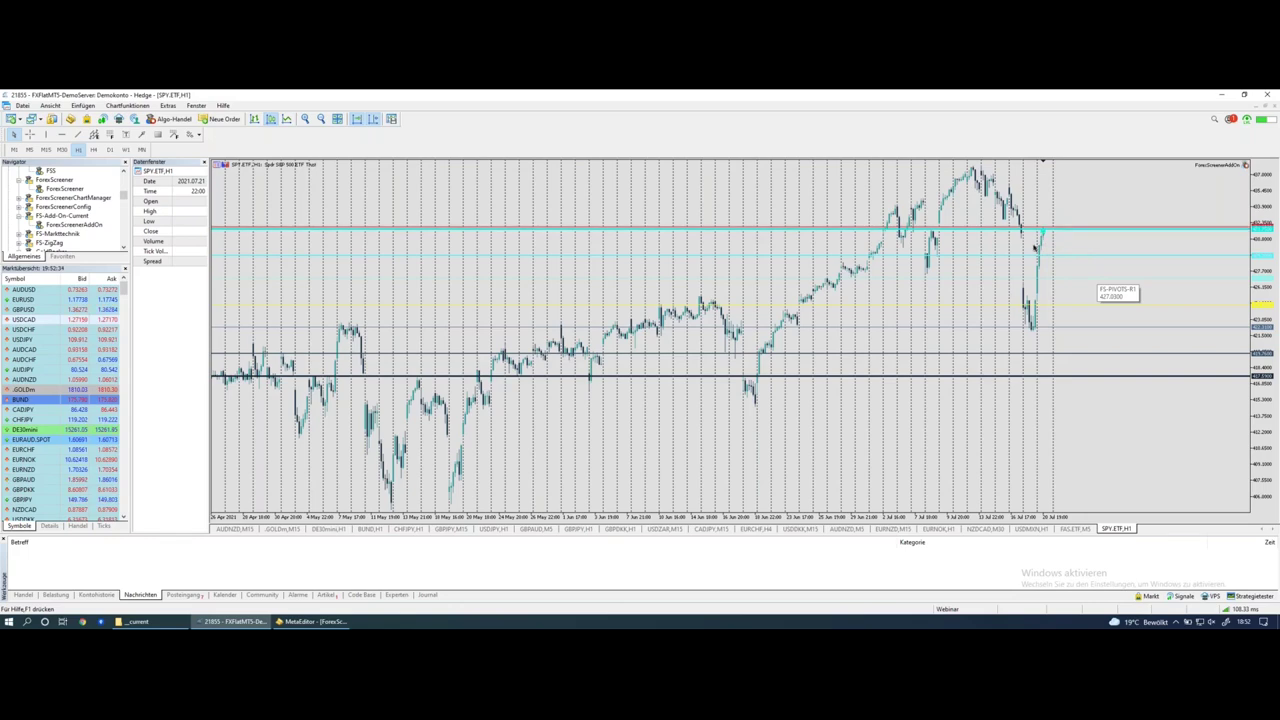
Examine the recent SPY.ETF price move against the pivot levels on H1 and switch the chart to H4
{"action": "left_click", "coordinate": [1038, 328]}
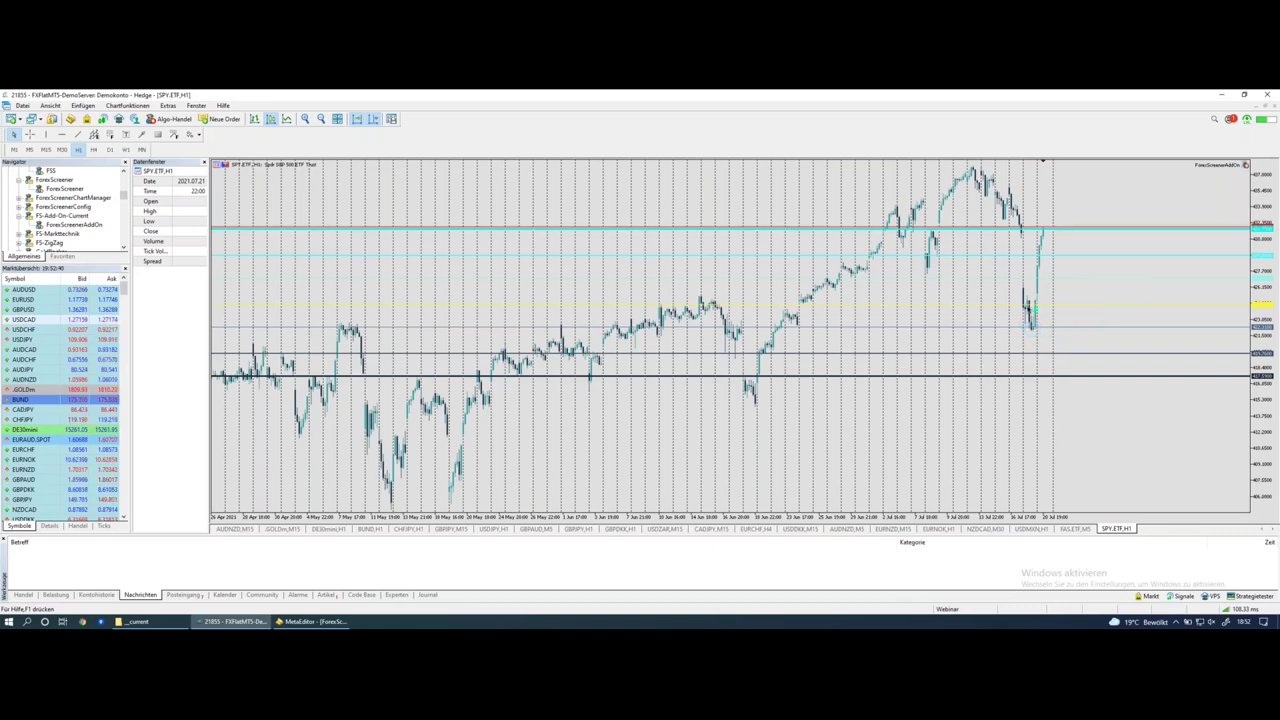
{"action": "left_click", "coordinate": [1034, 326]}
{"action": "left_click", "coordinate": [1044, 251]}
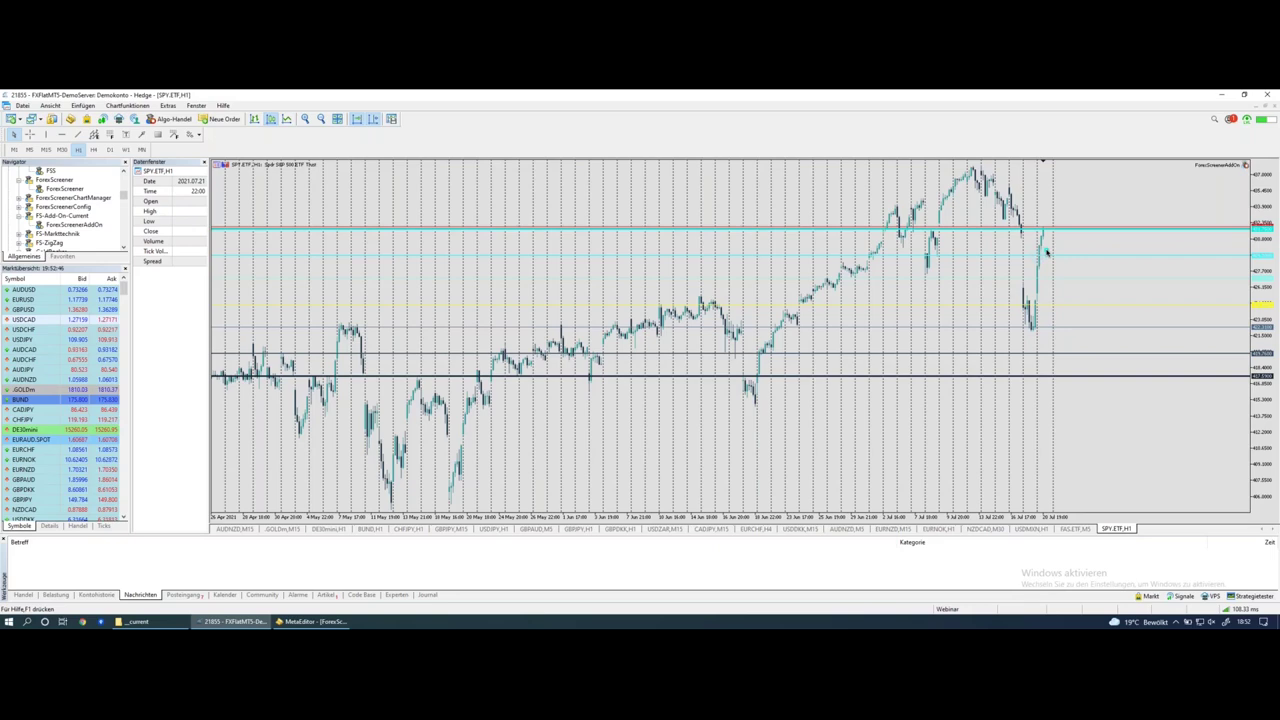
{"action": "left_click", "coordinate": [1042, 280]}
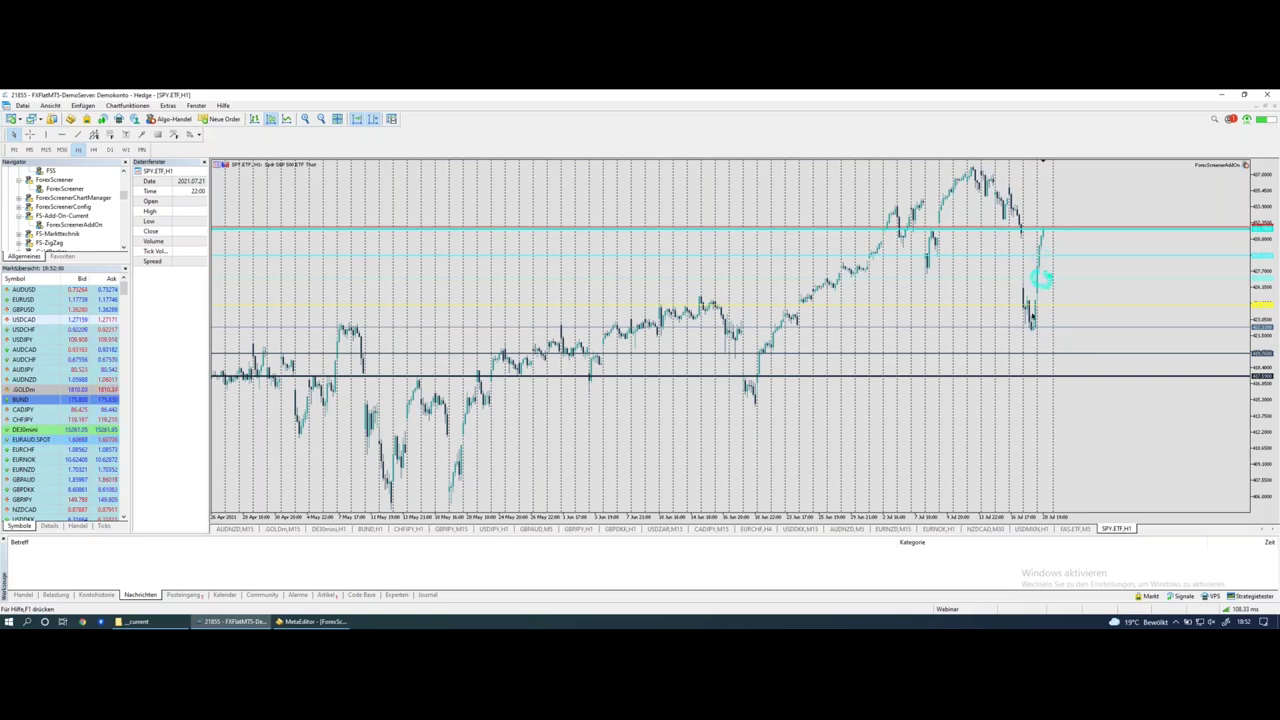
{"action": "left_click", "coordinate": [1033, 329]}
{"action": "left_click", "coordinate": [1045, 231]}
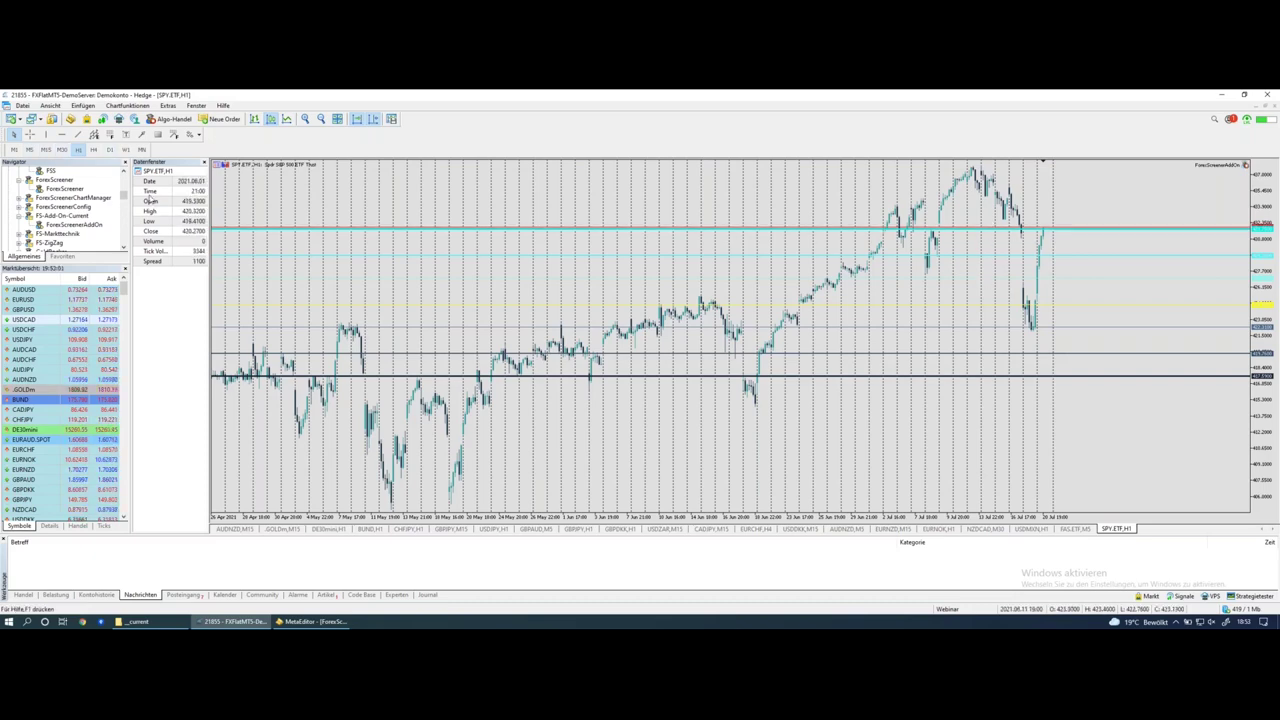
{"action": "left_click", "coordinate": [95, 150]}
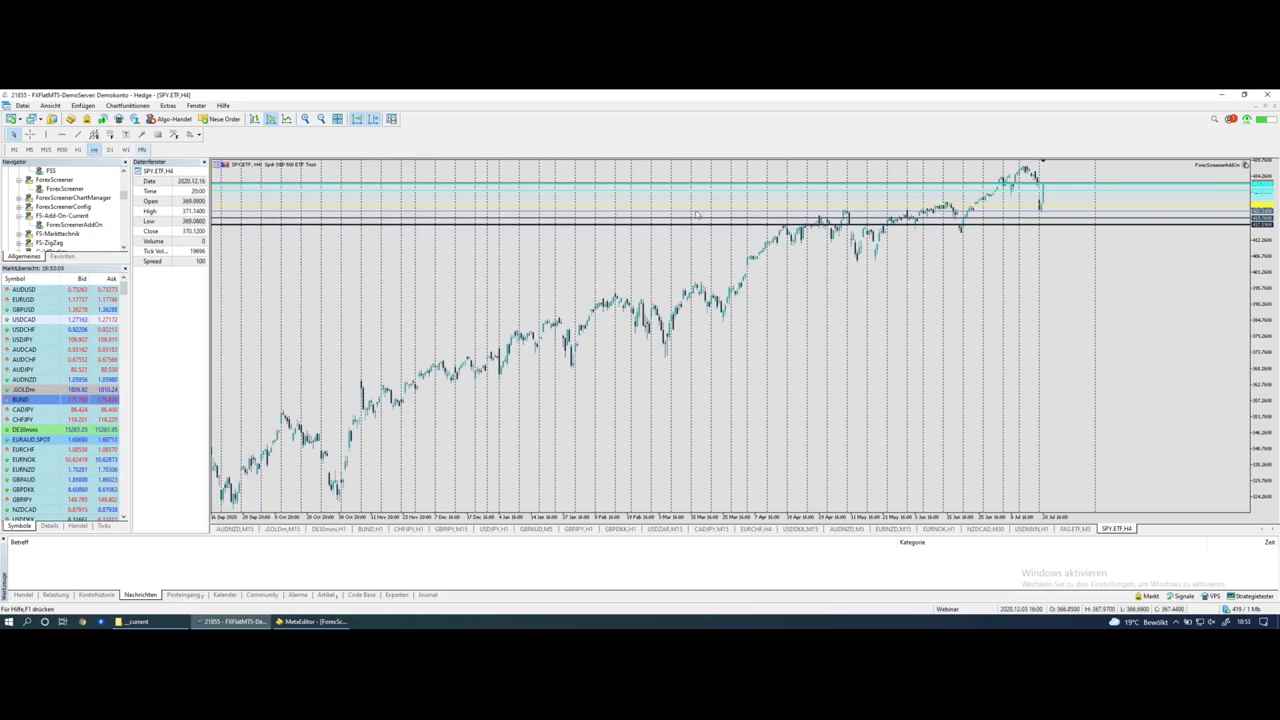
Examine the SPY.ETF price against the pivot levels on the M5 timeframe and switch the chart to M15
{"action": "left_click", "coordinate": [29, 149]}
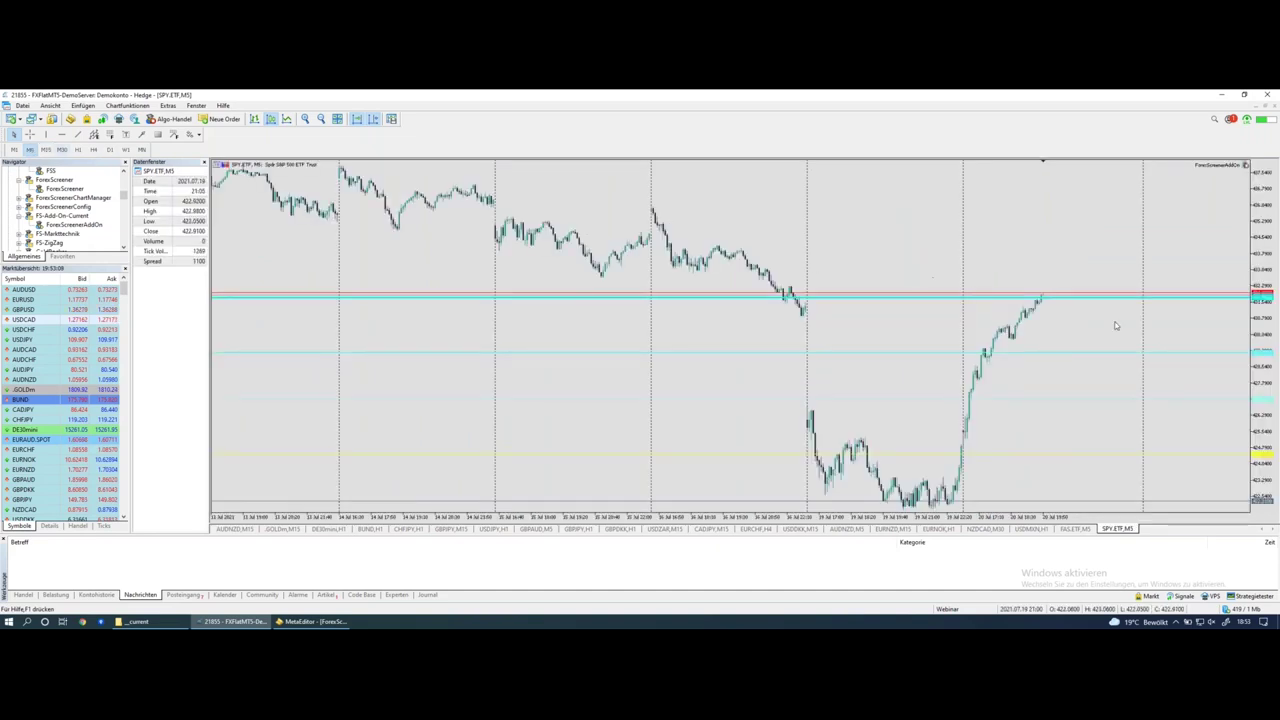
{"action": "left_click_drag", "start_coordinate": [1041, 298], "coordinate": [1061, 356]}
{"action": "key", "text": "ctrl+z"}
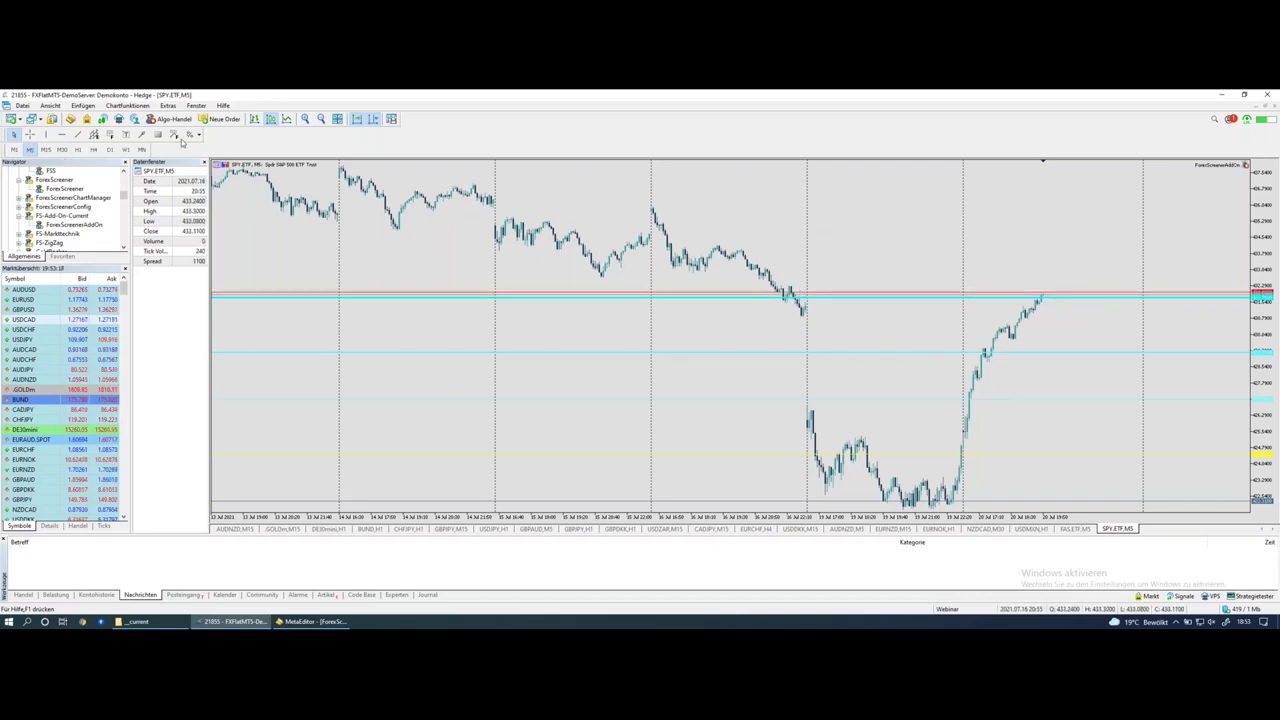
{"action": "left_click", "coordinate": [46, 149]}
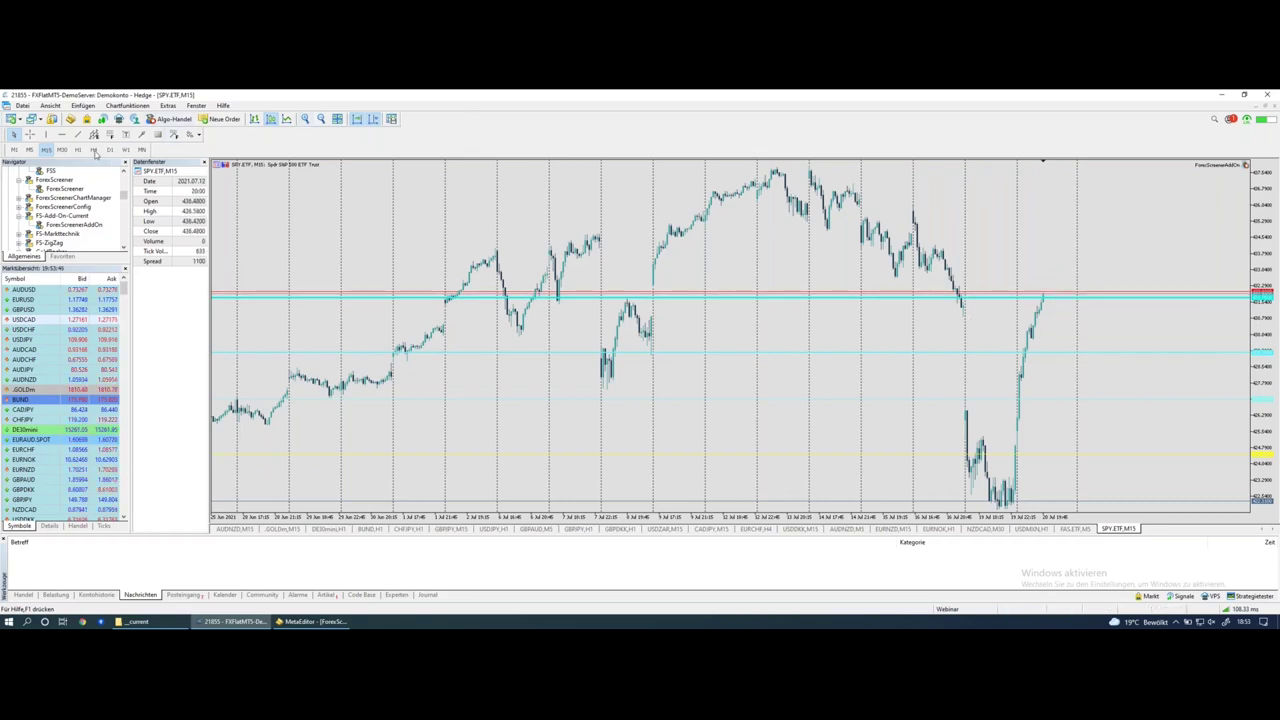
View SPY.ETF on H4 and return to M5 to examine possible price moves around the R3 pivot level
{"action": "left_click", "coordinate": [94, 149]}
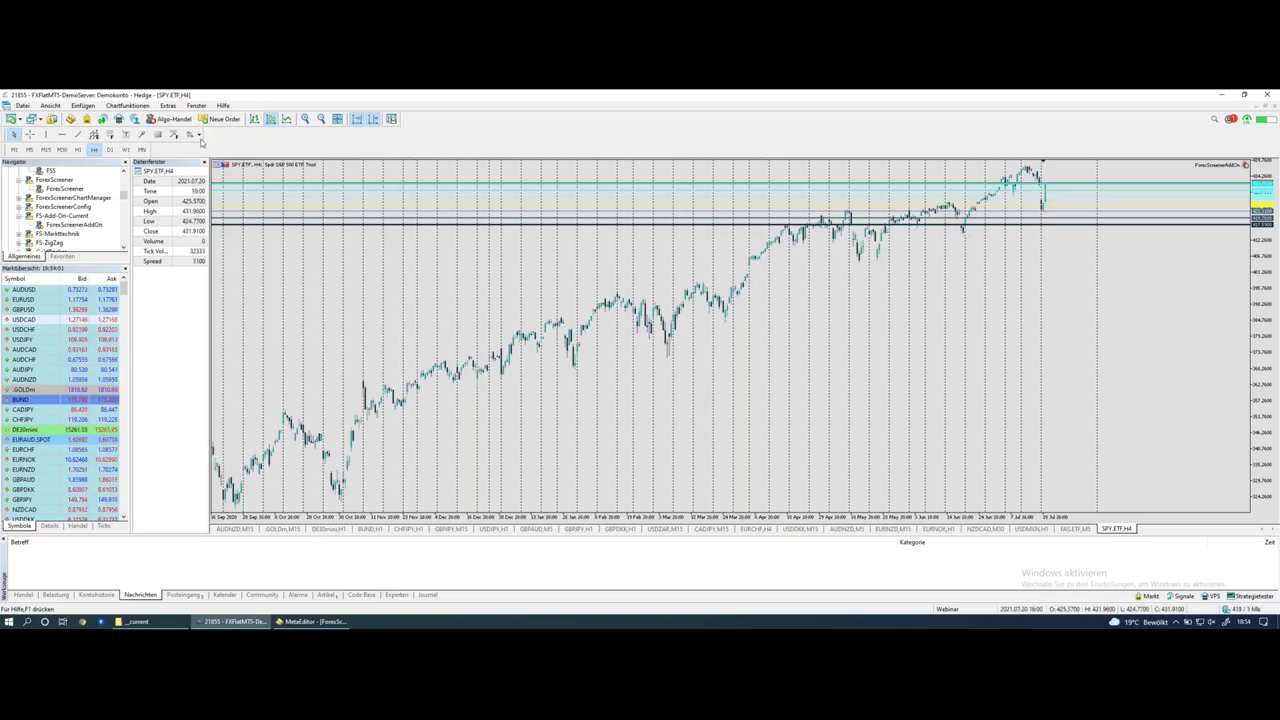
{"action": "left_click", "coordinate": [30, 149]}
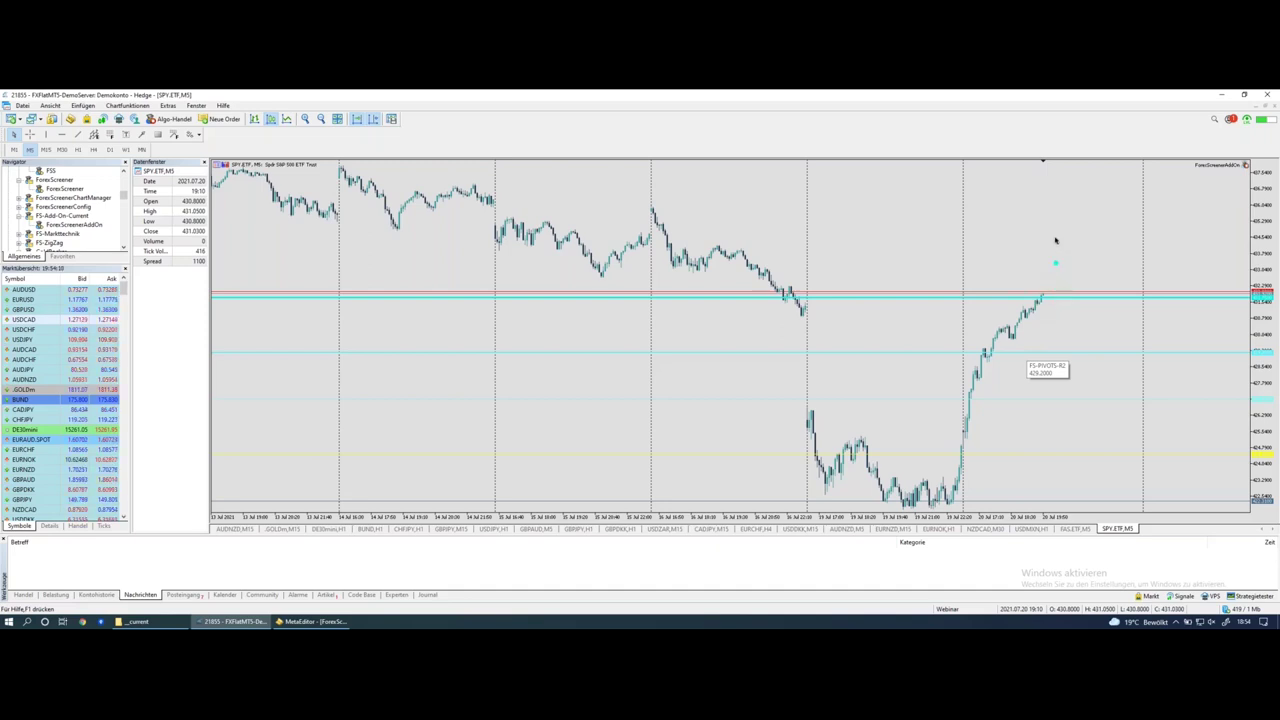
{"action": "left_click_drag", "start_coordinate": [1045, 302], "coordinate": [1053, 350]}
{"action": "mouse_move", "coordinate": [1042, 302]}
{"action": "left_mouse_down"}
{"action": "mouse_move", "coordinate": [1046, 322]}
{"action": "mouse_move", "coordinate": [1078, 238]}
{"action": "left_mouse_up"}
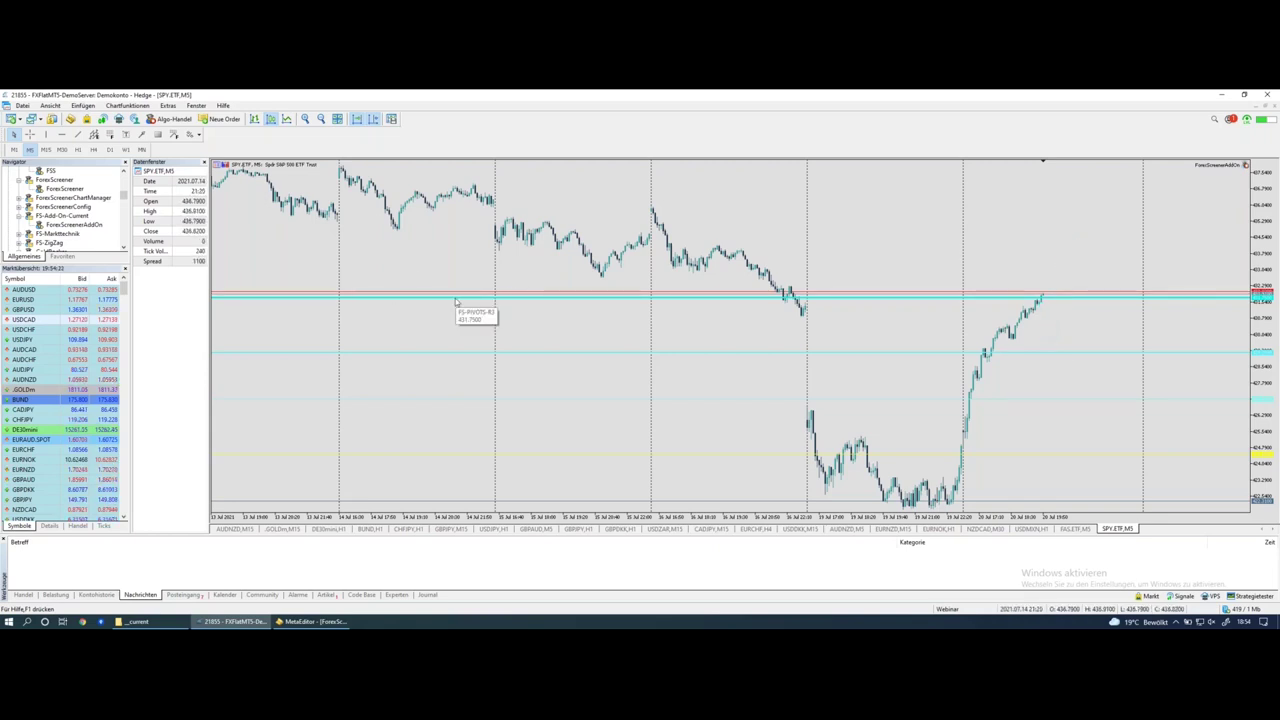
Switch from MetaTrader to the presentation and advance past the Warum Markt-Screening slide
{"action": "key", "text": "ctrl+Left"}
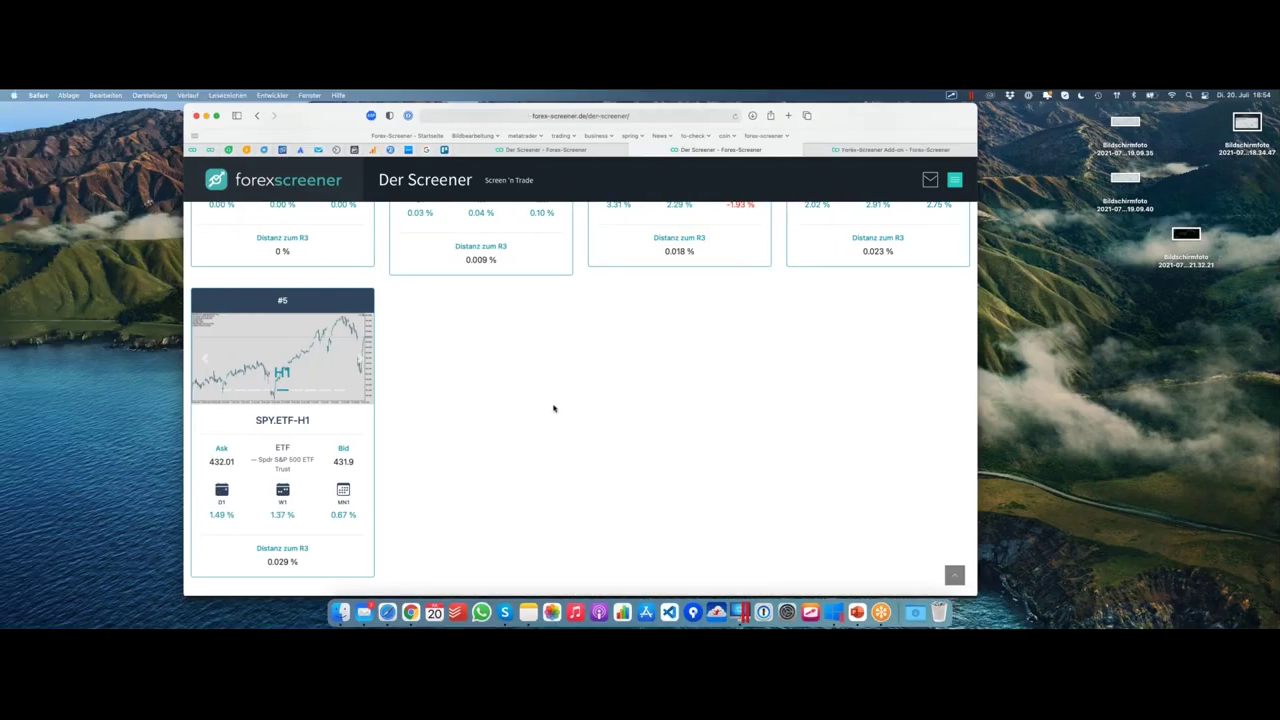
{"action": "key", "text": "ctrl+Right"}
{"action": "key", "text": "ctrl+Right"}
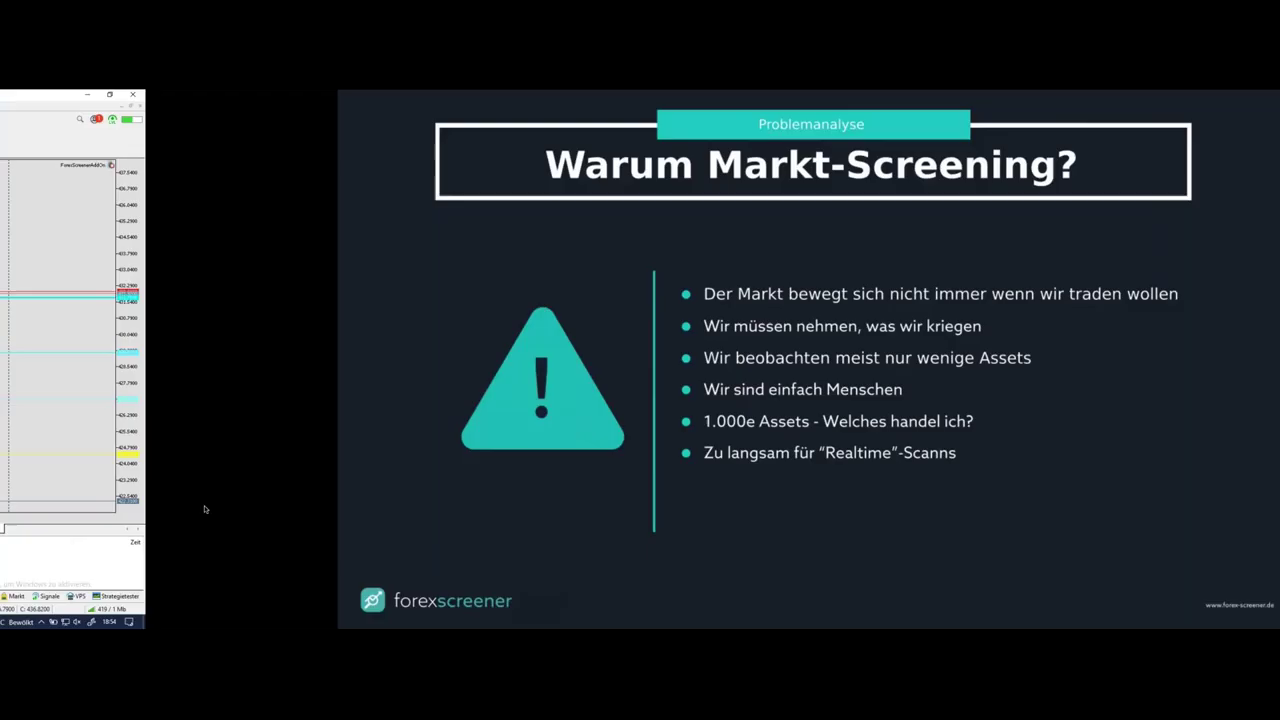
{"action": "key", "text": "Right"}
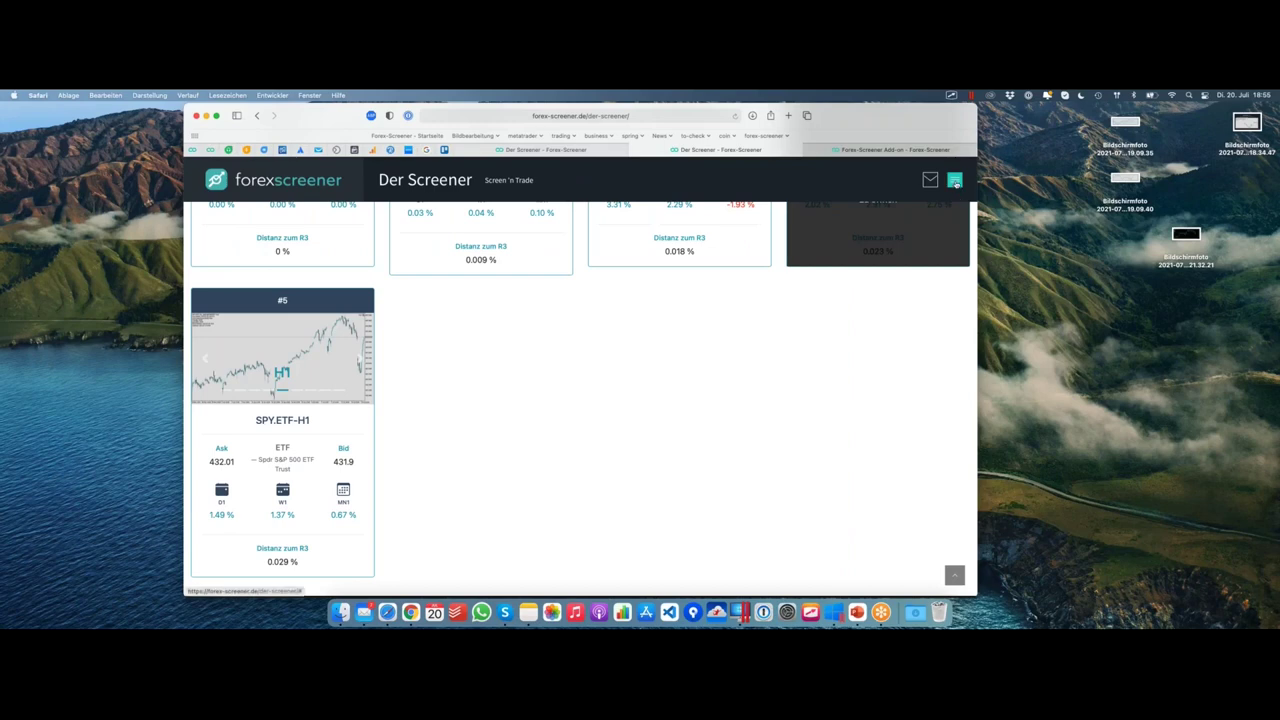
Open the Forex-Screener start page in a new private Safari window and accept only the essential cookies
{"action": "left_click", "coordinate": [955, 184]}
{"action": "right_click", "coordinate": [387, 612]}
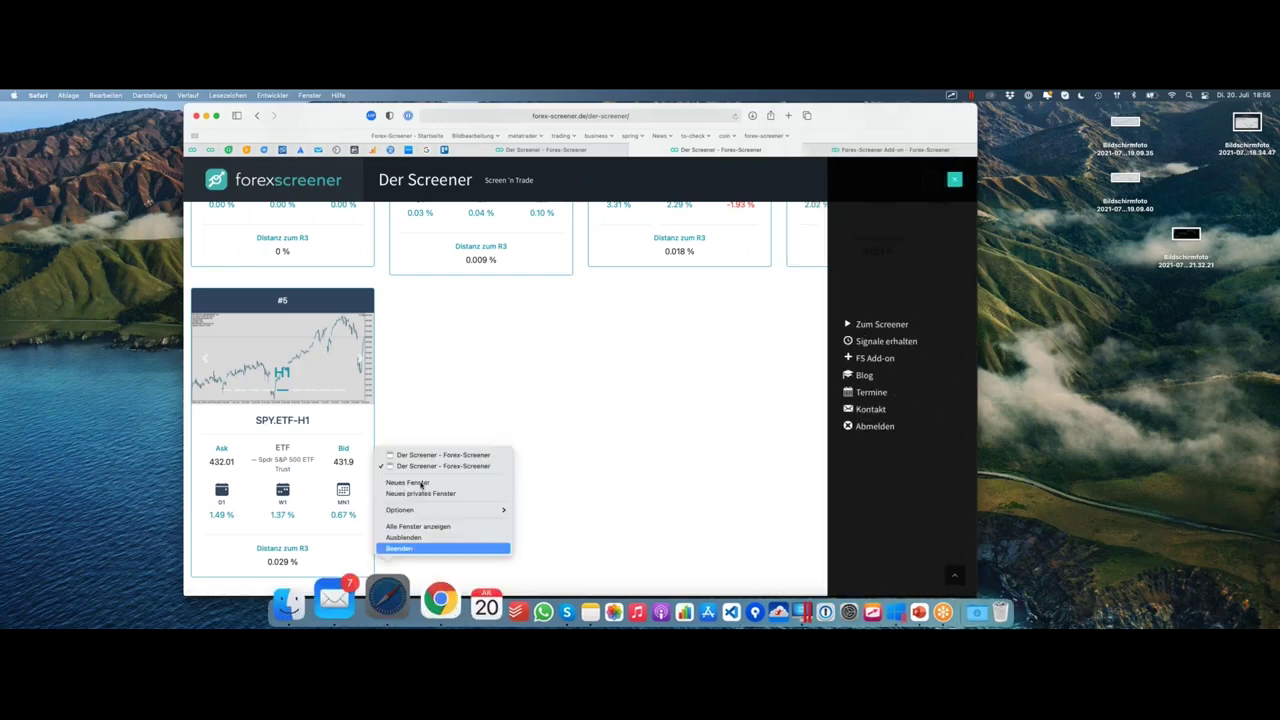
{"action": "left_click", "coordinate": [421, 493]}
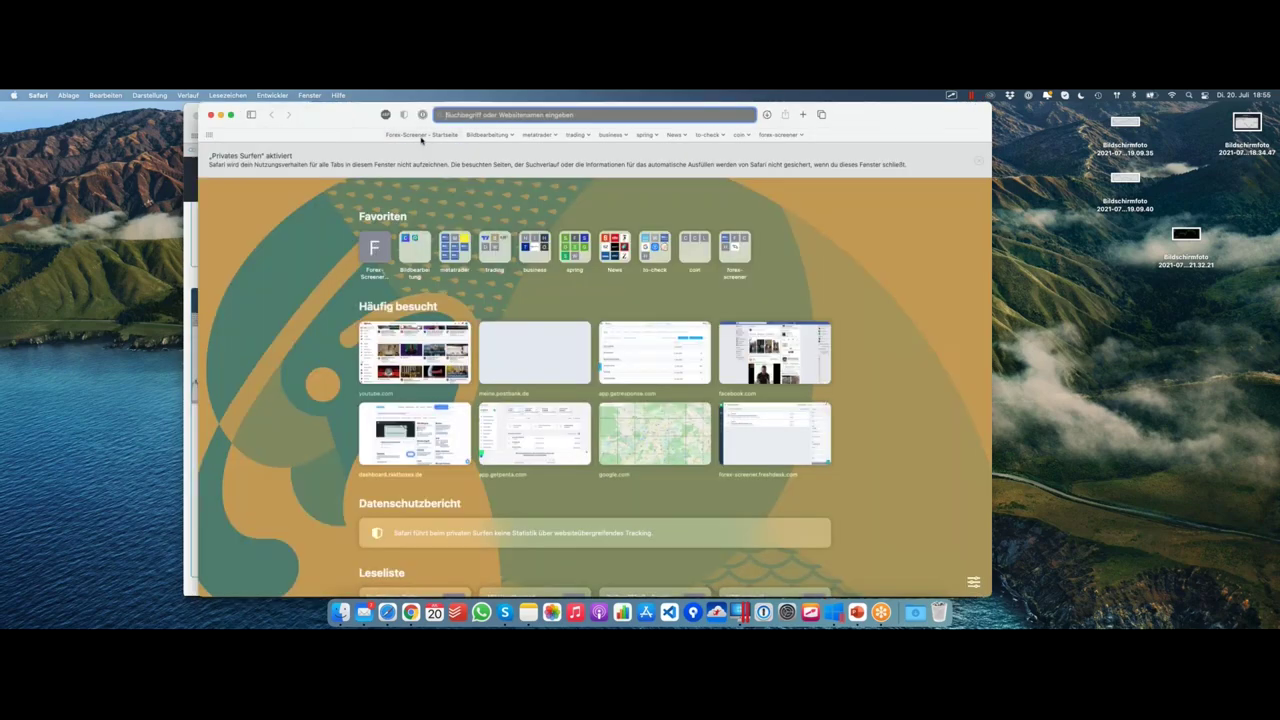
{"action": "left_click", "coordinate": [421, 134]}
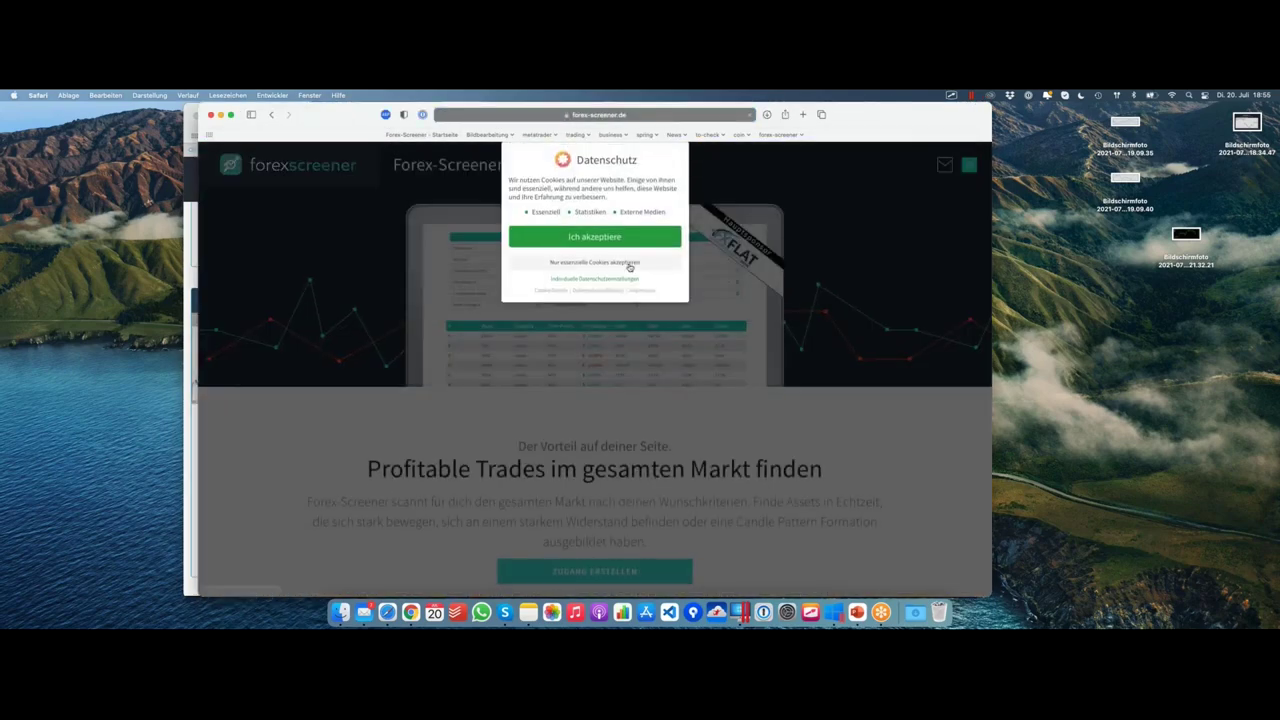
{"action": "left_click", "coordinate": [629, 265]}
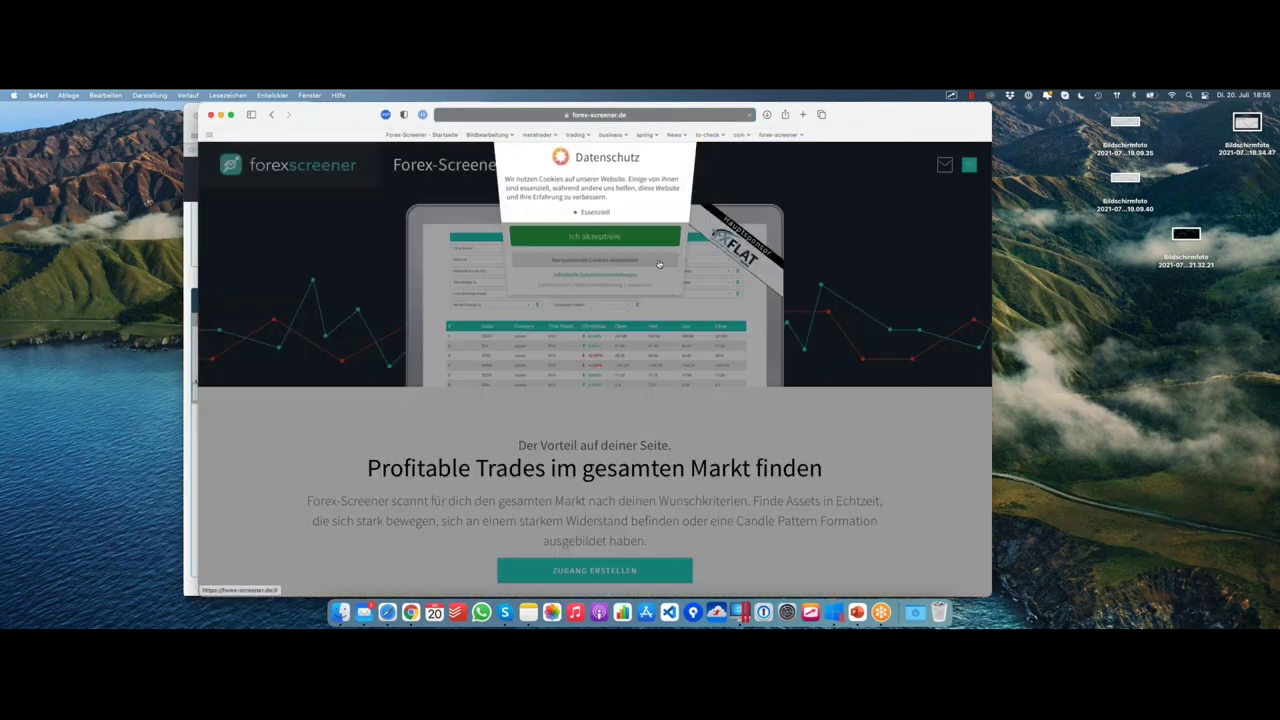
Open the registration page and choose Ich bin bei FXFlat as the broker option
{"action": "left_click", "coordinate": [969, 164]}
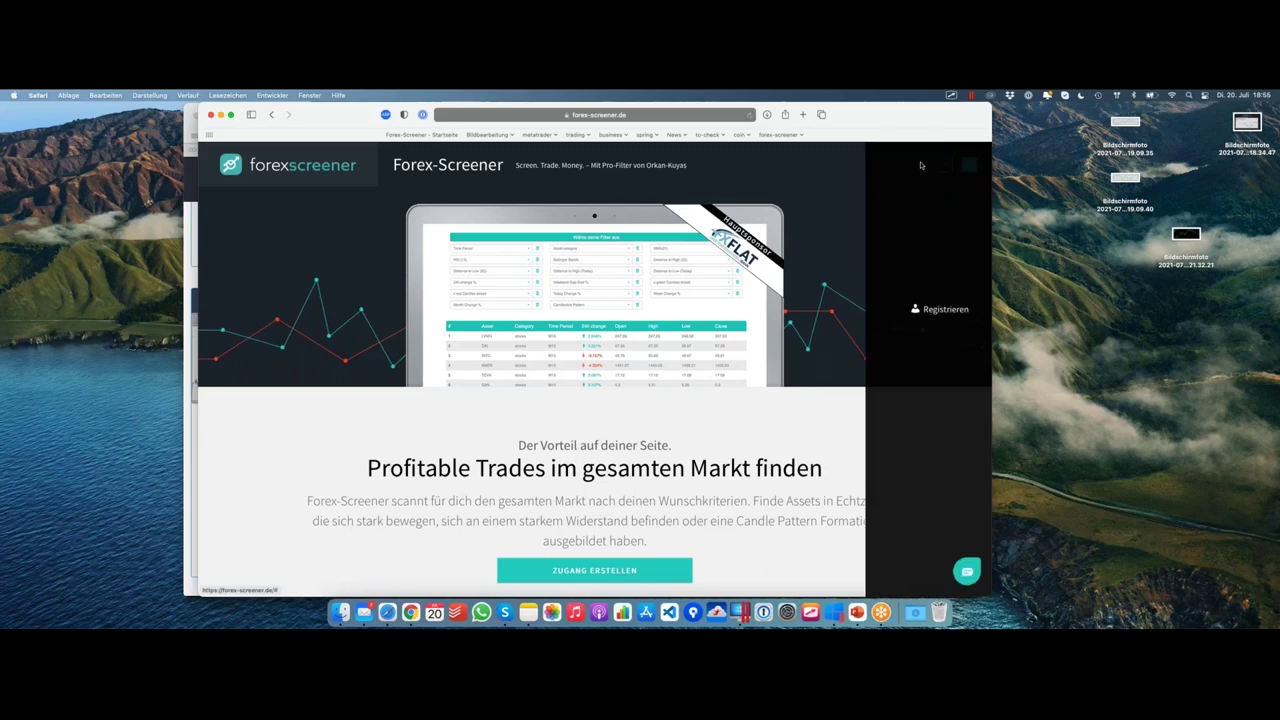
{"action": "left_click", "coordinate": [887, 310]}
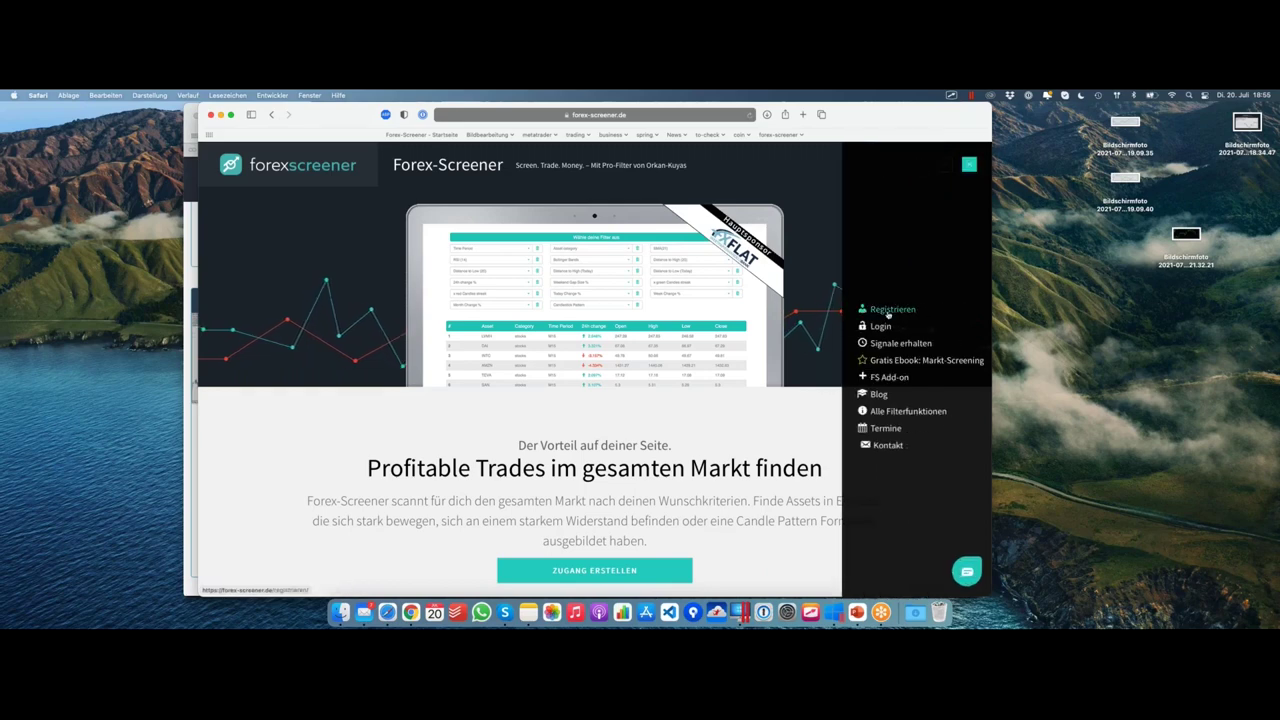
{"action": "scroll", "coordinate": [760, 300], "scroll_direction": "down", "scroll_amount": 2}
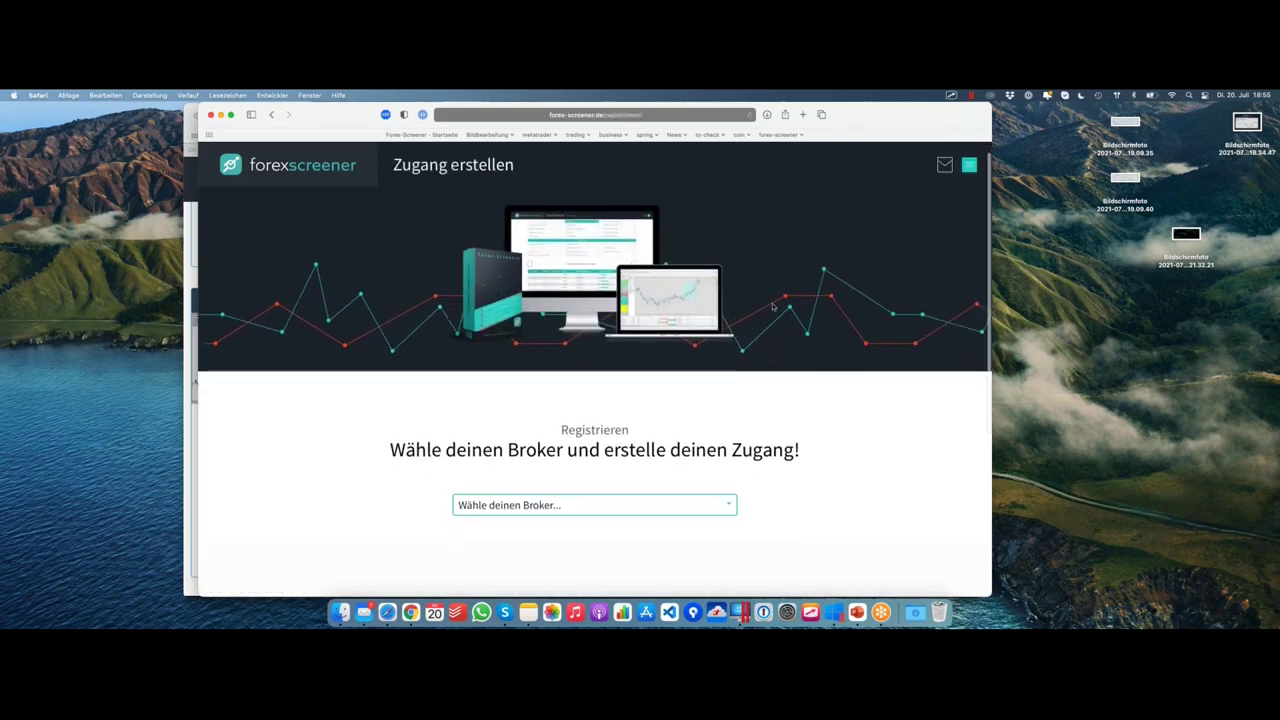
{"action": "scroll", "coordinate": [683, 491], "scroll_direction": "down", "scroll_amount": 1}
{"action": "left_click", "coordinate": [684, 471]}
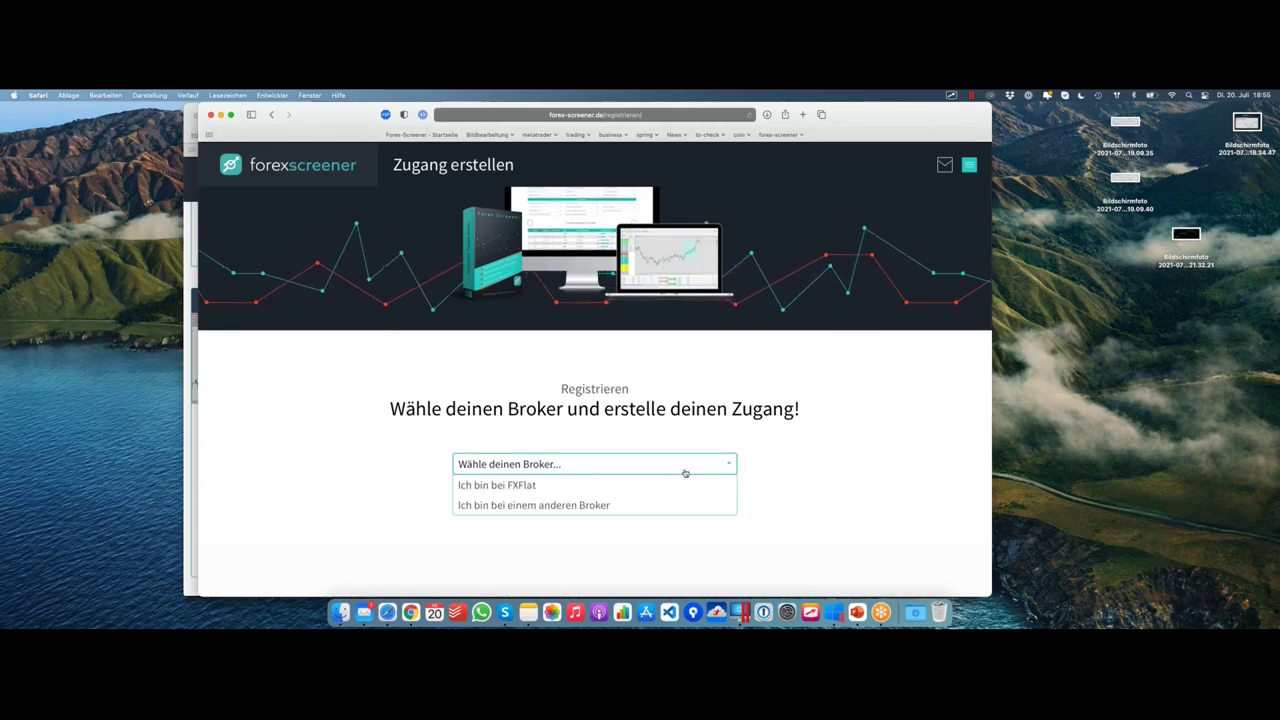
{"action": "left_click", "coordinate": [527, 486]}
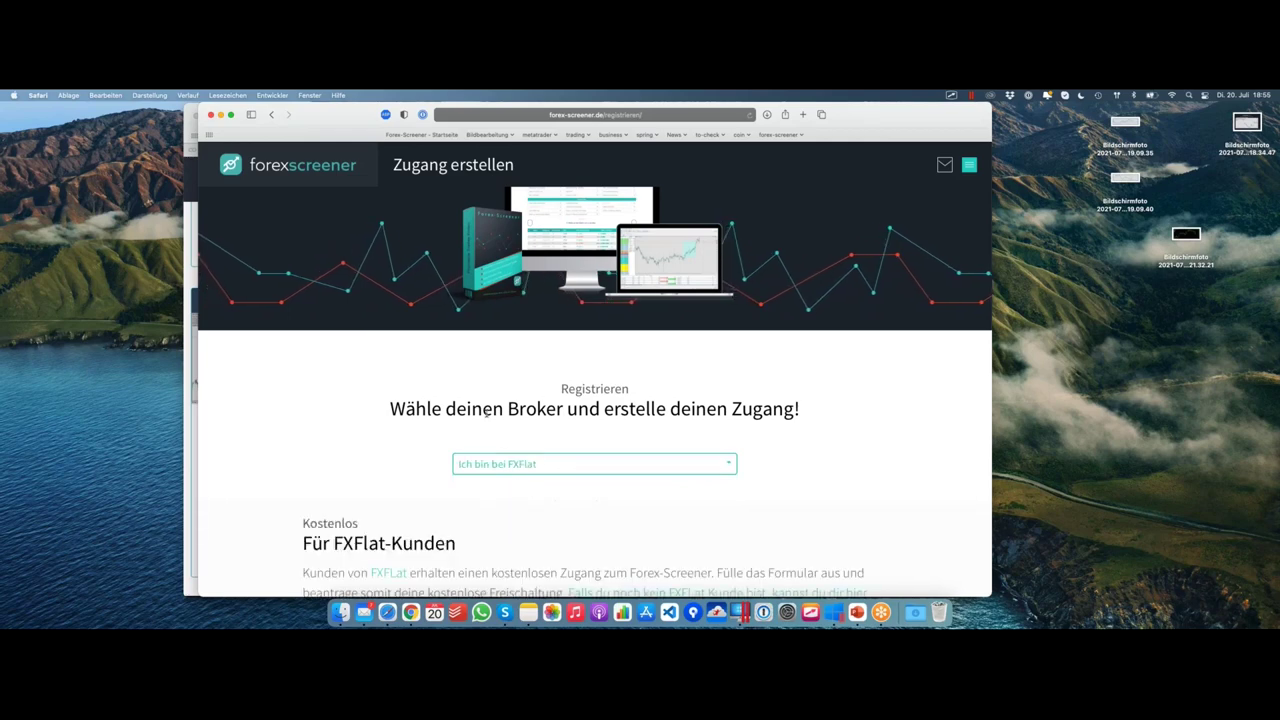
Examine the access steps, required fields and consent options of the free registration form for FXFlat customers
{"action": "scroll", "coordinate": [529, 488], "scroll_direction": "down", "scroll_amount": 8}
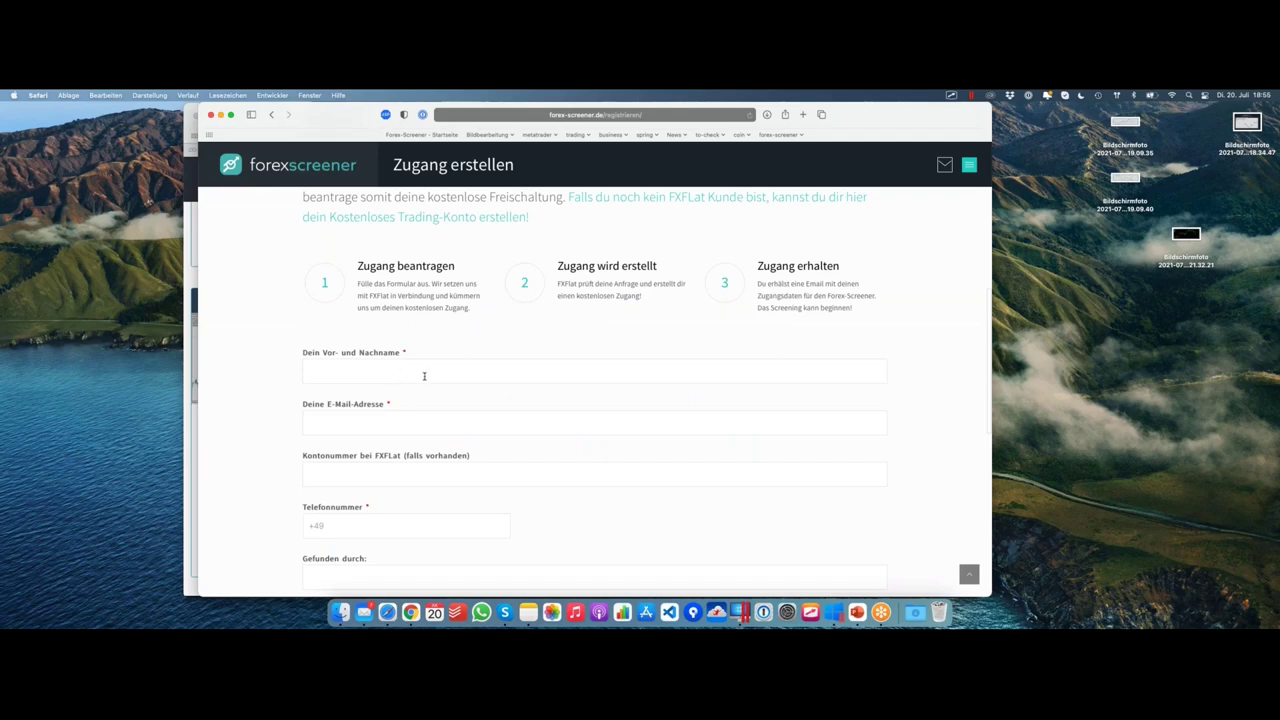
{"action": "scroll", "coordinate": [435, 392], "scroll_direction": "down", "scroll_amount": 1}
{"action": "scroll", "coordinate": [435, 392], "scroll_direction": "down", "scroll_amount": 2}
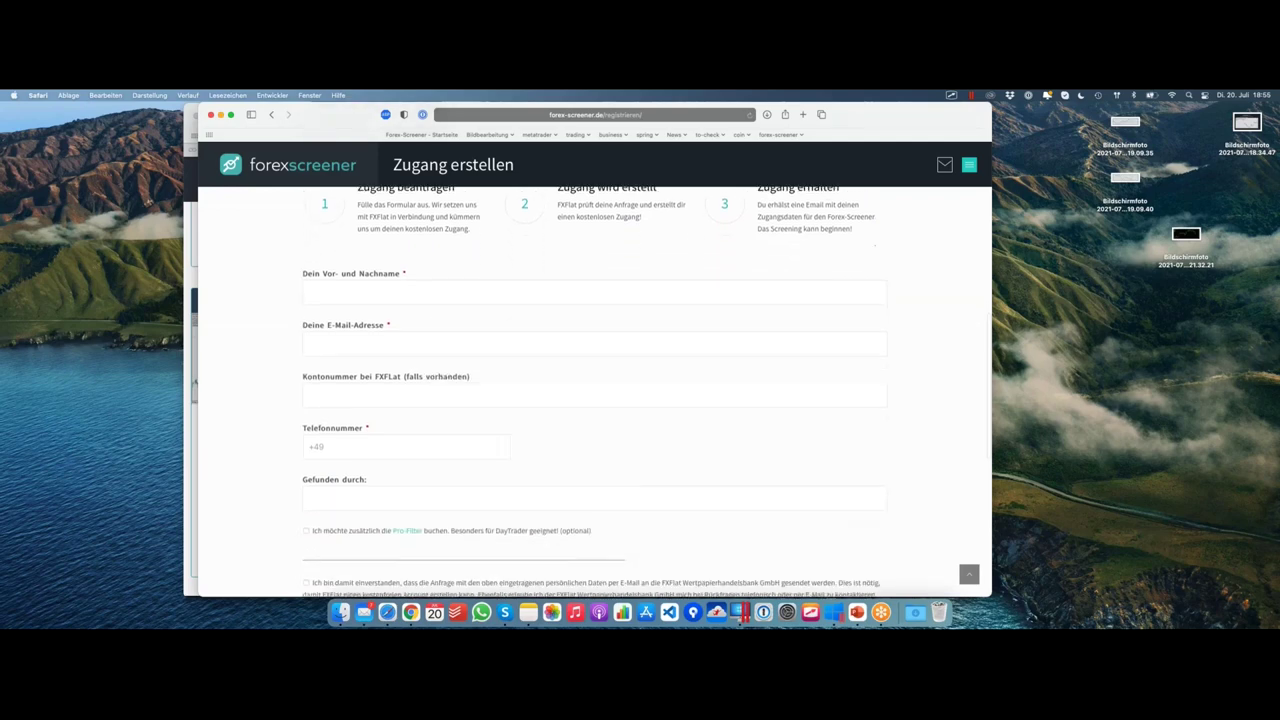
{"action": "scroll", "coordinate": [591, 401], "scroll_direction": "down", "scroll_amount": 1}
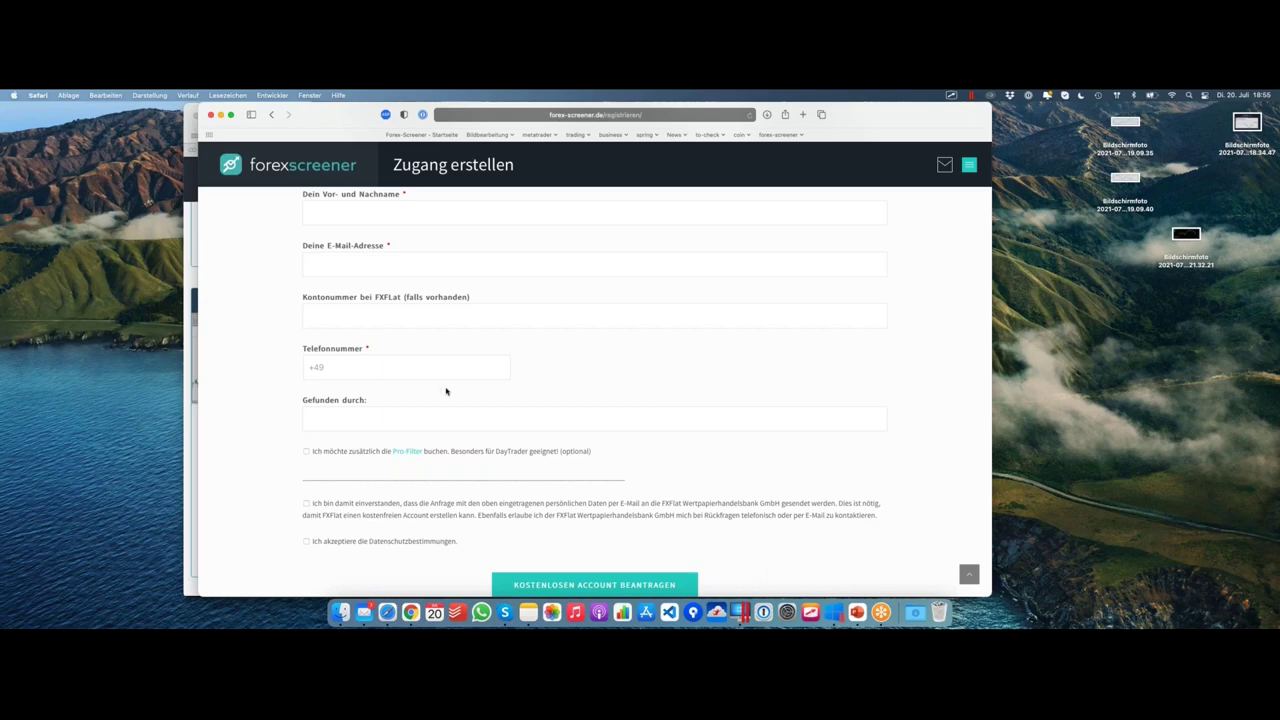
{"action": "scroll", "coordinate": [446, 391], "scroll_direction": "up", "scroll_amount": 1}
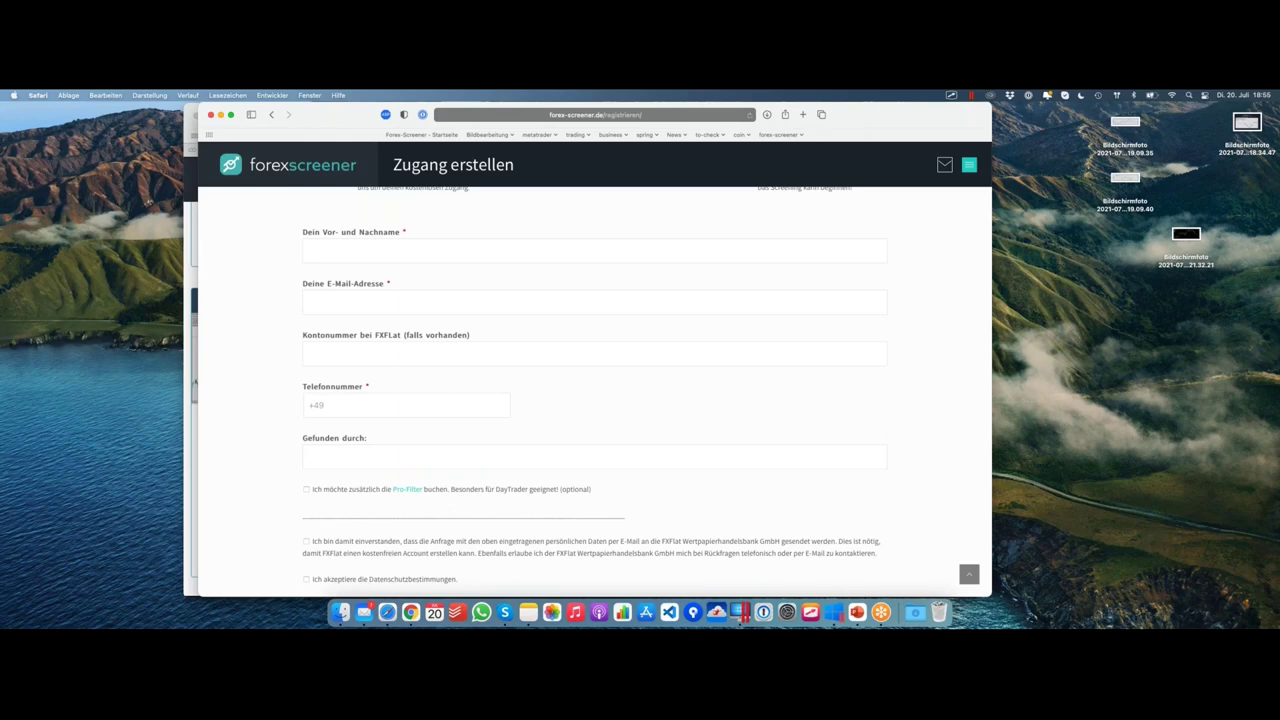
{"action": "scroll", "coordinate": [444, 388], "scroll_direction": "down", "scroll_amount": 2}
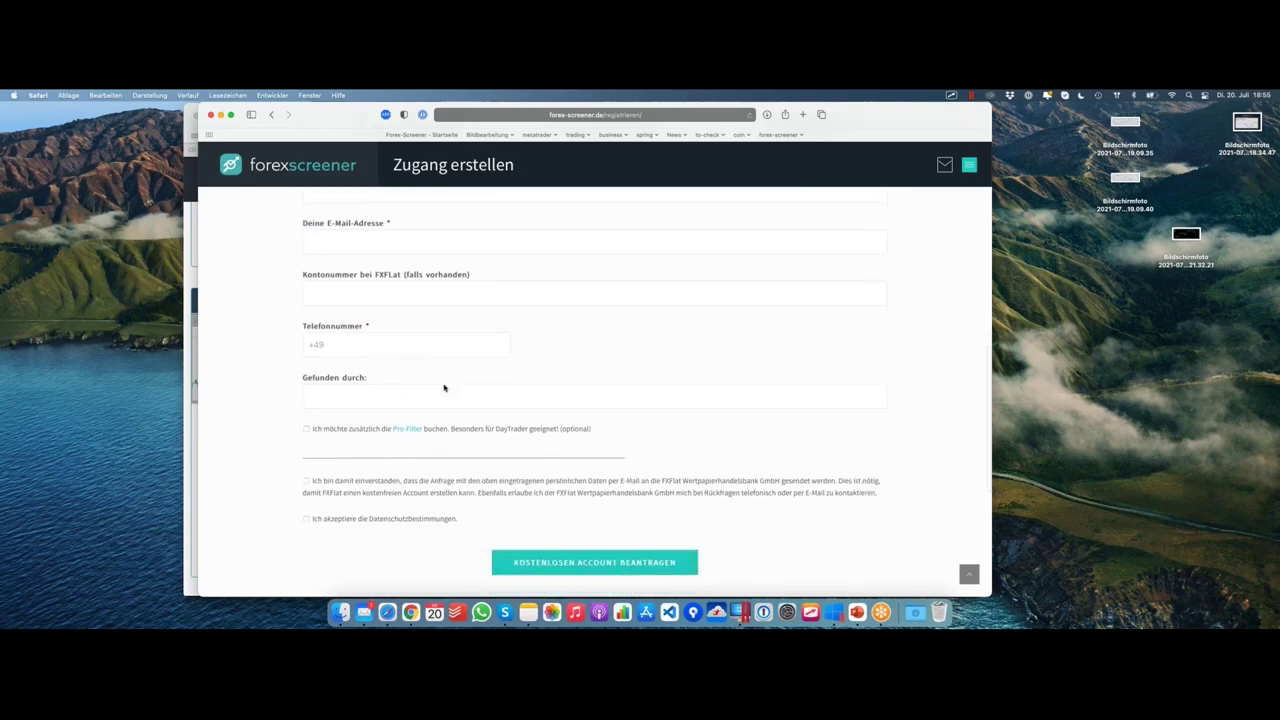
{"action": "scroll", "coordinate": [444, 388], "scroll_direction": "up", "scroll_amount": 3}
{"action": "scroll", "coordinate": [473, 287], "scroll_direction": "up", "scroll_amount": 6}
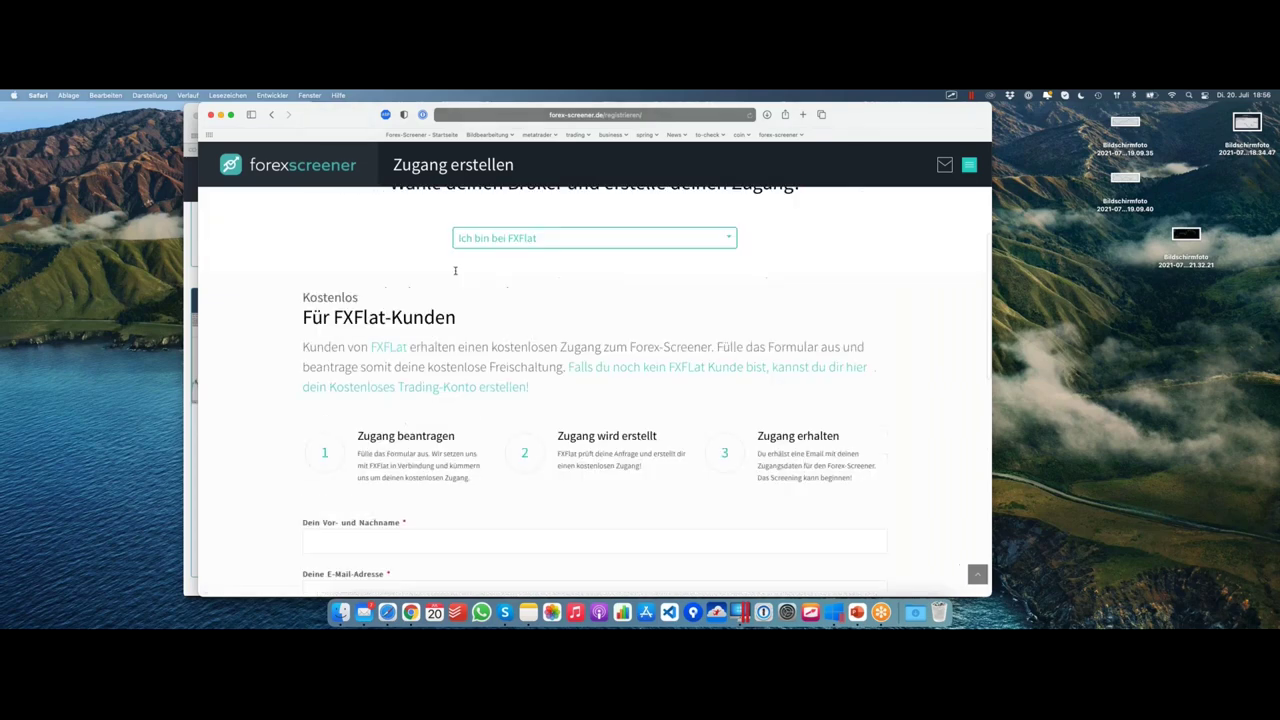
Change the broker option to Ich bin bei einem anderen Broker and review the subscription plans
{"action": "scroll", "coordinate": [455, 270], "scroll_direction": "up", "scroll_amount": 2}
{"action": "left_click", "coordinate": [609, 304]}
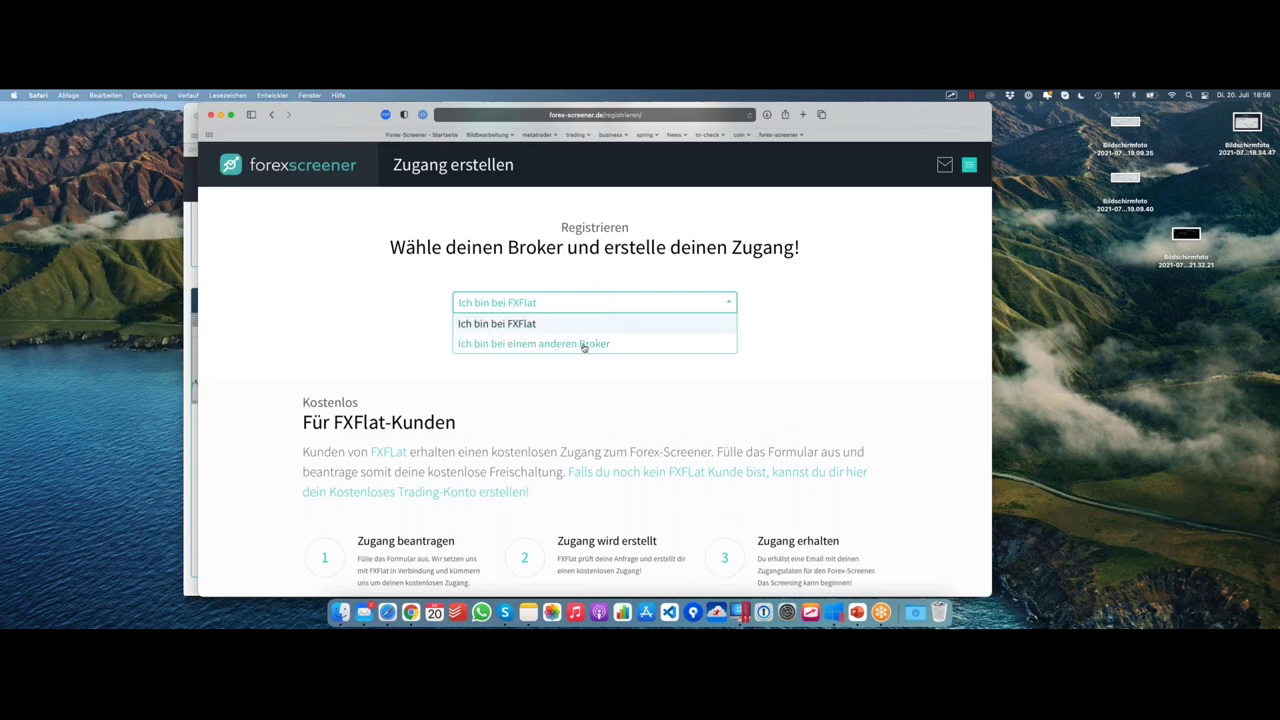
{"action": "left_click", "coordinate": [580, 344]}
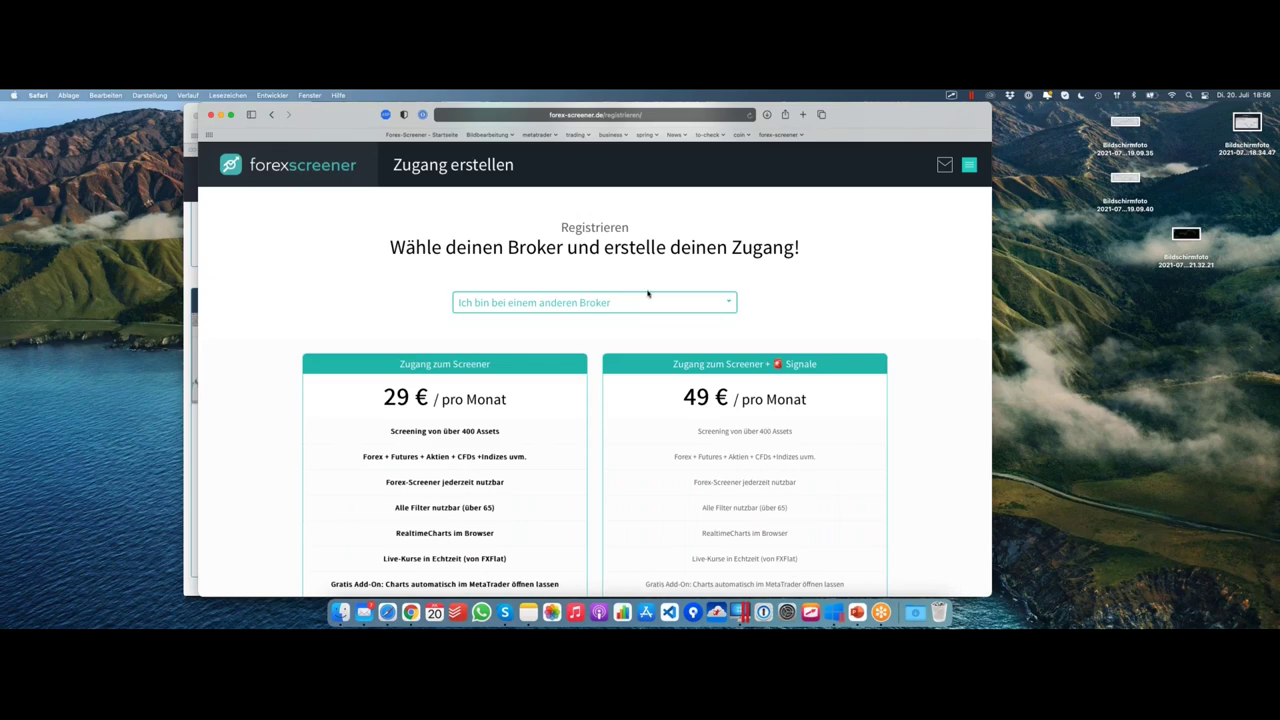
{"action": "scroll", "coordinate": [628, 295], "scroll_direction": "down", "scroll_amount": 1}
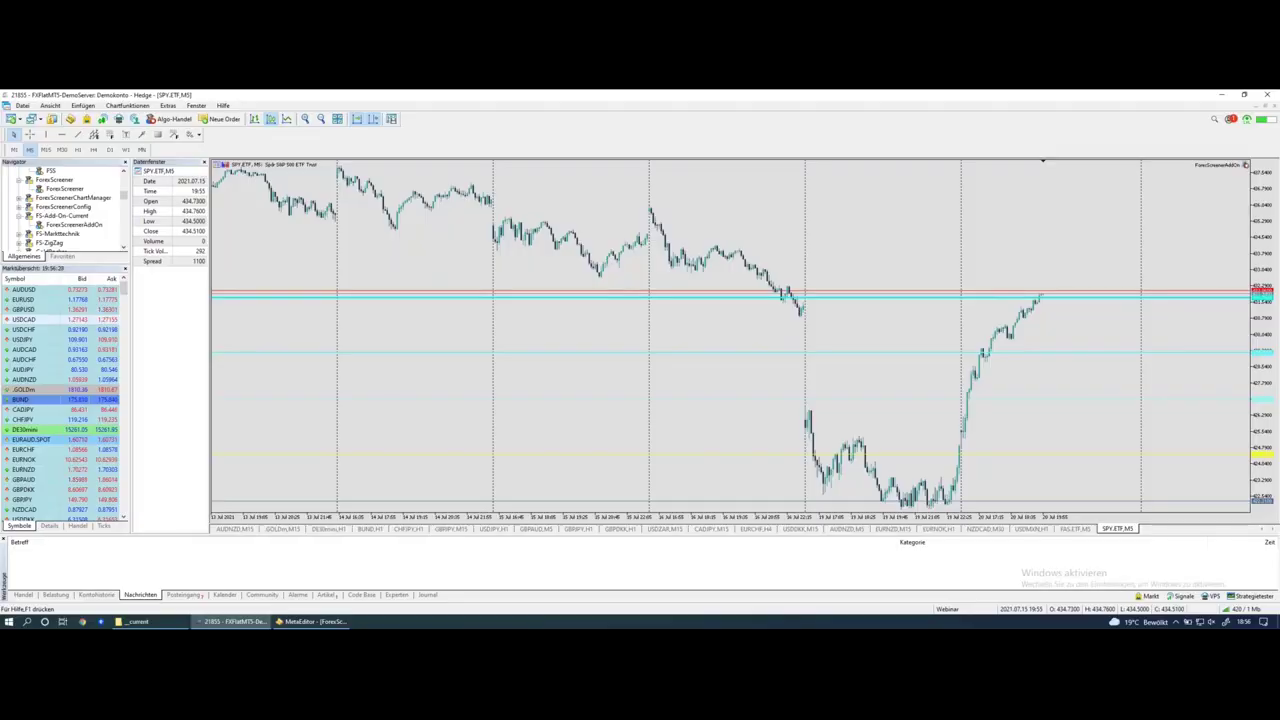
Switch back to the presentation and advance to the Forex-Screener Signale slide
{"action": "key", "text": "ctrl+Up"}
{"action": "key", "text": "ctrl+Right"}
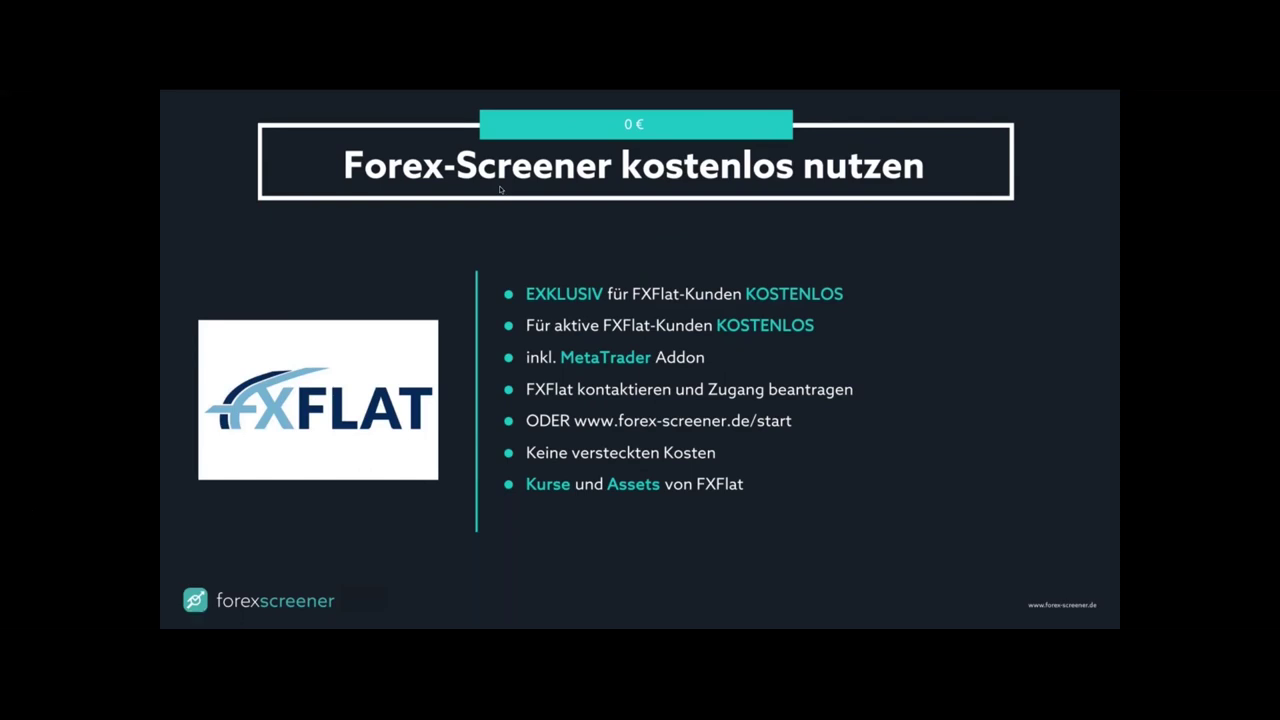
{"action": "key", "text": "Right"}
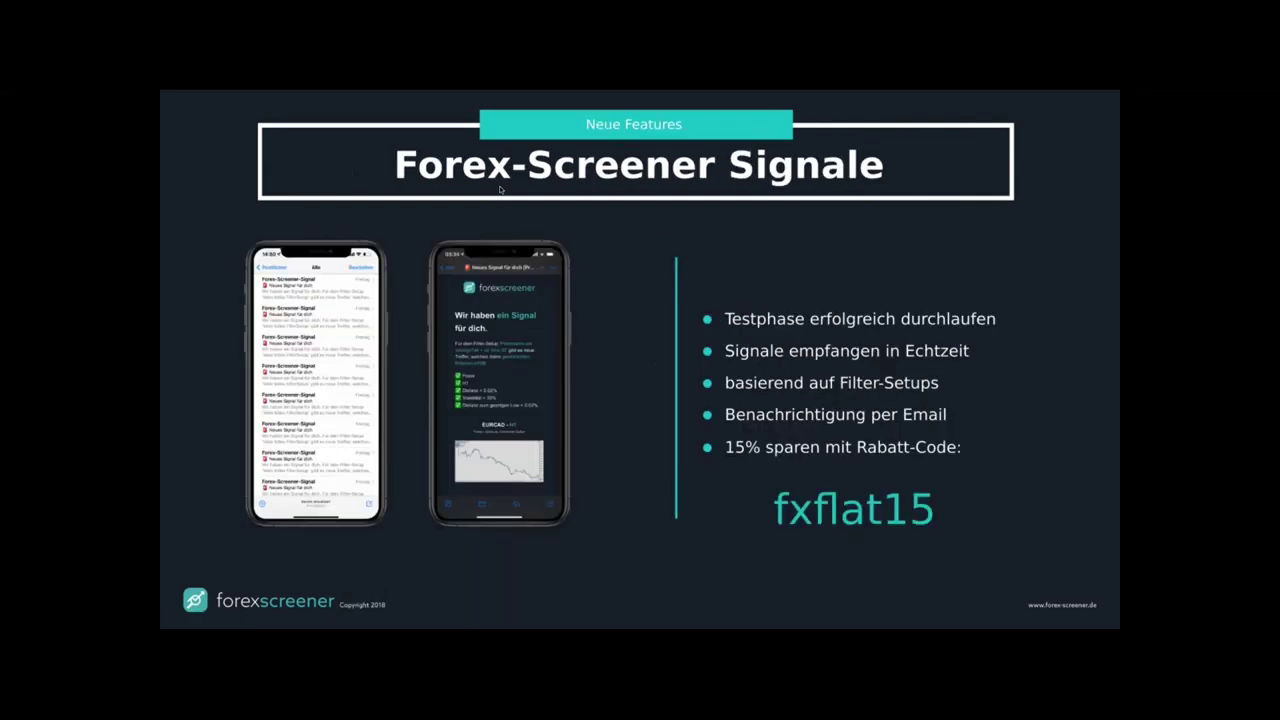
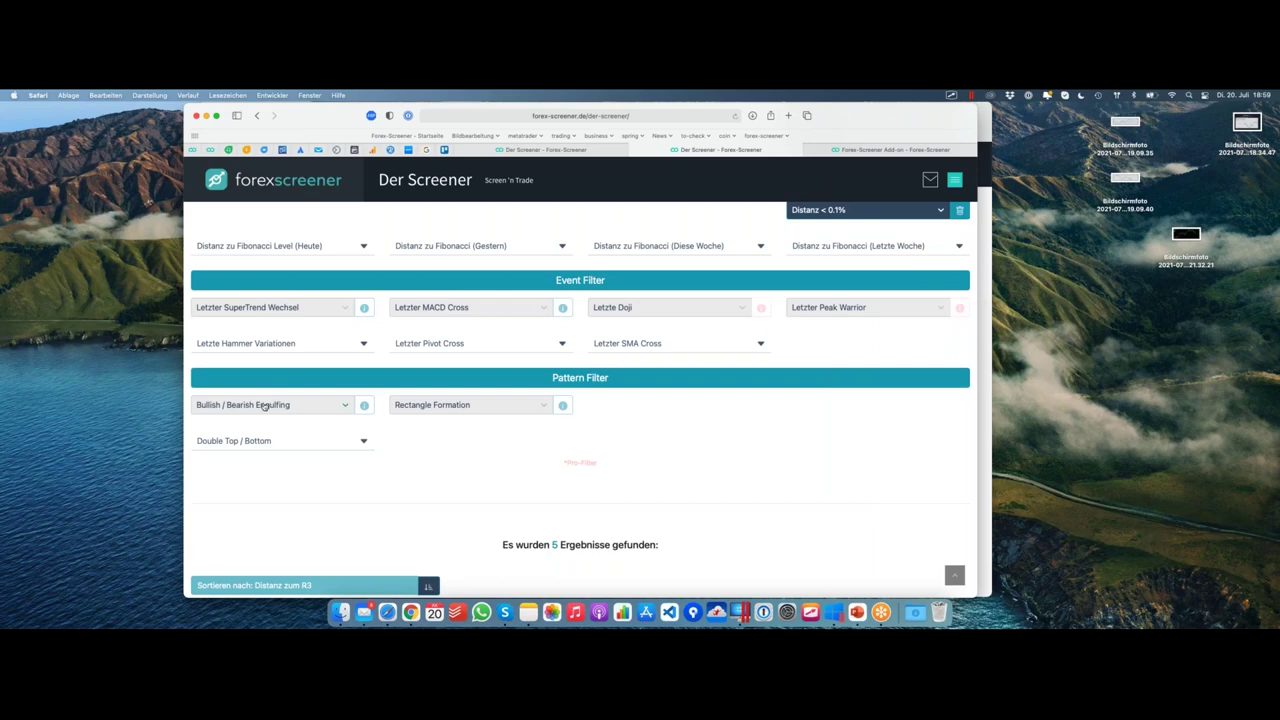
Look at the options of the Bullish / Bearish Engulfing pattern filter without choosing one
{"action": "left_click", "coordinate": [307, 405]}
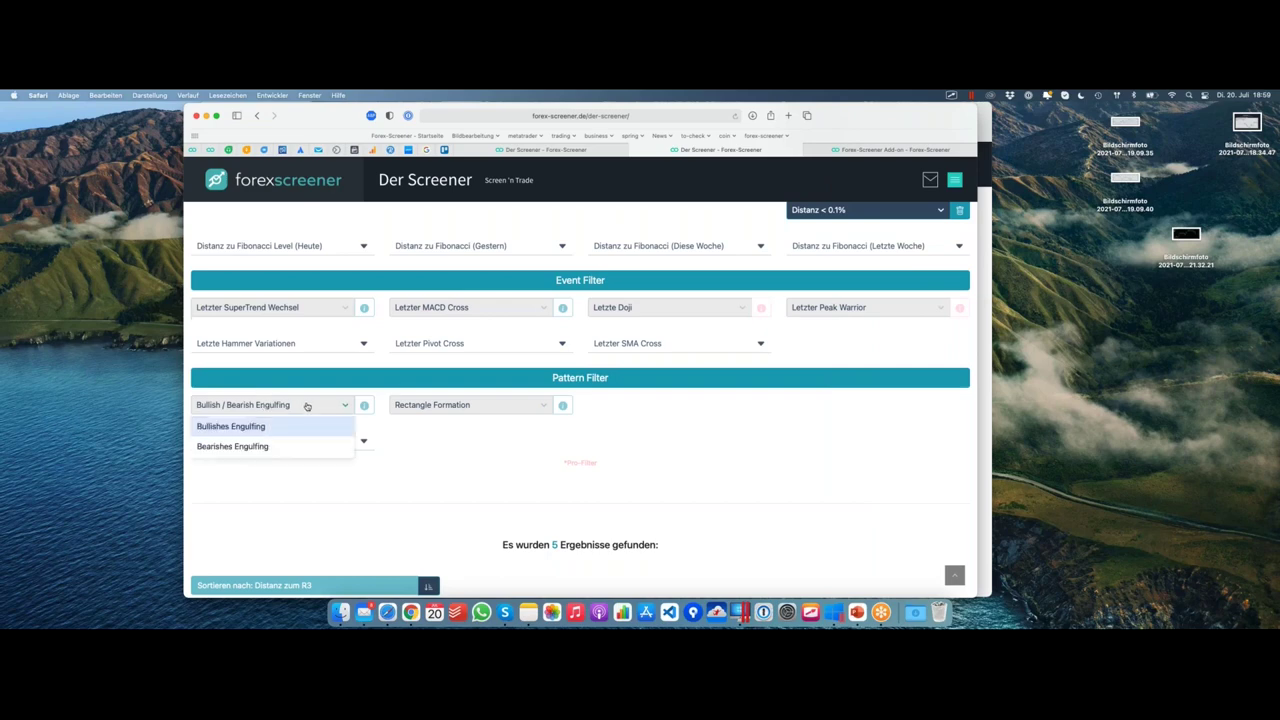
{"action": "left_click", "coordinate": [380, 408]}
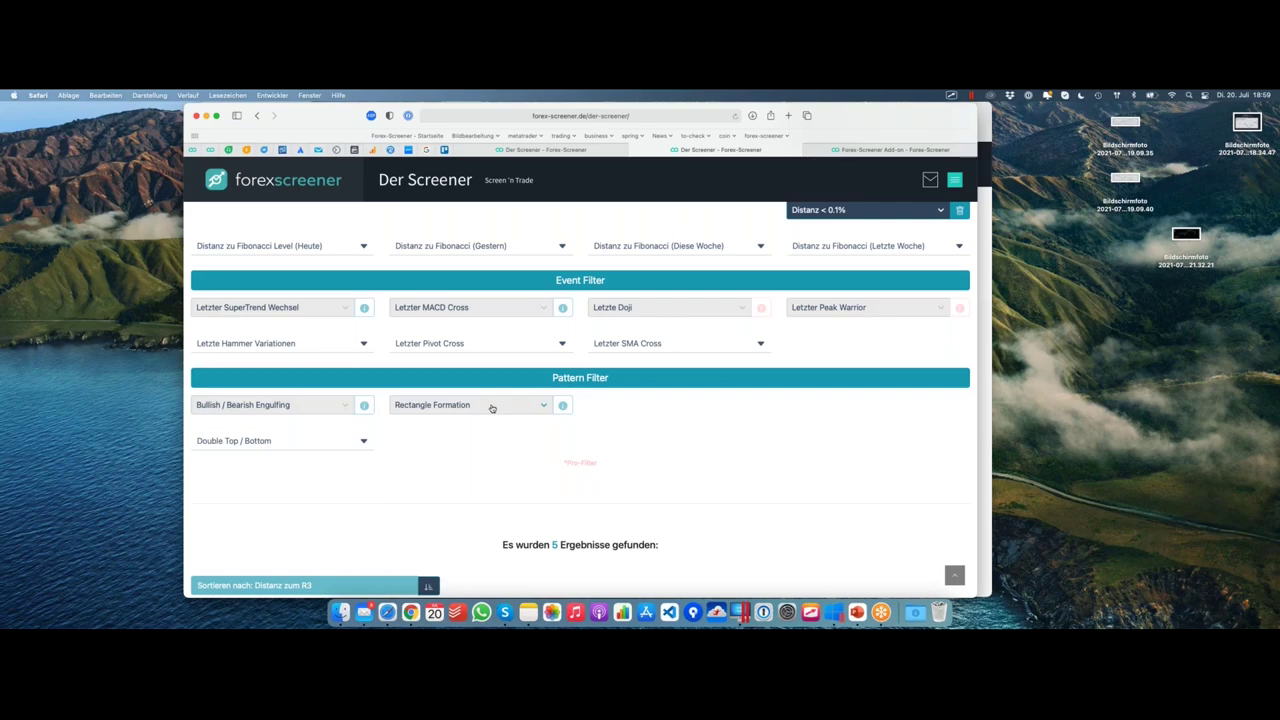
Set the Double Formation pattern filter to Double Top, check the results and return to the pivot filters
{"action": "left_click", "coordinate": [362, 444]}
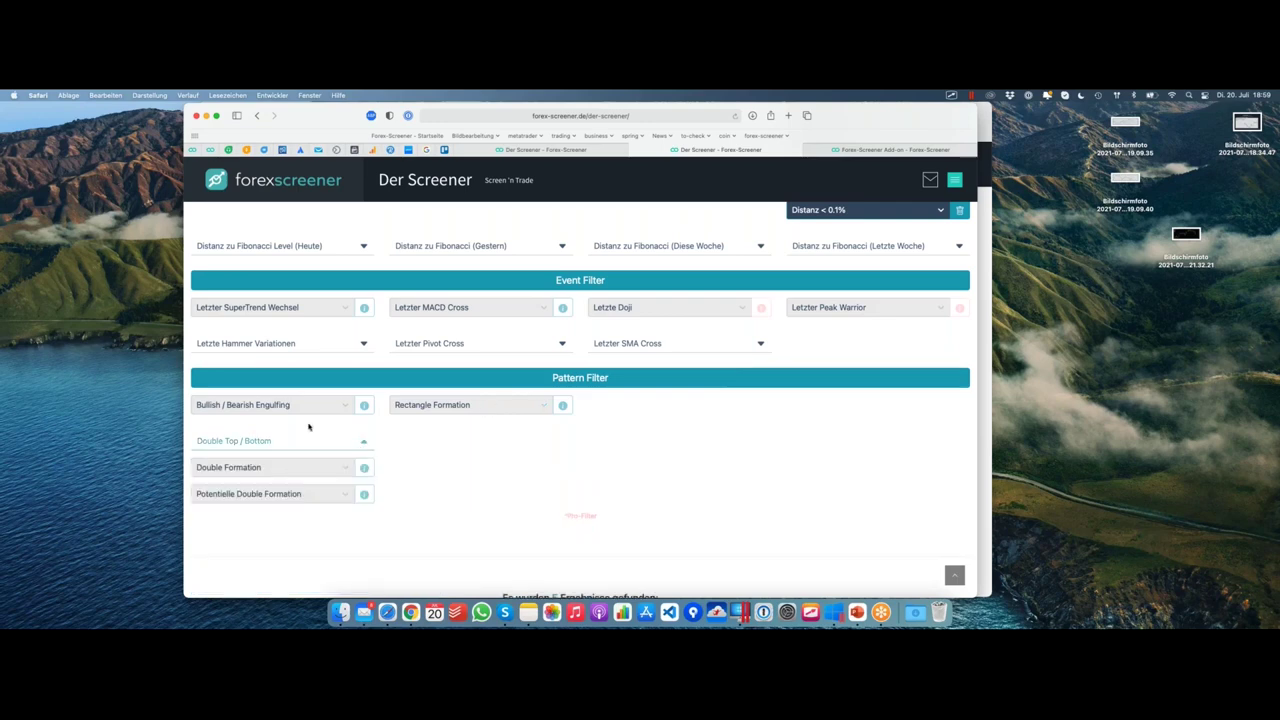
{"action": "scroll", "coordinate": [300, 427], "scroll_direction": "down", "scroll_amount": 2}
{"action": "left_click", "coordinate": [286, 424]}
{"action": "left_click", "coordinate": [243, 446]}
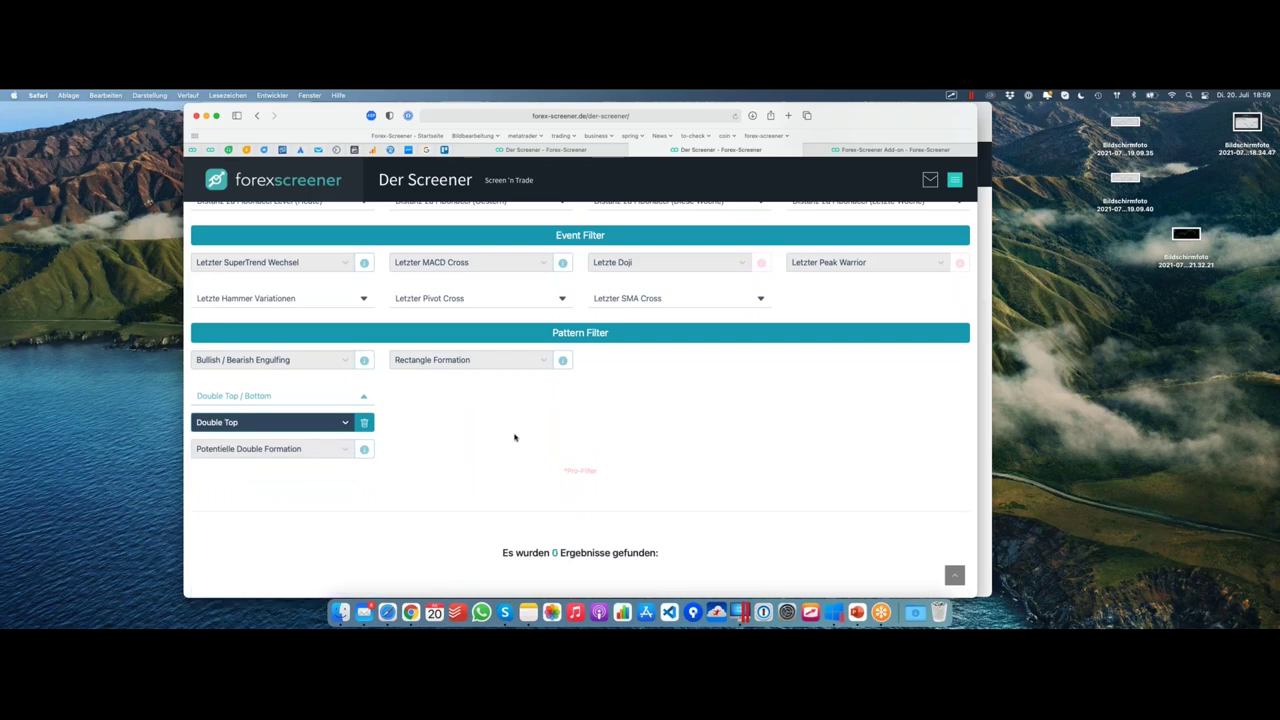
{"action": "scroll", "coordinate": [515, 437], "scroll_direction": "down", "scroll_amount": 5}
{"action": "scroll", "coordinate": [515, 437], "scroll_direction": "up", "scroll_amount": 10}
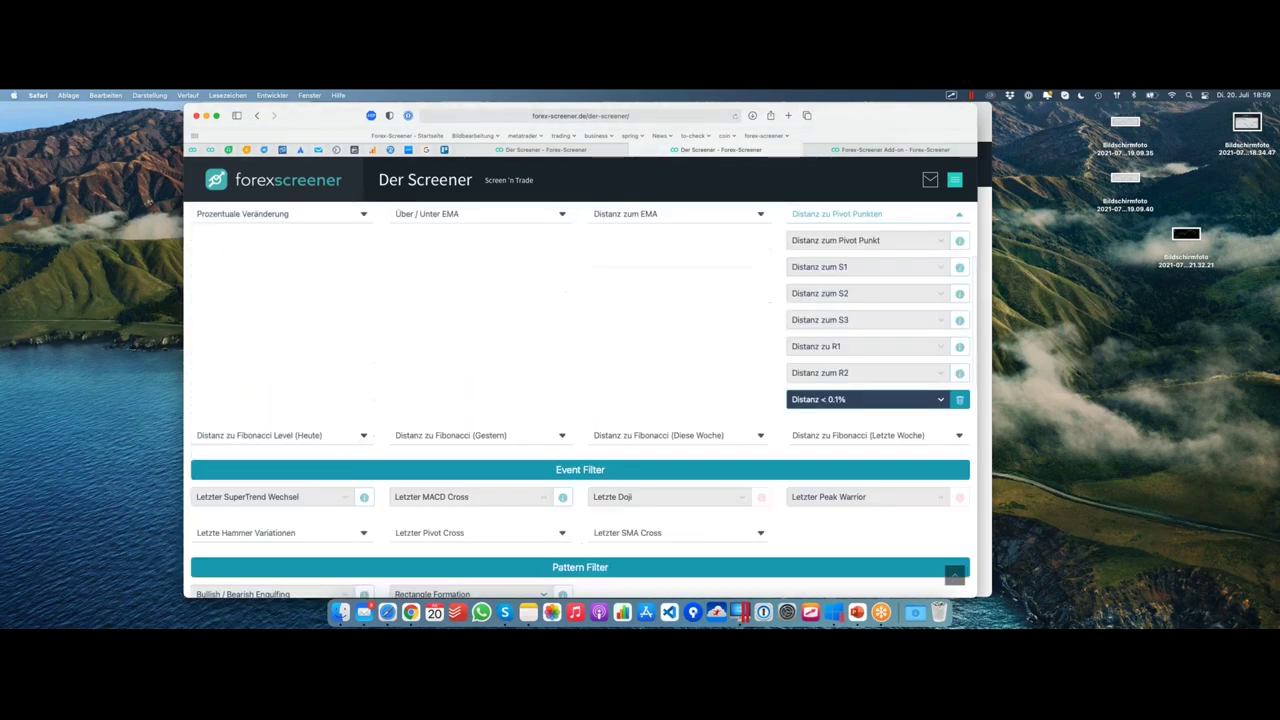
Remove the H1 time interval filter and review the Double Top results across all timeframes
{"action": "scroll", "coordinate": [580, 400], "scroll_direction": "up", "scroll_amount": 5}
{"action": "scroll", "coordinate": [580, 400], "scroll_direction": "up", "scroll_amount": 6}
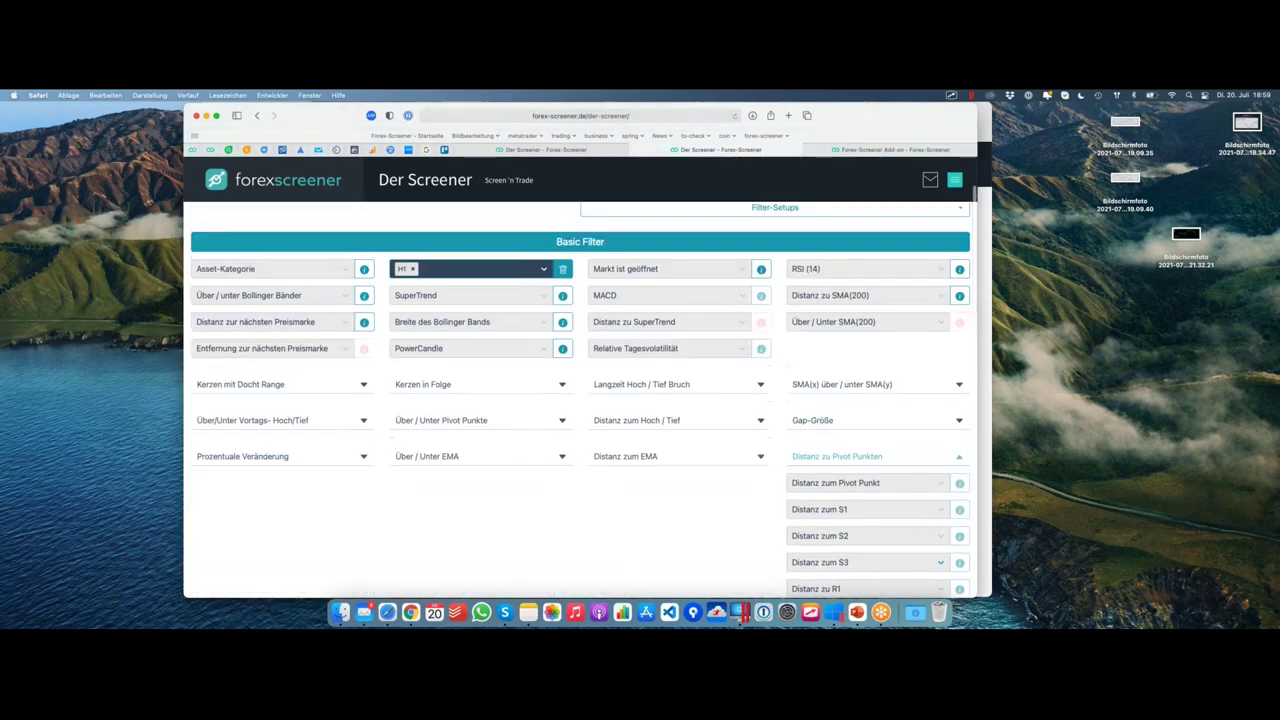
{"action": "scroll", "coordinate": [599, 323], "scroll_direction": "up", "scroll_amount": 2}
{"action": "scroll", "coordinate": [599, 323], "scroll_direction": "down", "scroll_amount": 10}
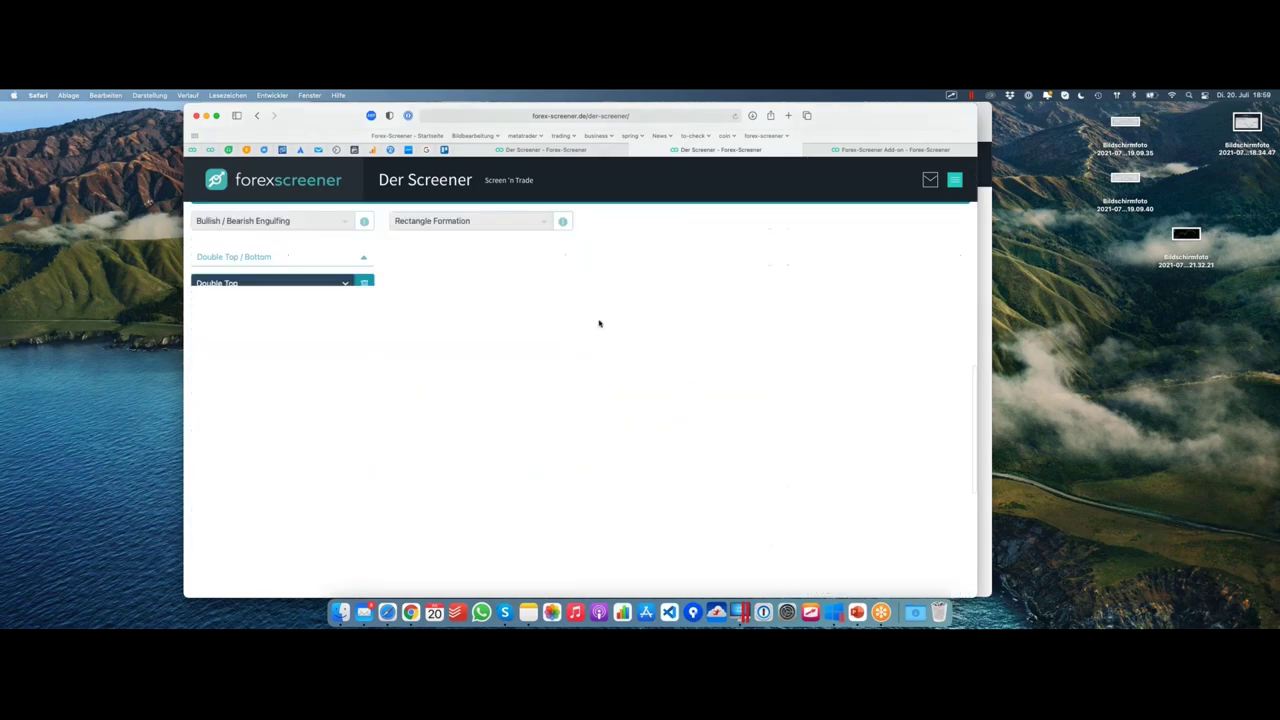
{"action": "scroll", "coordinate": [599, 323], "scroll_direction": "down", "scroll_amount": 8}
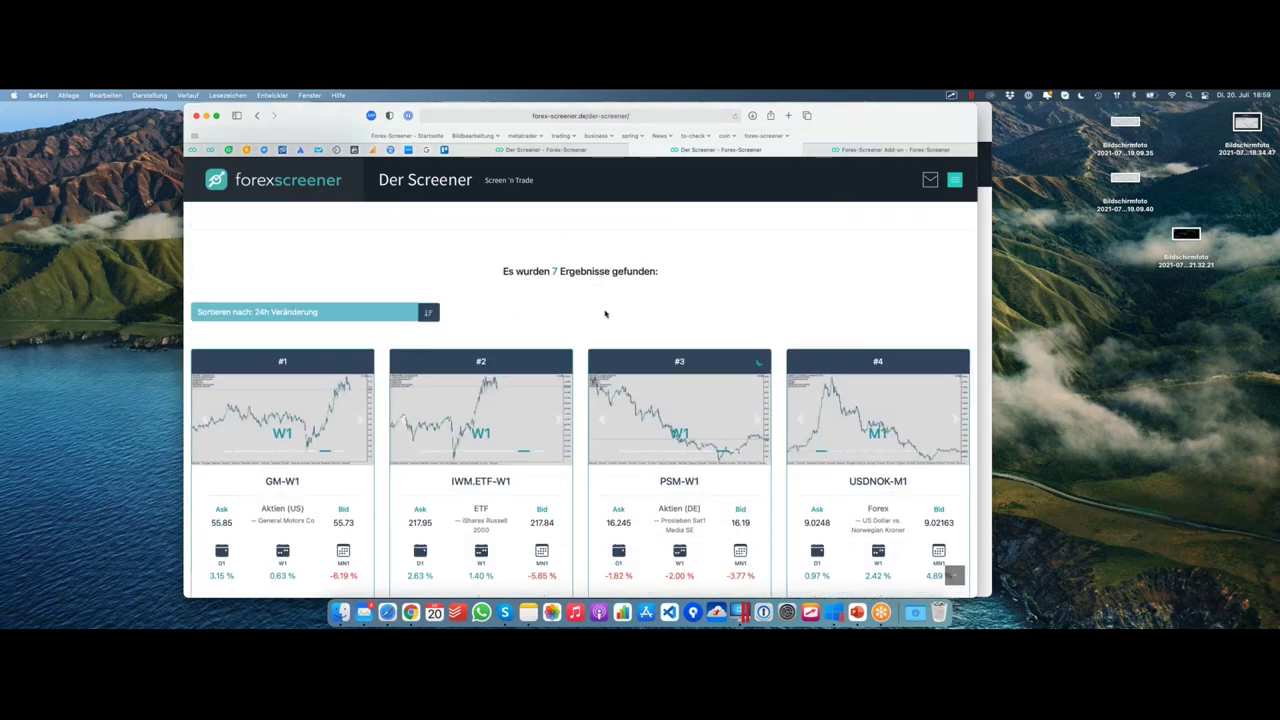
{"action": "scroll", "coordinate": [605, 316], "scroll_direction": "down", "scroll_amount": 5}
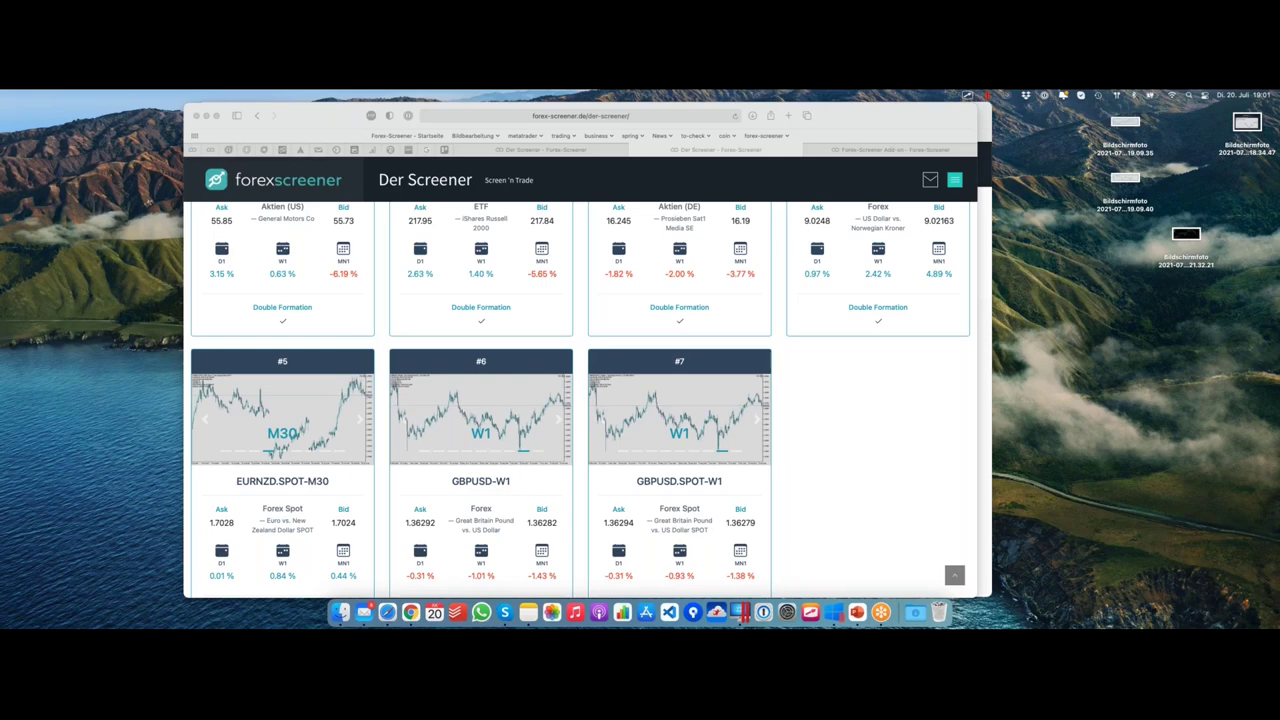
Return to the search field and Basic Filter section of the screener page
{"action": "scroll", "coordinate": [491, 376], "scroll_direction": "up", "scroll_amount": 10}
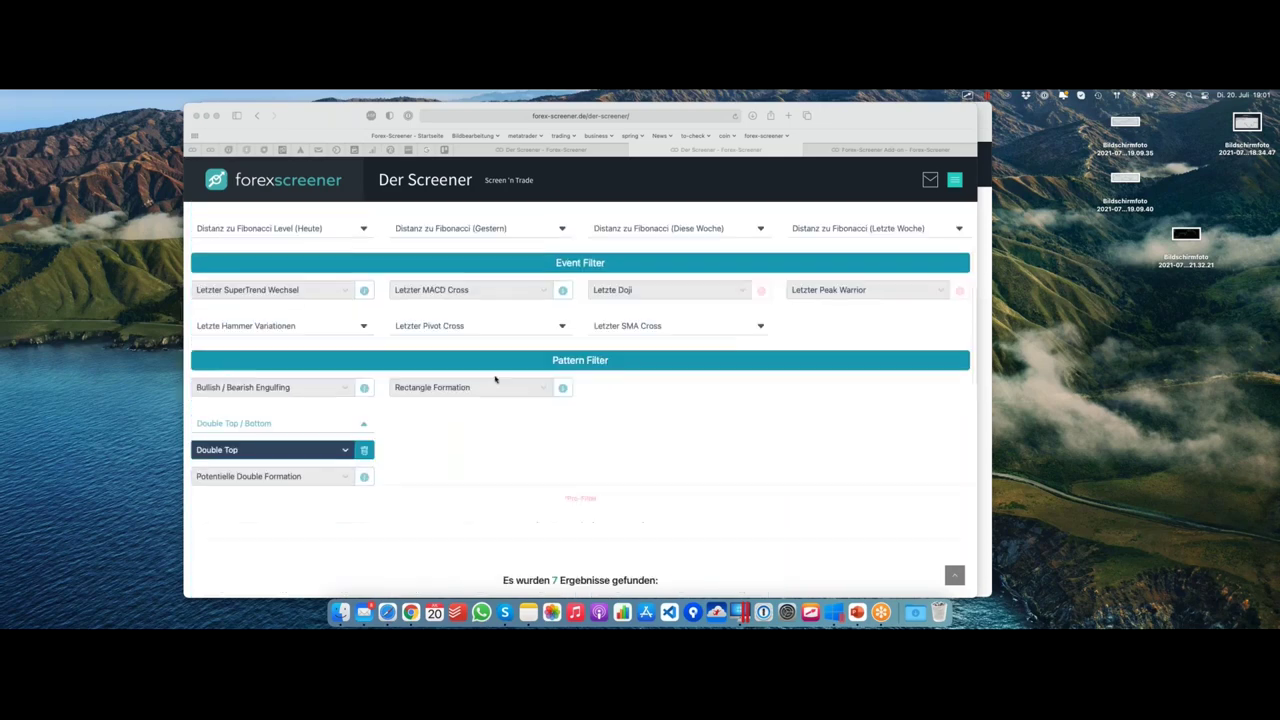
{"action": "scroll", "coordinate": [491, 376], "scroll_direction": "up", "scroll_amount": 5}
{"action": "left_click", "coordinate": [531, 329]}
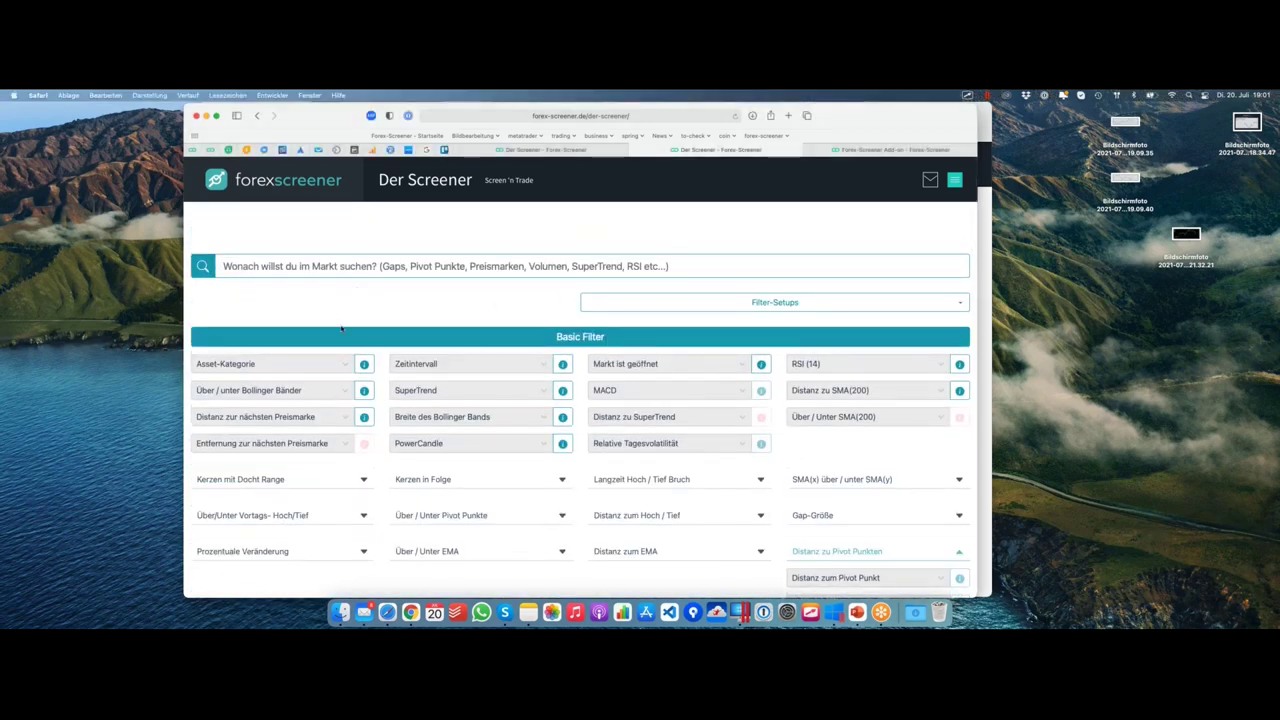